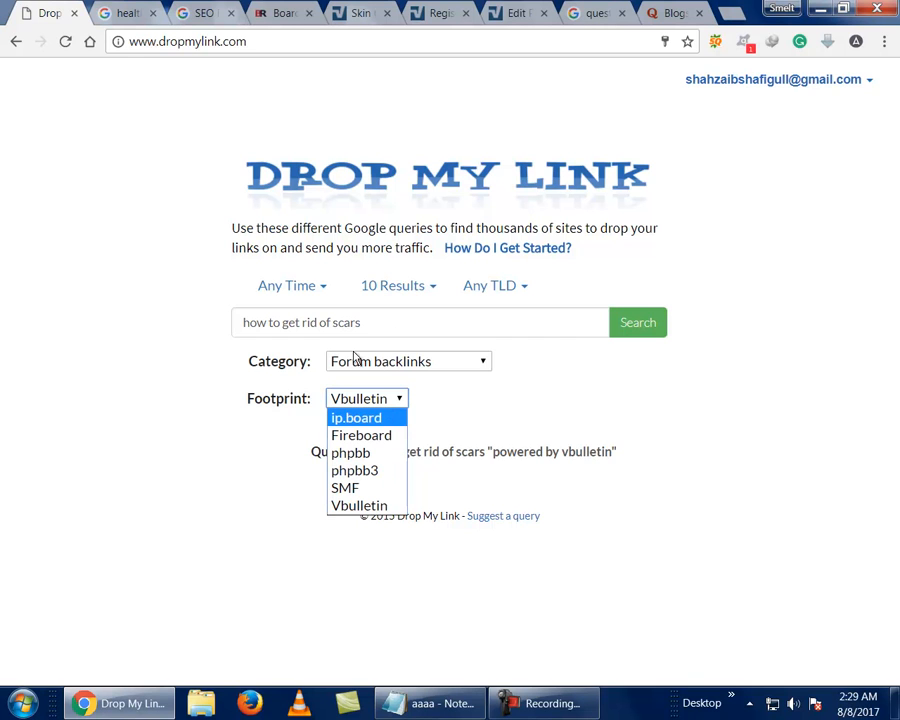
- Review the forum backlink footprint options and the generated Vbulletin query, comparing it with the health tips "forum" Google search
click(157, 488)
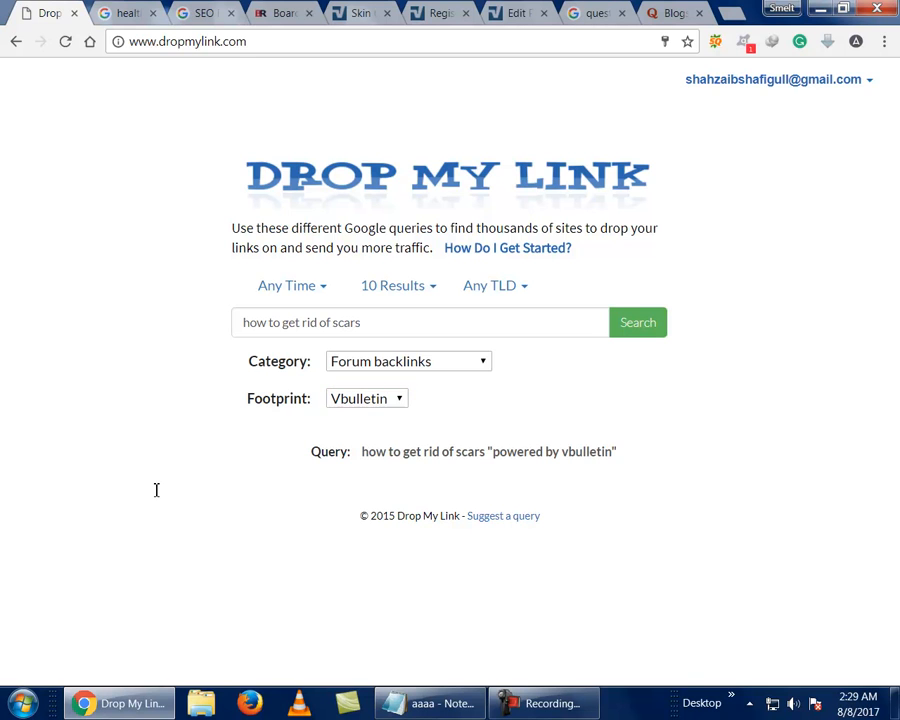
click(377, 403)
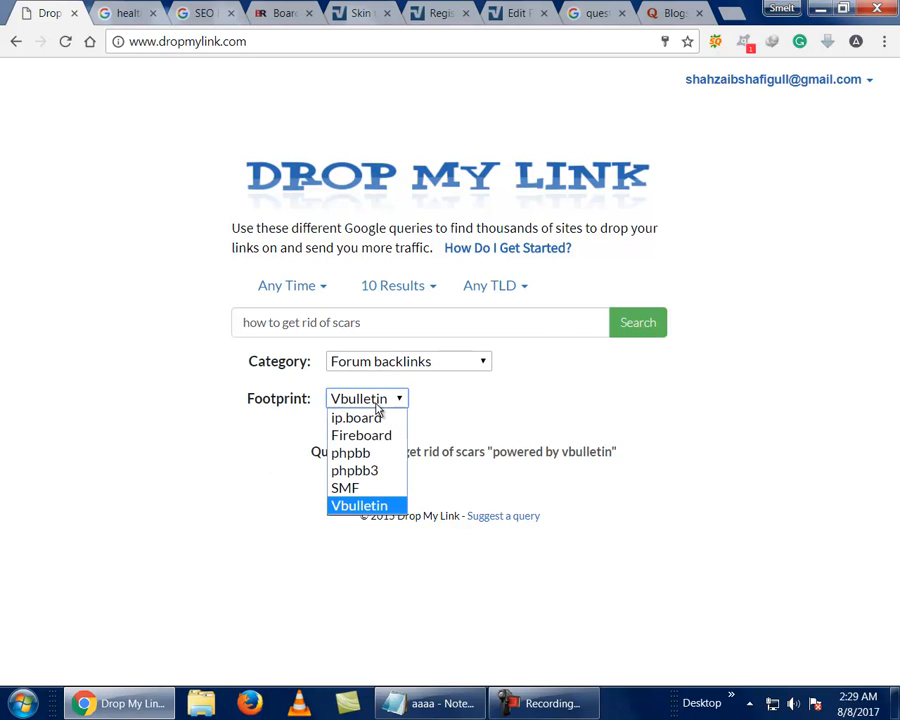
click(146, 518)
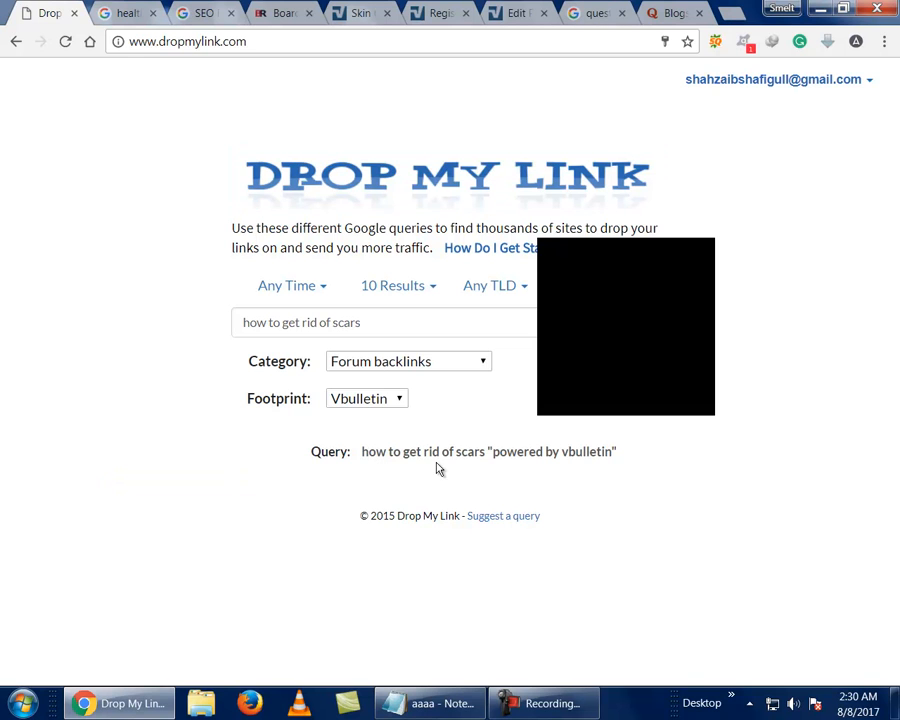
click(379, 320)
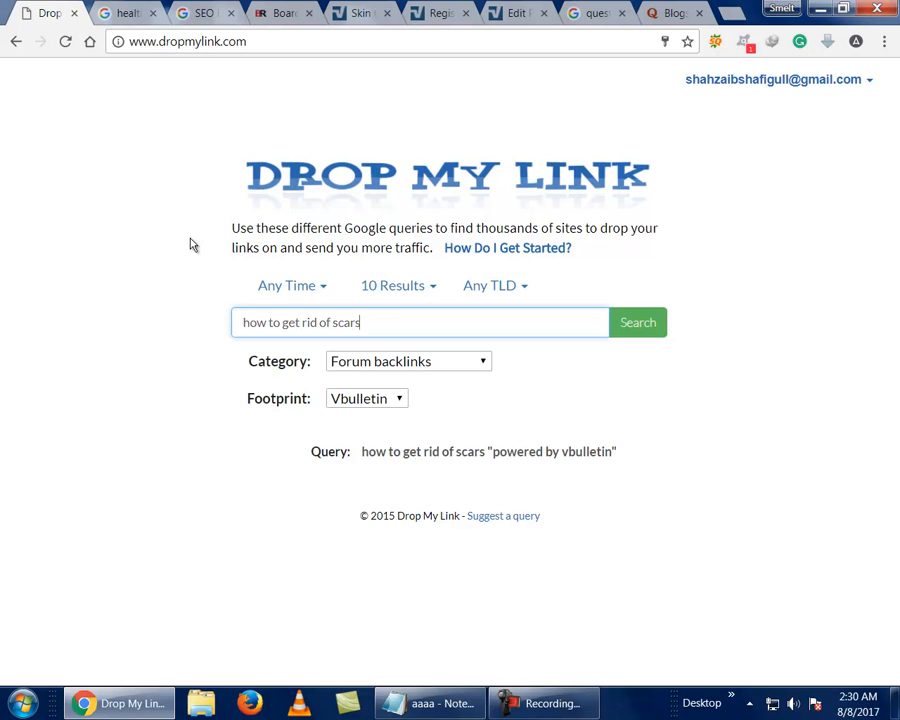
click(130, 22)
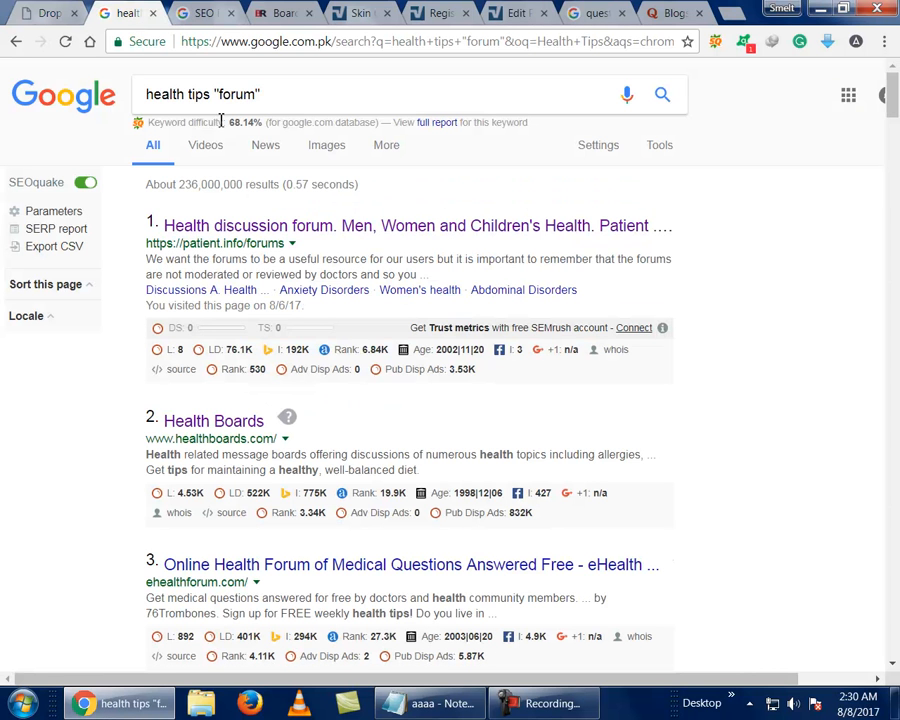
click(58, 8)
double_click(520, 452)
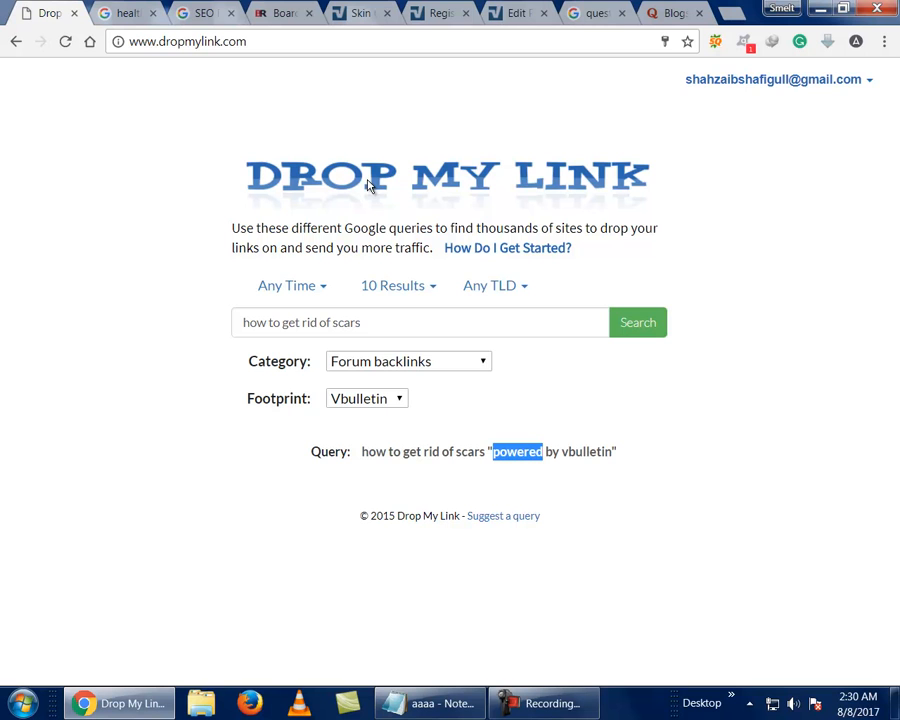
click(476, 486)
- From the SEO Footprints search results, open the BlackHatWorld thread "[GET] Huge SEO Footprints Collections" in a separate tab
click(204, 12)
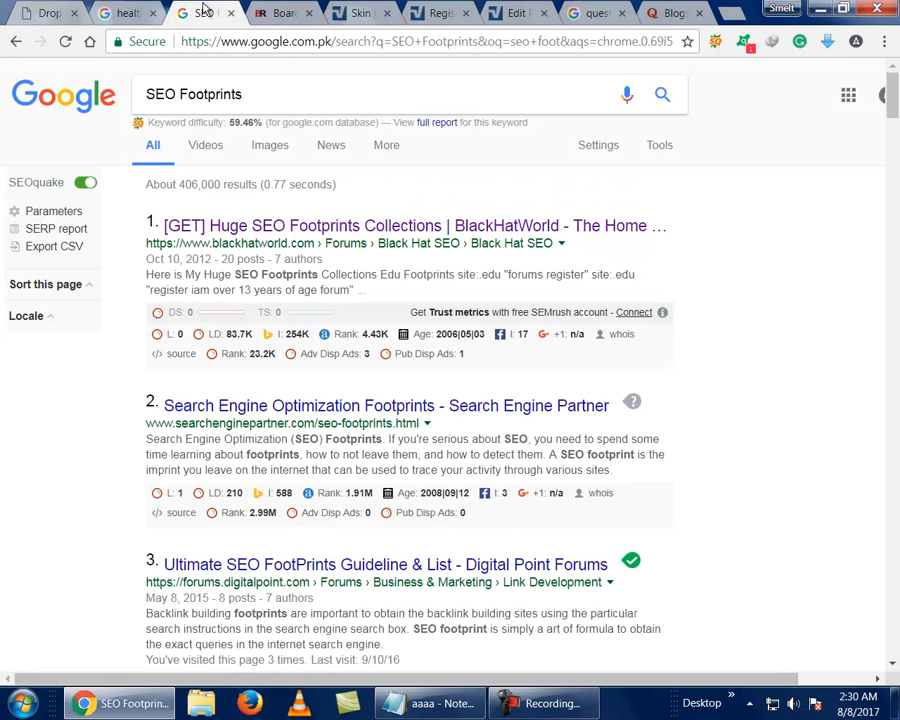
middle_click(229, 234)
middle_click(230, 234)
middle_click(301, 14)
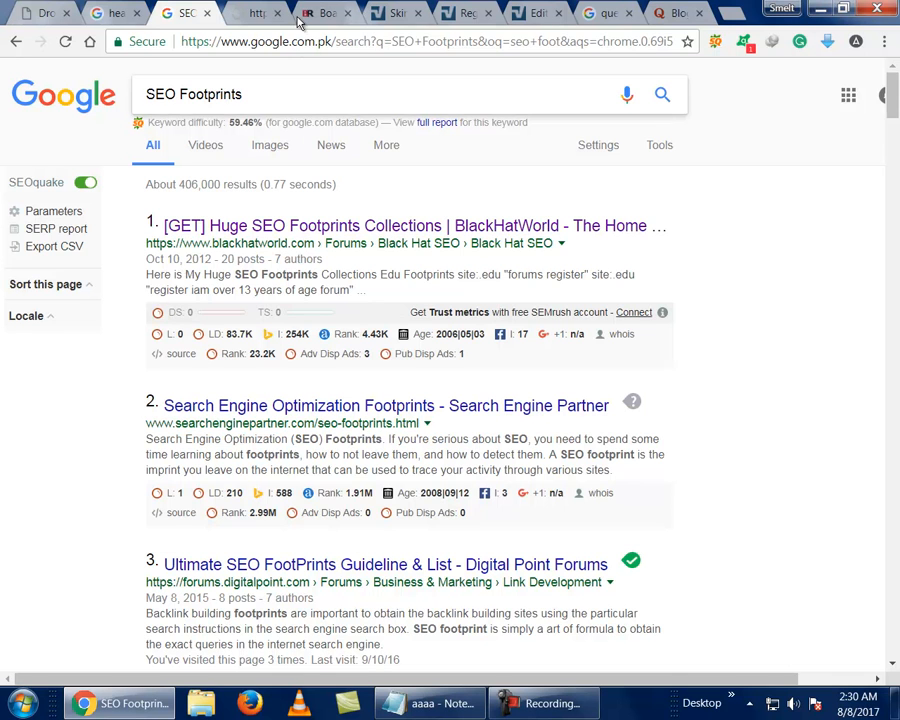
click(252, 12)
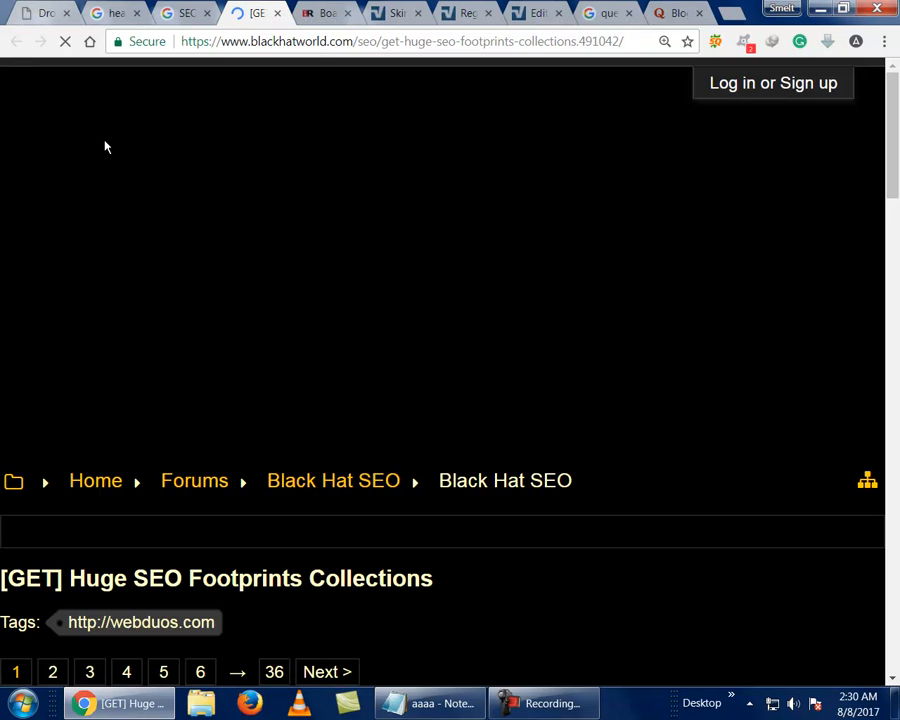
- Examine the Edu Footprints list of site:.edu search strings in the thread's opening post
scroll(110, 150, down, 5)
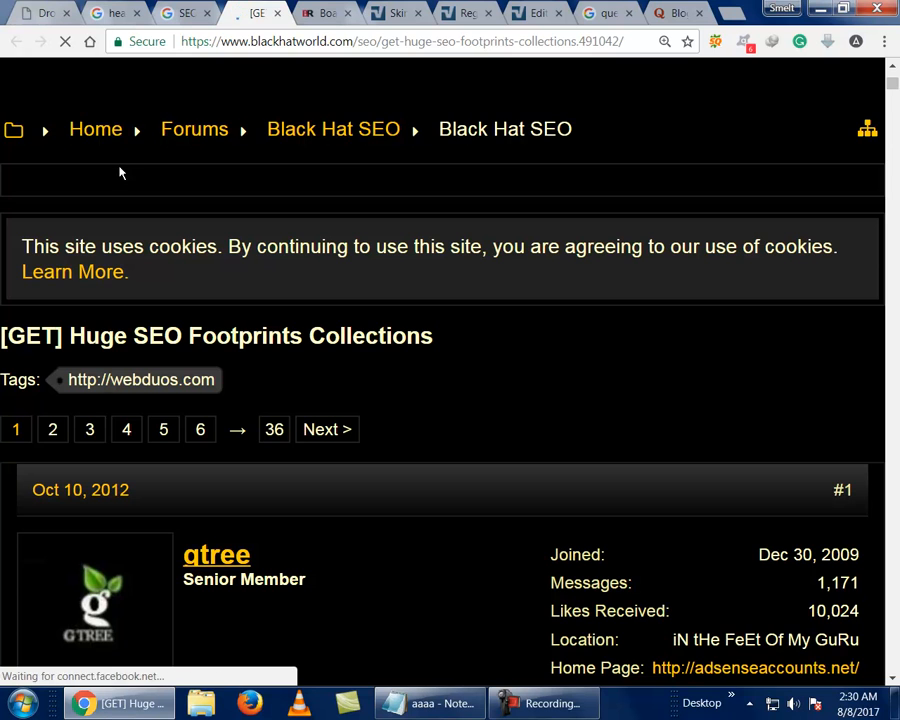
scroll(119, 173, down, 5)
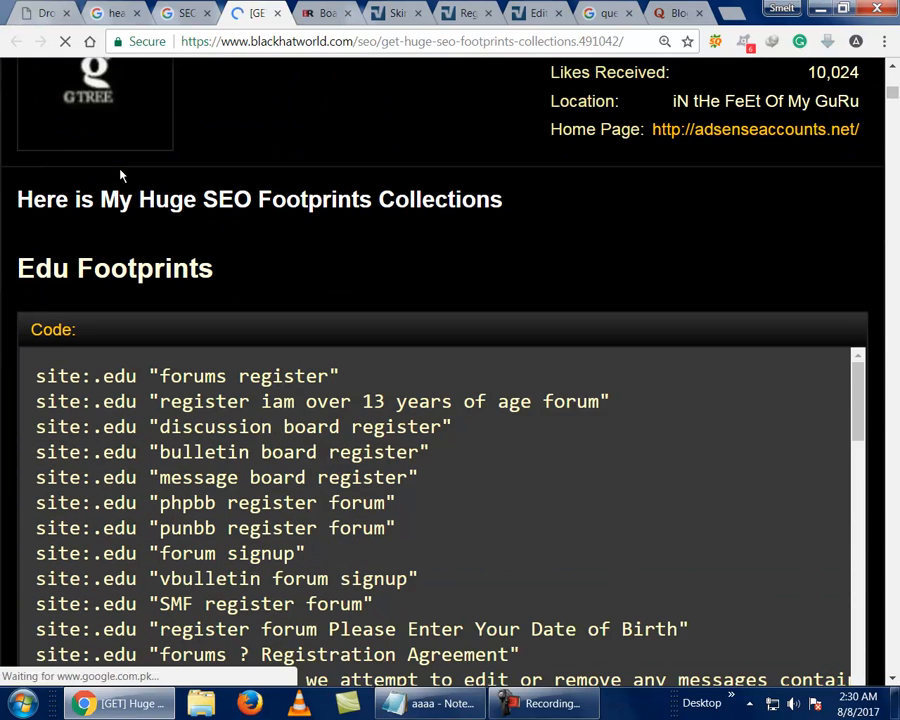
scroll(120, 175, down, 2)
scroll(166, 170, up, 1)
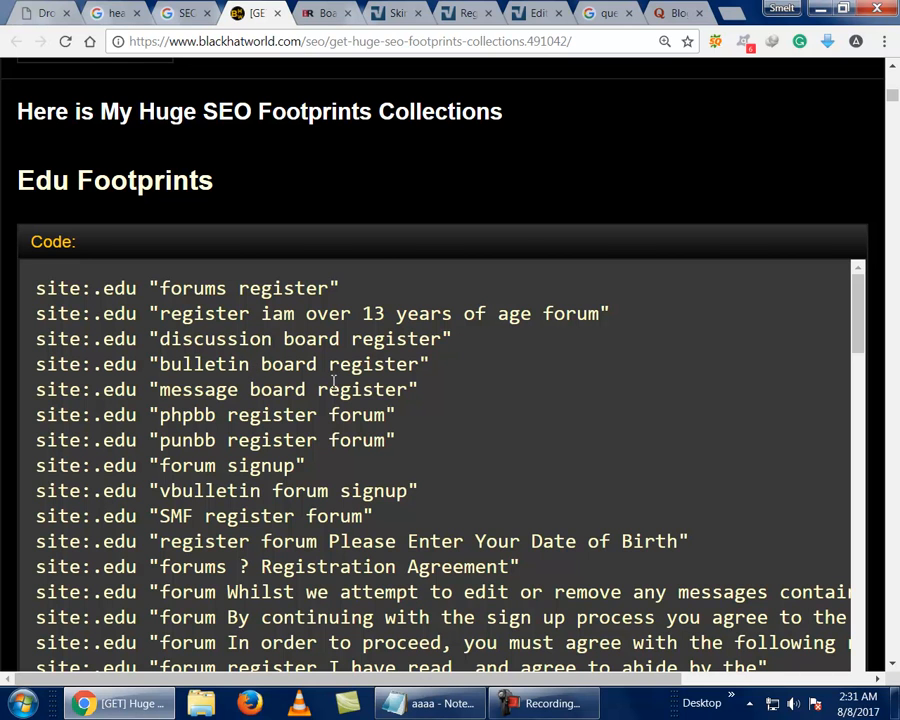
scroll(321, 355, down, 2)
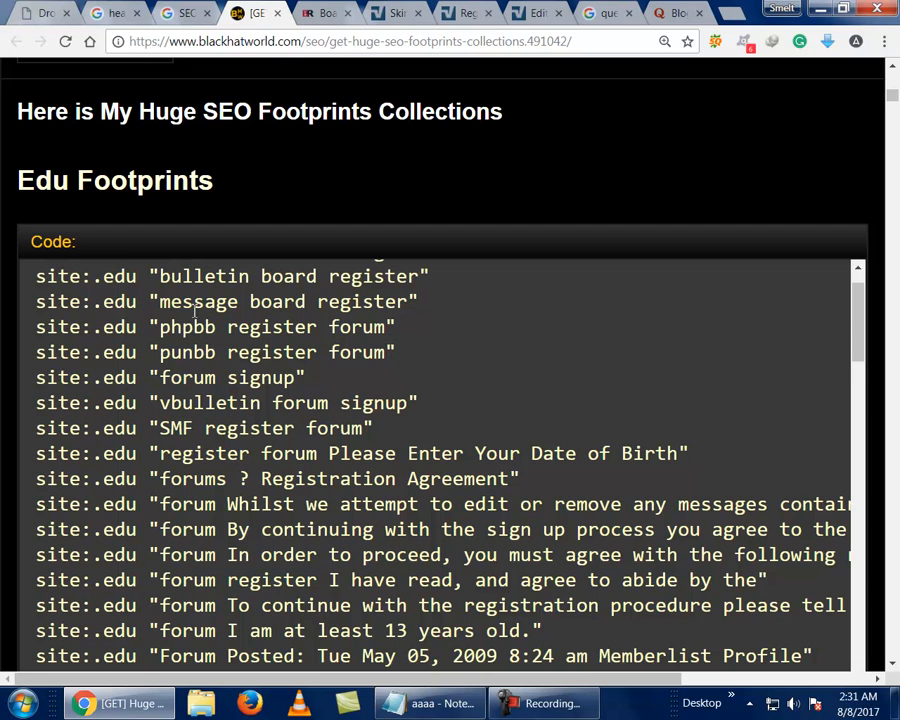
- Return to Drop My Link and check which footprints are offered for the Forum backlinks category
click(36, 15)
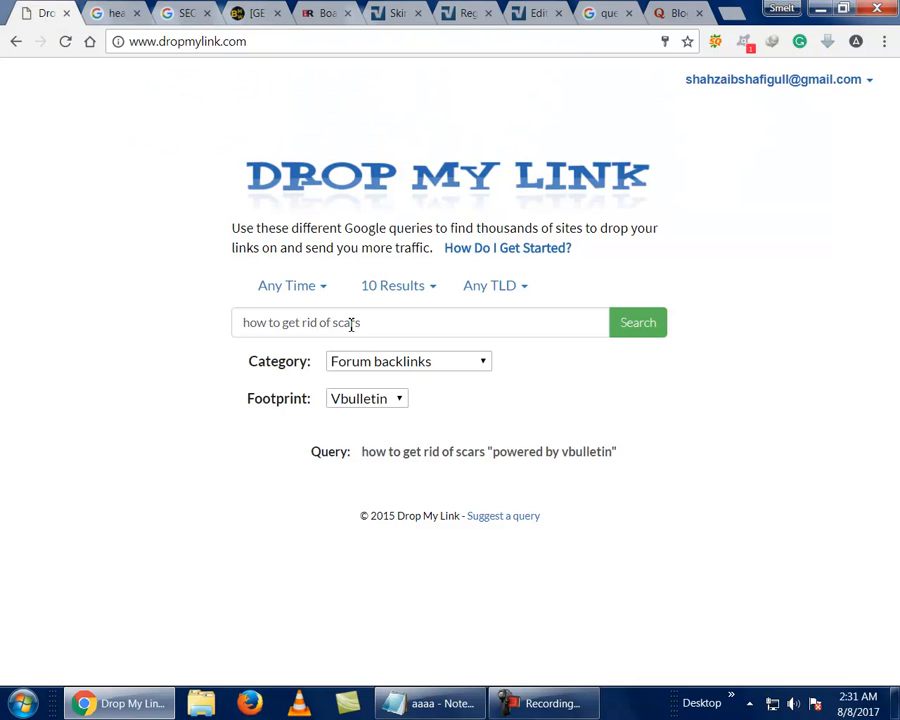
click(385, 404)
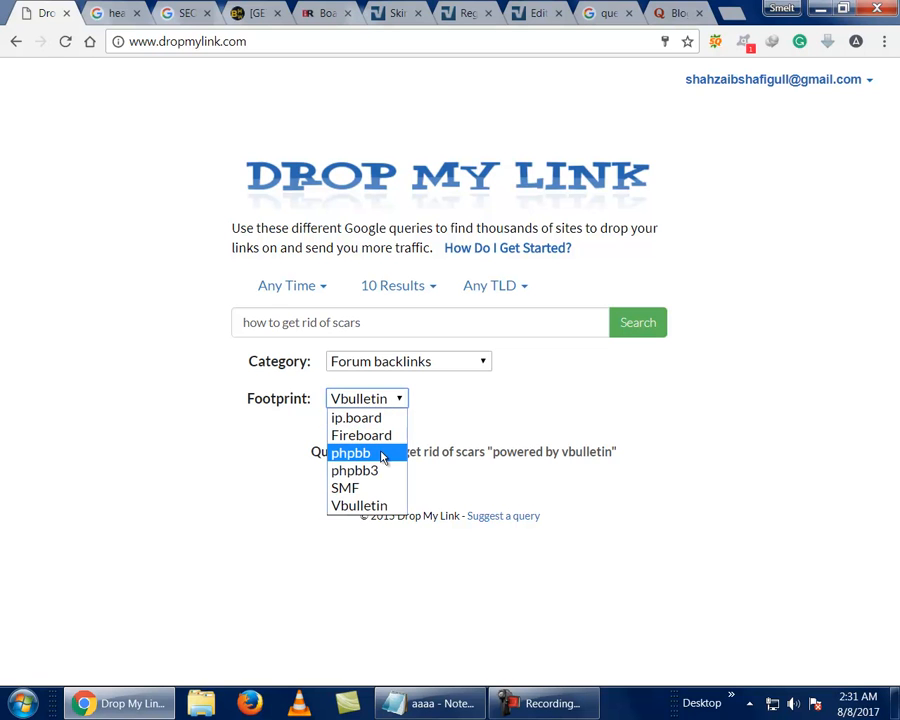
click(115, 378)
- Look through the BlackHatWorld thread's remaining footprint lists, from blog engines and wikis to article directories, EDU/GOV blogs and Pligg
click(252, 12)
scroll(274, 186, down, 15)
scroll(897, 448, down, 12)
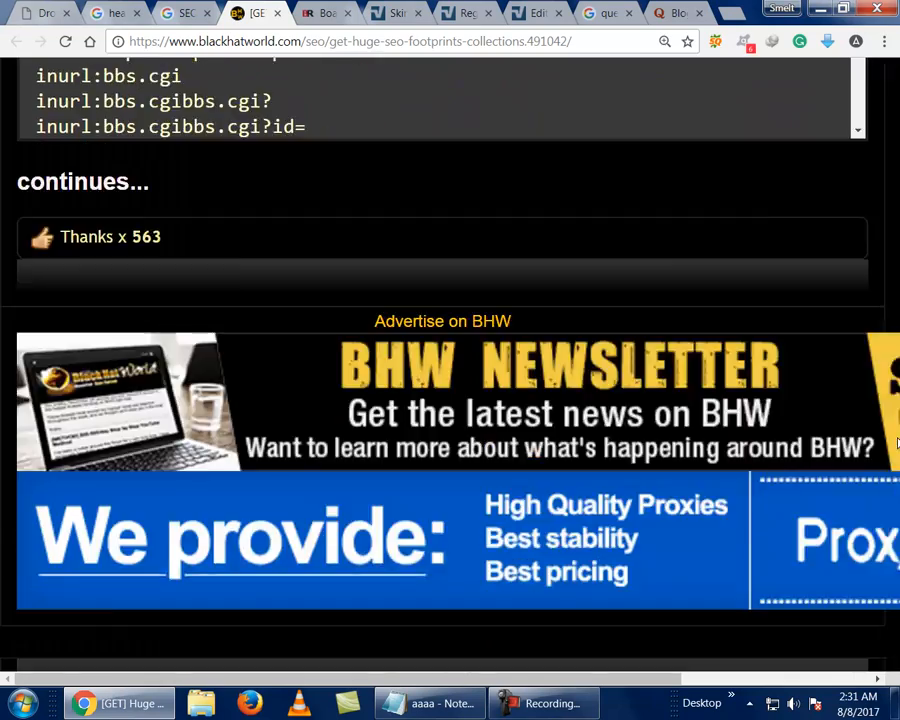
scroll(897, 443, down, 15)
scroll(897, 443, down, 10)
scroll(894, 440, up, 8)
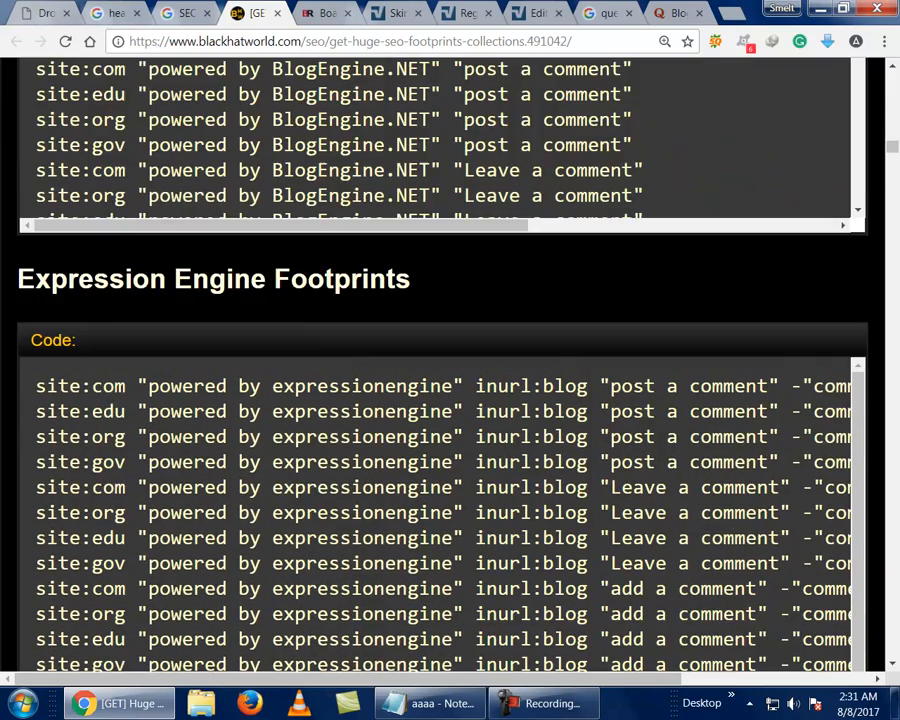
scroll(440, 400, down, 6)
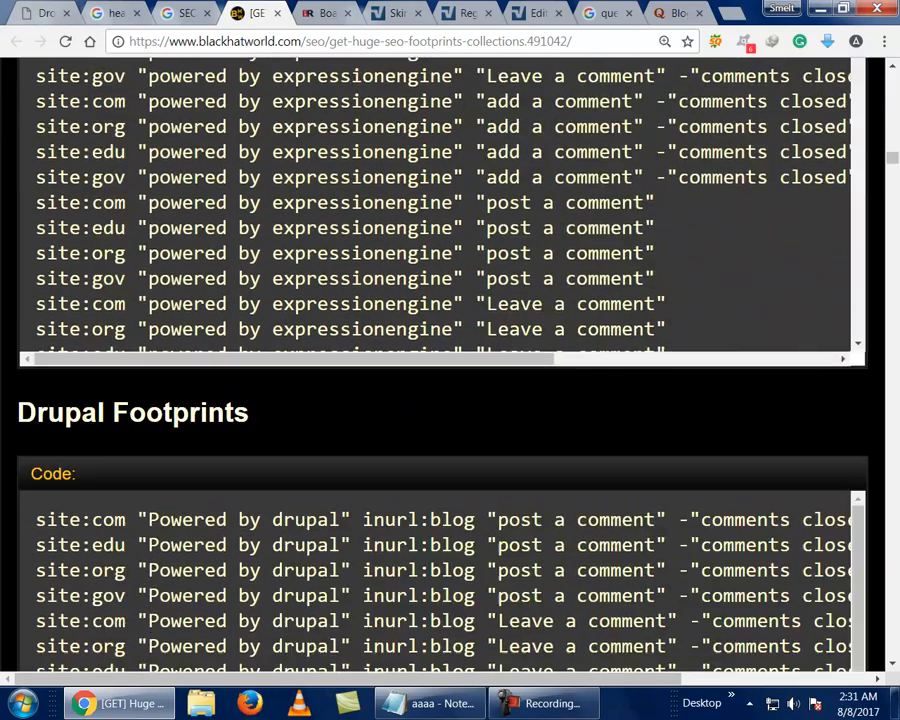
scroll(440, 400, down, 20)
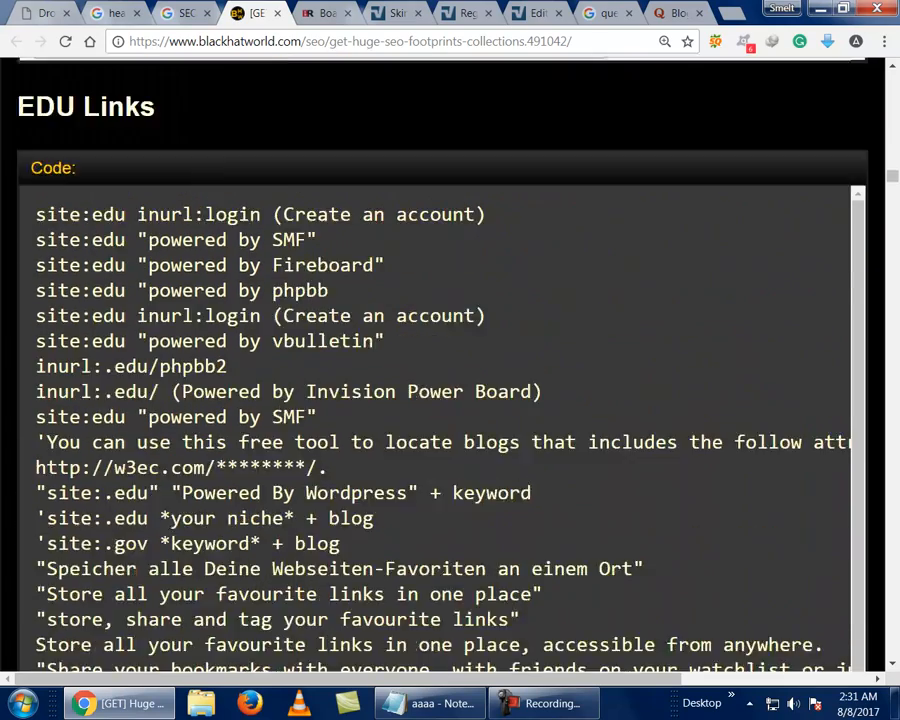
scroll(440, 400, down, 10)
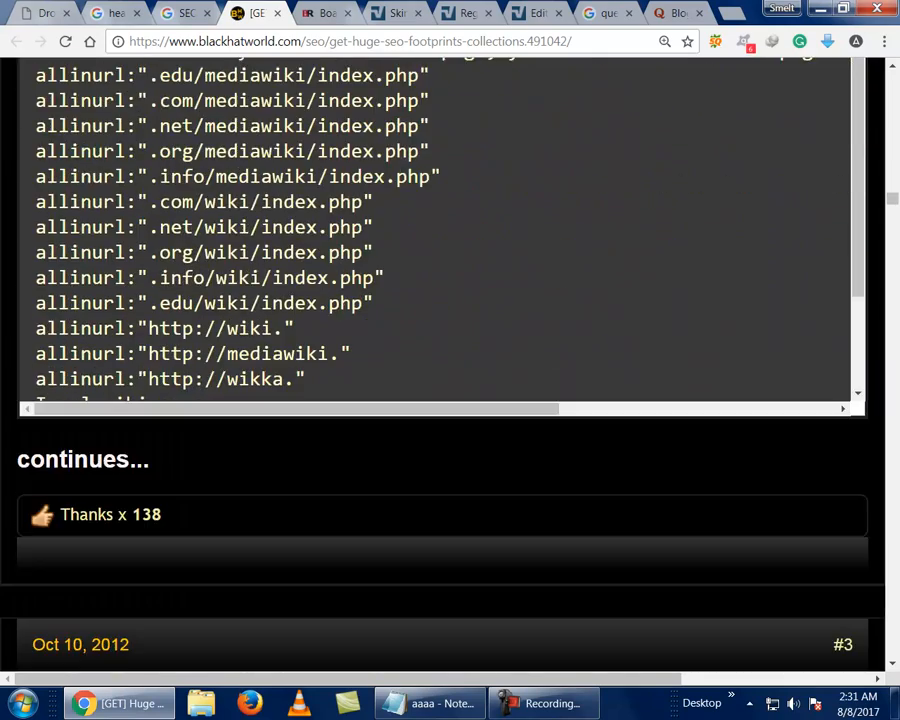
scroll(456, 466, up, 5)
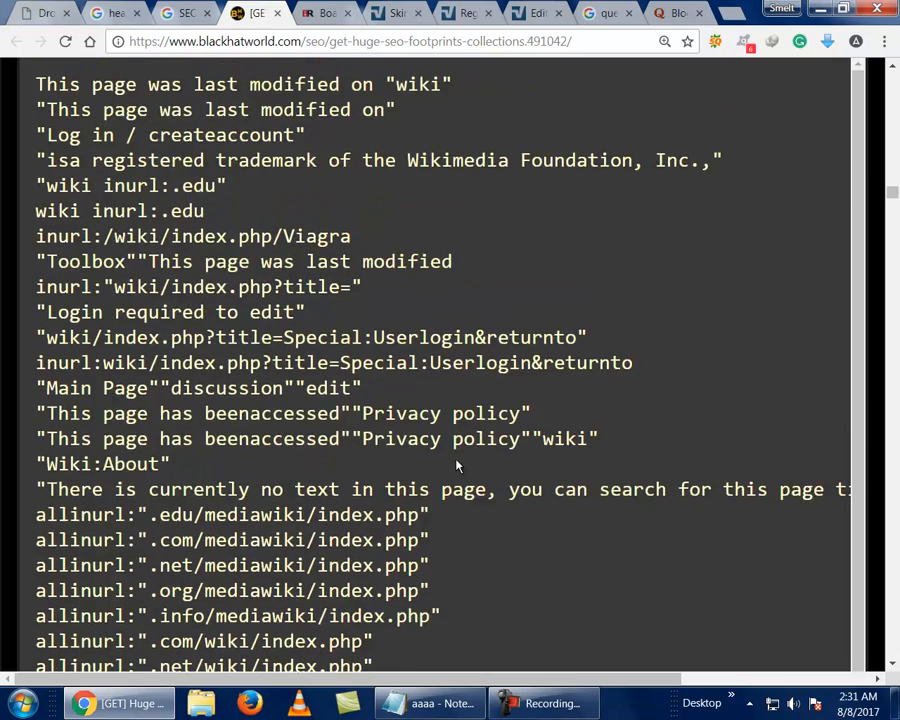
scroll(456, 466, down, 15)
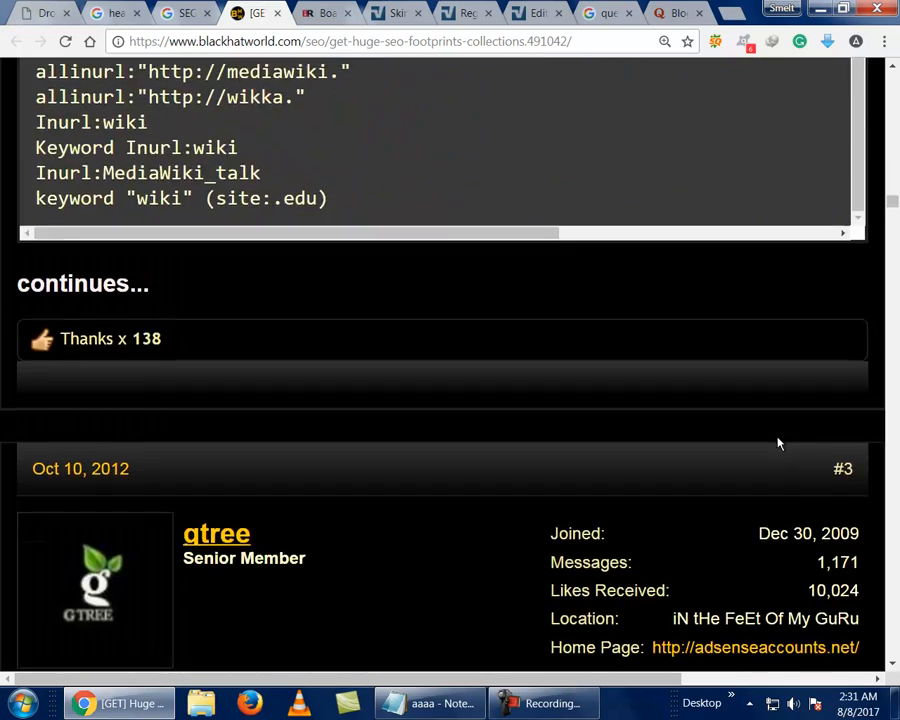
scroll(760, 434, down, 2)
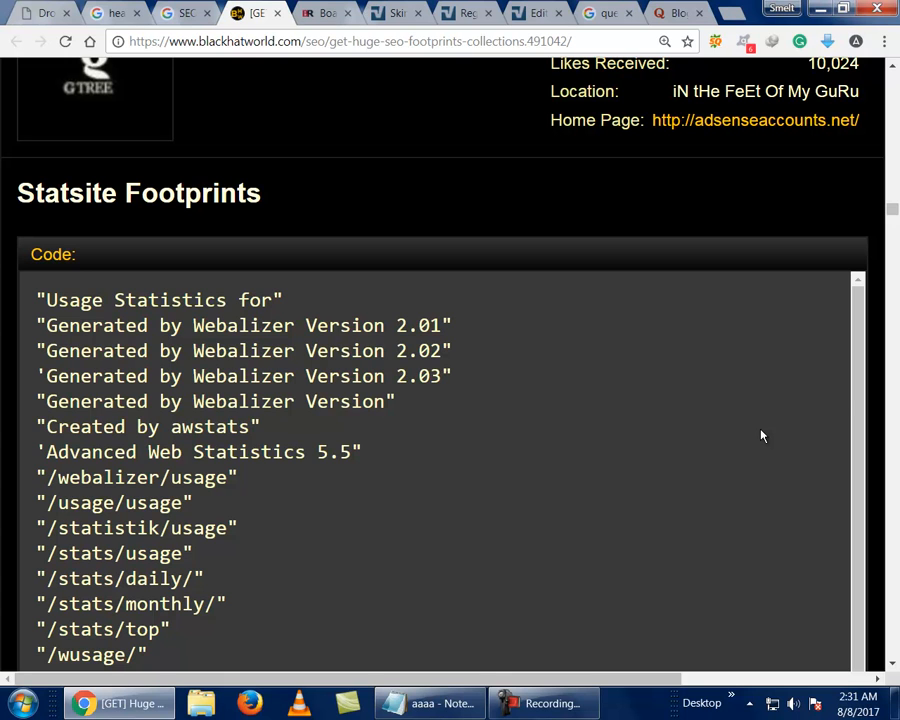
scroll(760, 435, down, 10)
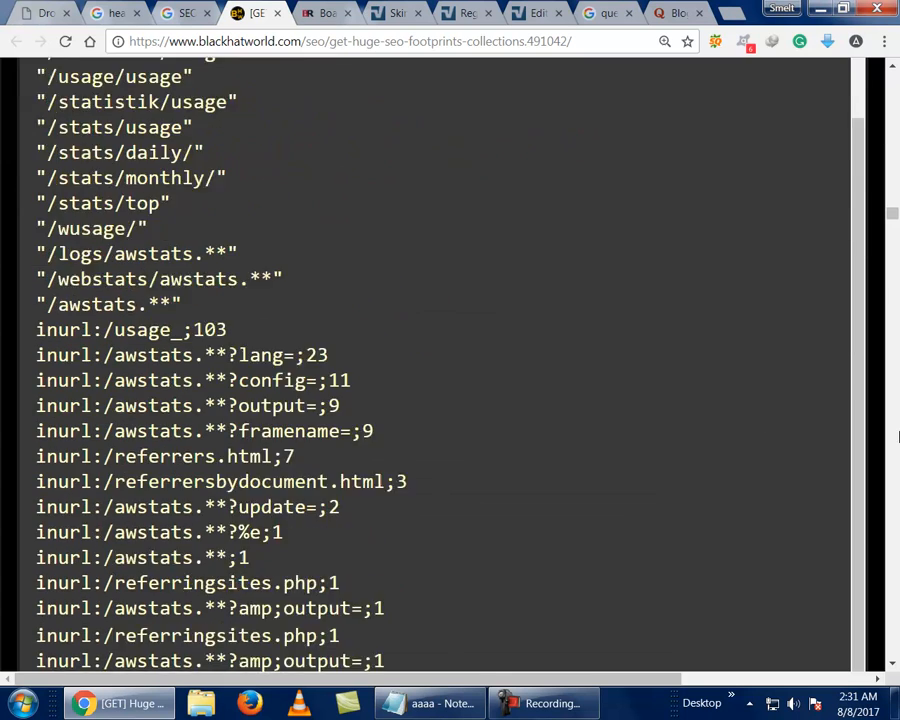
scroll(898, 436, down, 15)
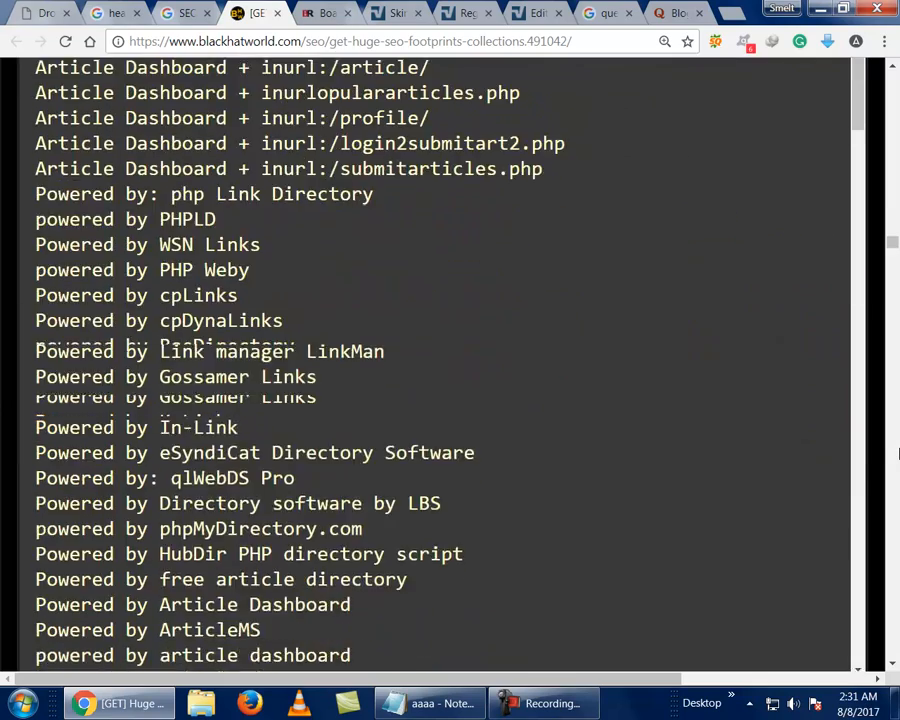
scroll(898, 453, down, 15)
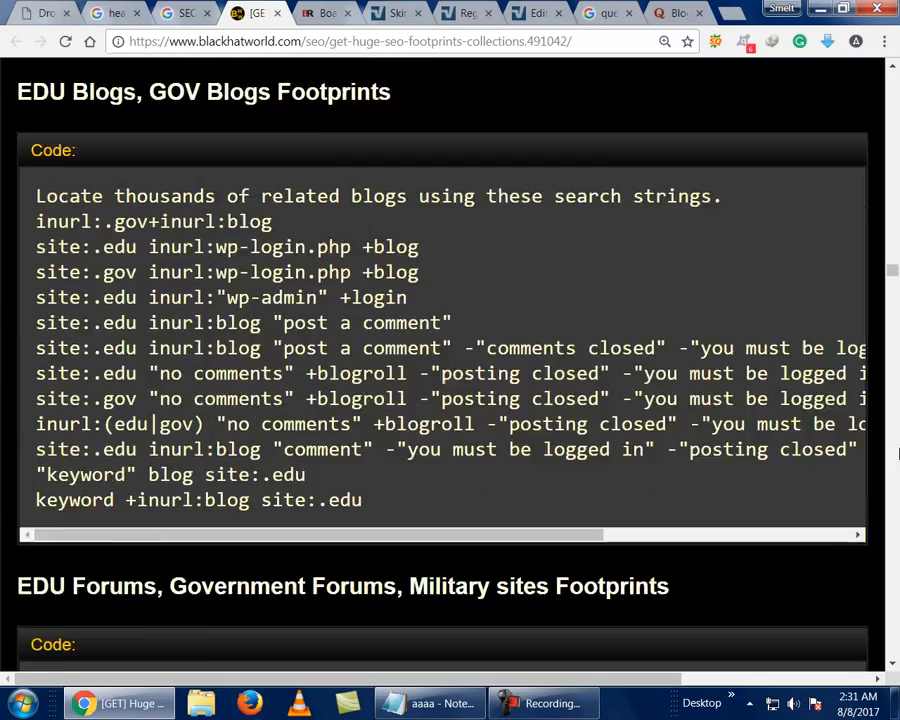
scroll(898, 453, down, 13)
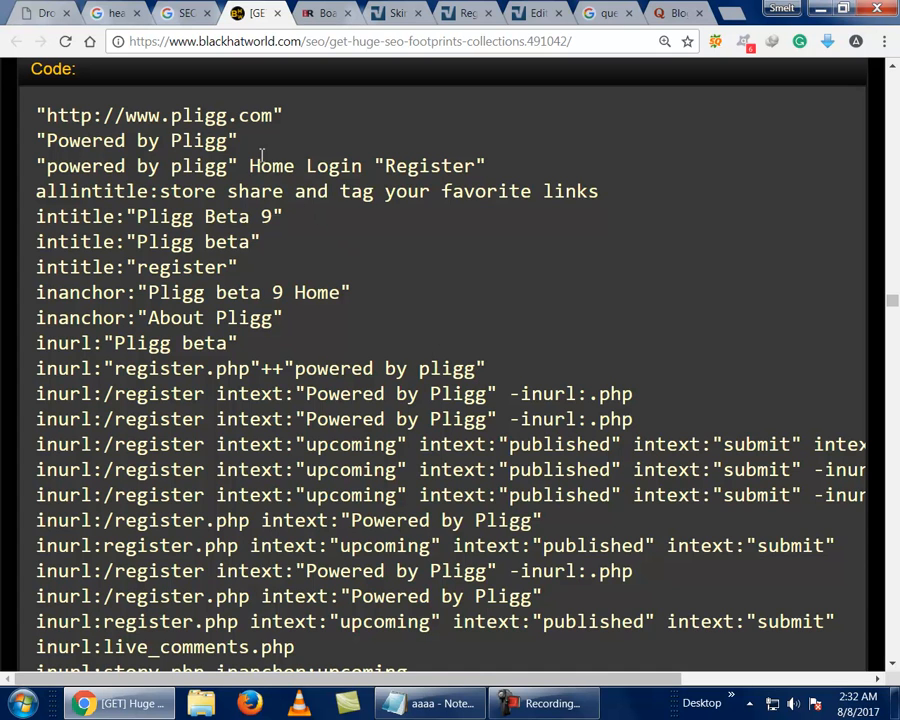
- Highlight the "Powered by Pligg" line in the footprint list
drag(236, 144, 164, 145)
click(44, 148)
triple_click(44, 148)
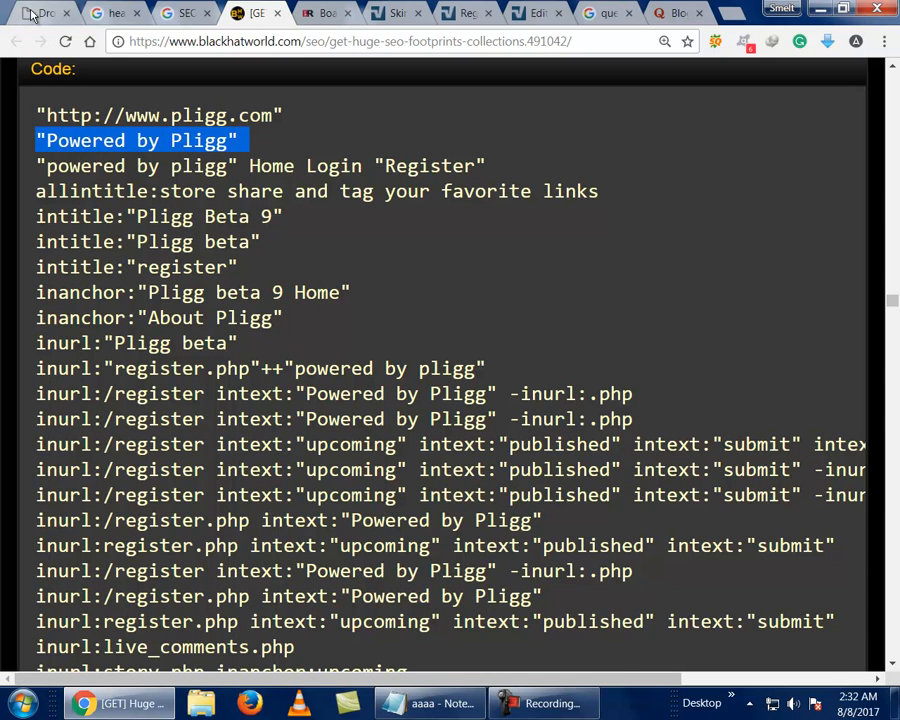
- Run the Drop My Link search for "how to get rid of scars" with the Vbulletin footprint and review the Google results
click(26, 14)
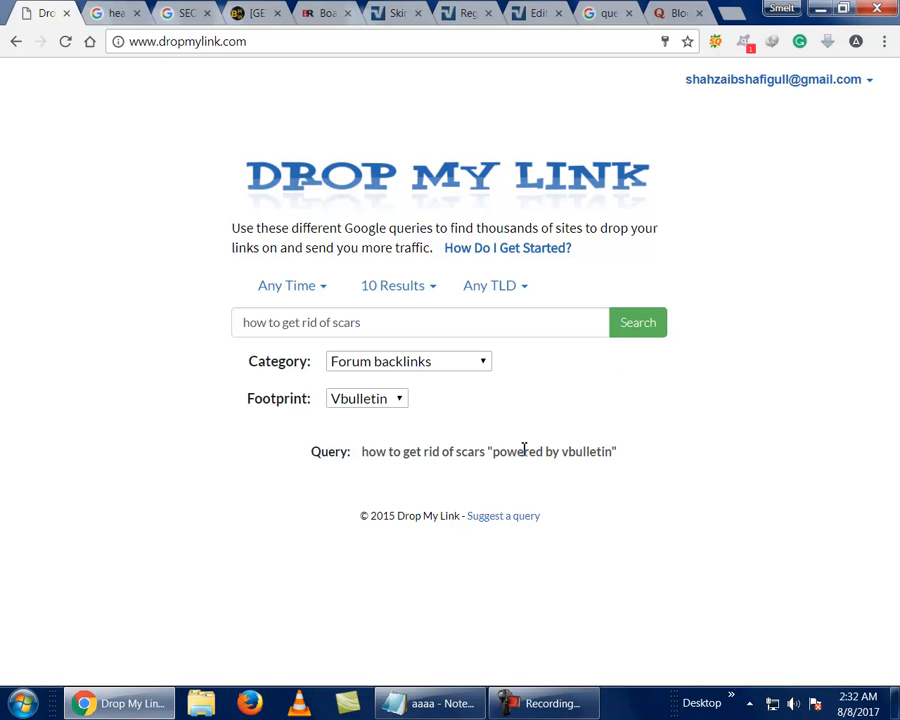
click(639, 323)
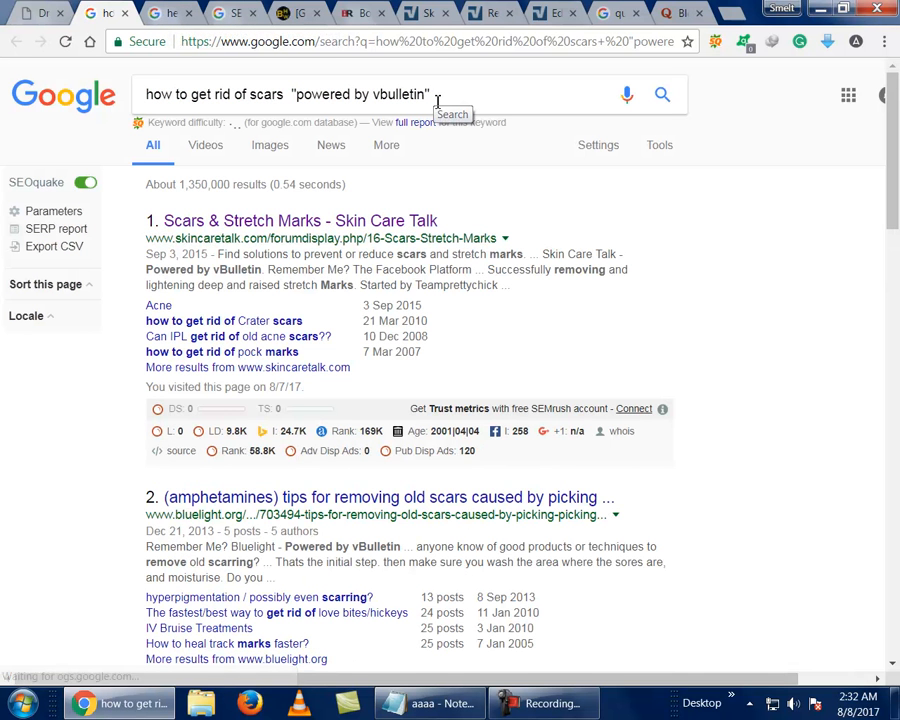
scroll(290, 256, down, 6)
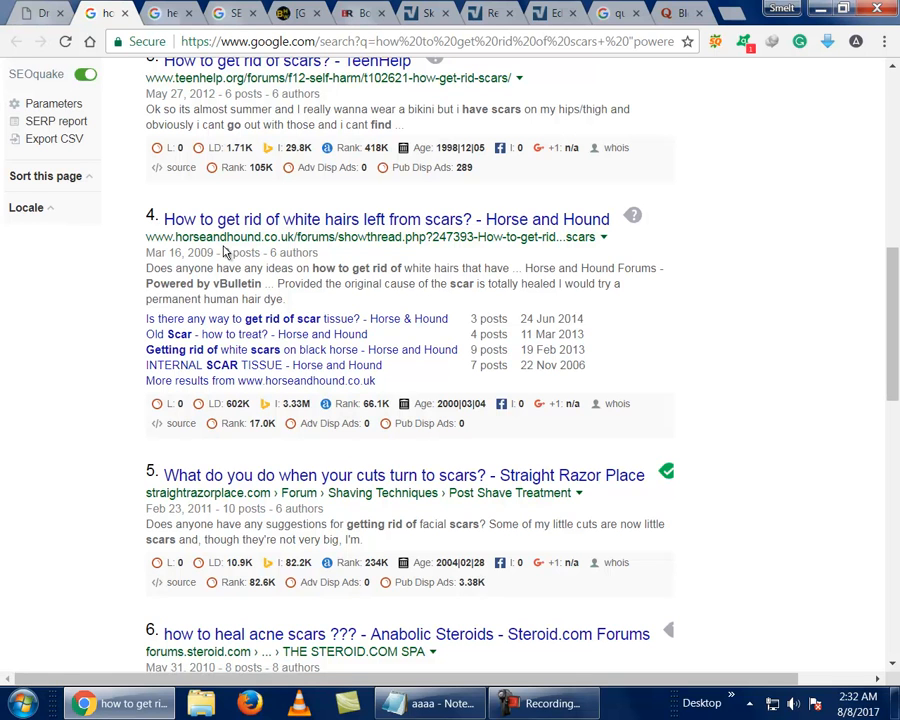
scroll(225, 252, up, 1)
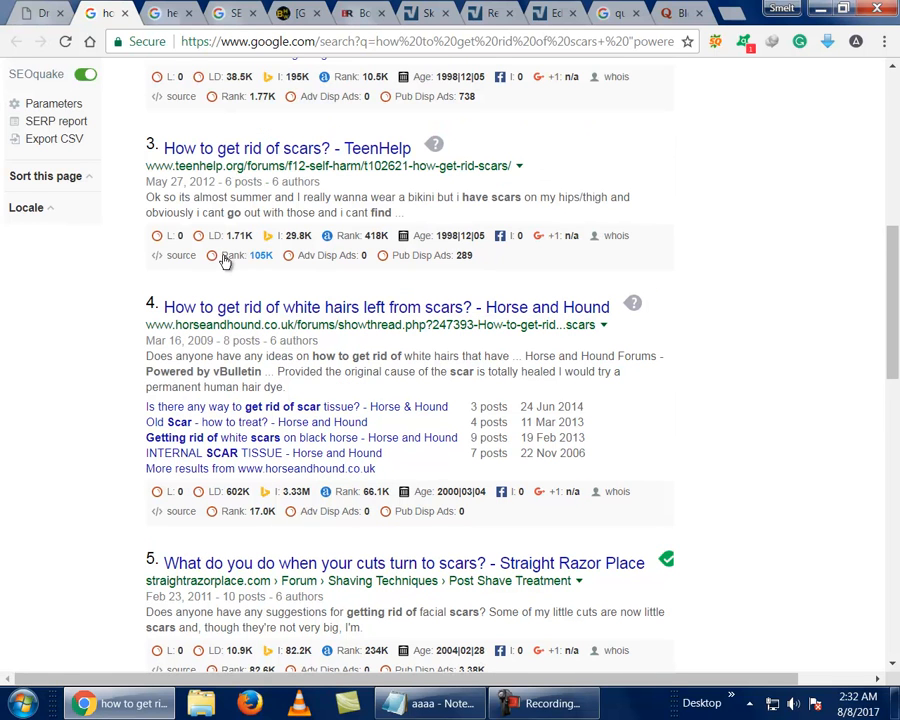
- Switch to the open Skin Care Talk forum and look over its header and forum sections
click(428, 11)
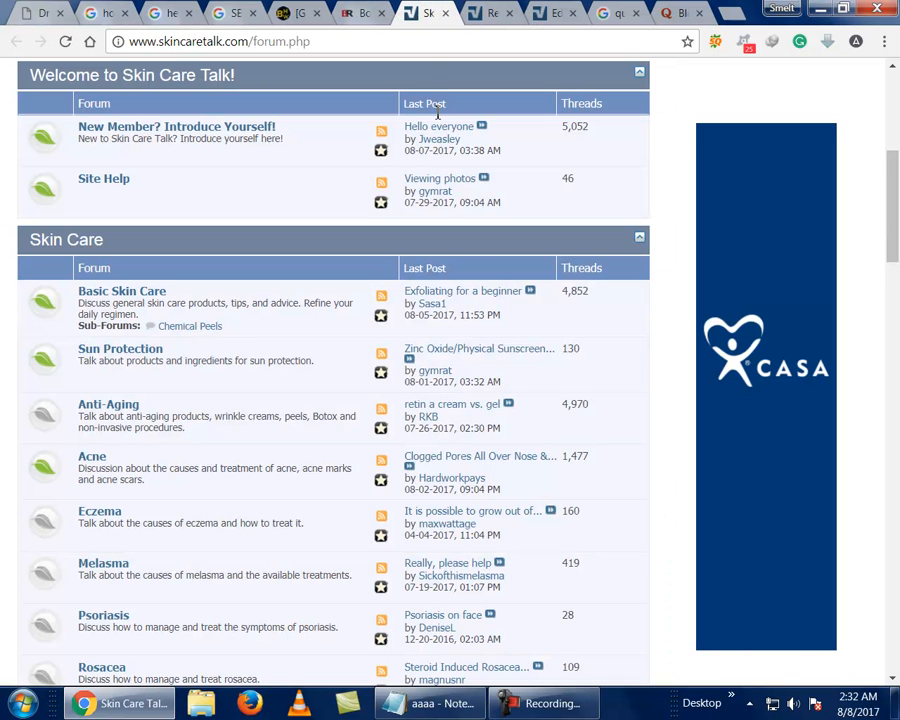
scroll(435, 117, up, 3)
scroll(435, 117, up, 2)
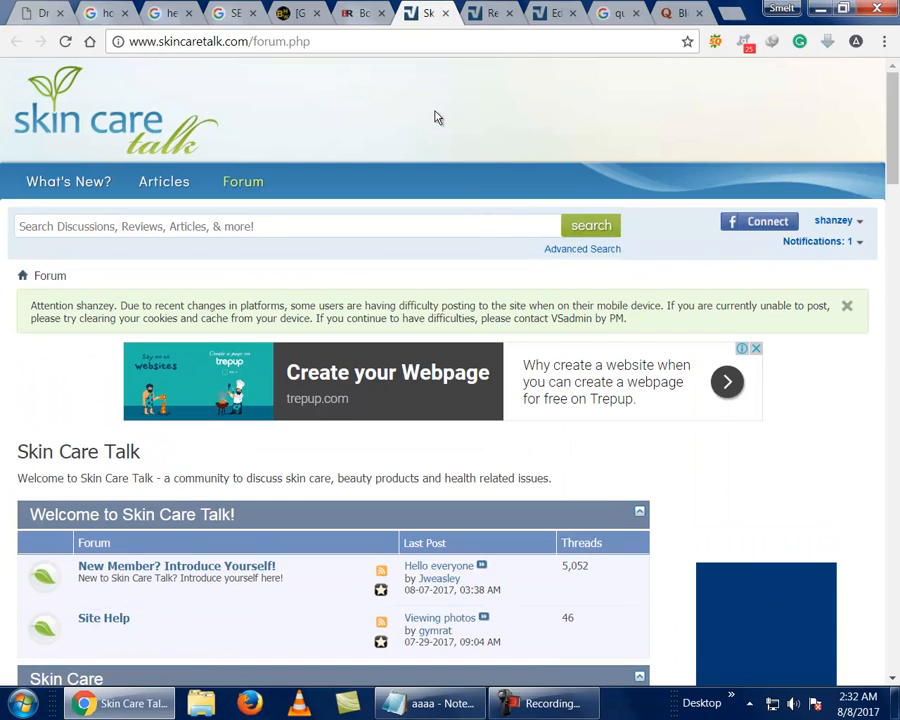
scroll(435, 117, down, 2)
scroll(436, 117, down, 1)
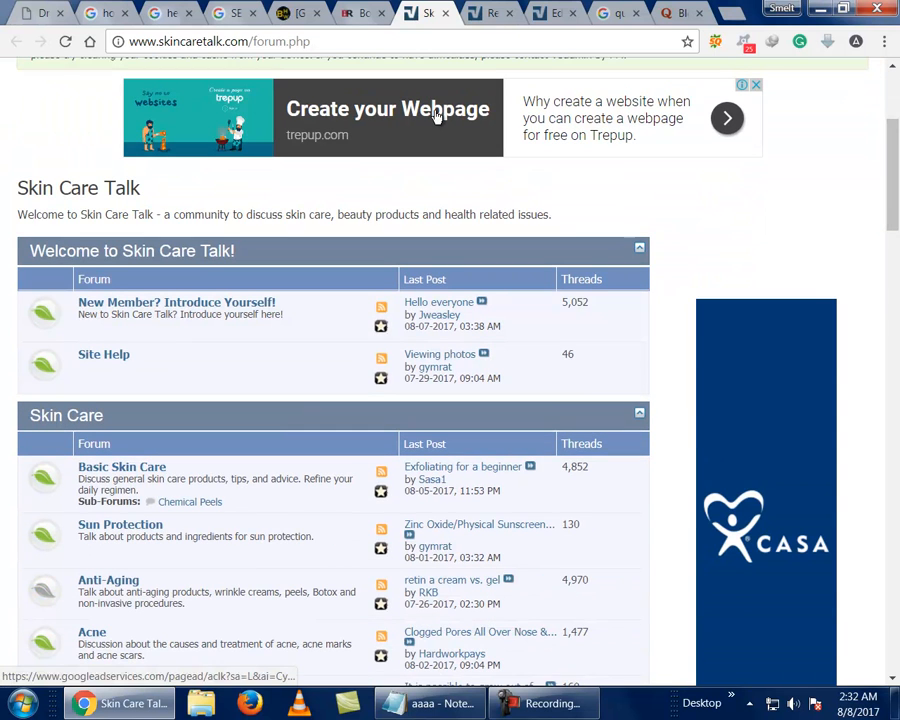
- Look through the Skin Care Talk forum sections, from Skin Care and DIY recipes to the International and Beauty forums
scroll(408, 174, down, 1)
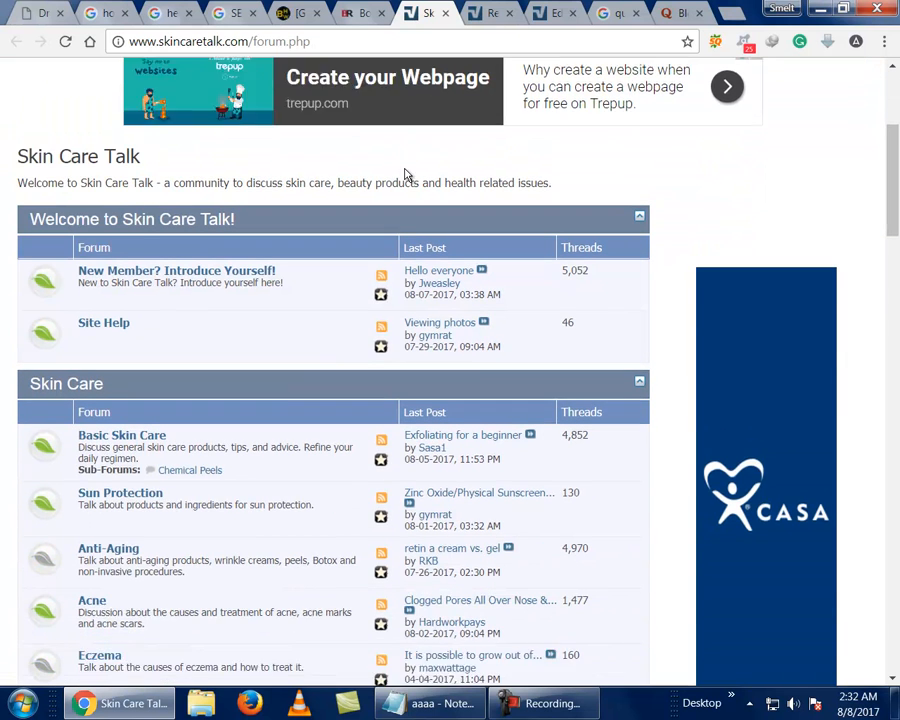
scroll(408, 174, down, 1)
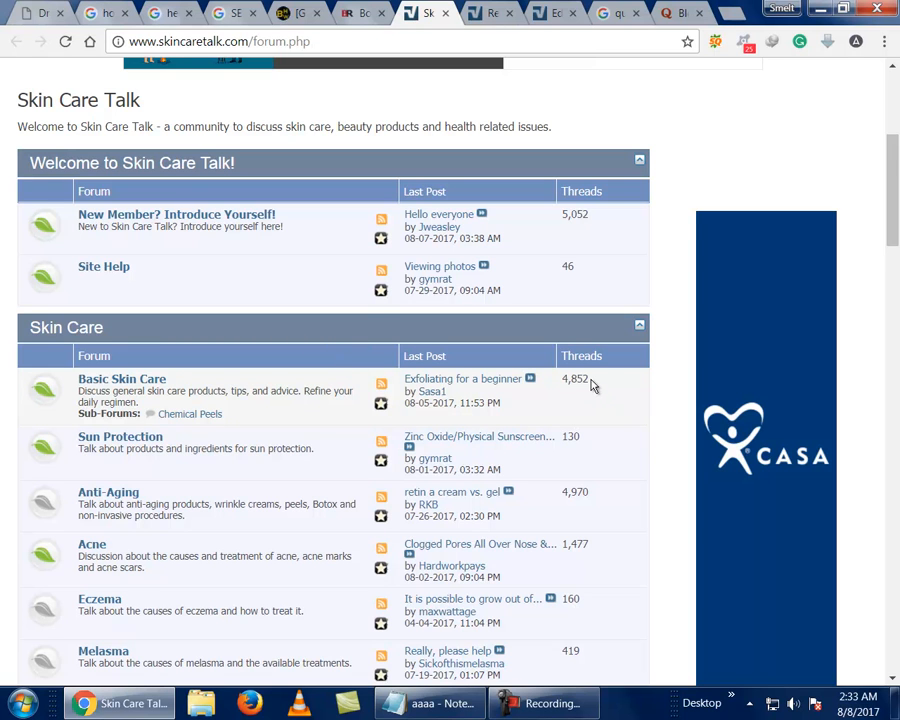
scroll(592, 385, down, 3)
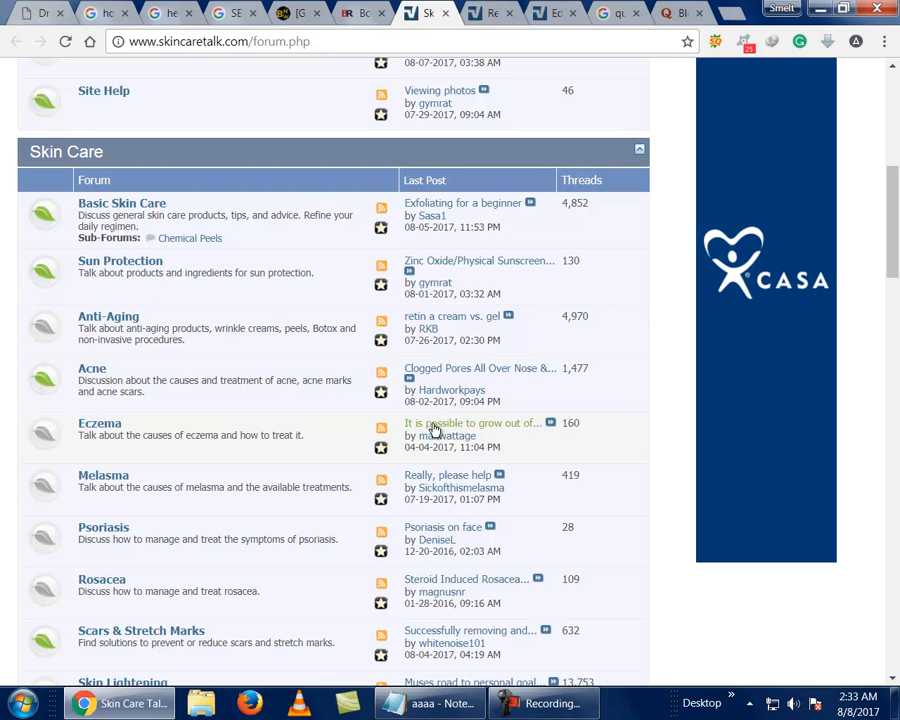
scroll(293, 407, down, 6)
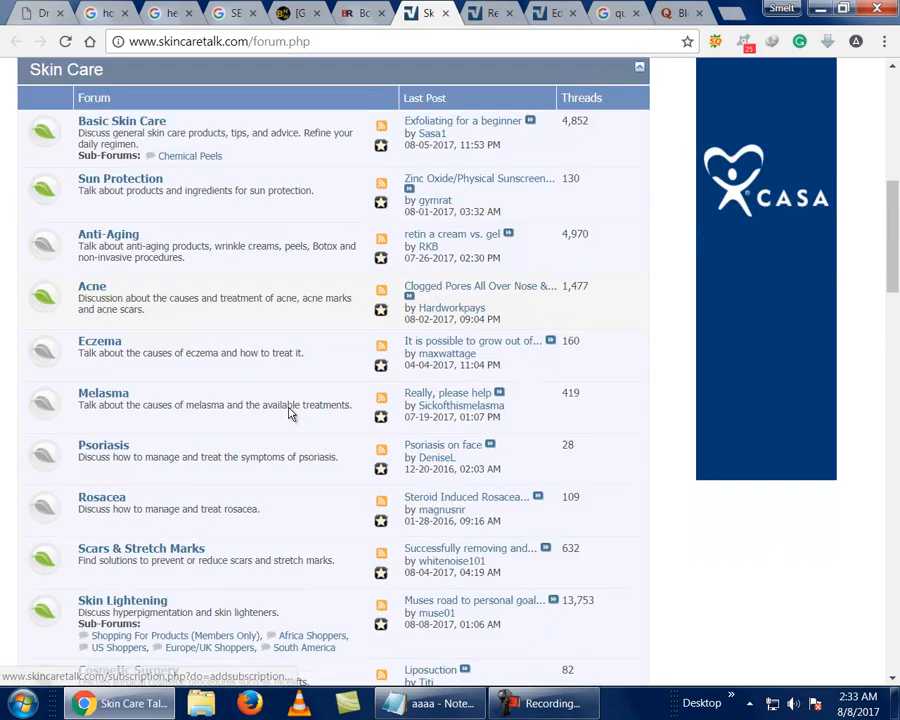
scroll(293, 407, down, 2)
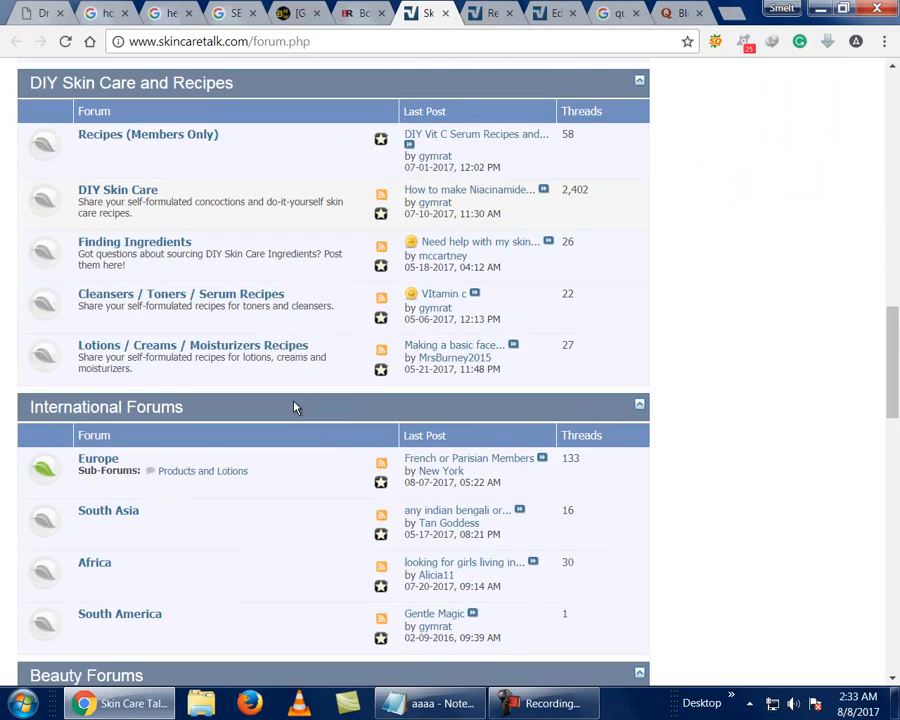
scroll(293, 407, down, 3)
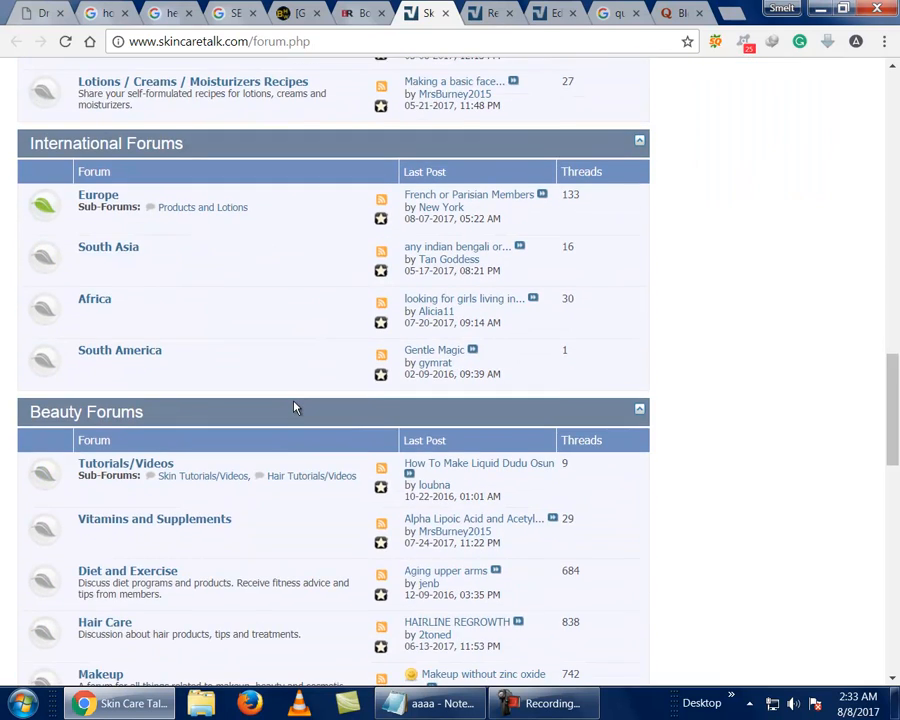
scroll(293, 407, up, 12)
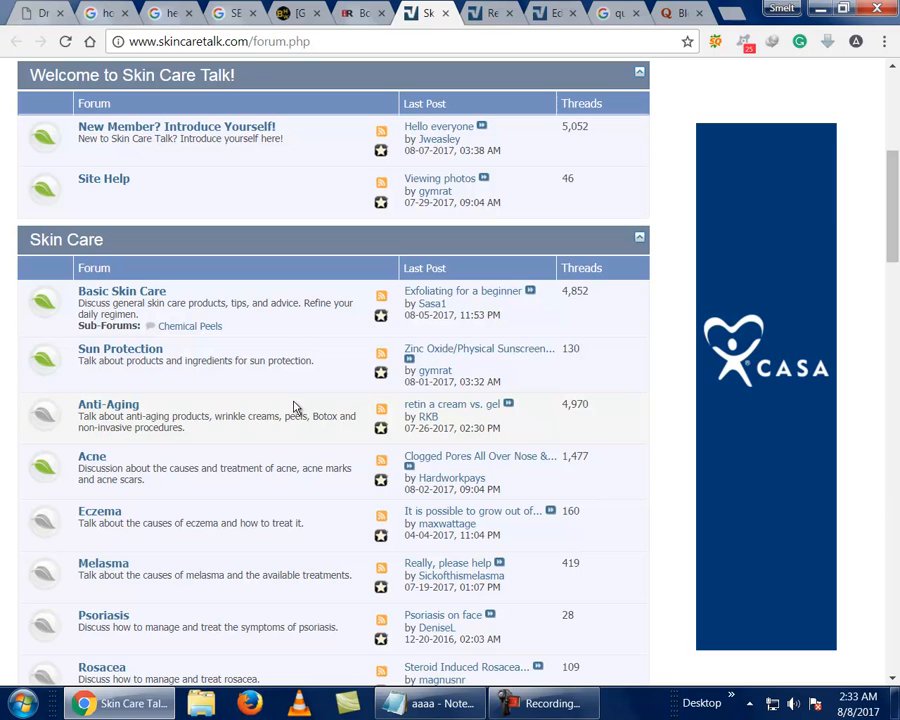
- Open the Basic Skin Care forum and look over its thread list with the reply and view columns
click(149, 291)
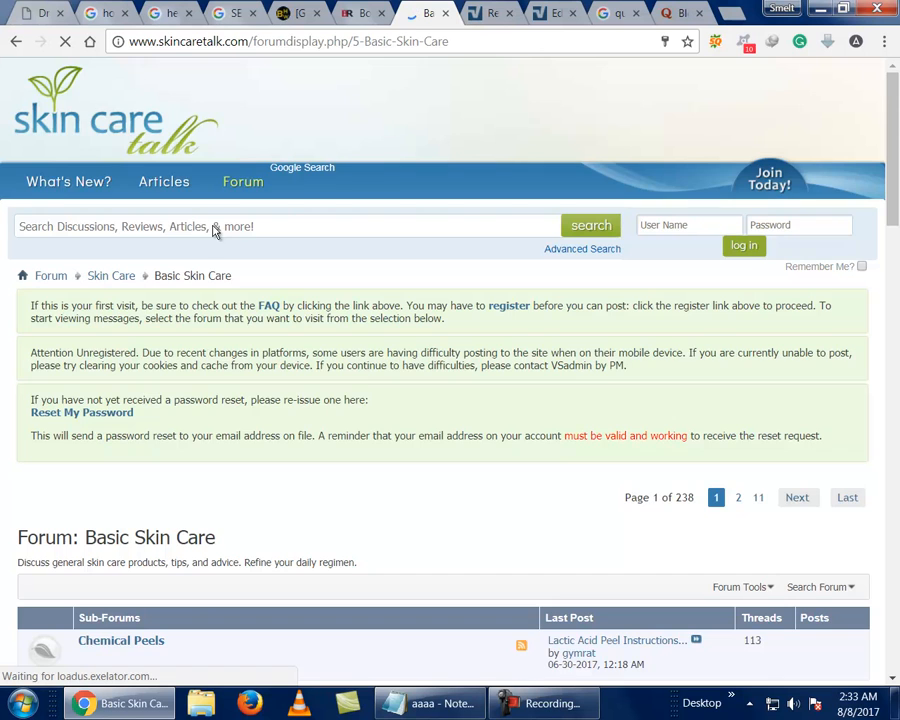
scroll(214, 228, down, 3)
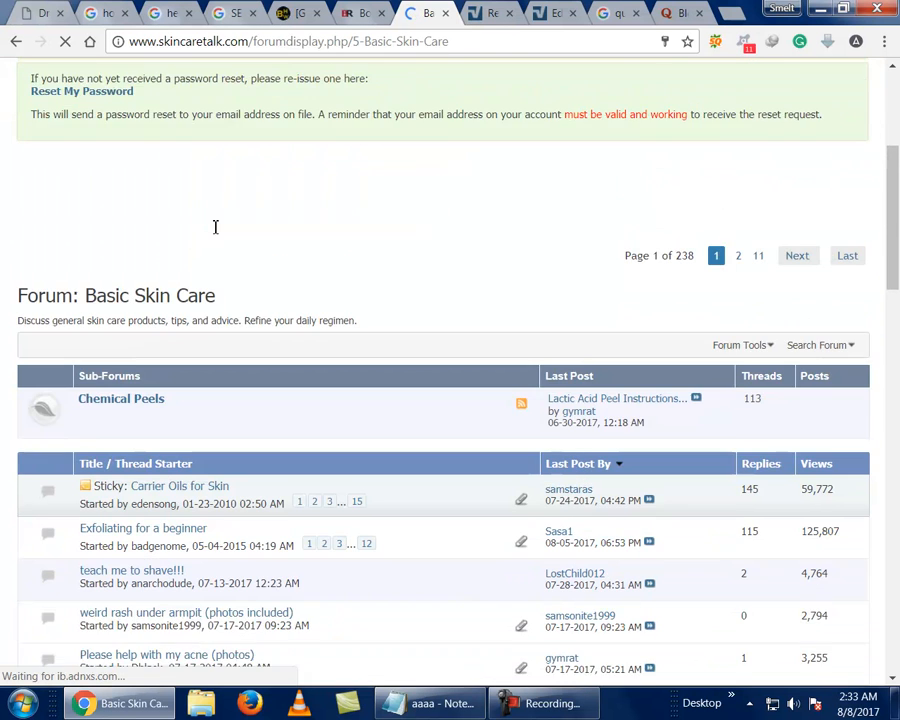
scroll(214, 230, down, 1)
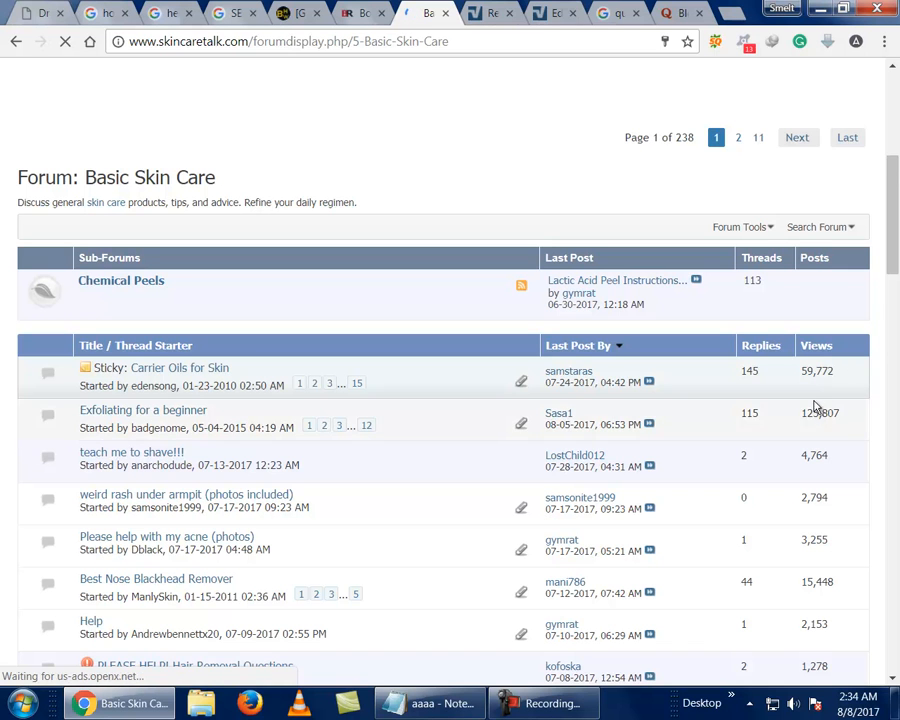
scroll(815, 376, down, 2)
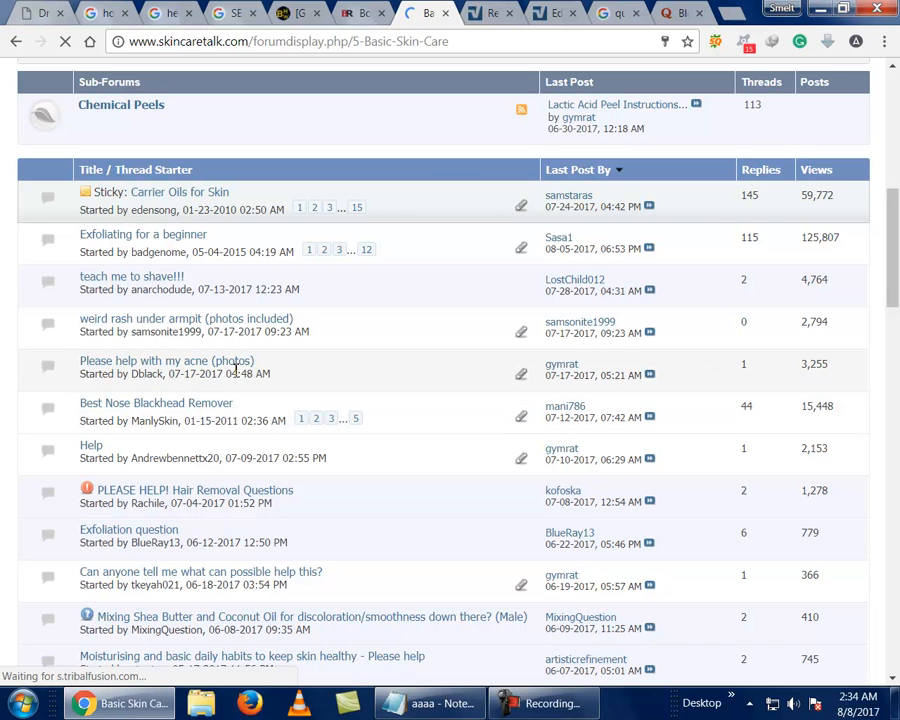
- Open the thread "Please help with my acne (photos)" and read the question and the administrator's answer
mouse_move(236, 369)
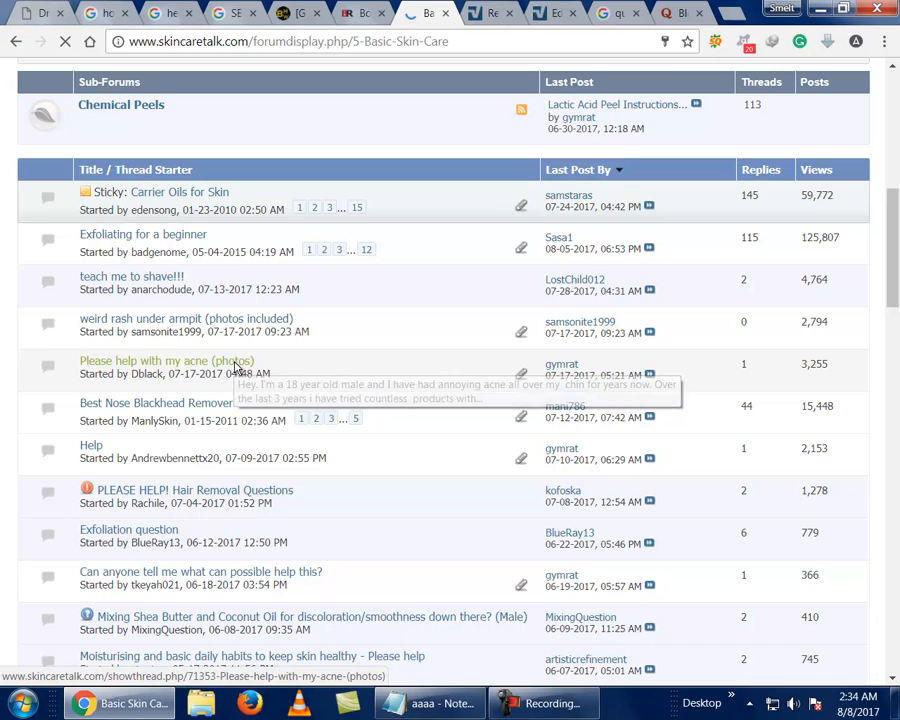
click(236, 369)
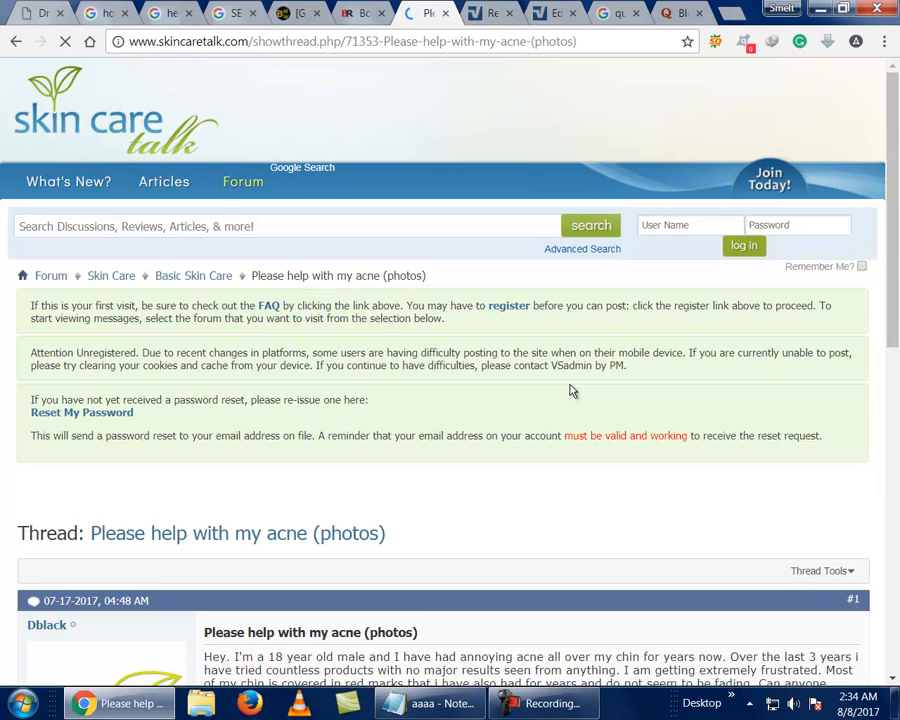
scroll(571, 391, down, 3)
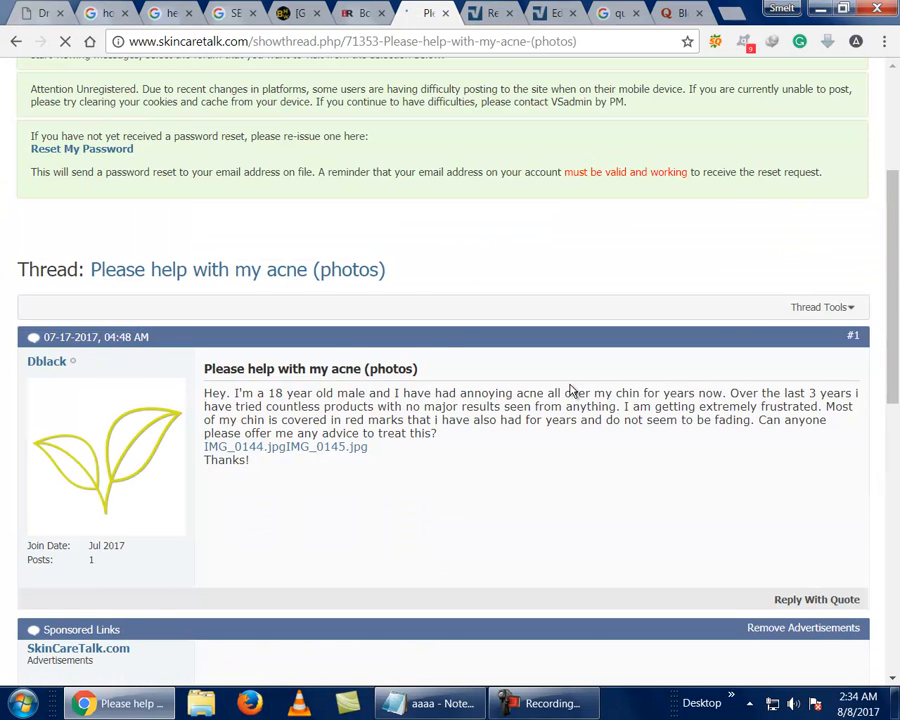
scroll(571, 391, down, 1)
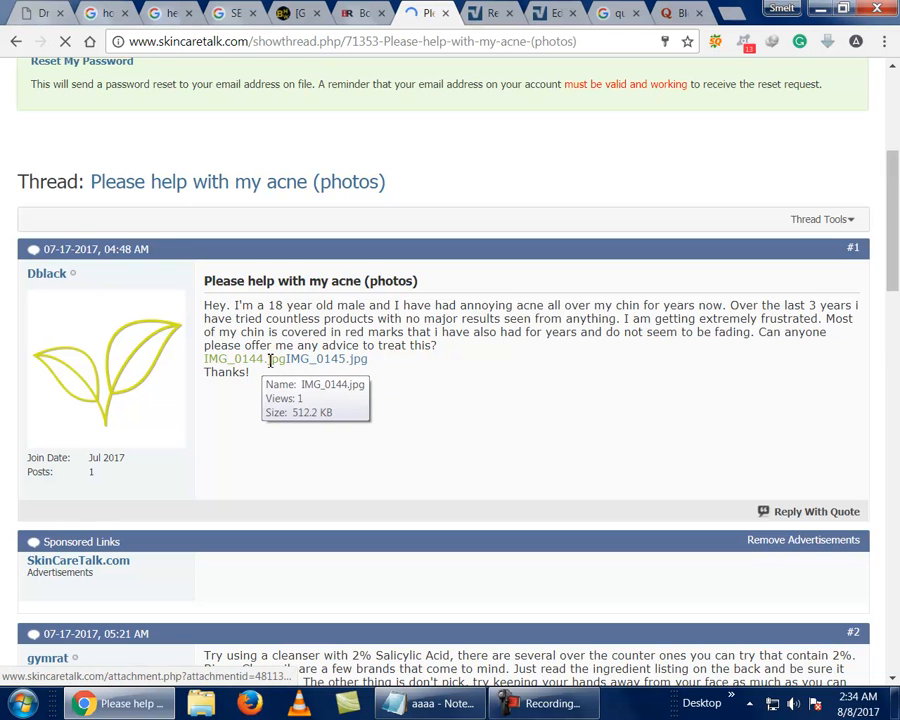
scroll(322, 390, down, 4)
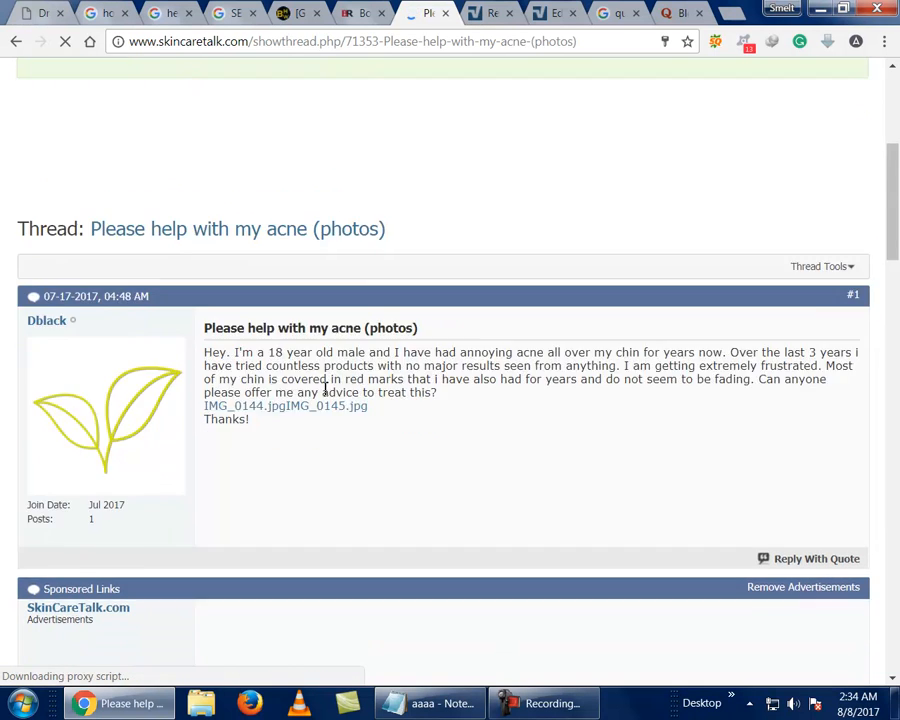
scroll(322, 394, down, 2)
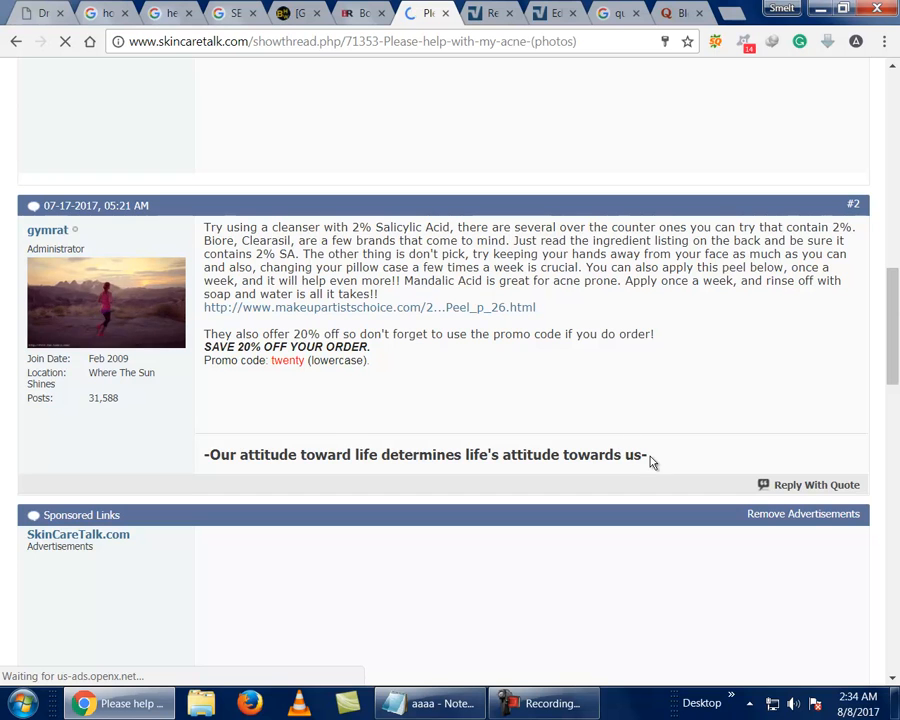
scroll(392, 460, down, 5)
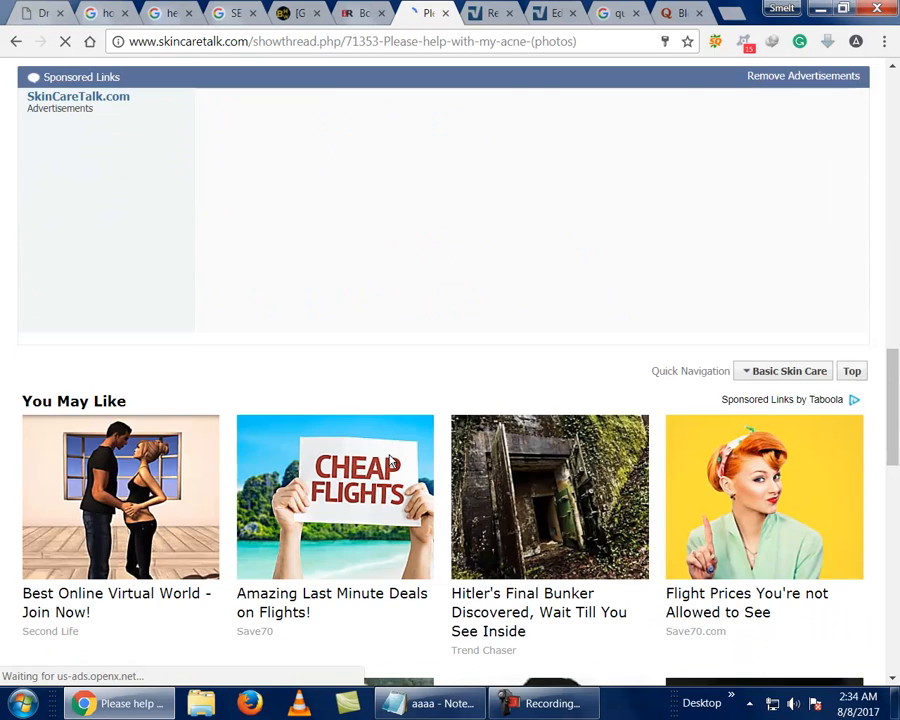
scroll(392, 460, up, 4)
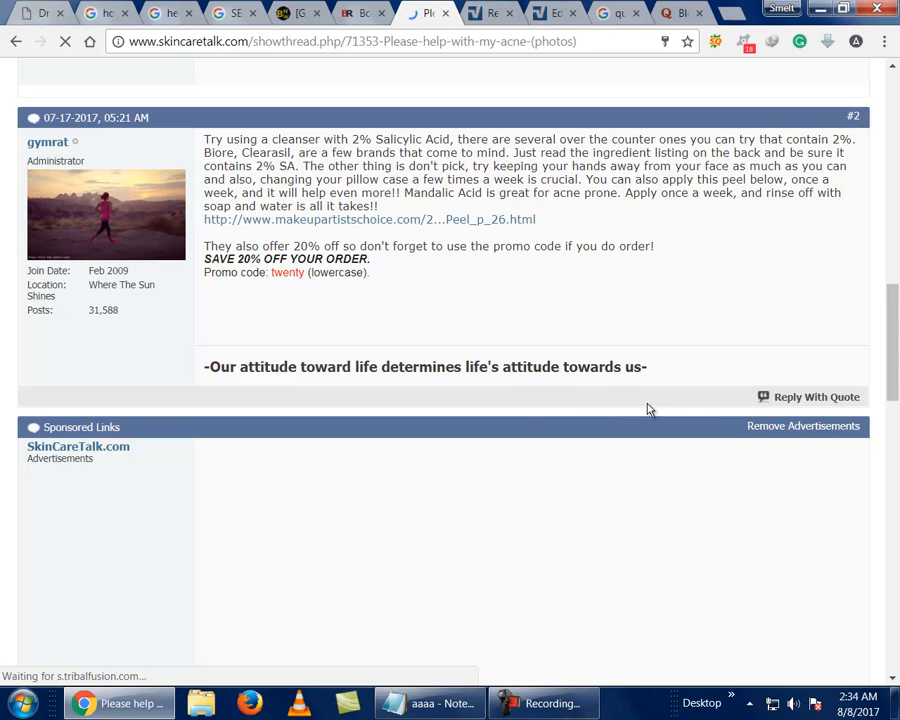
- Start a quoted reply to post #2 and log in to the forum with the prefilled account credentials
click(815, 399)
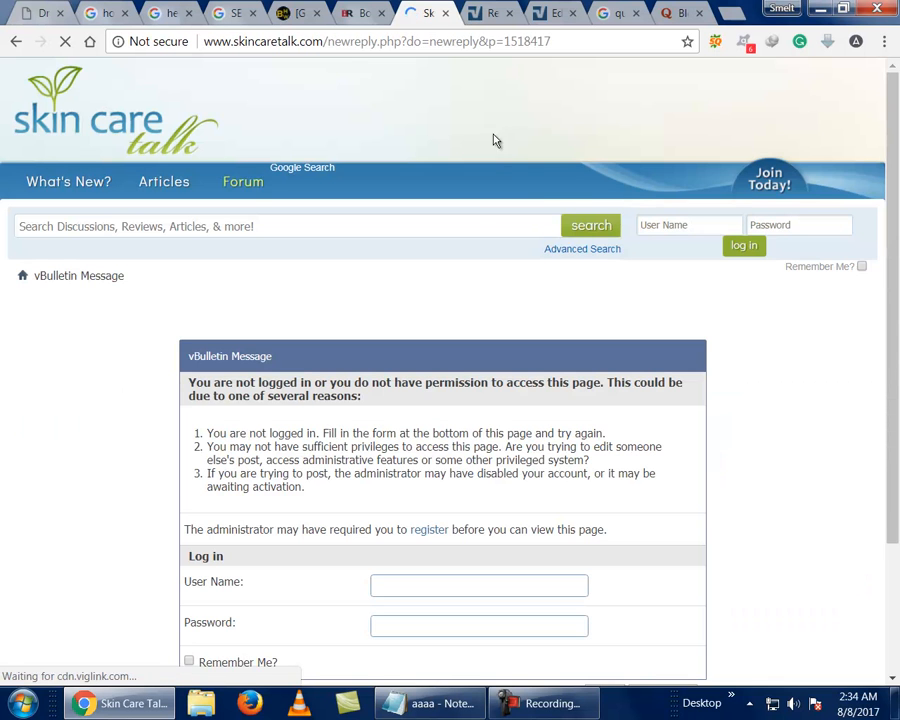
scroll(474, 240, down, 2)
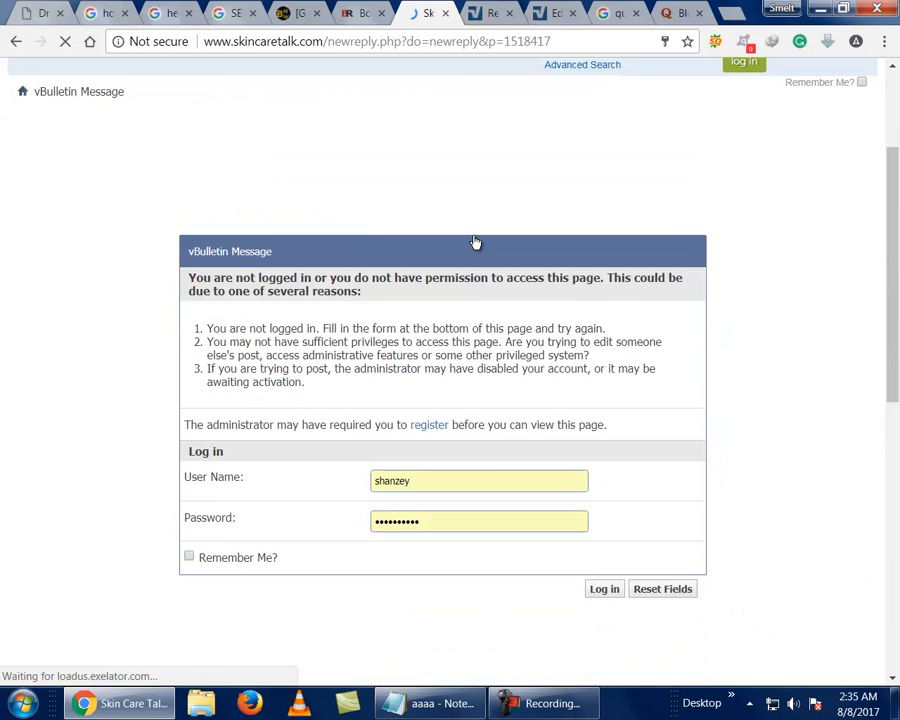
click(600, 502)
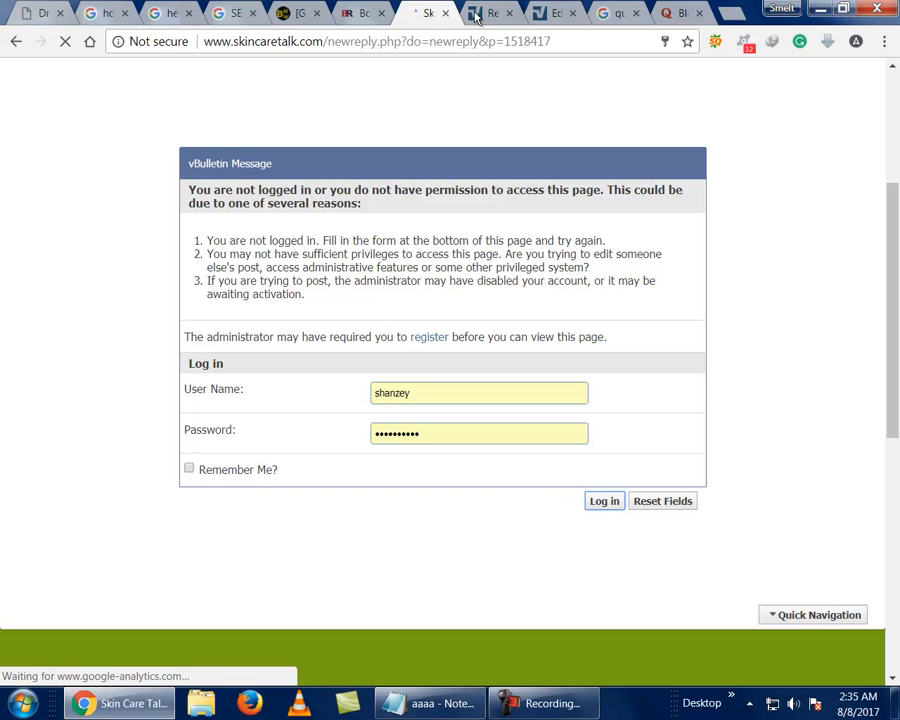
- Switch to the open Skin Care Talk registration page and review its required fields, email options and forum rules
click(476, 14)
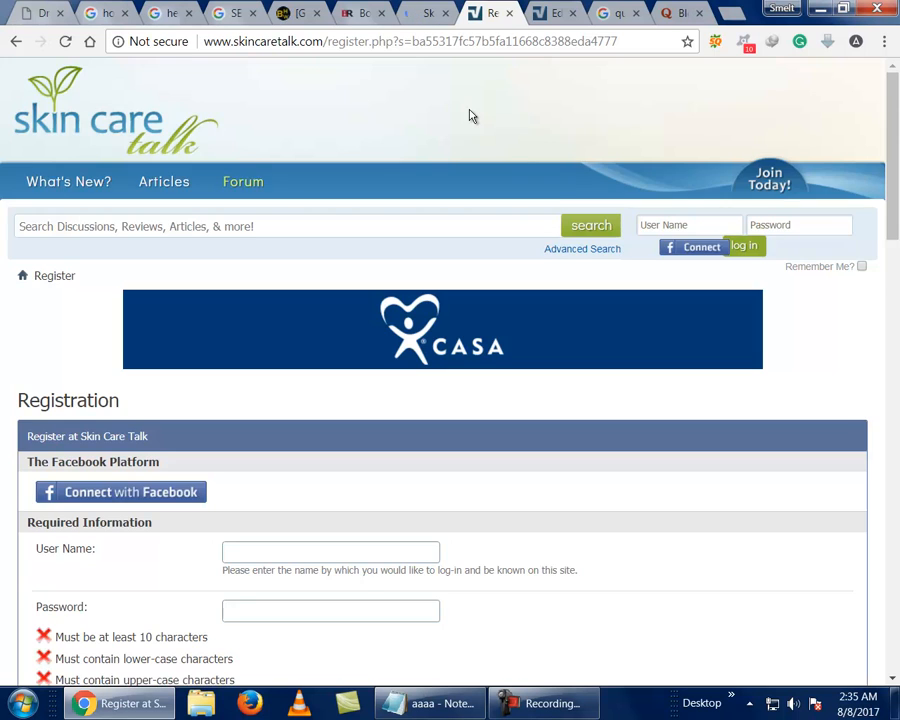
scroll(472, 114, down, 2)
scroll(472, 114, up, 2)
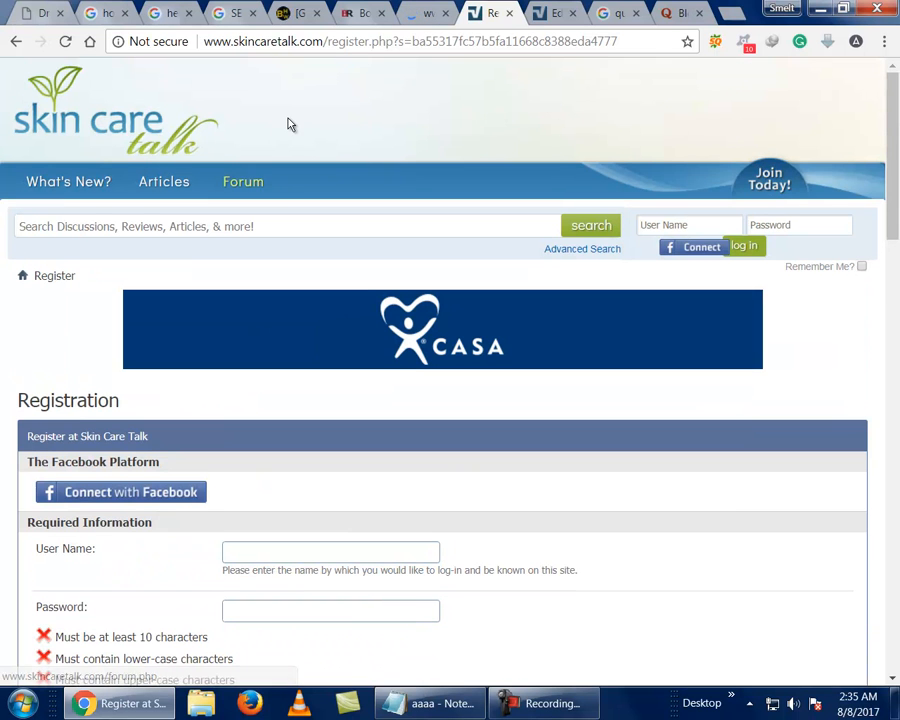
scroll(288, 122, down, 2)
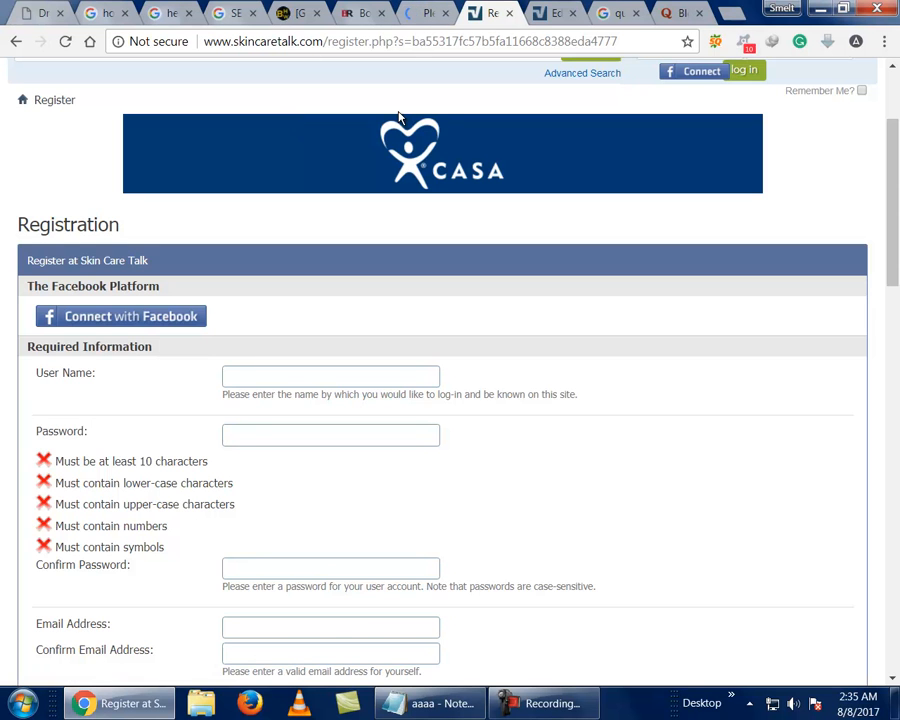
scroll(399, 118, down, 1)
scroll(399, 118, down, 12)
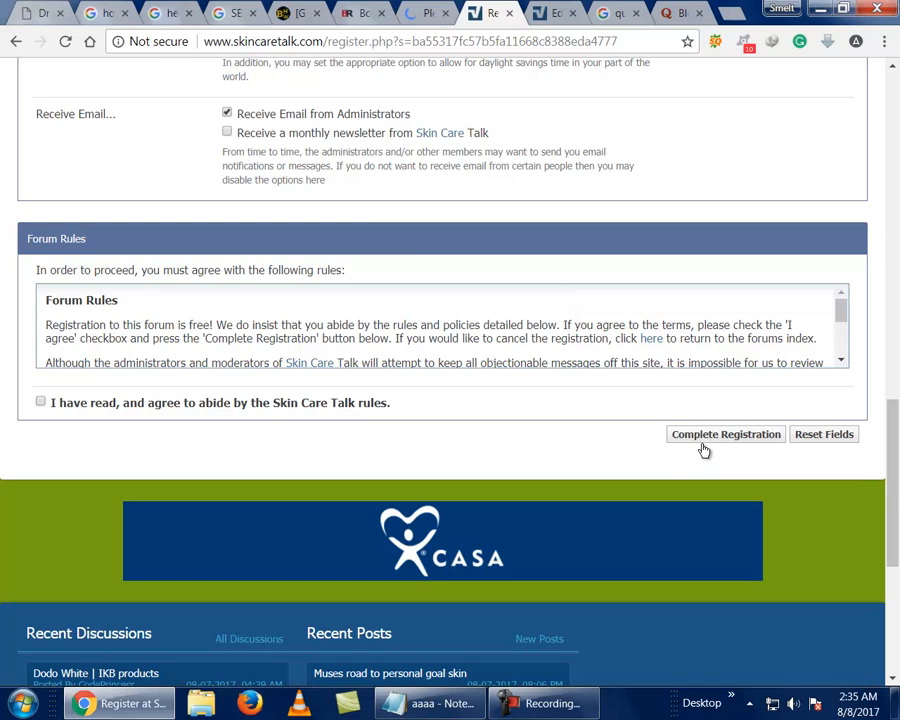
- Close the registration page and look over the Edit Profile page's Home Page URL, messaging and additional information fields
click(509, 14)
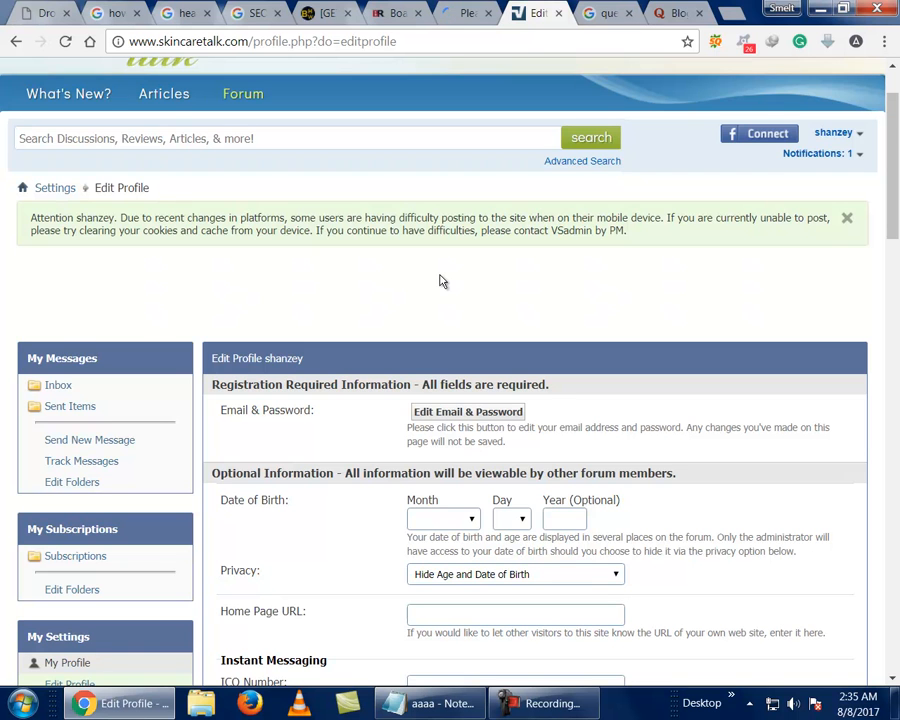
scroll(440, 281, down, 3)
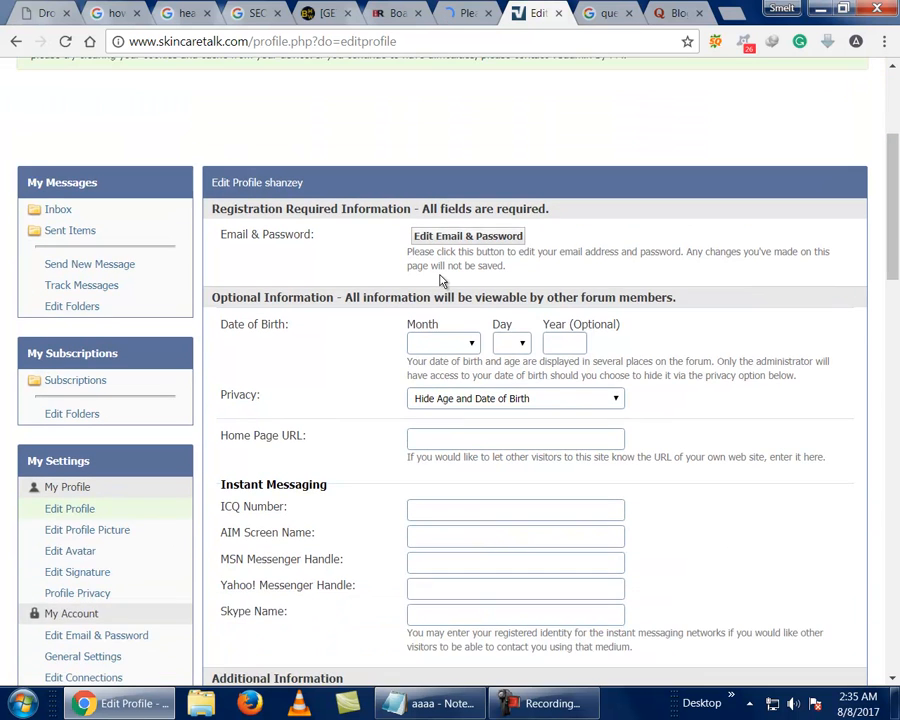
scroll(440, 281, down, 2)
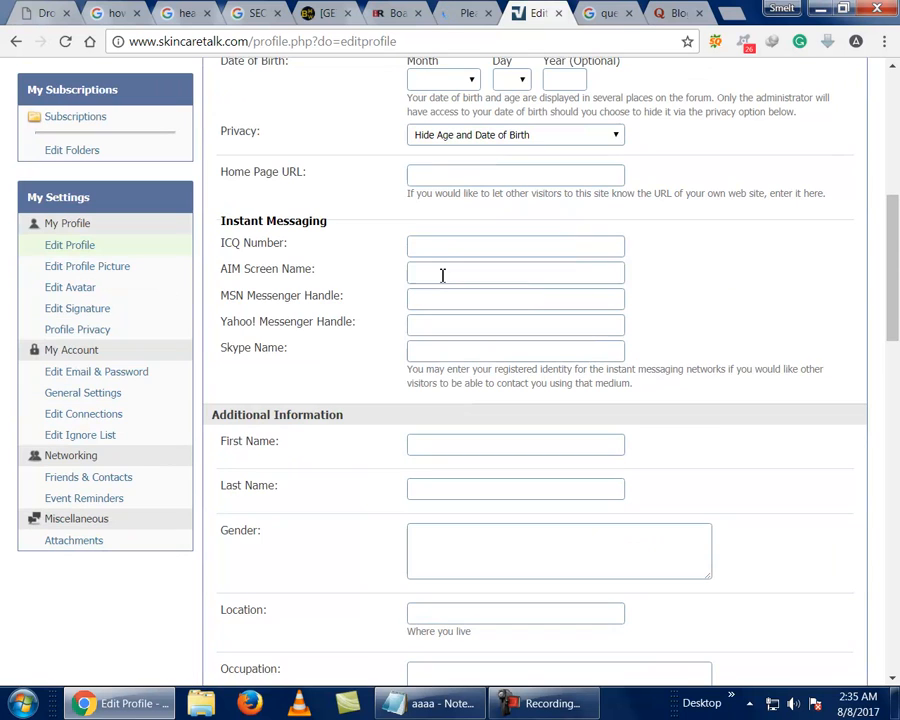
- Open the Edit Signature page and examine the signature editor, the signature picture options and the signature permissions
click(93, 314)
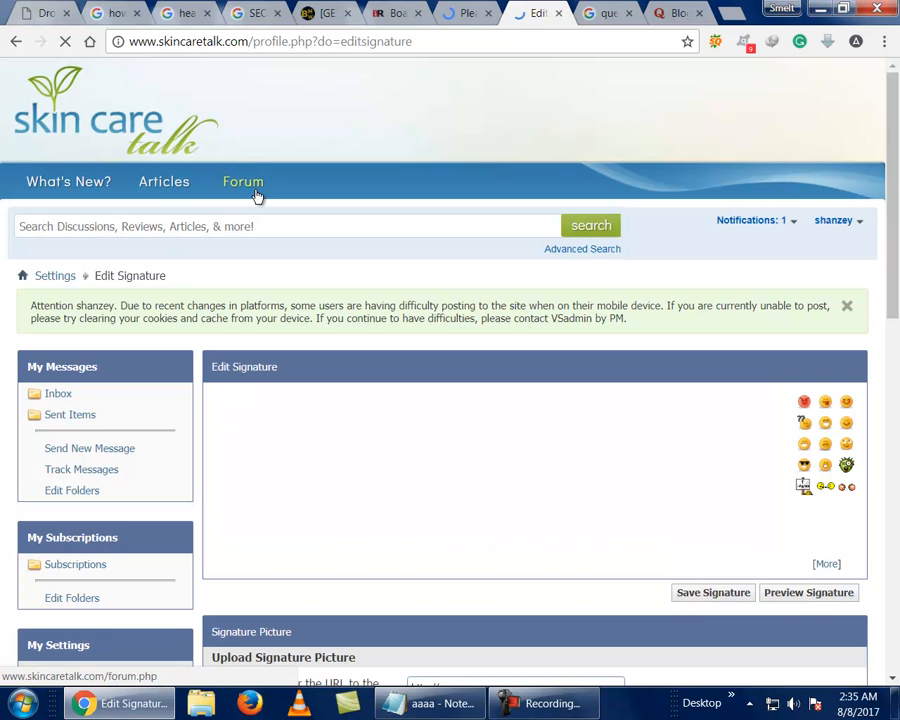
scroll(260, 196, down, 1)
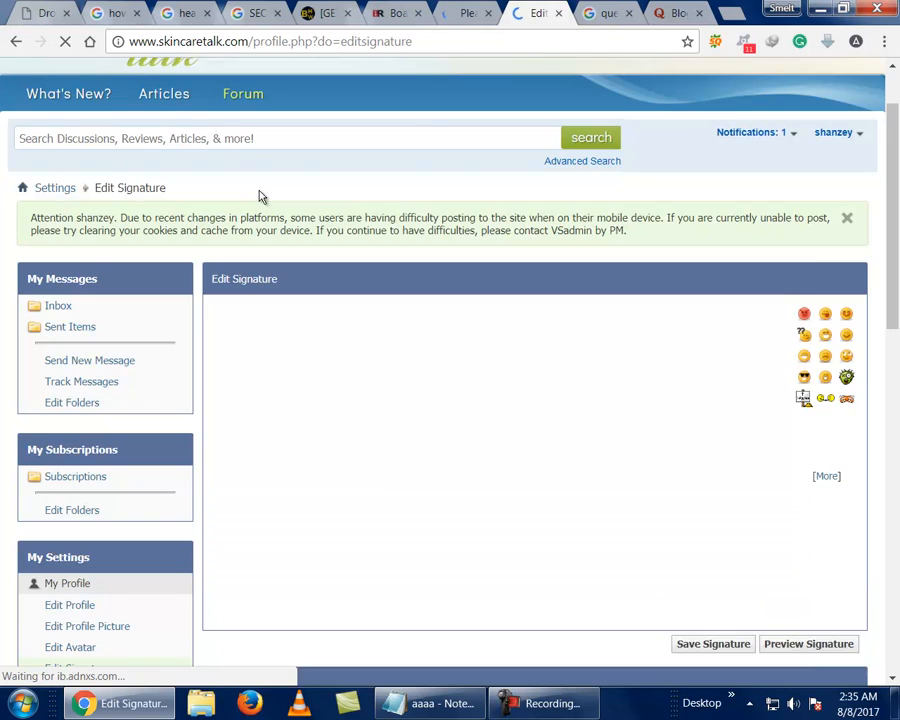
scroll(260, 196, down, 2)
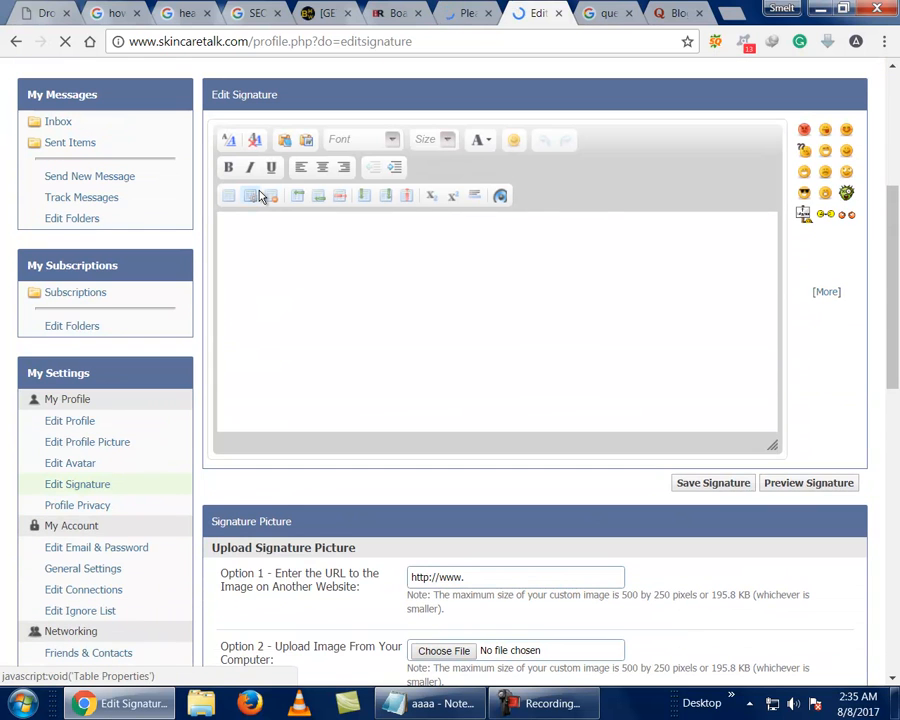
scroll(261, 195, down, 1)
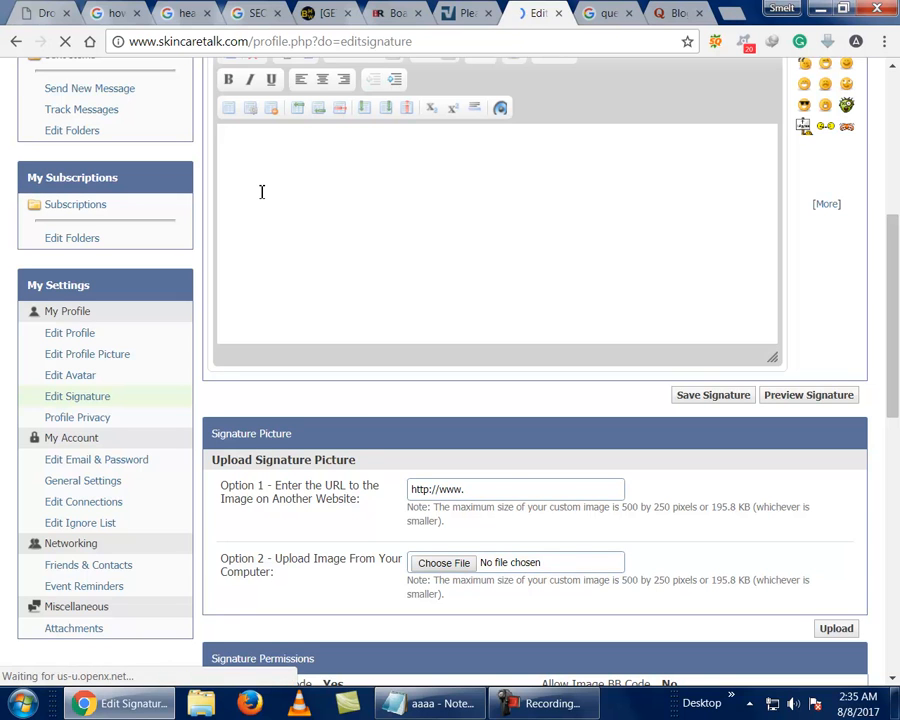
click(510, 491)
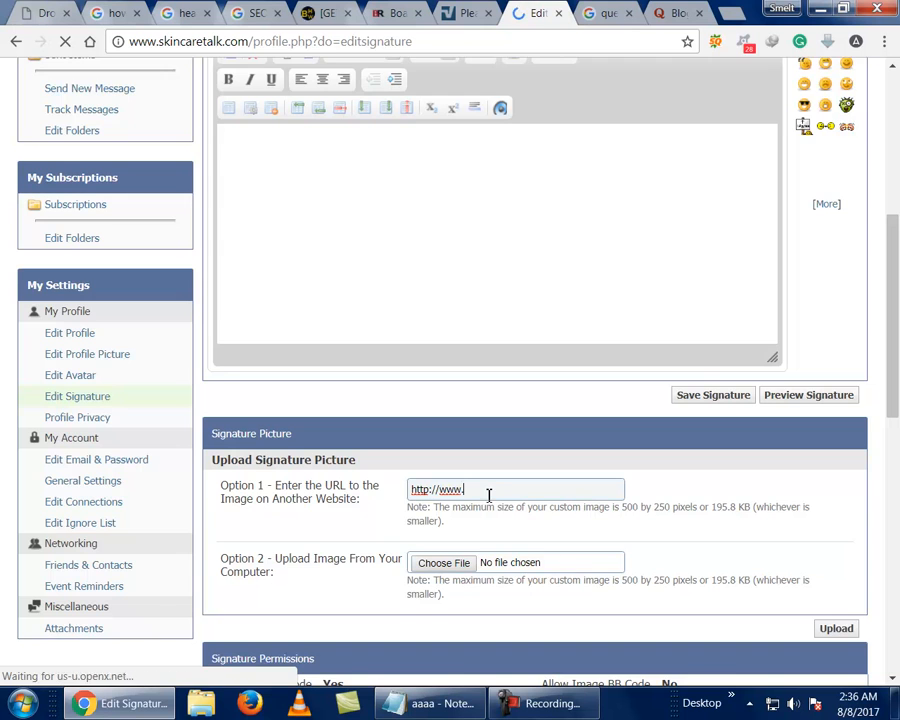
scroll(486, 492, down, 5)
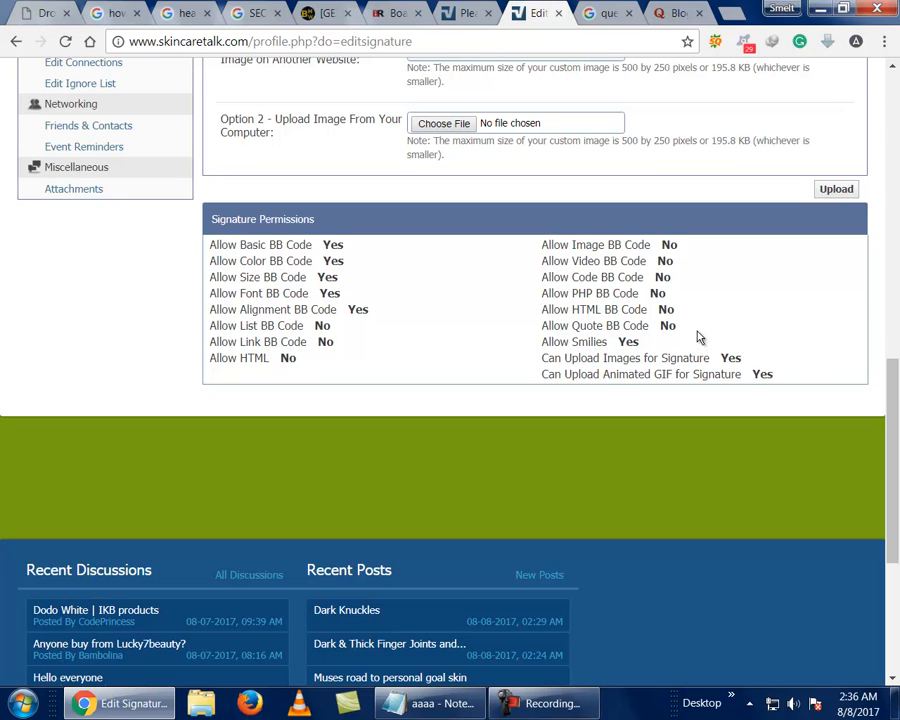
- Write "Visit our site <ahref"site.com"> Brand </a>" as the forum signature in the signature editor
scroll(699, 337, up, 5)
scroll(683, 328, up, 2)
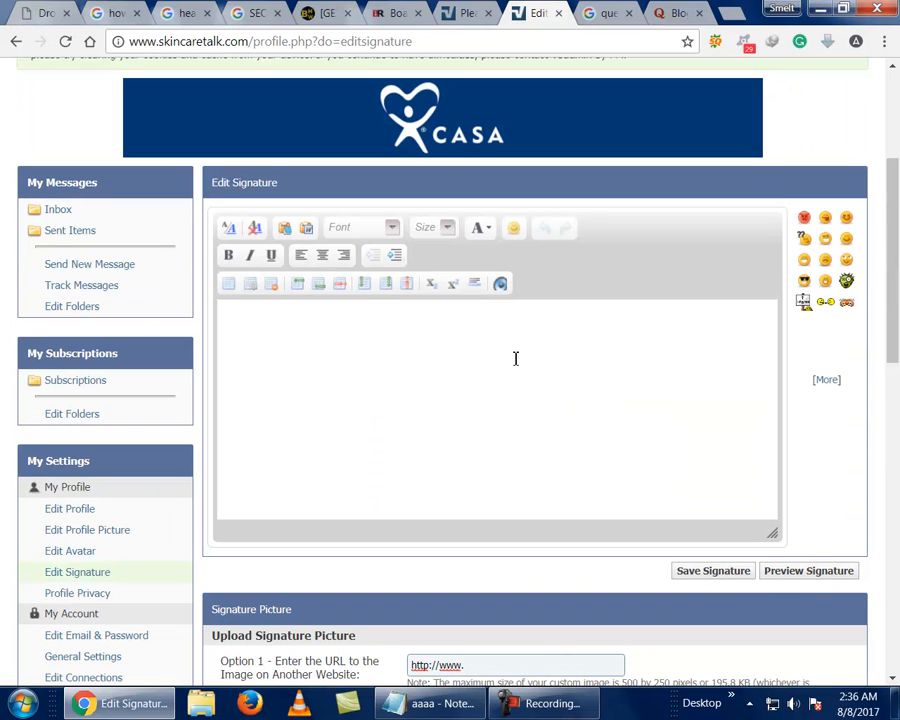
click(390, 373)
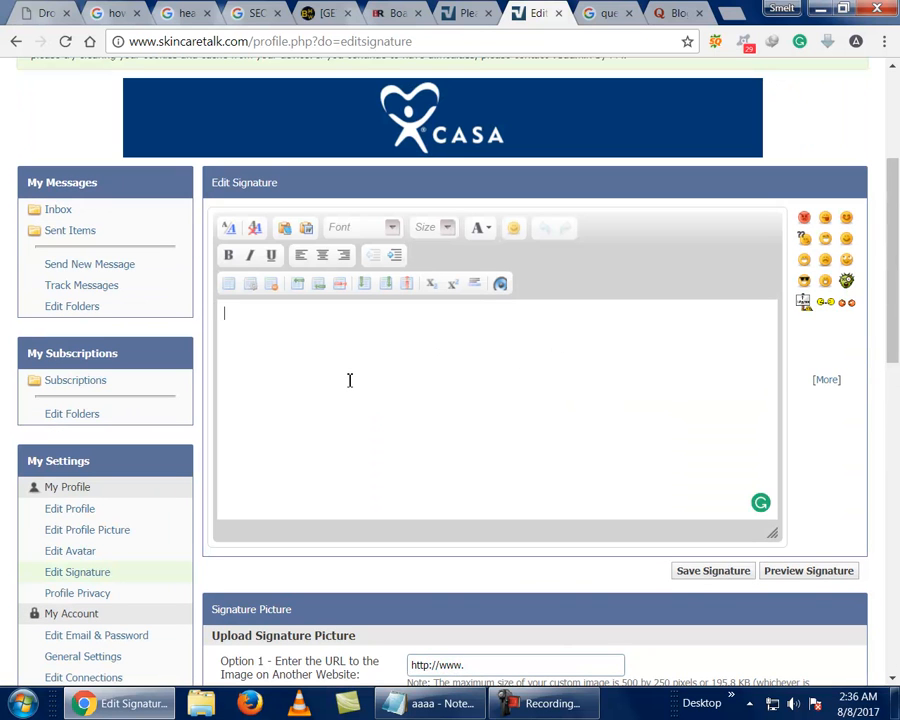
text(>"")
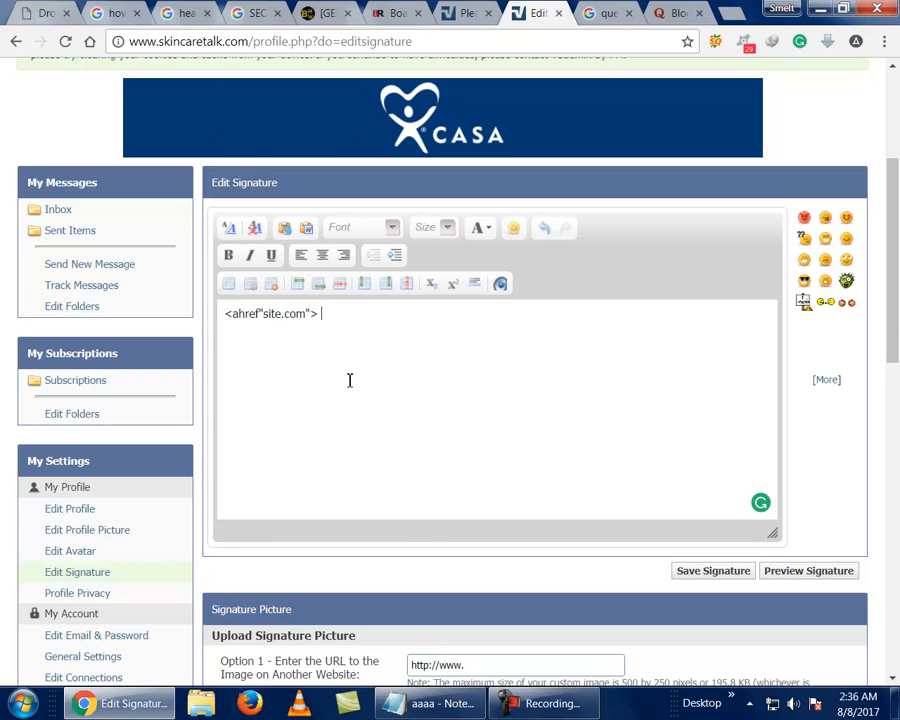
key(BackSpace)
key(BackSpace)
key(BackSpace)
key(BackSpace)
text(rand)
text(Visit )
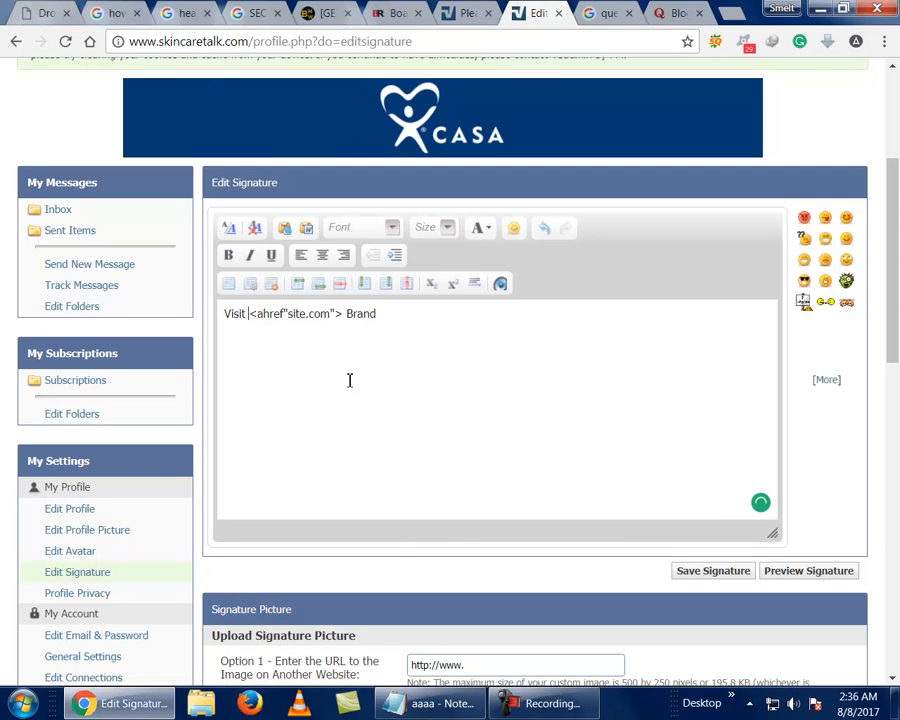
text(our sit)
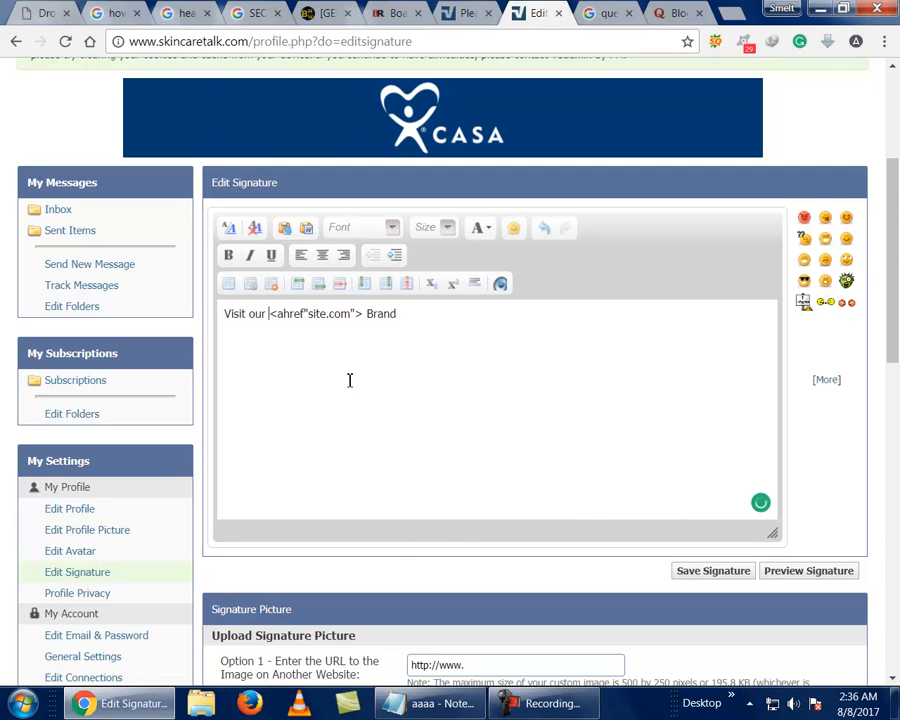
text(e)
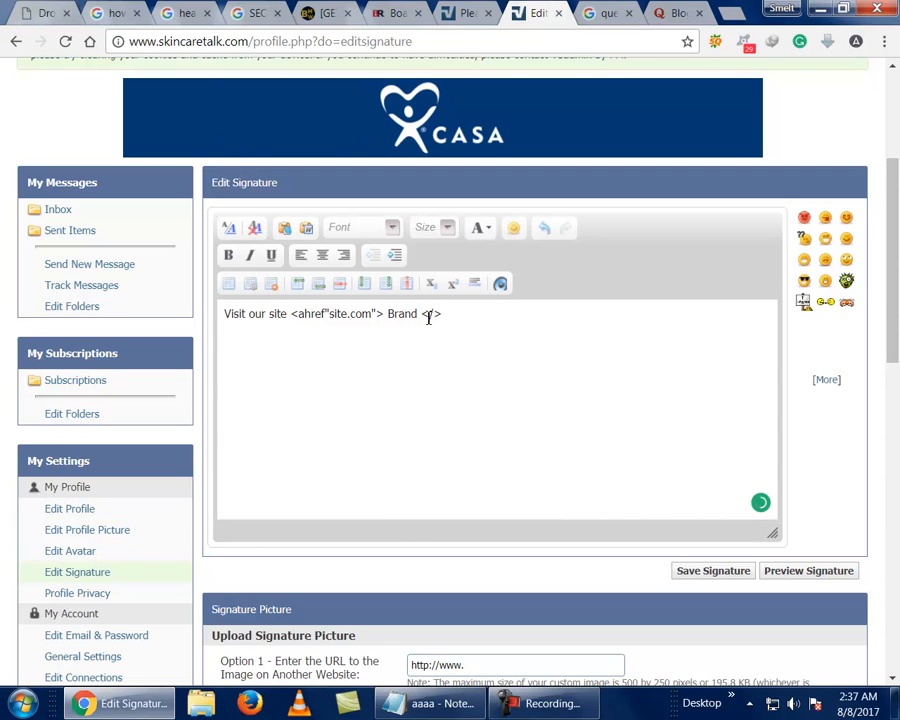
text(a)
- Remove the HTML link tags from the signature, leaving only the plain text "Visit our site Brand"
key(ctrl+a)
click(312, 318)
double_click(465, 316)
key(BackSpace)
key(BackSpace)
key(BackSpace)
key(BackSpace)
key(BackSpace)
key(BackSpace)
key(BackSpace)
key(BackSpace)
key(BackSpace)
key(BackSpace)
key(BackSpace)
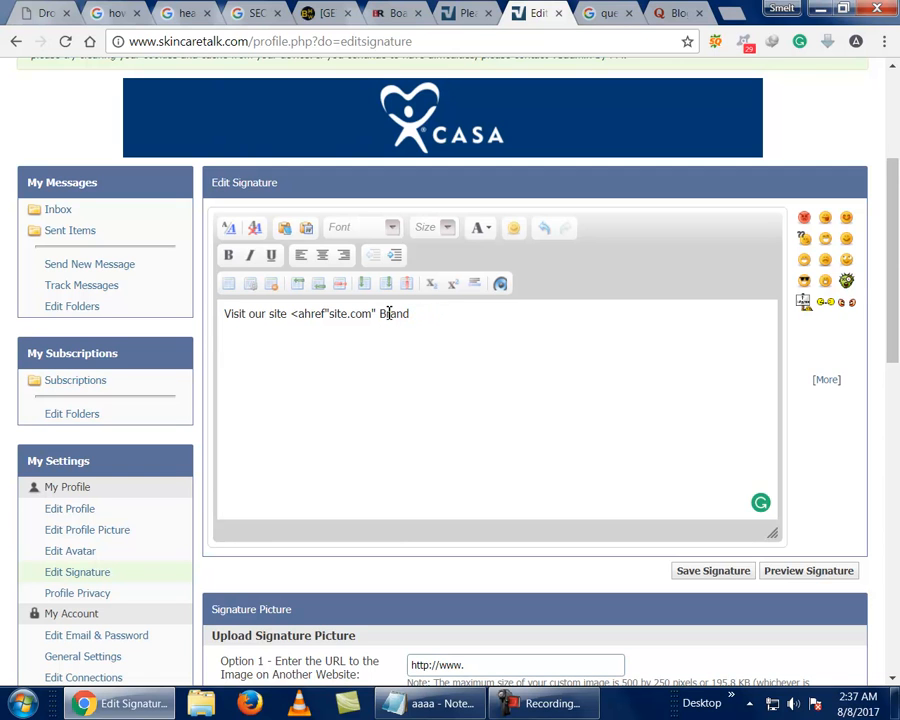
key(BackSpace)
key(BackSpace)
key(BackSpace)
key(BackSpace)
key(BackSpace)
key(BackSpace)
key(BackSpace)
key(BackSpace)
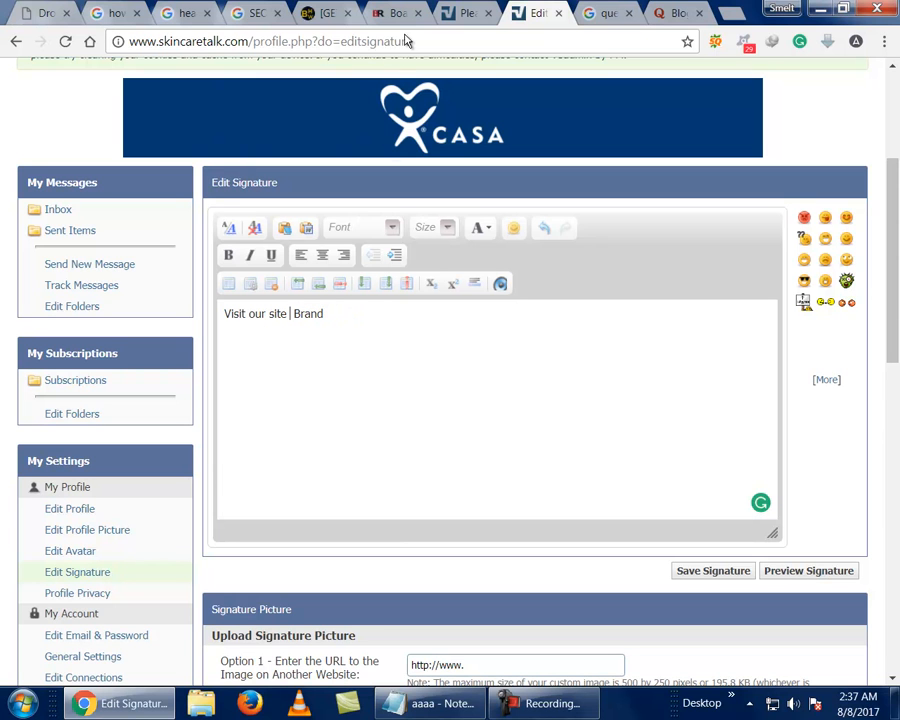
click(447, 22)
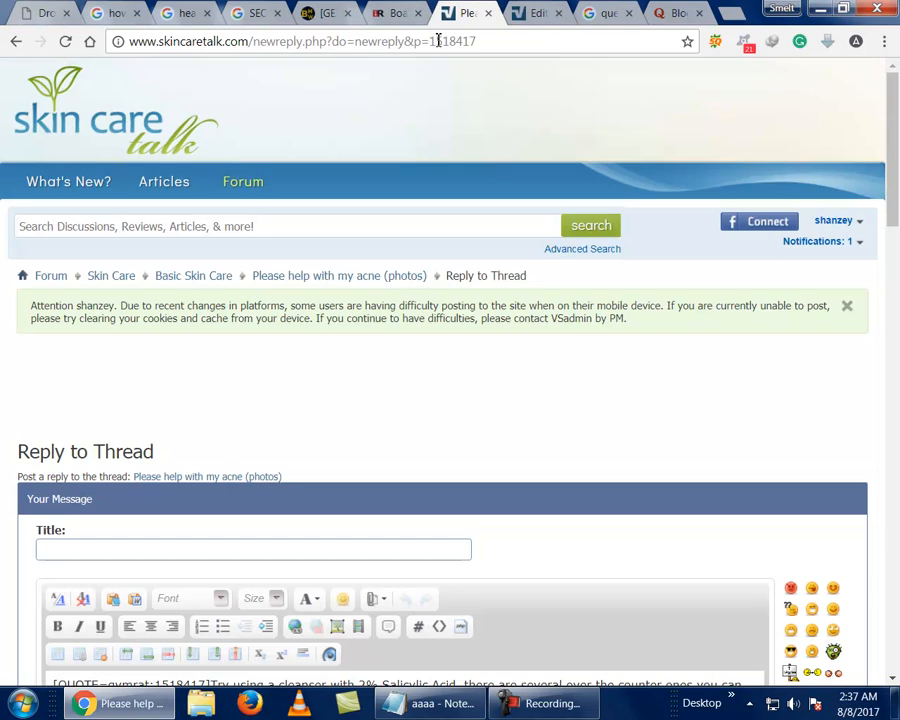
click(122, 15)
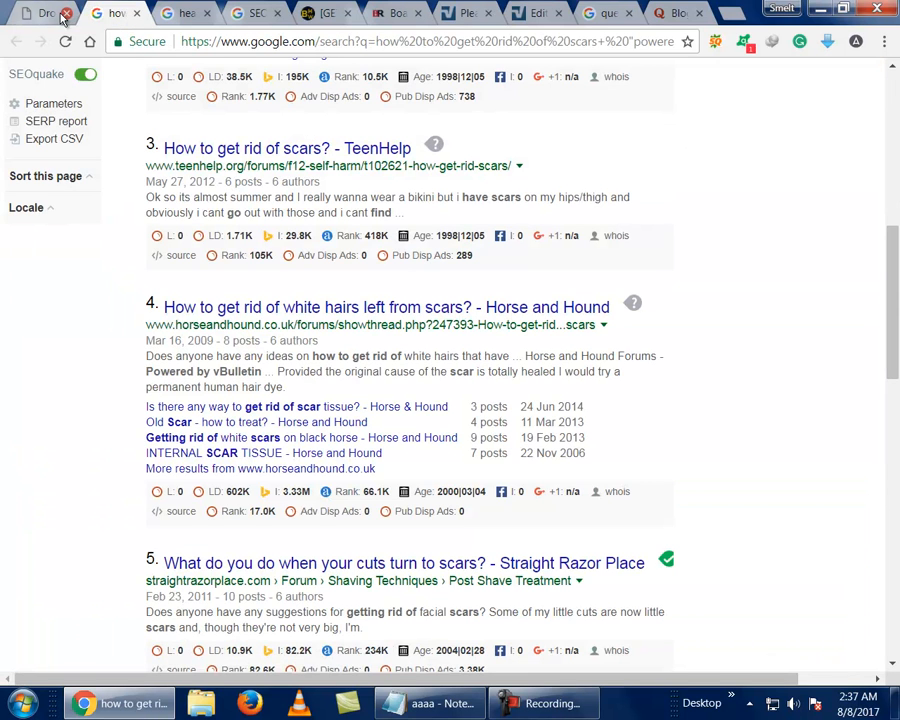
click(65, 14)
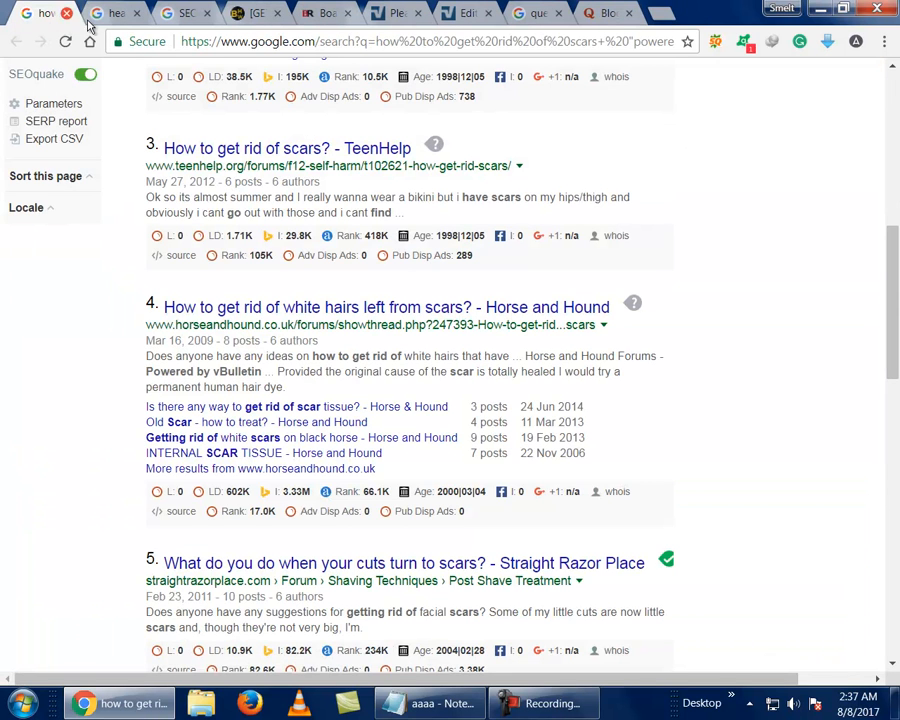
double_click(316, 44)
double_click(185, 44)
drag(316, 42, 182, 44)
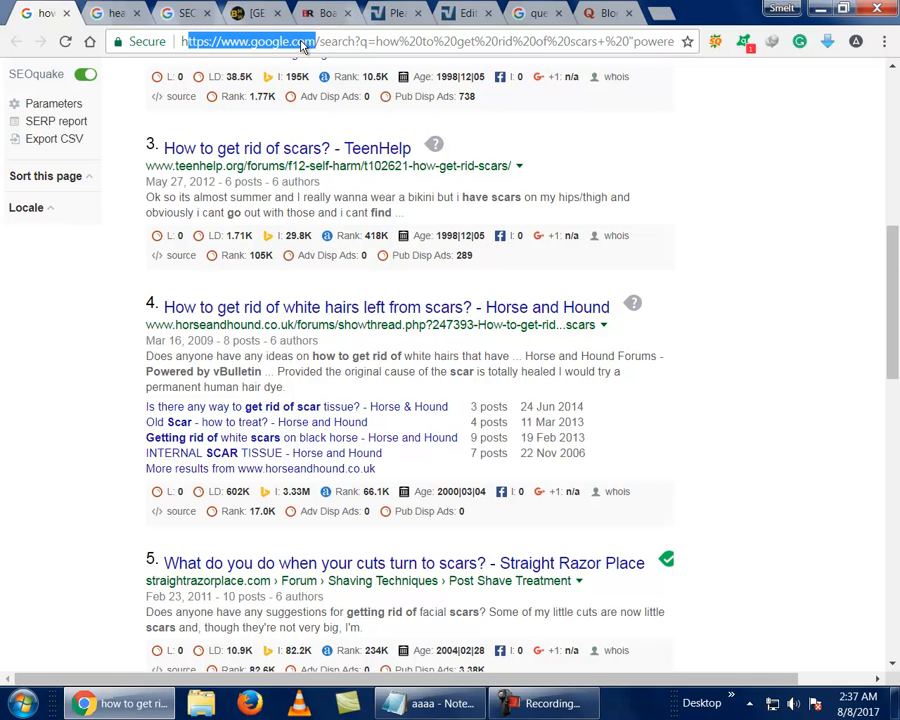
click(315, 41)
drag(316, 42, 184, 45)
right_click(190, 44)
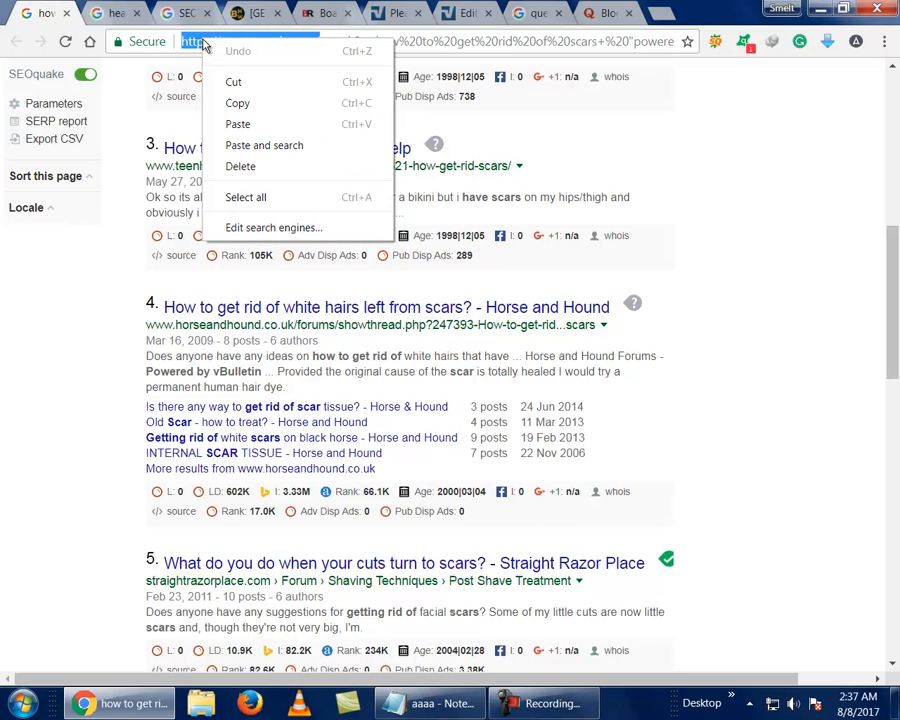
click(225, 104)
click(515, 13)
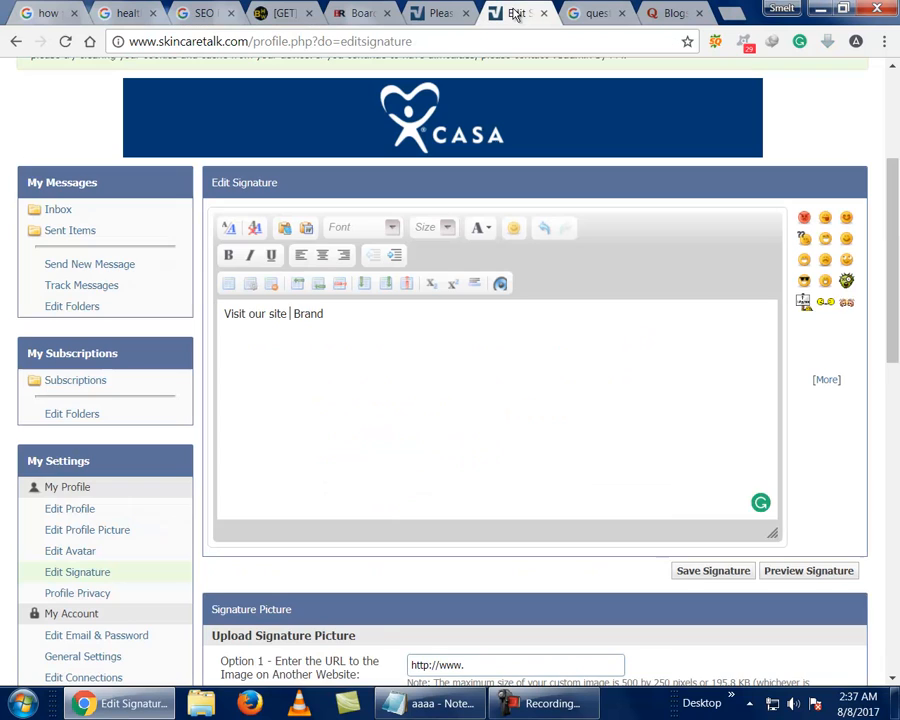
double_click(403, 321)
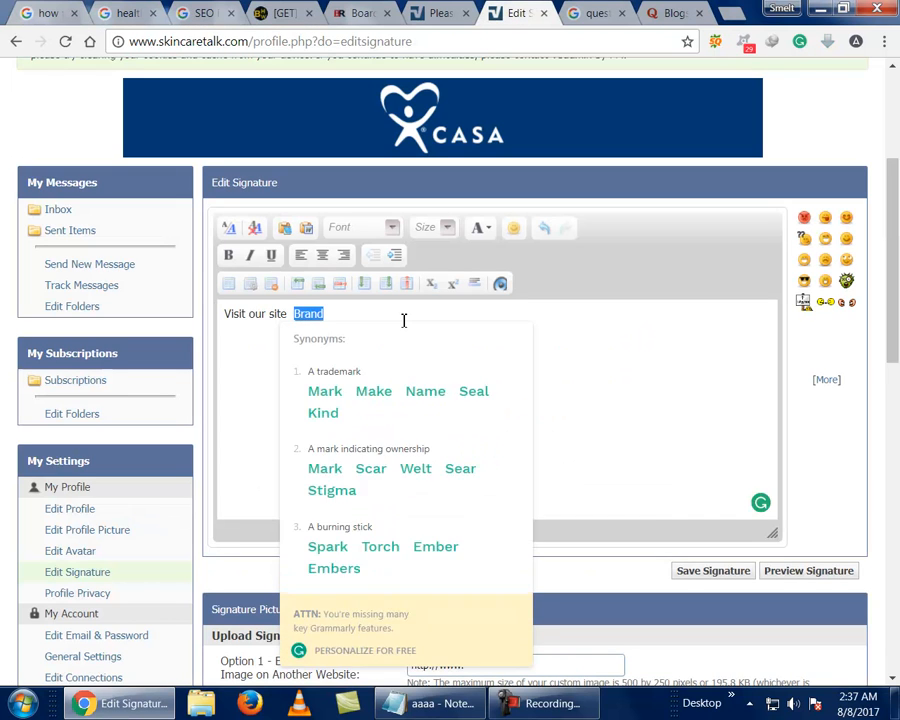
click(403, 321)
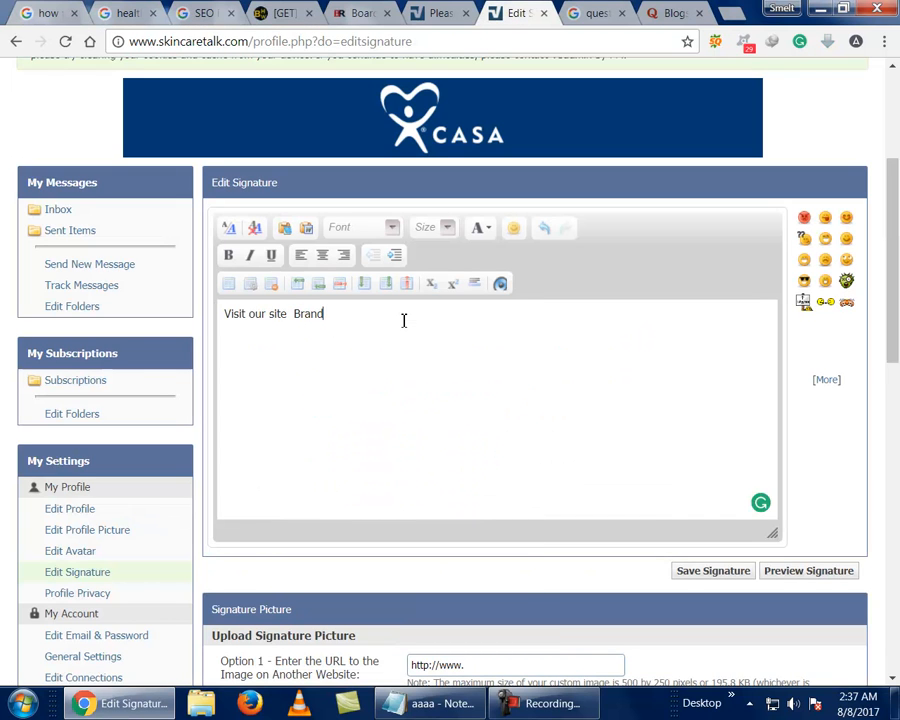
right_click(407, 316)
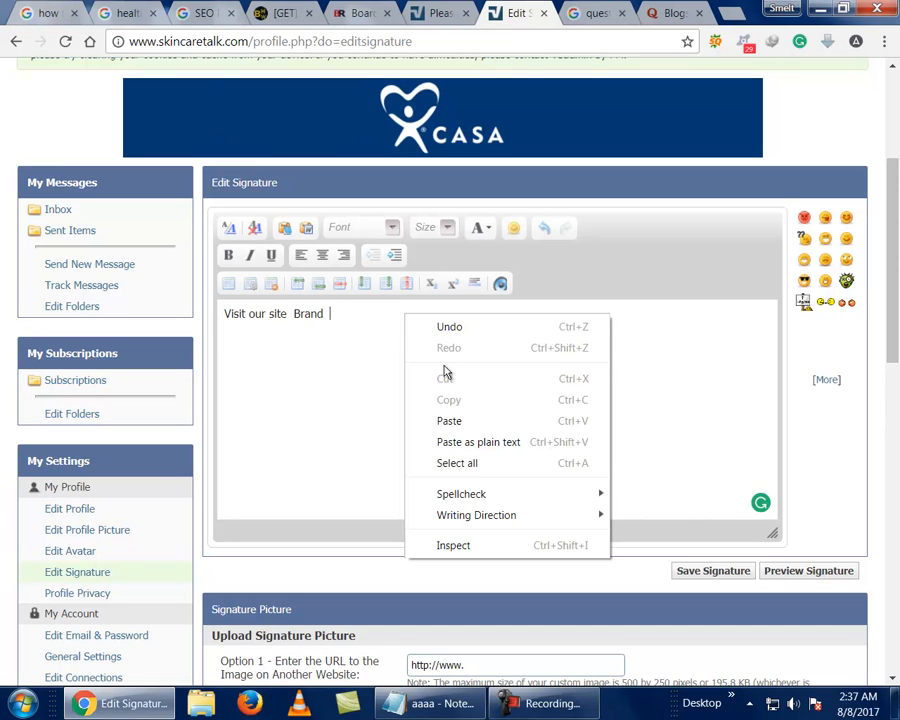
click(455, 415)
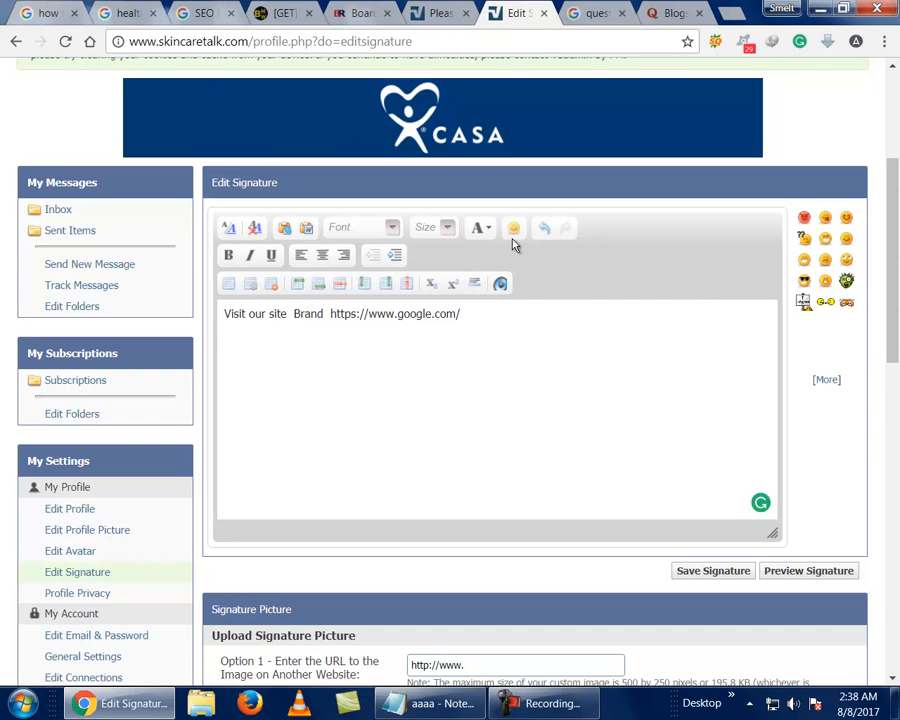
scroll(463, 379, down, 1)
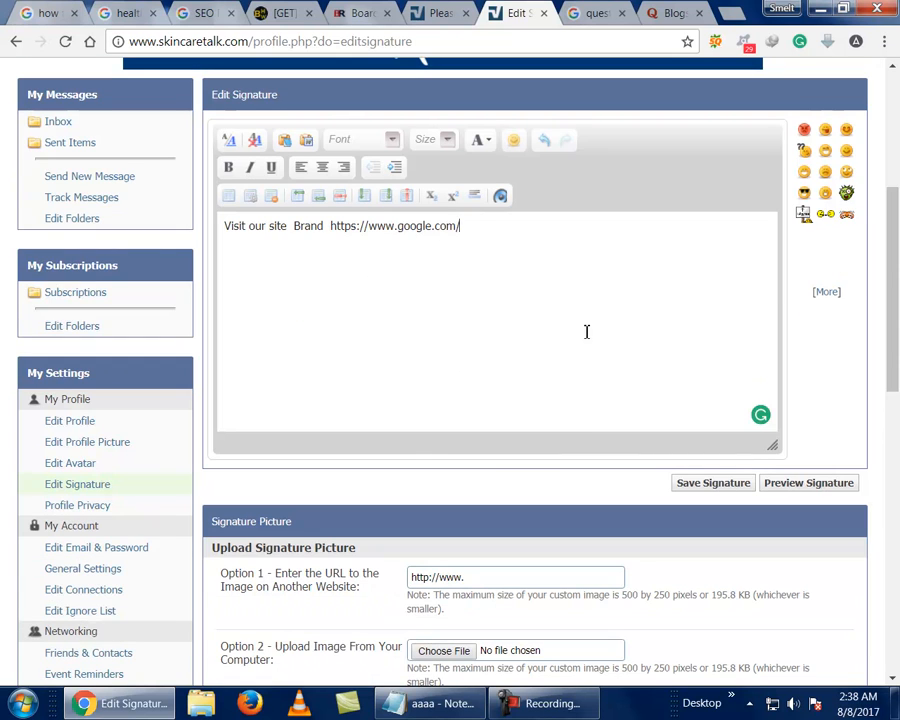
click(713, 484)
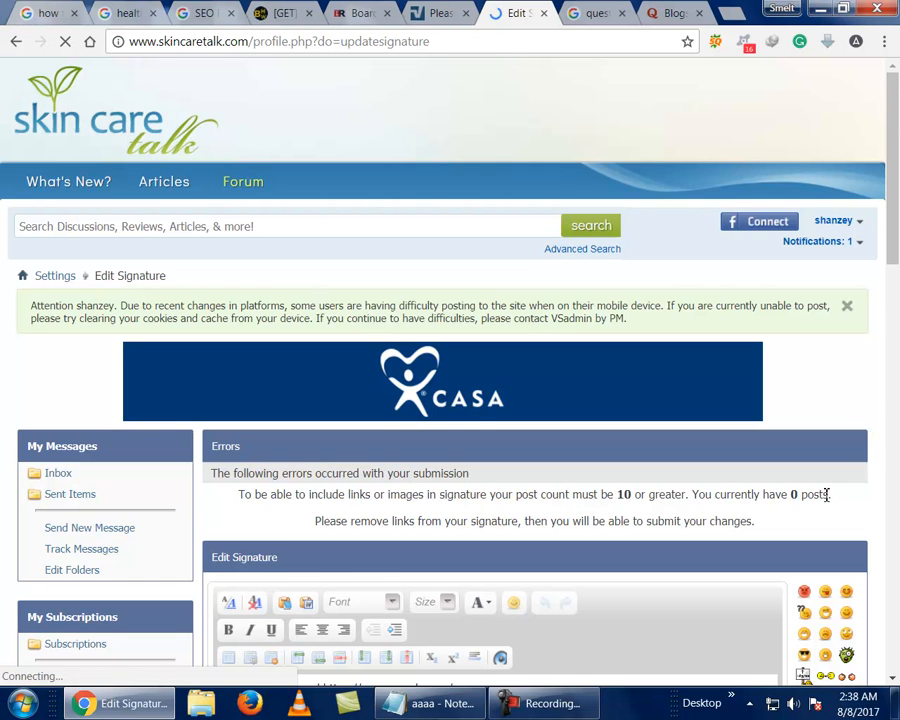
scroll(826, 494, down, 5)
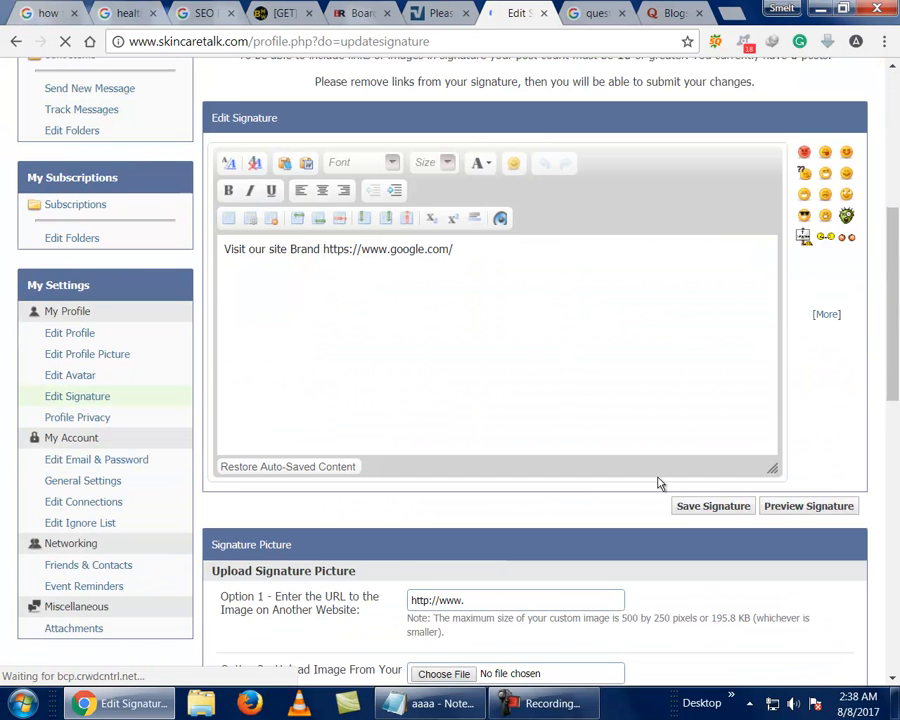
scroll(656, 482, up, 1)
scroll(656, 482, down, 1)
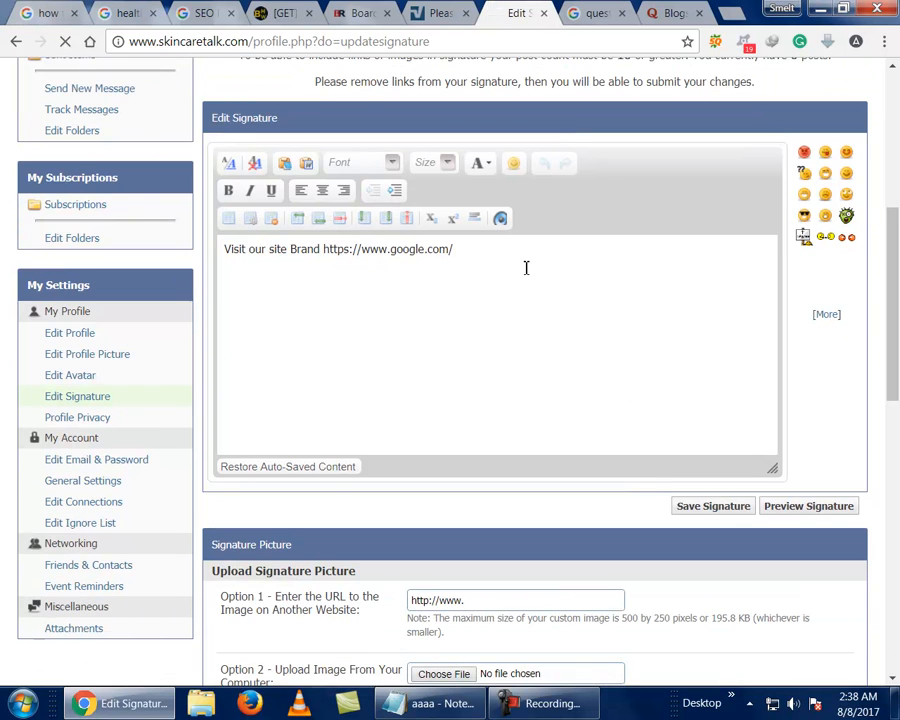
drag(409, 249, 390, 250)
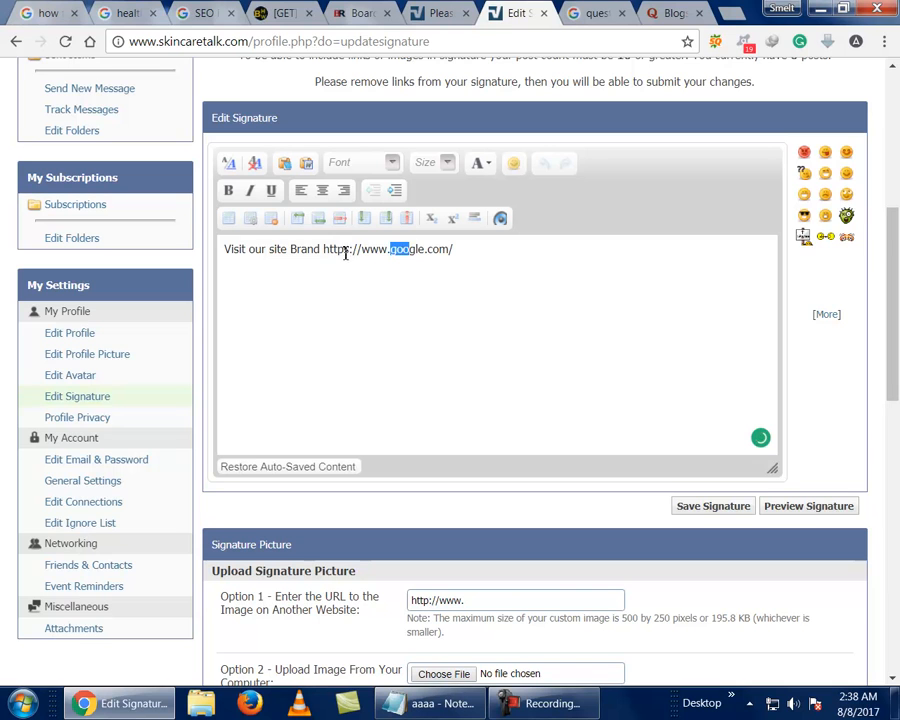
triple_click(347, 251)
double_click(348, 251)
key(Right)
key(BackSpace)
key(BackSpace)
key(BackSpace)
key(BackSpace)
key(BackSpace)
key(BackSpace)
key(BackSpace)
key(BackSpace)
key(BackSpace)
key(BackSpace)
key(BackSpace)
key(BackSpace)
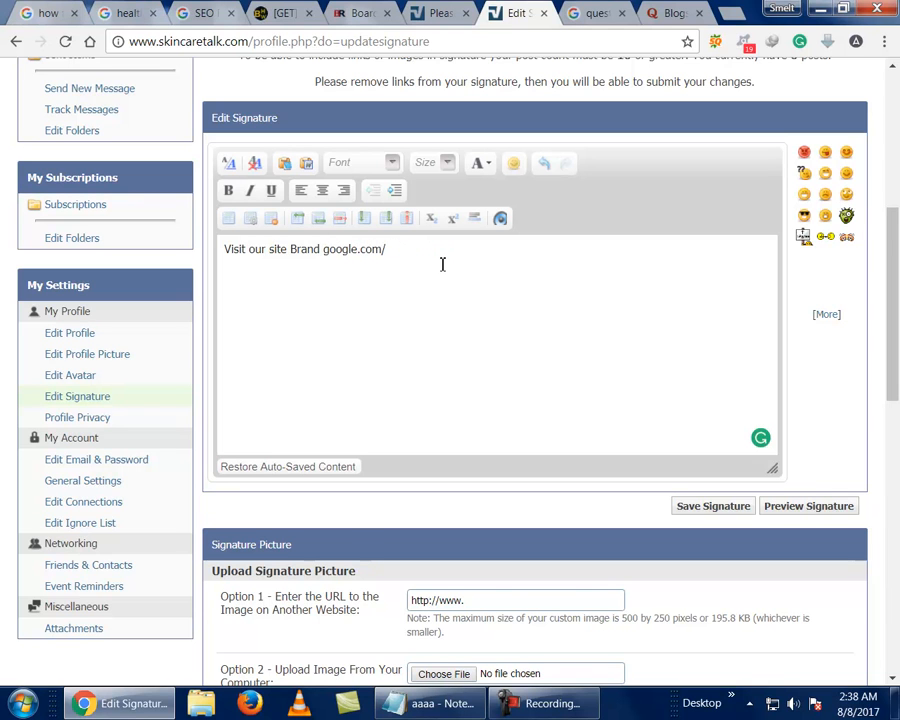
scroll(443, 265, up, 3)
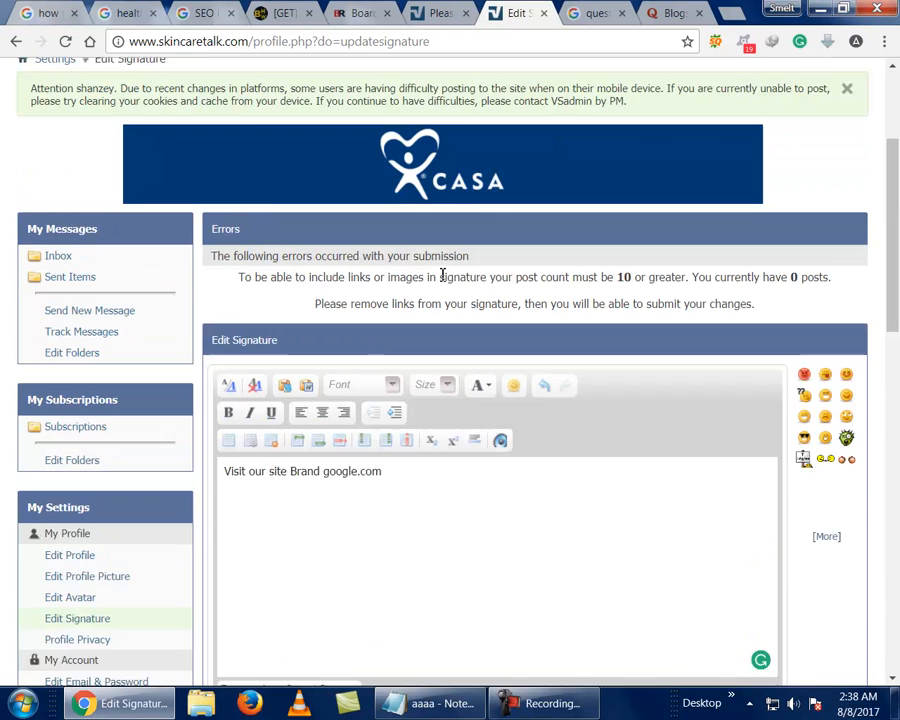
scroll(575, 344, down, 2)
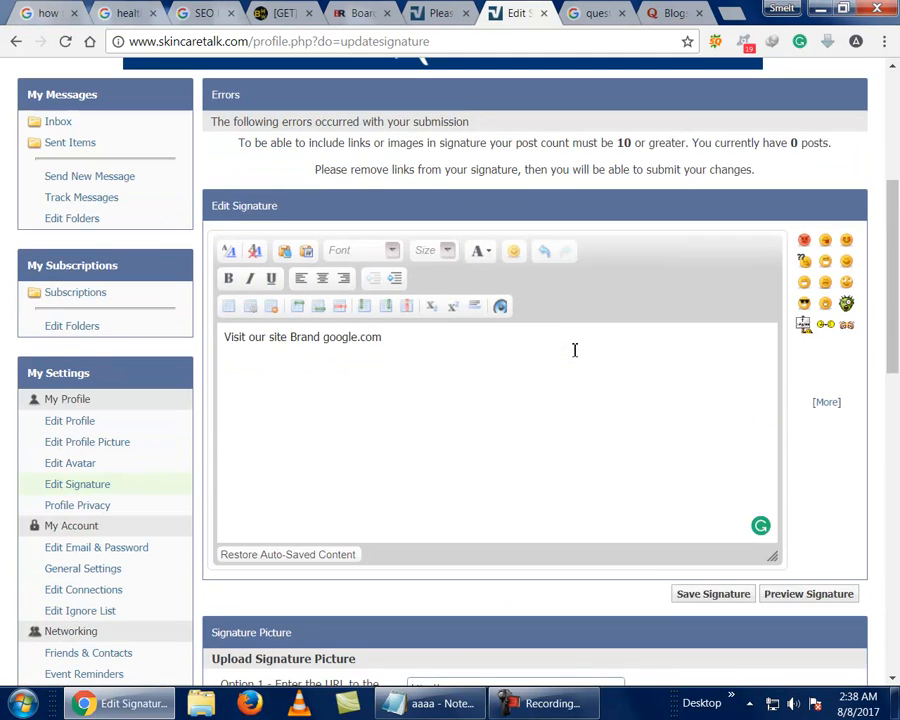
scroll(752, 385, down, 3)
click(727, 331)
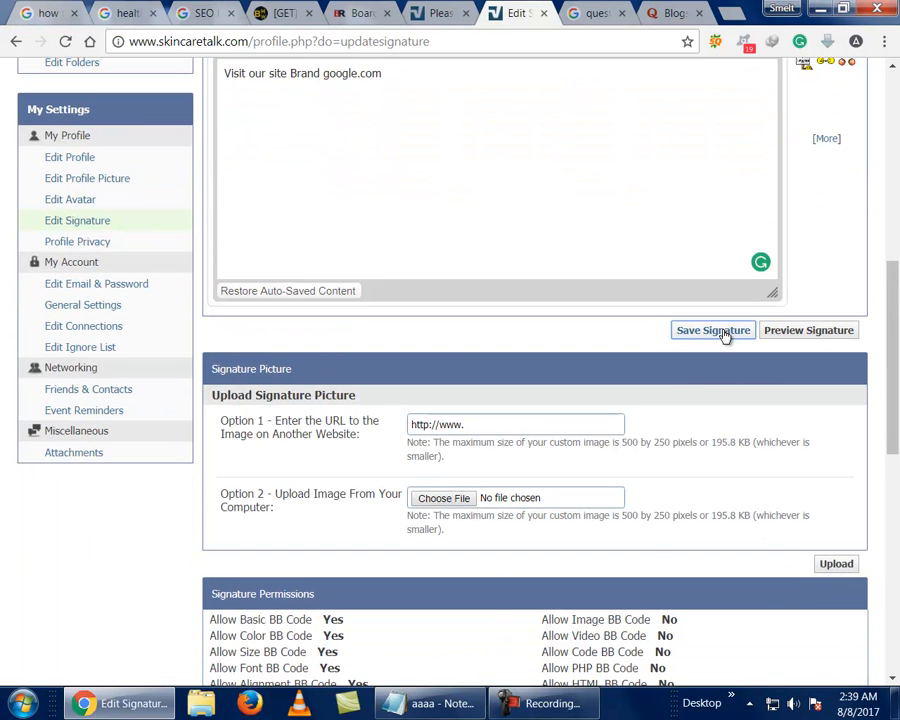
- Reopen the Edit Signature page from the account settings and check the preview of the saved signature
scroll(720, 334, up, 2)
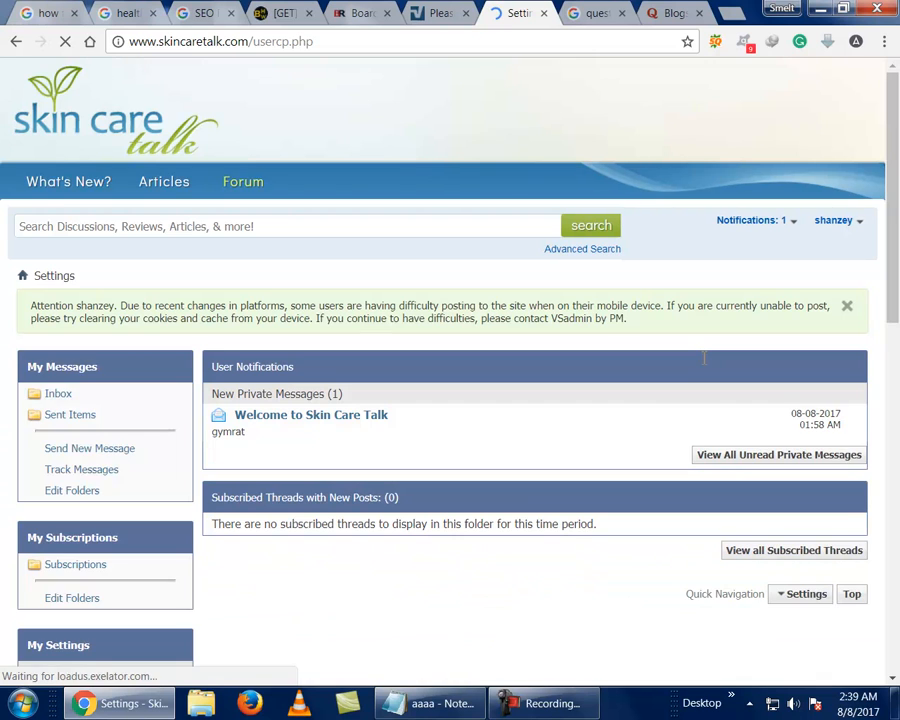
scroll(704, 357, down, 2)
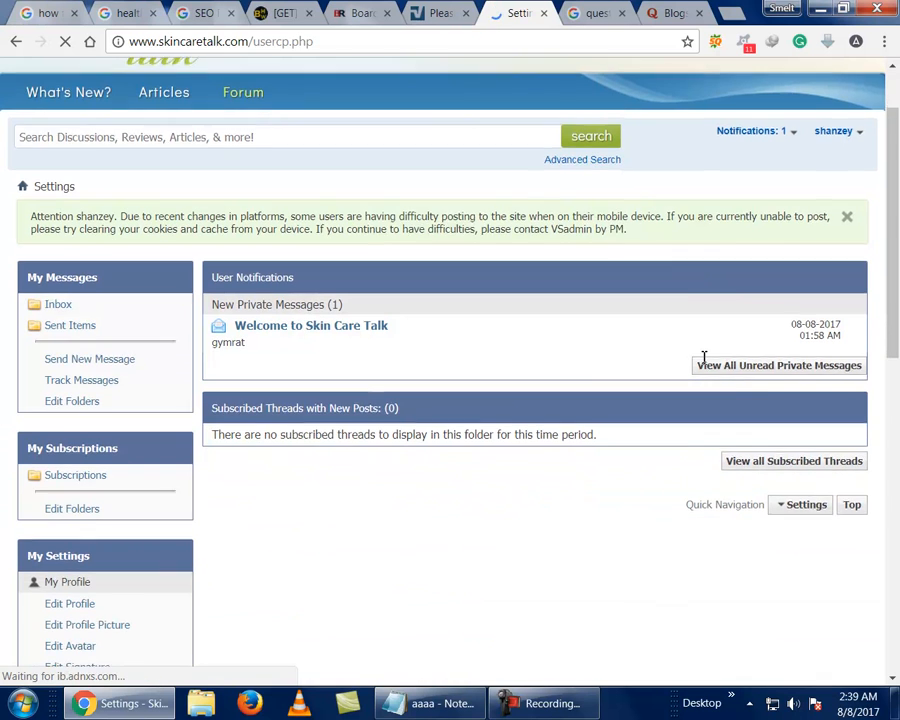
scroll(576, 406, down, 1)
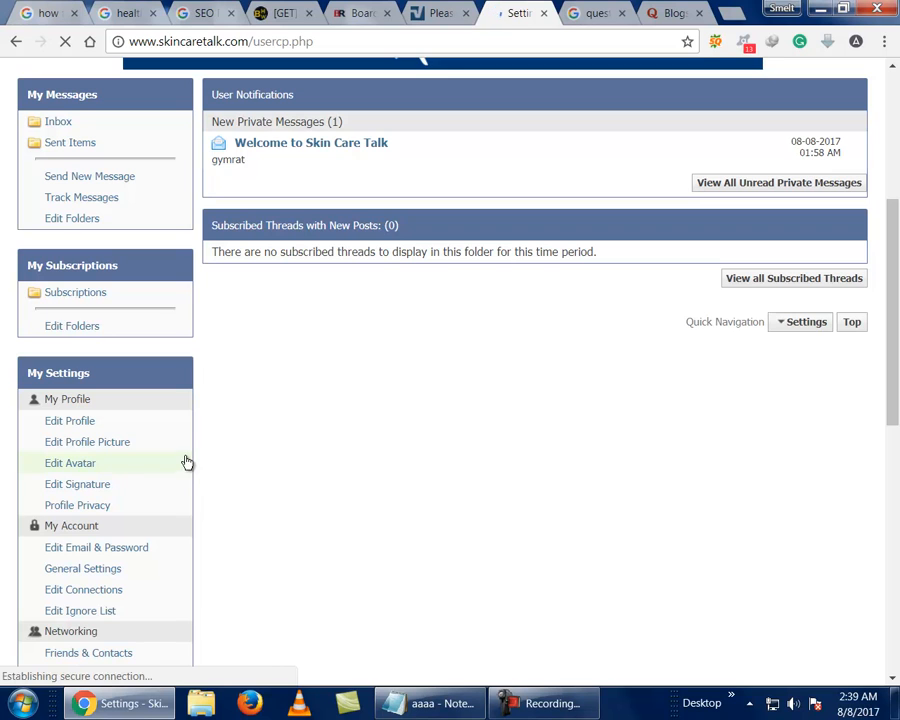
click(128, 490)
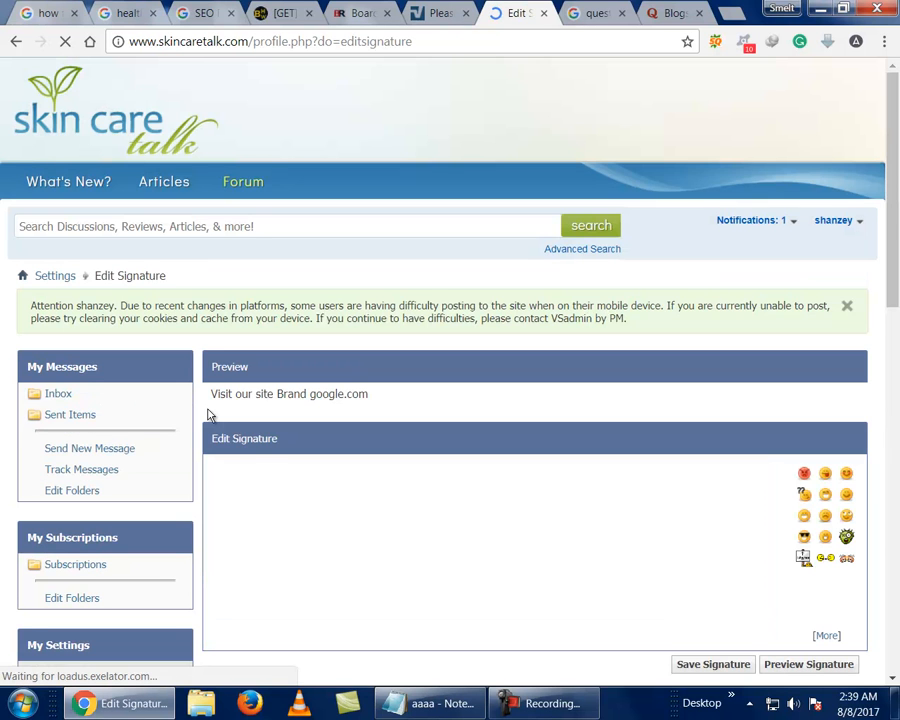
scroll(210, 415, down, 1)
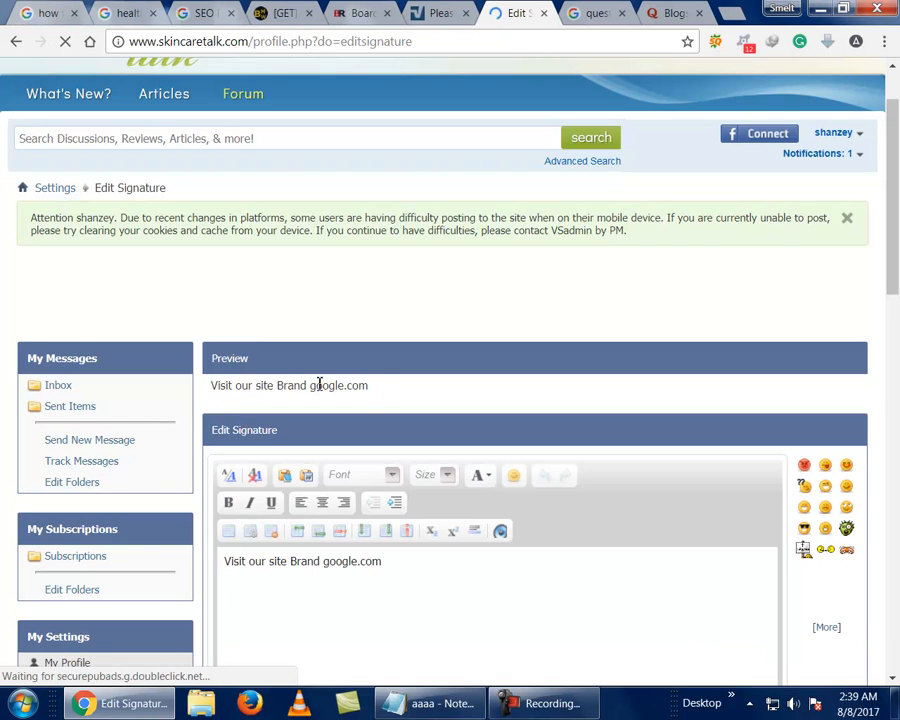
- Switch to the open Reply to Thread page and look over the quoted acne reply and its message editor
click(440, 13)
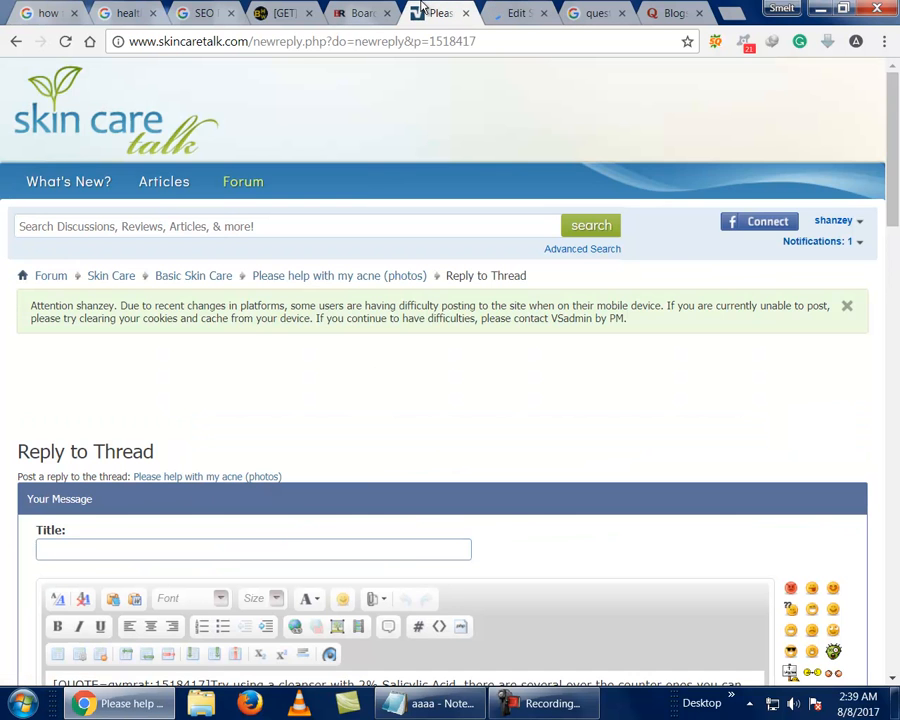
scroll(360, 222, down, 3)
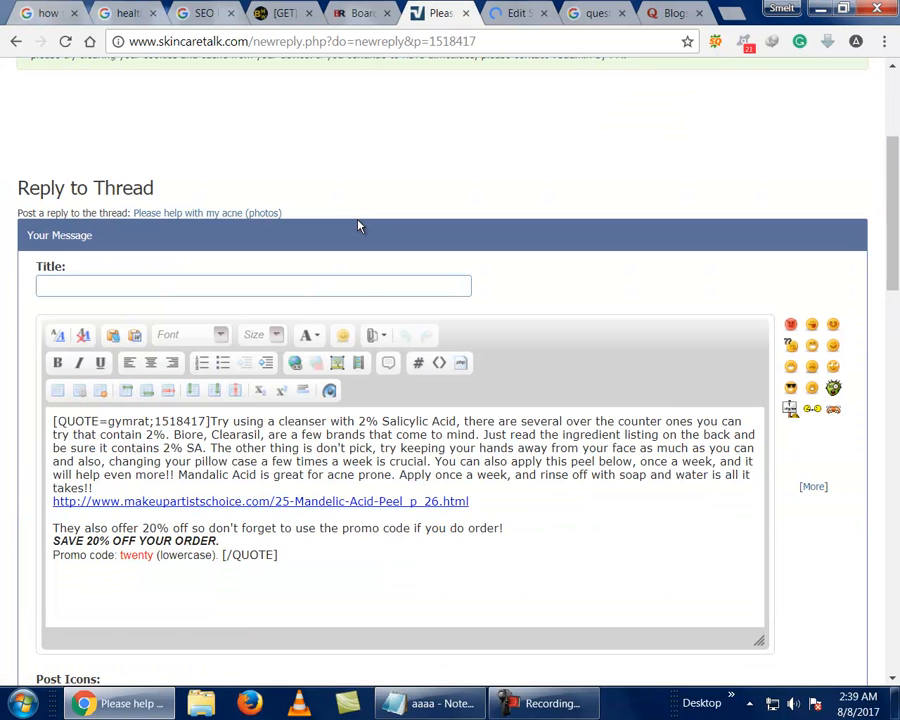
scroll(360, 224, down, 5)
scroll(360, 222, up, 2)
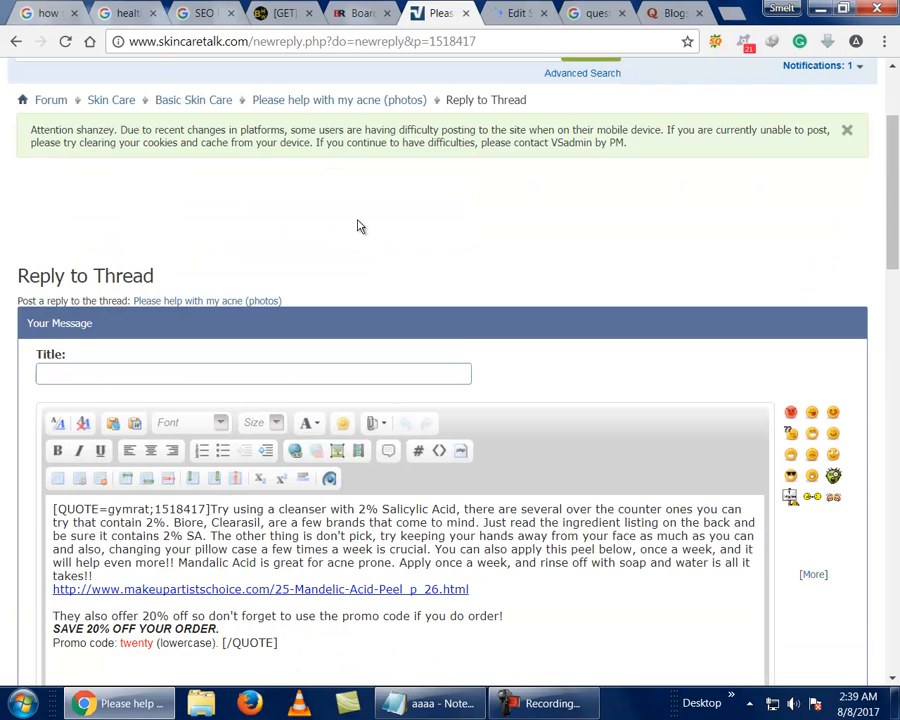
- Look over the Reply to Thread page, including its message editor, additional options, topic review and posting permissions
scroll(360, 226, up, 1)
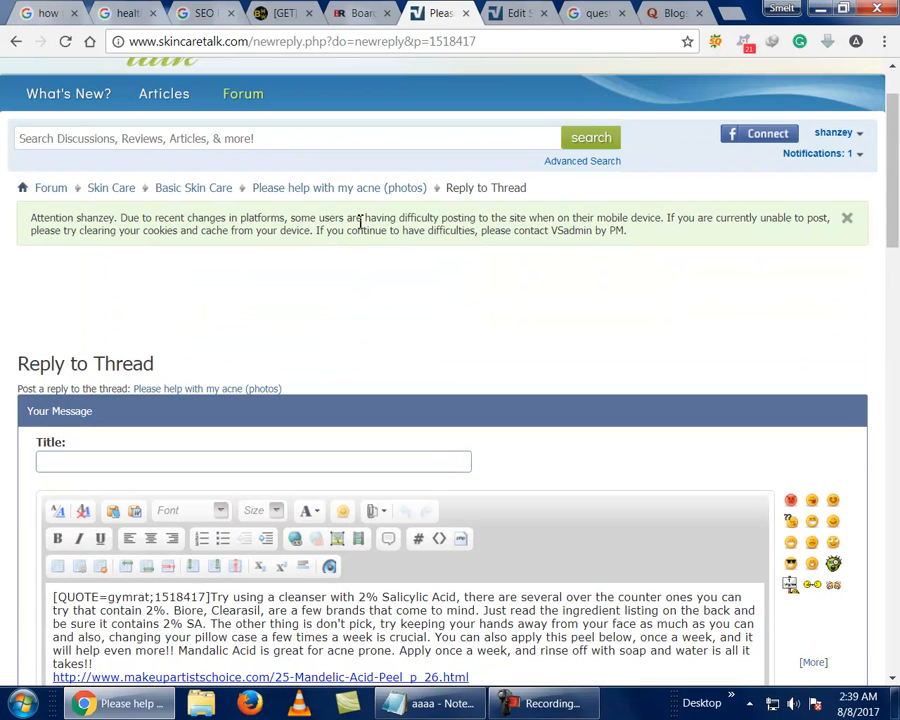
scroll(358, 225, down, 3)
scroll(358, 225, down, 2)
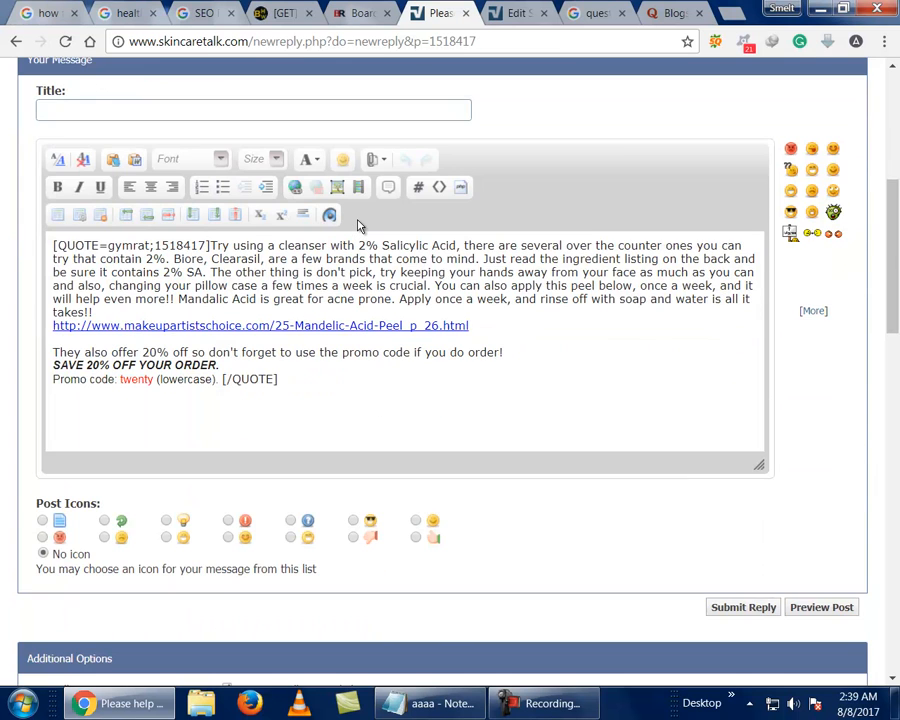
scroll(358, 225, down, 3)
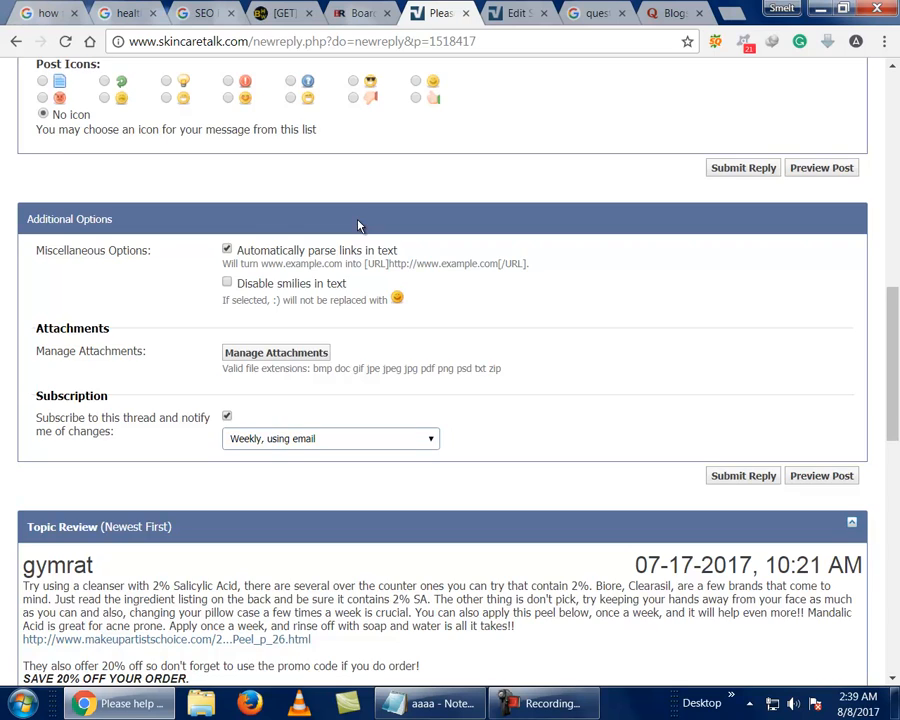
scroll(359, 225, down, 3)
scroll(359, 226, down, 3)
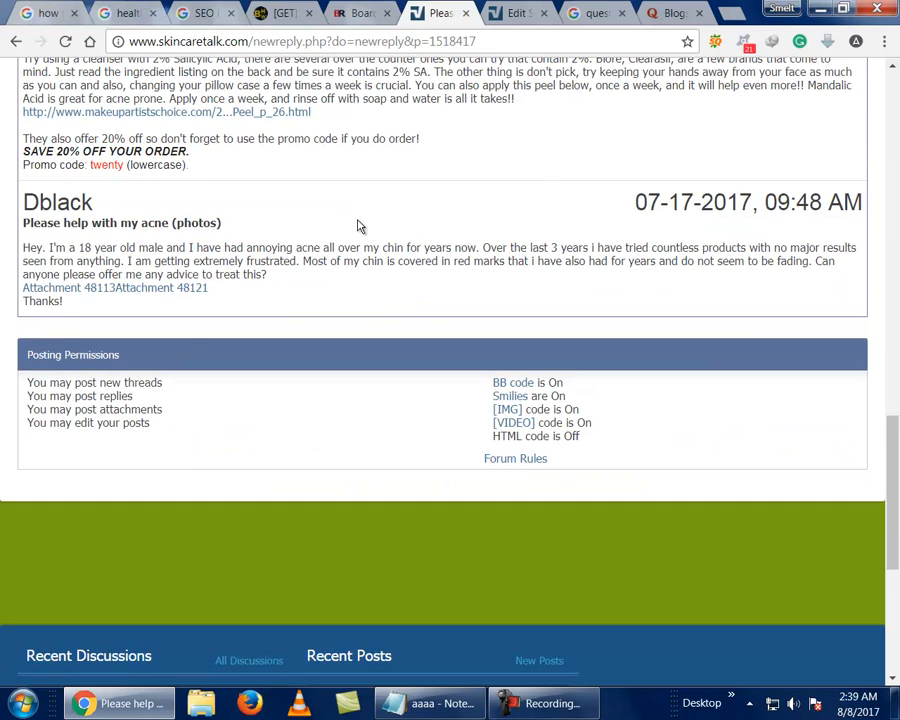
scroll(359, 226, up, 5)
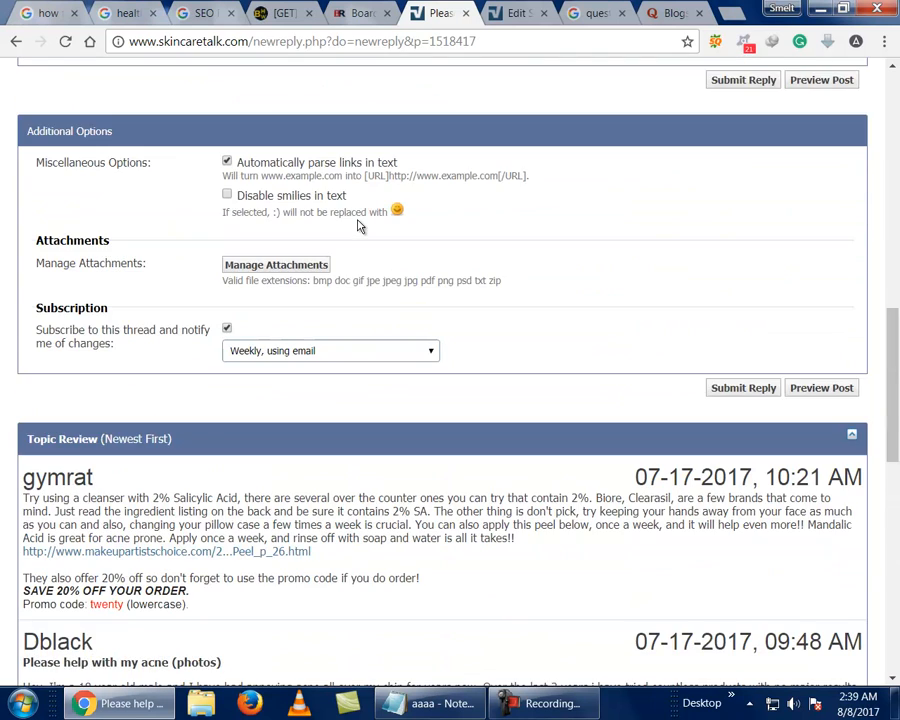
scroll(359, 226, down, 1)
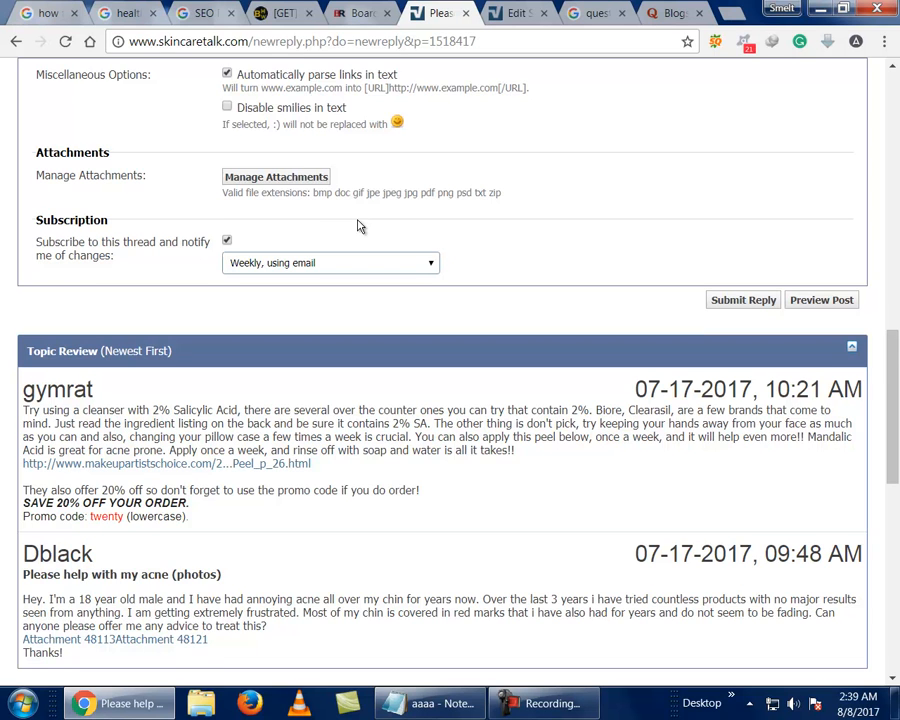
scroll(359, 226, down, 1)
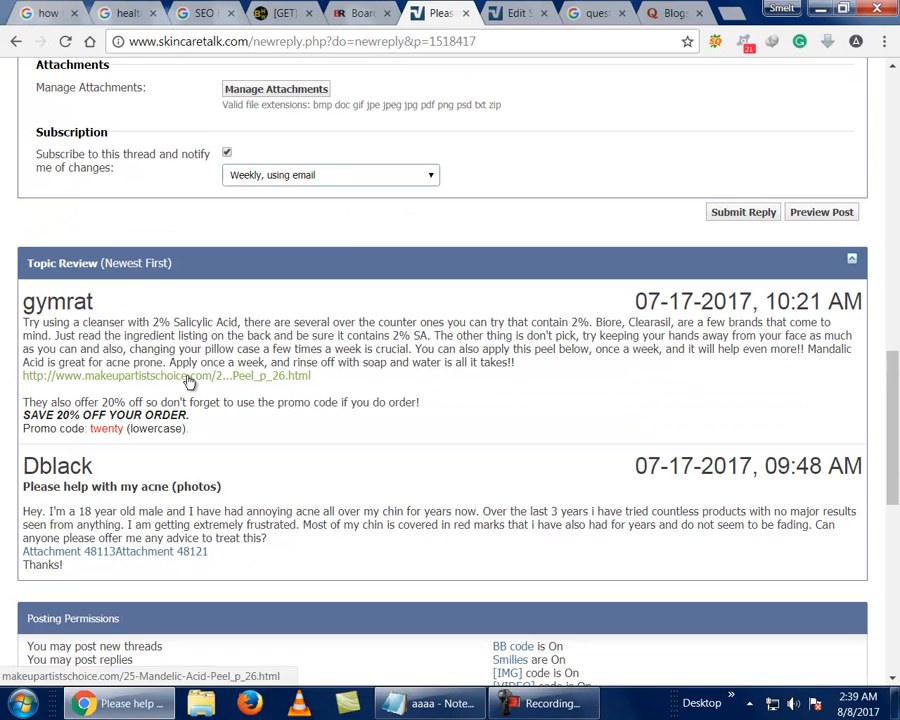
- In the Notepad notes, add a "2-3" line below the Signature Links line, and return to the forum reply page in Chrome
click(420, 700)
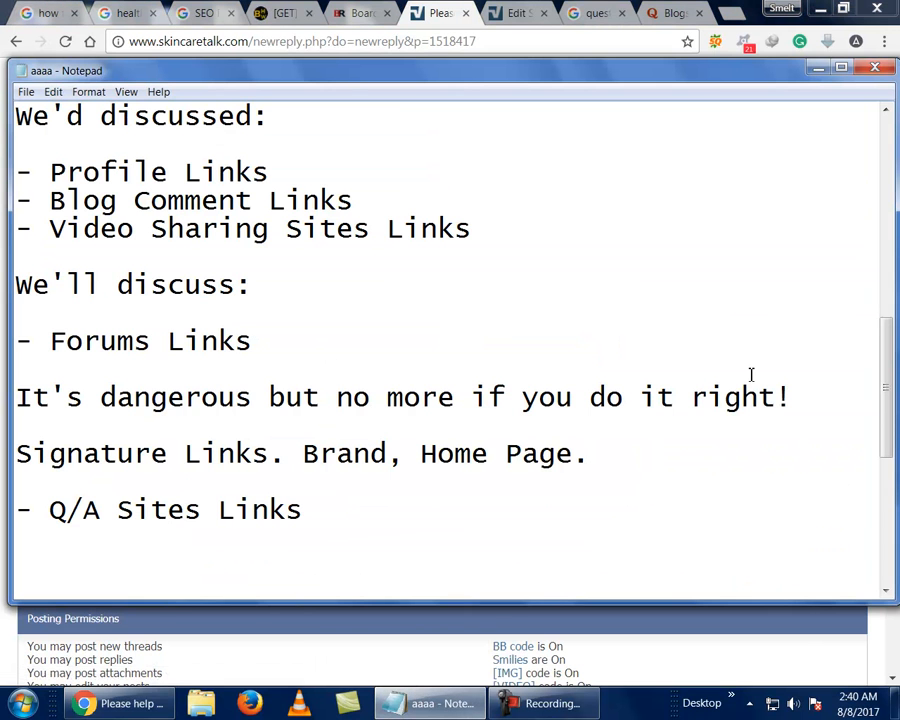
key(Return)
key(Return)
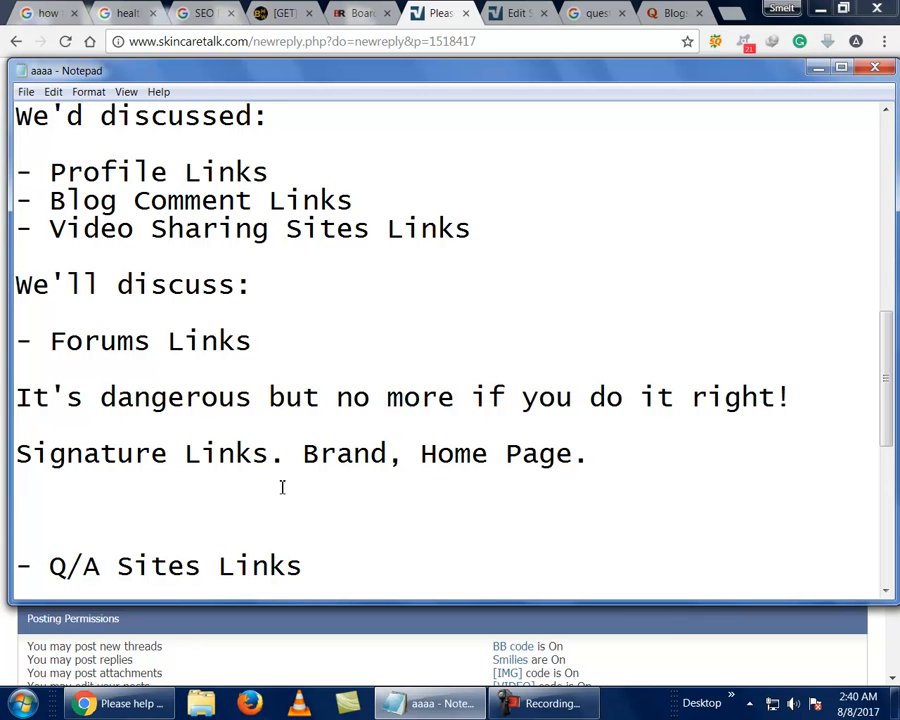
text(2-3)
click(143, 706)
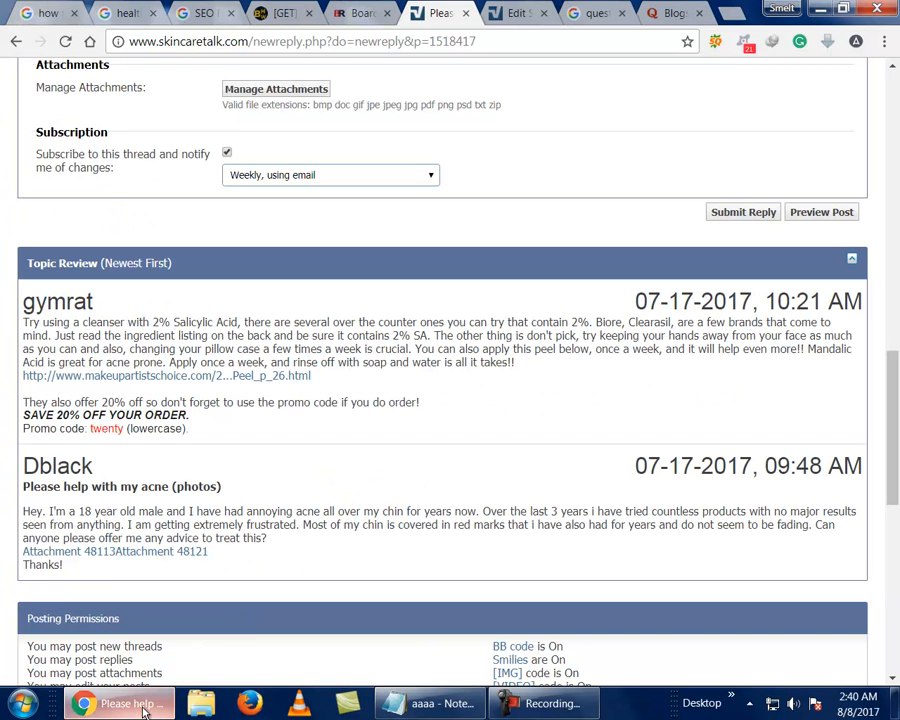
click(434, 710)
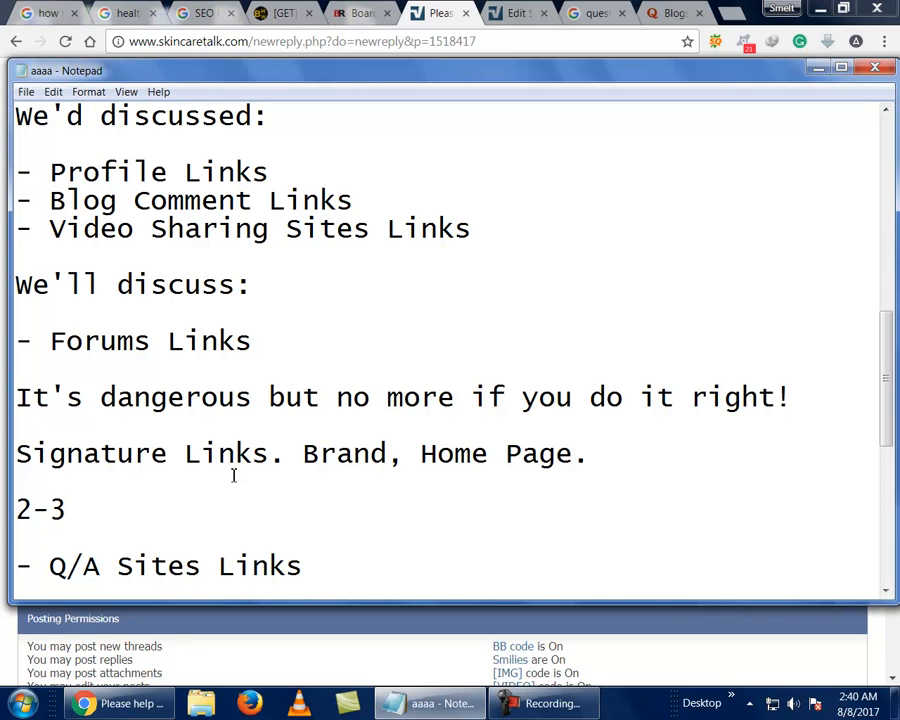
click(141, 710)
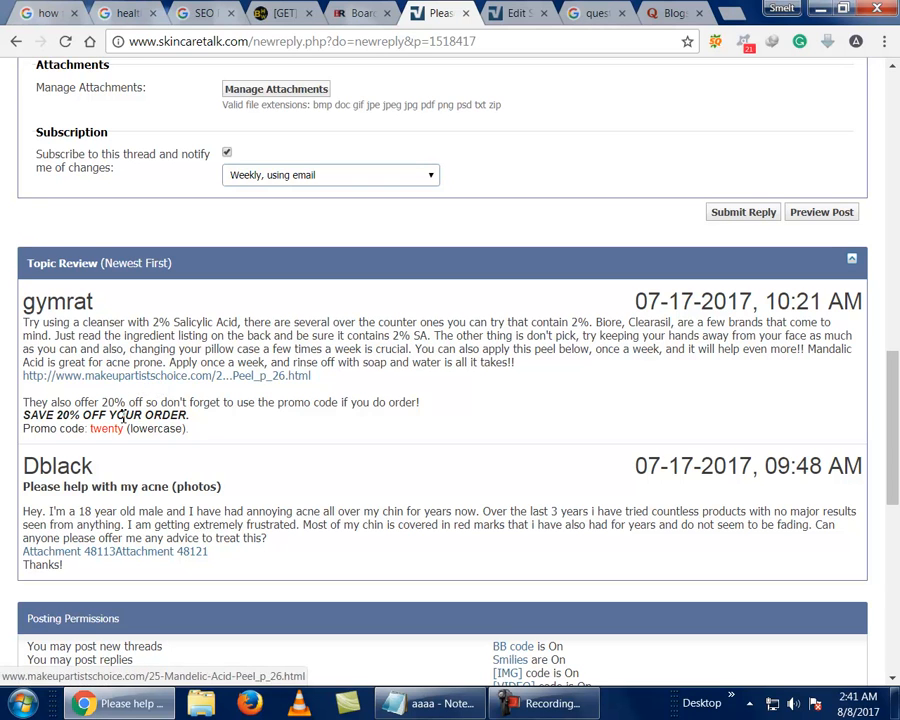
- Examine the reply page's posting permissions, optional title field and message editor containing the quoted acne advice
scroll(128, 403, down, 3)
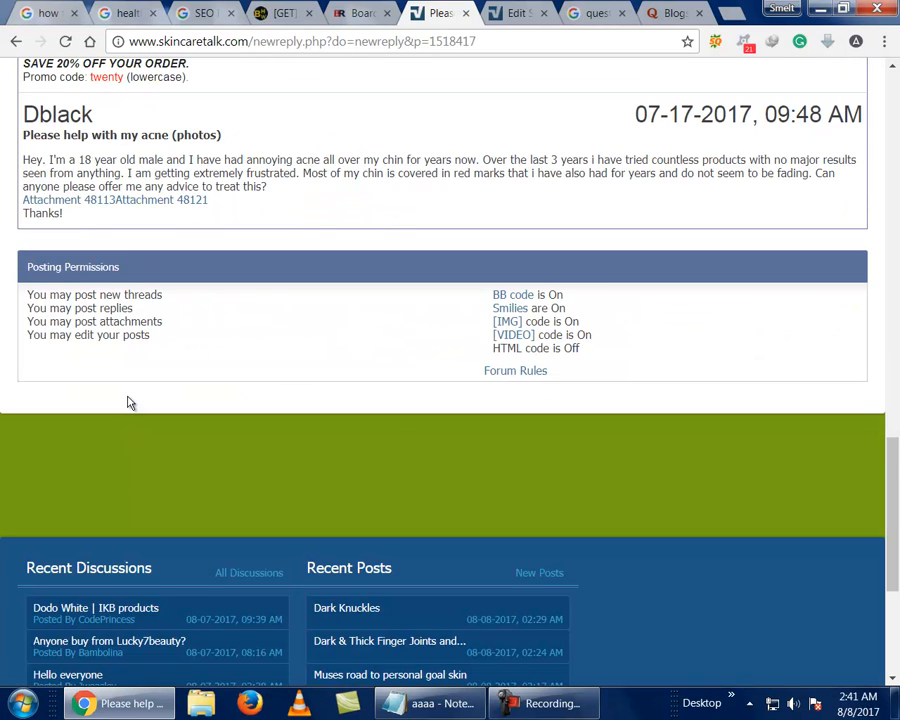
scroll(128, 403, up, 15)
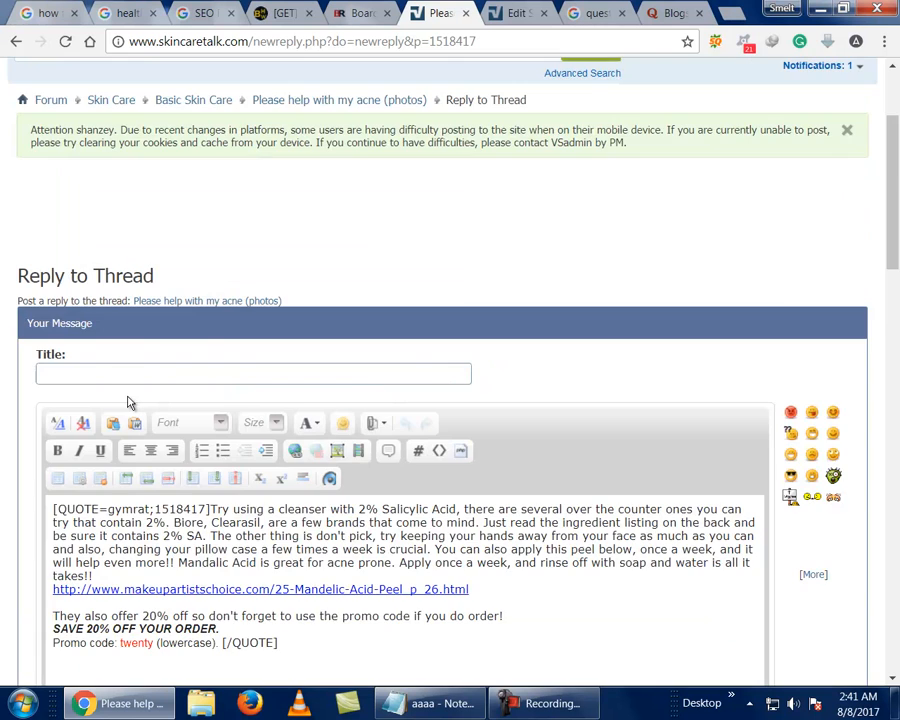
scroll(128, 403, down, 3)
scroll(128, 397, up, 5)
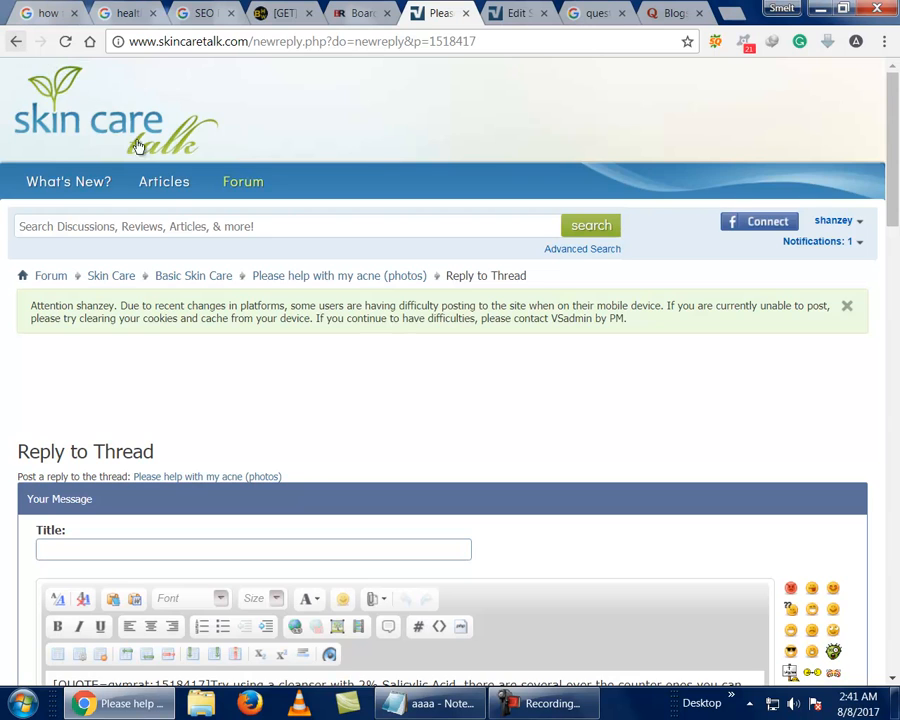
scroll(178, 208, down, 2)
scroll(178, 208, down, 2)
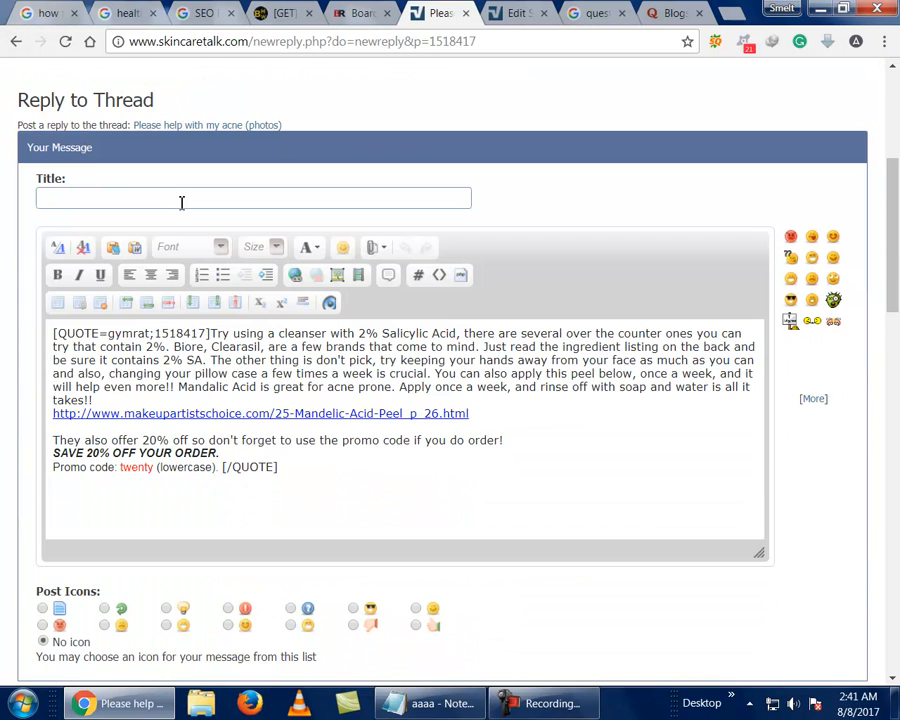
click(313, 507)
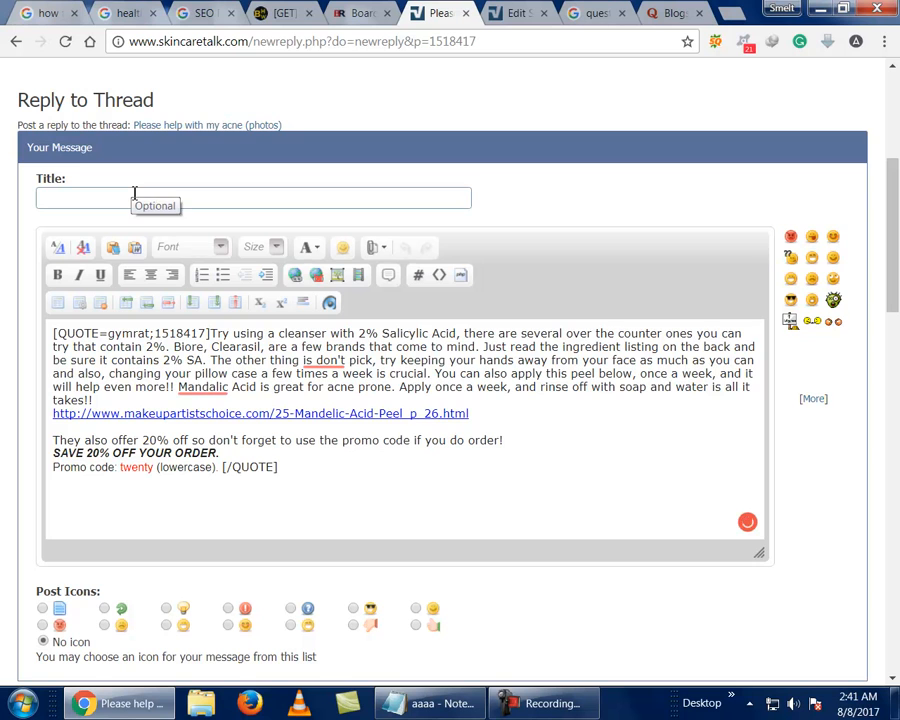
scroll(134, 193, up, 2)
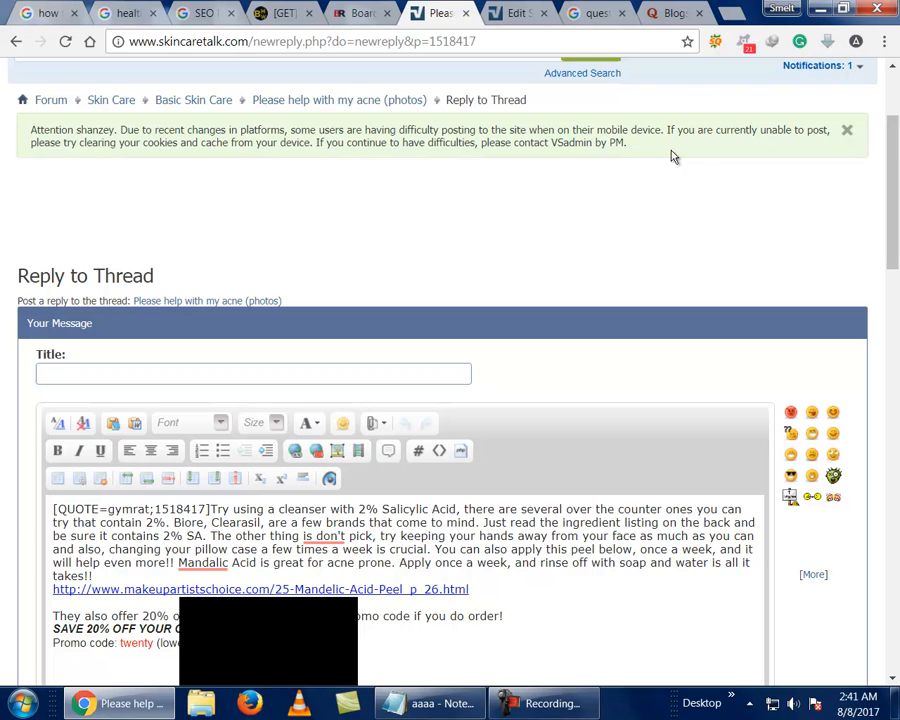
- Add the test text "dfdfasfas" below the quoted reply, and look over the submission options and topic review
scroll(295, 231, down, 4)
click(137, 227)
text(dfdfasfas)
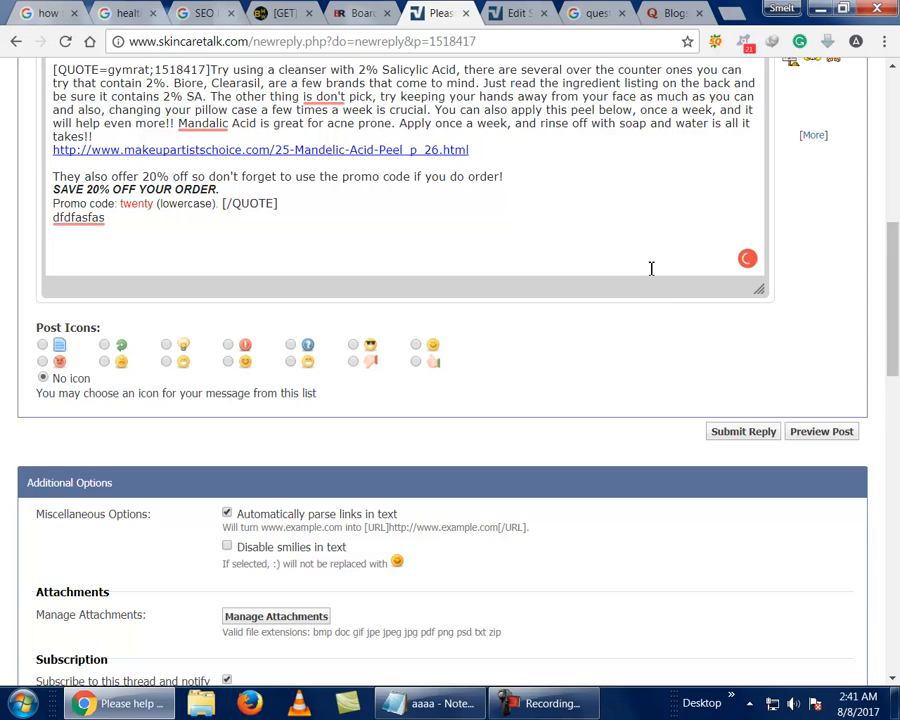
scroll(651, 270, down, 2)
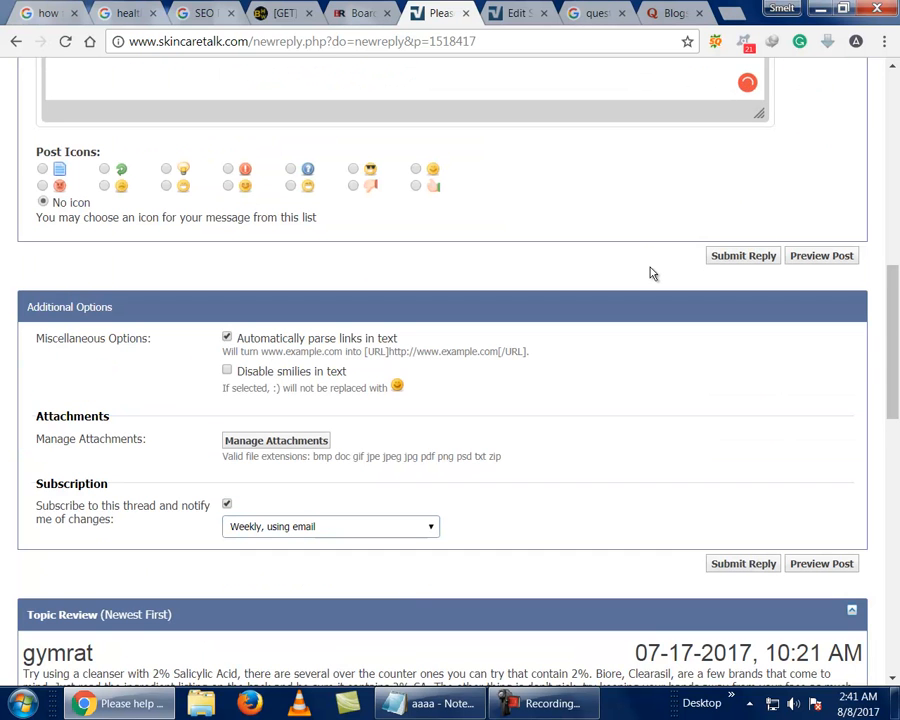
scroll(642, 290, down, 1)
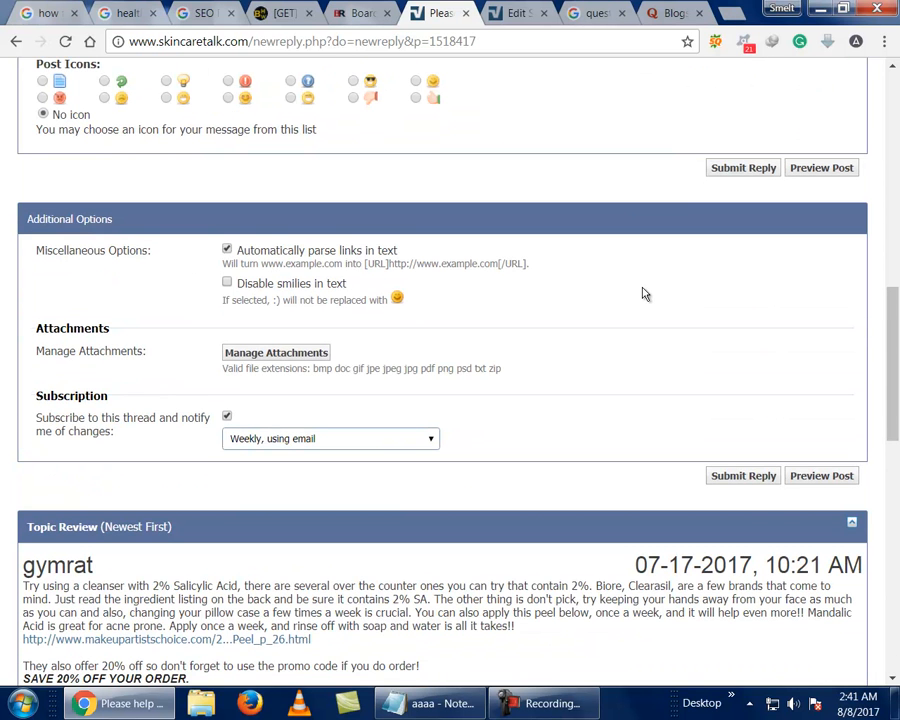
scroll(645, 293, down, 2)
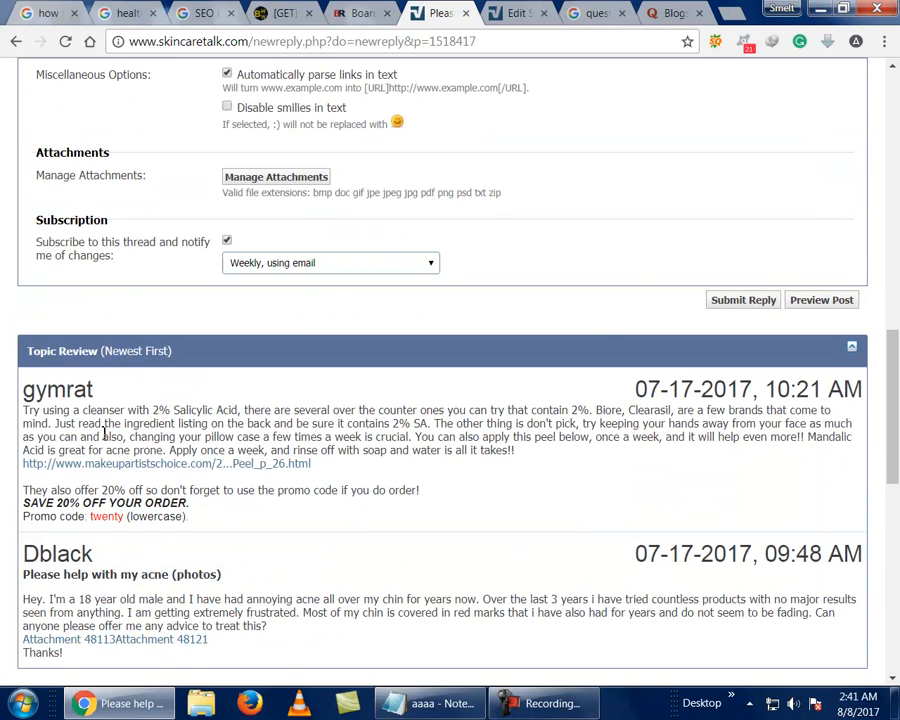
scroll(143, 342, down, 1)
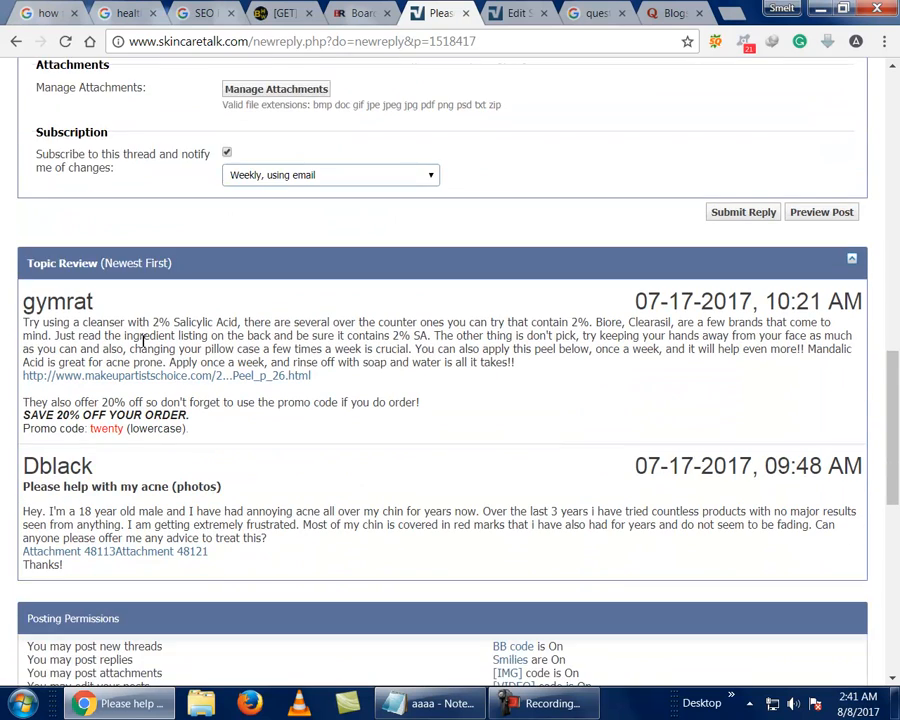
scroll(143, 342, up, 15)
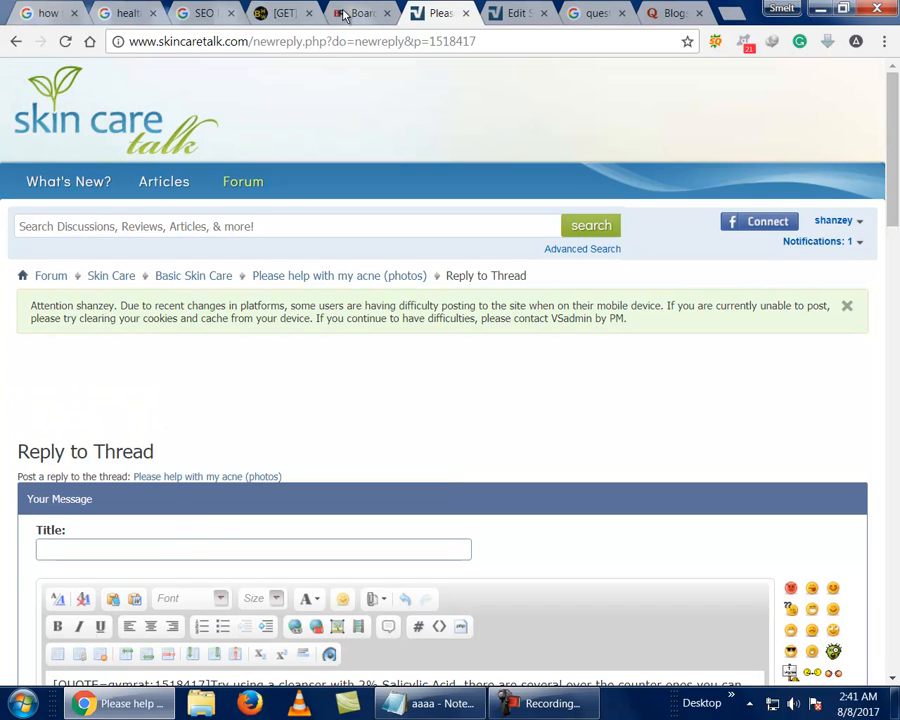
- Close the [GET] page and the three Google search pages before the forum pages, and restore the closed Boardreader page
middle_click(288, 8)
middle_click(288, 8)
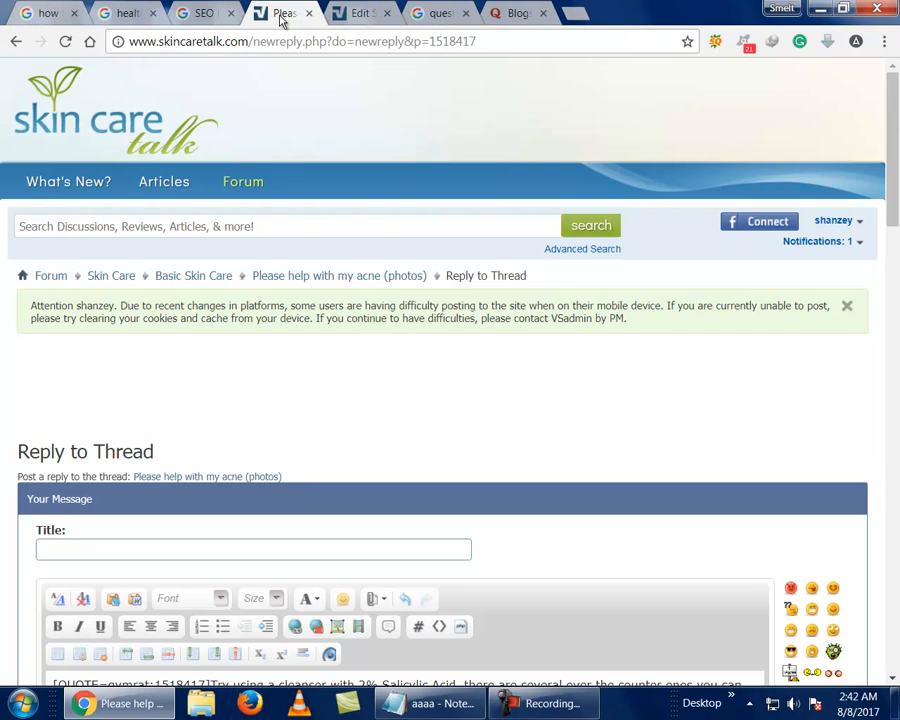
right_click(282, 14)
click(340, 226)
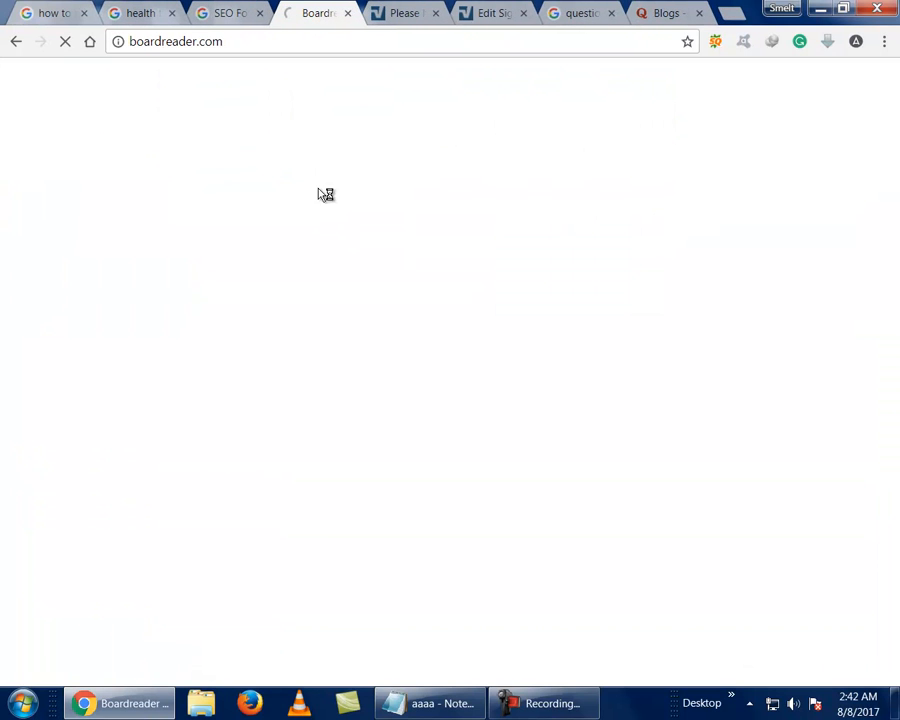
middle_click(213, 12)
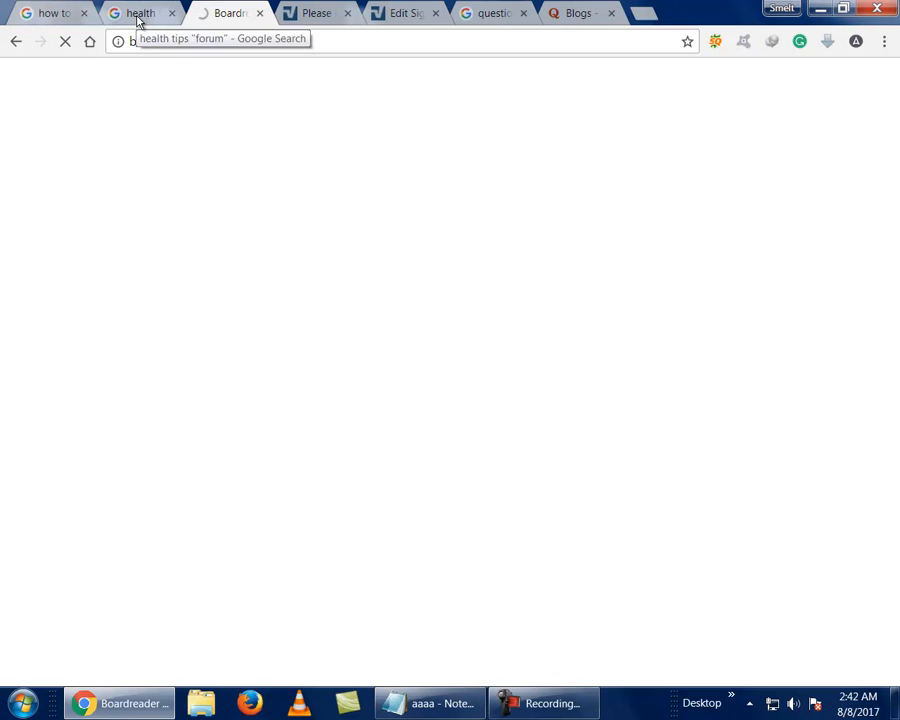
middle_click(110, 22)
middle_click(66, 22)
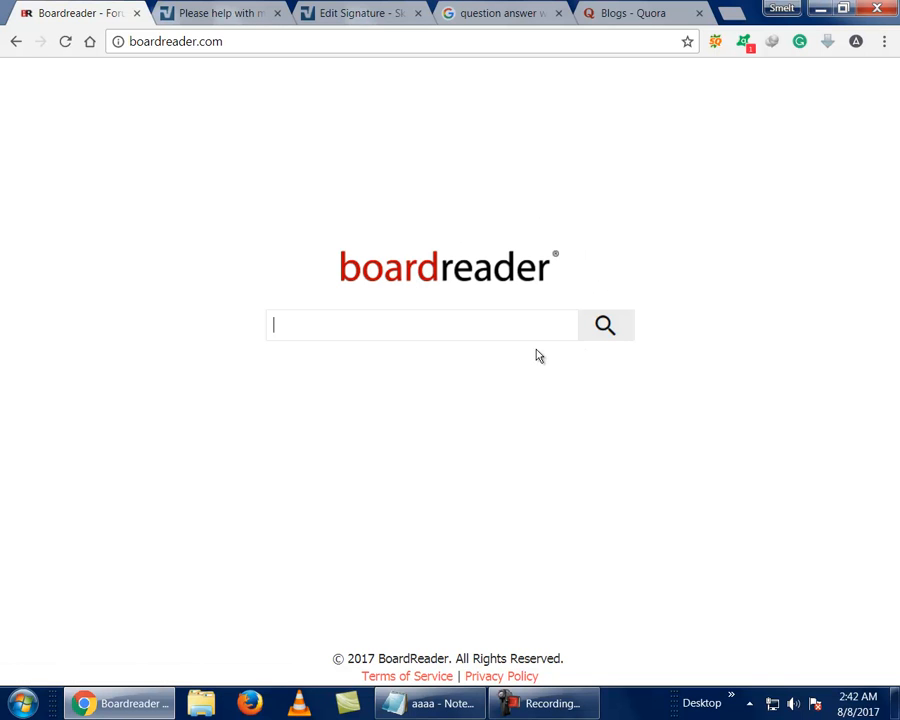
- Check the earlier search suggestions on the Boardreader home page and dismiss them
click(519, 329)
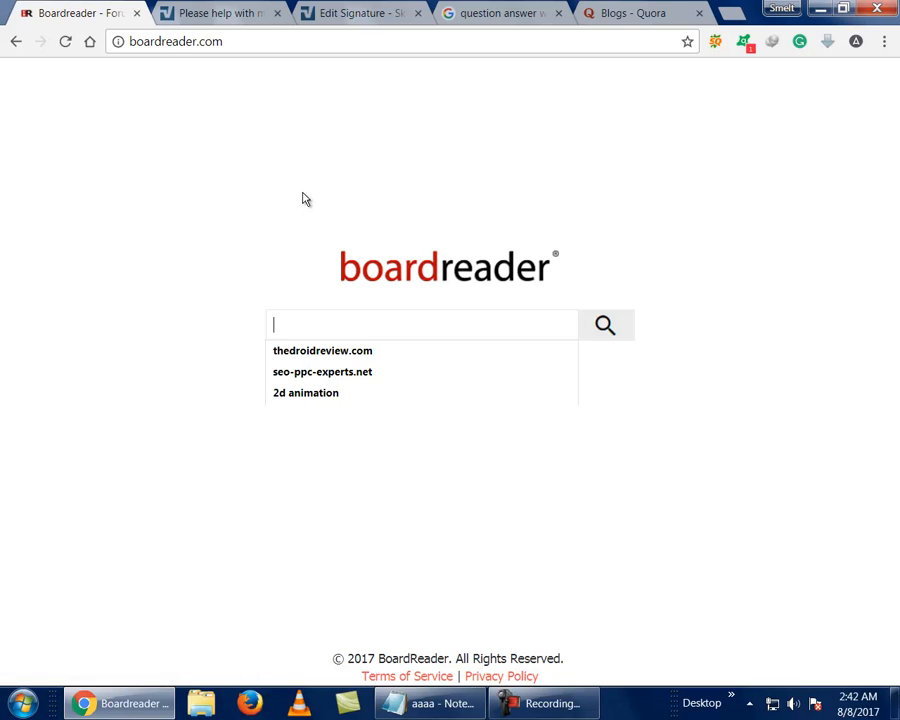
click(250, 188)
double_click(205, 224)
click(205, 218)
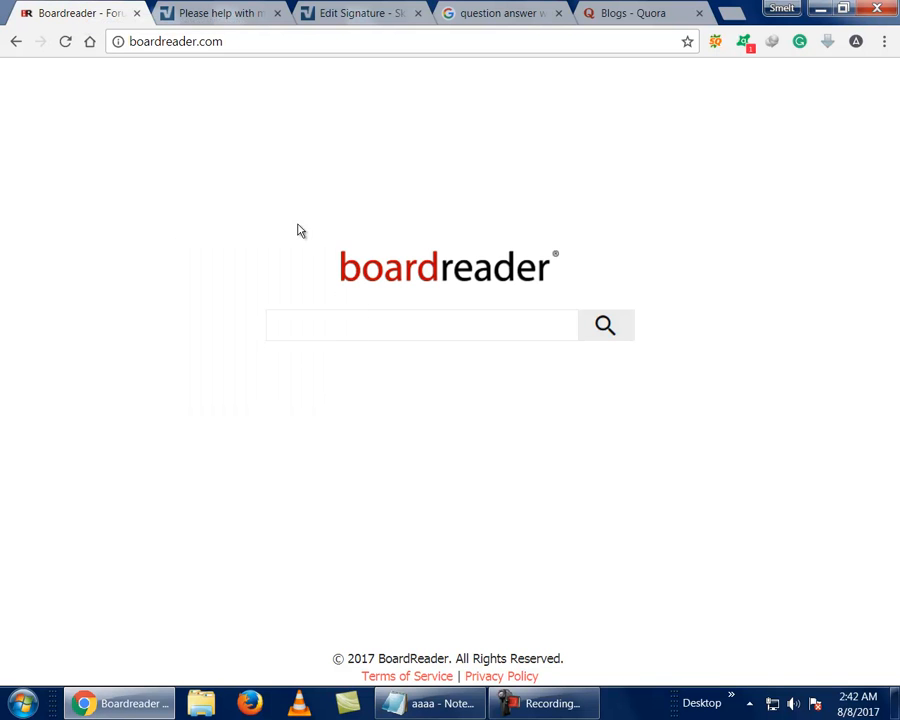
- Close the Boardreader and Reply to Thread pages, and look over the saved signature on the Edit Signature page
middle_click(86, 10)
middle_click(86, 10)
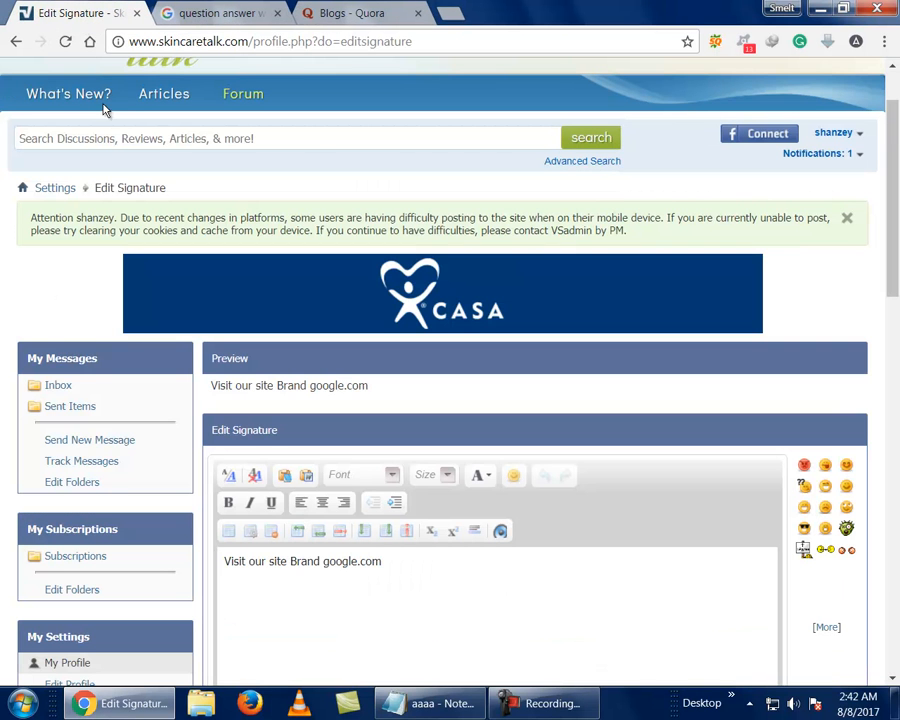
scroll(112, 120, down, 1)
scroll(112, 120, down, 3)
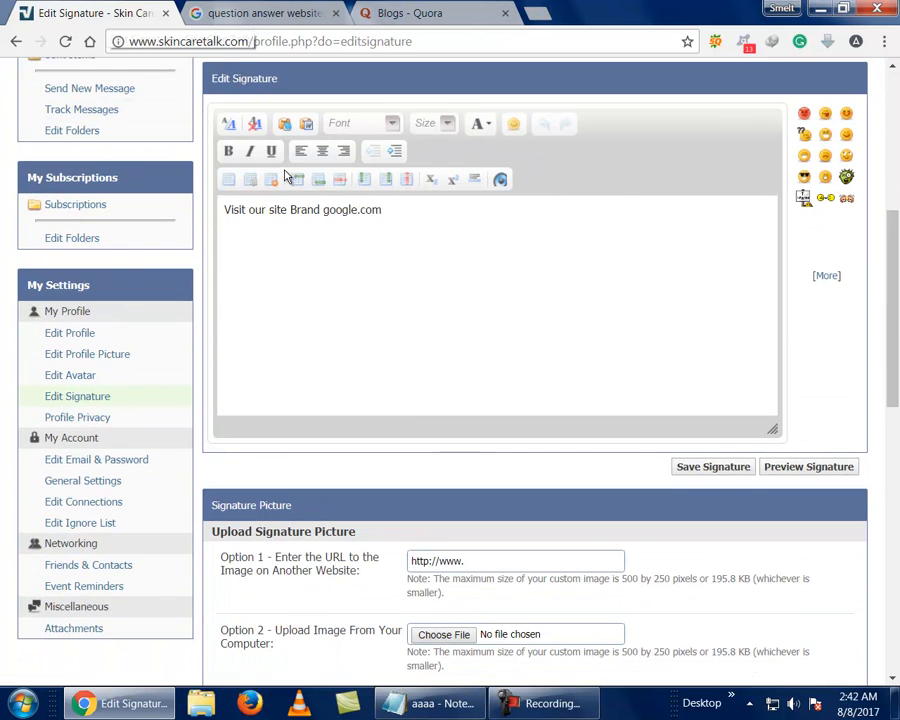
scroll(283, 176, up, 5)
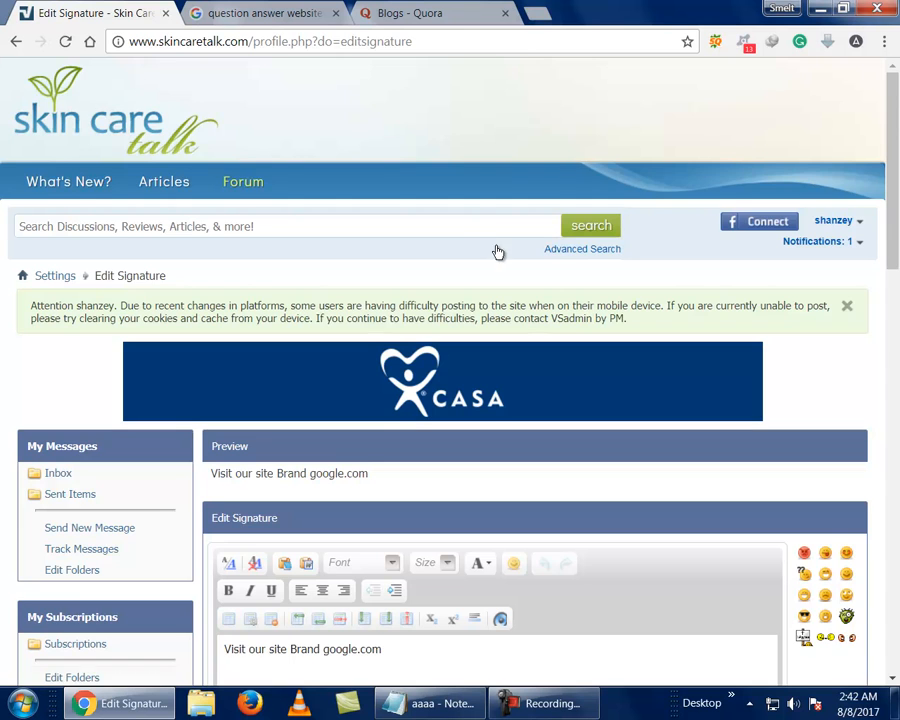
scroll(497, 248, down, 3)
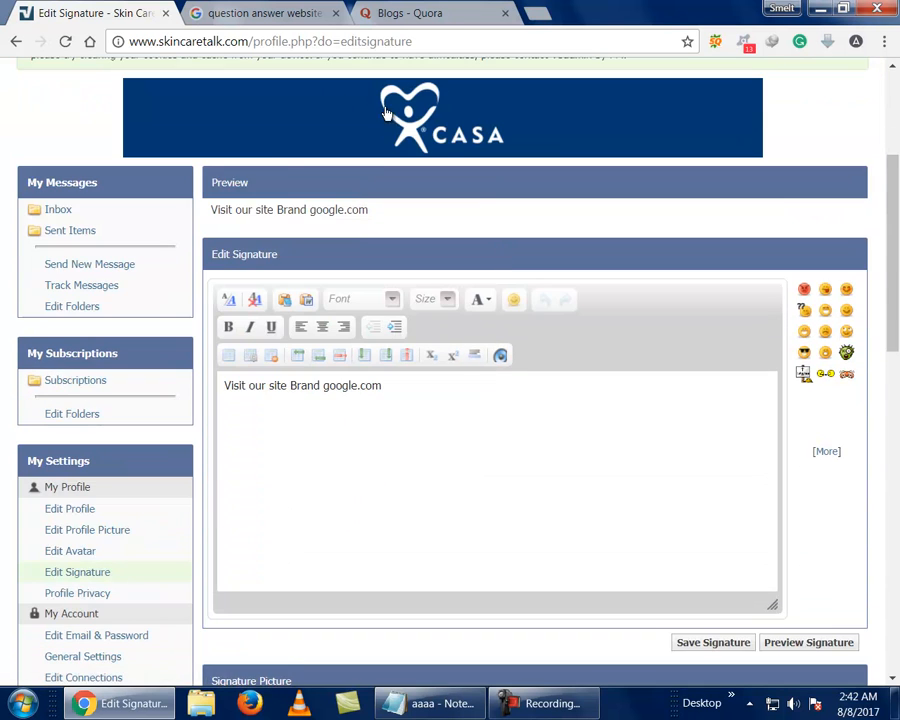
scroll(285, 154, up, 3)
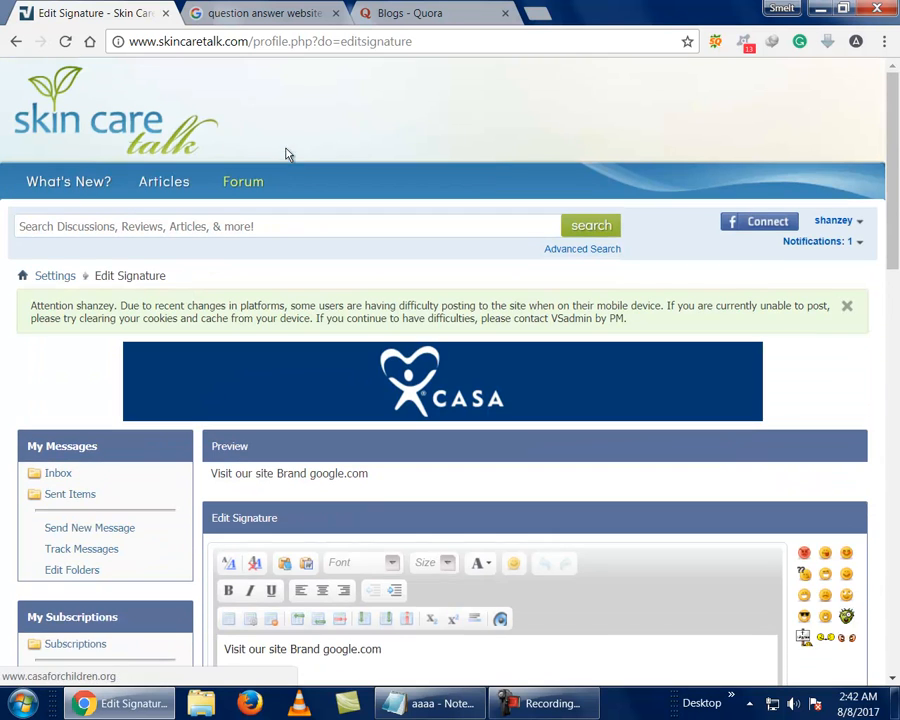
- Open the Basic Skin Care forum from the Skin Care Talk forum home and look over its thread list
click(90, 137)
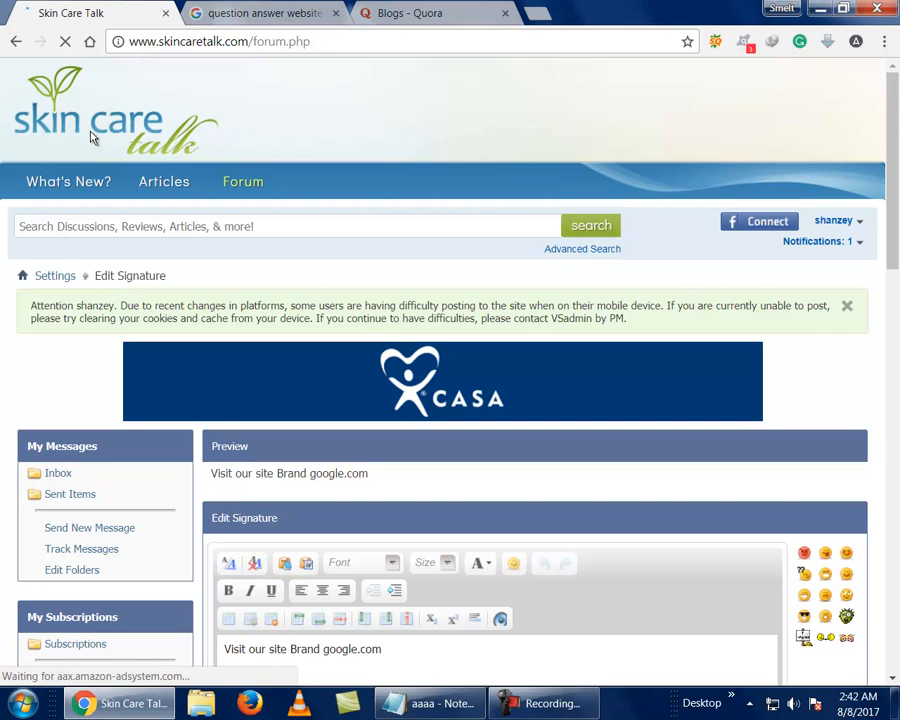
scroll(128, 122, down, 5)
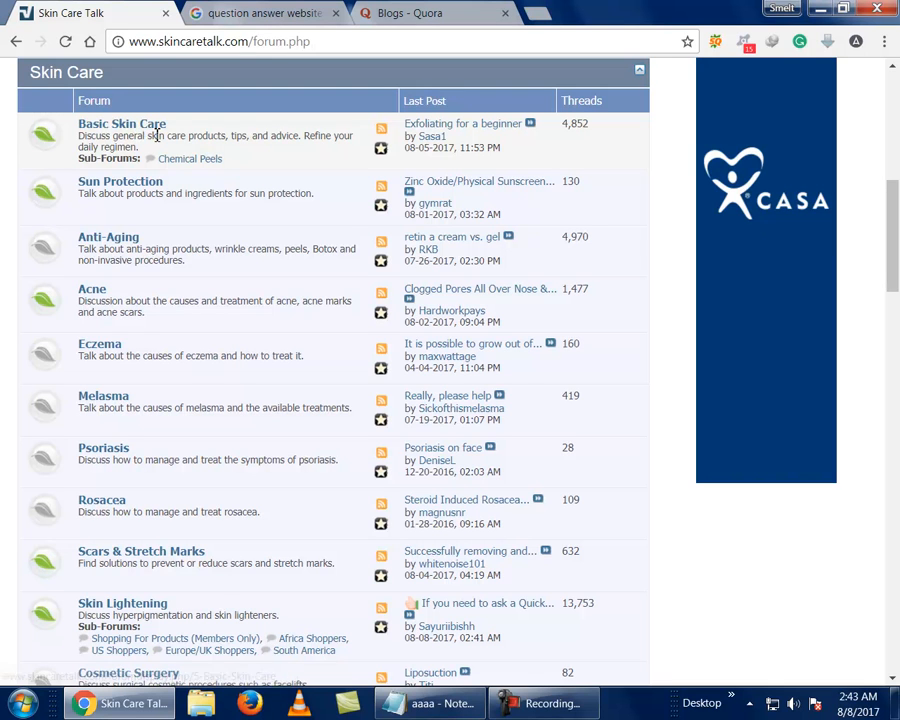
click(142, 131)
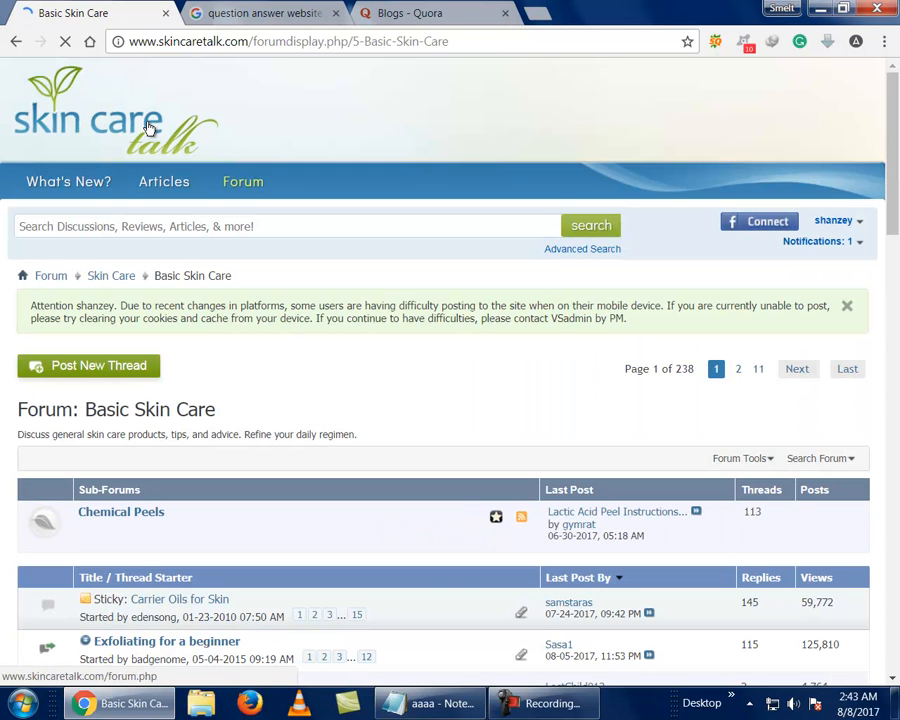
scroll(262, 74, down, 4)
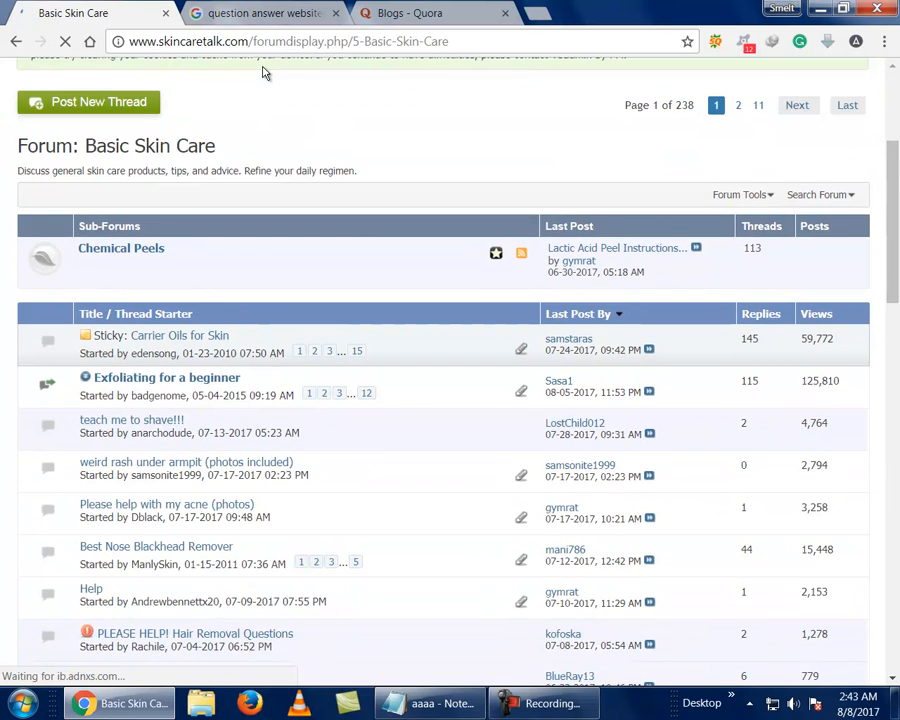
scroll(264, 73, down, 3)
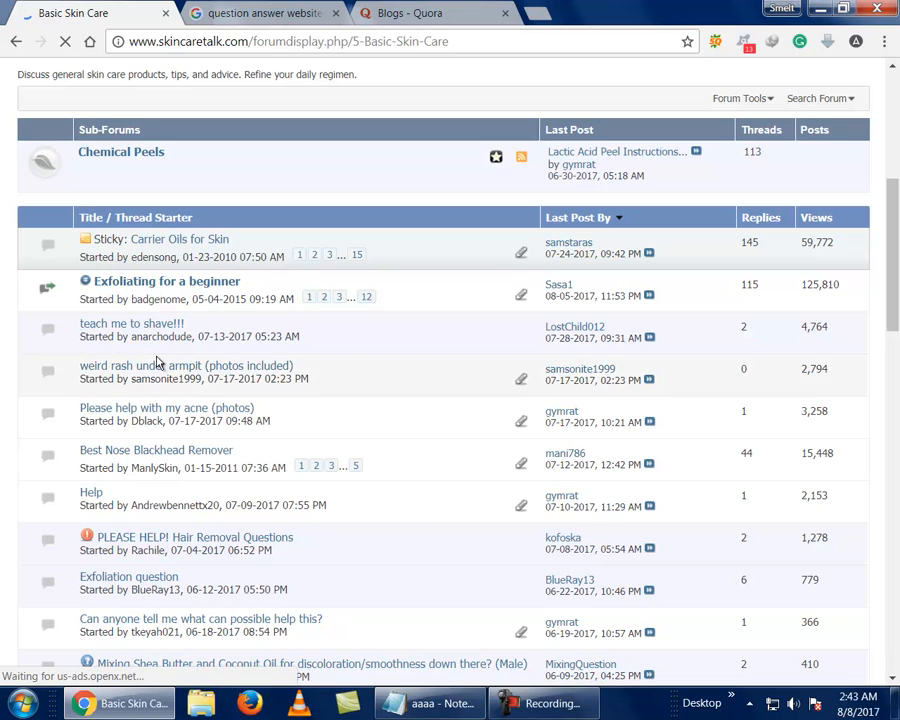
- Open the Best Nose Blackhead Remover thread and look over its first posts
mouse_move(157, 363)
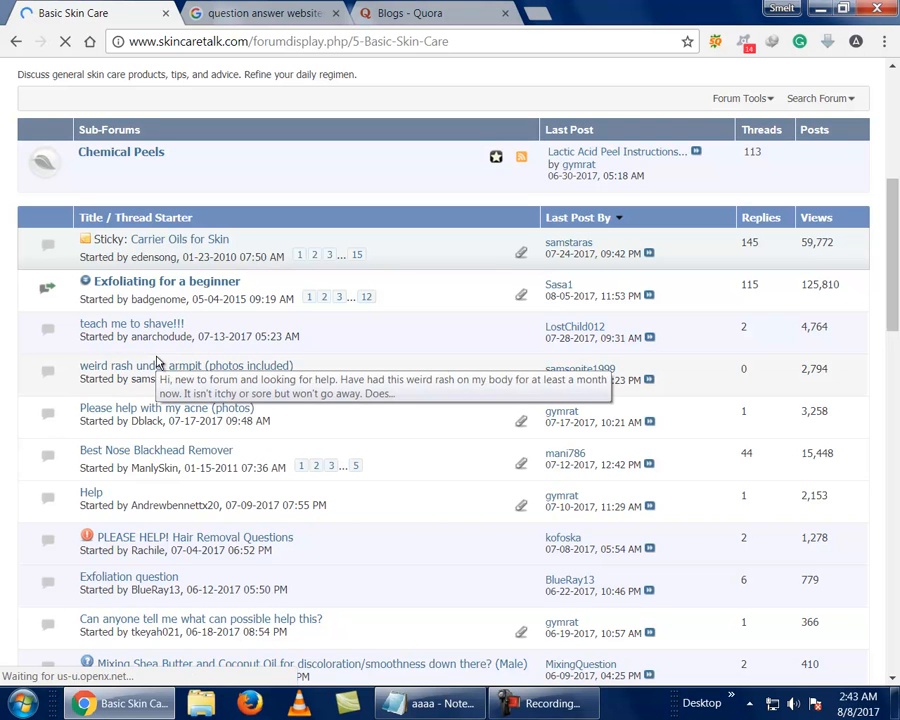
mouse_move(168, 460)
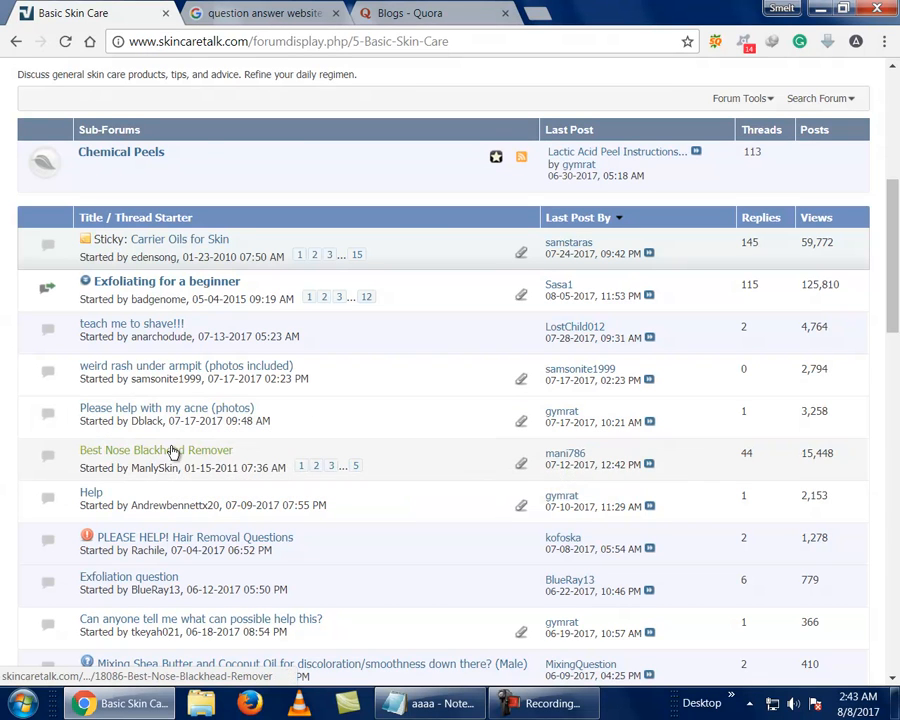
click(172, 456)
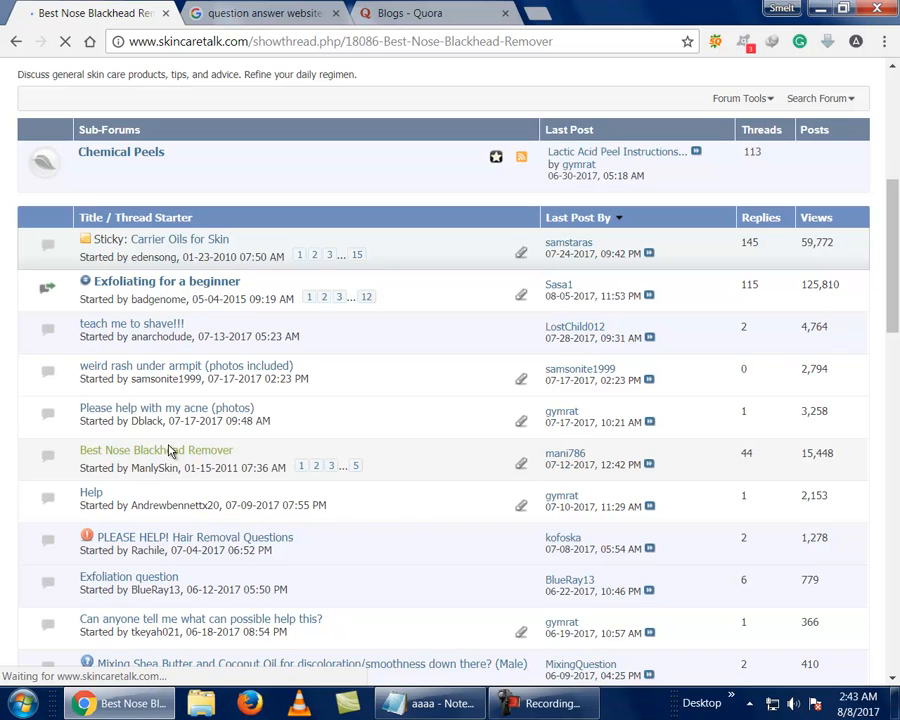
scroll(170, 452, down, 4)
scroll(170, 452, up, 1)
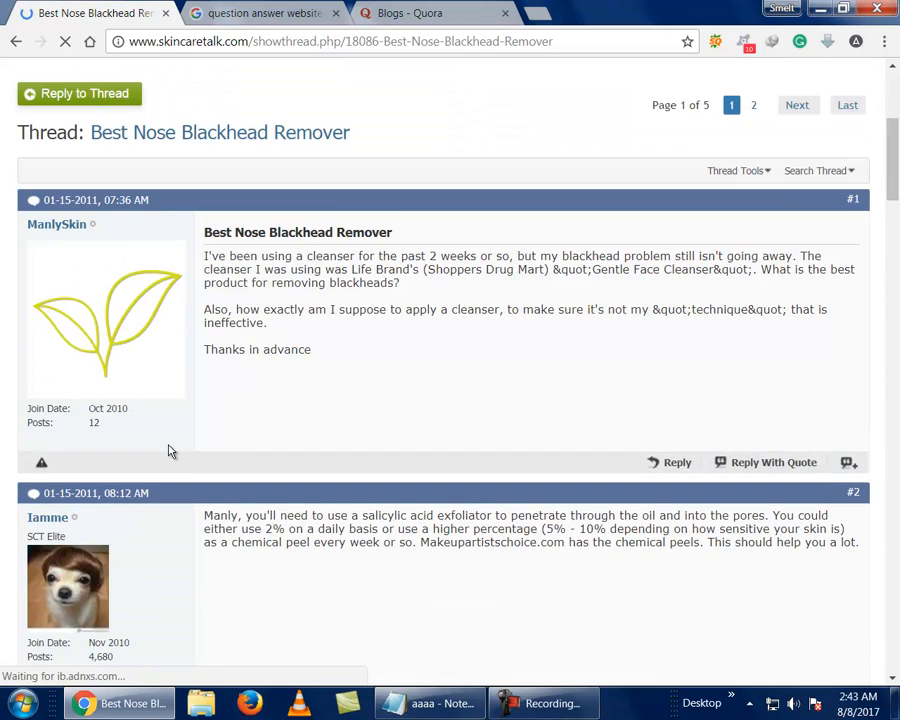
scroll(170, 452, up, 3)
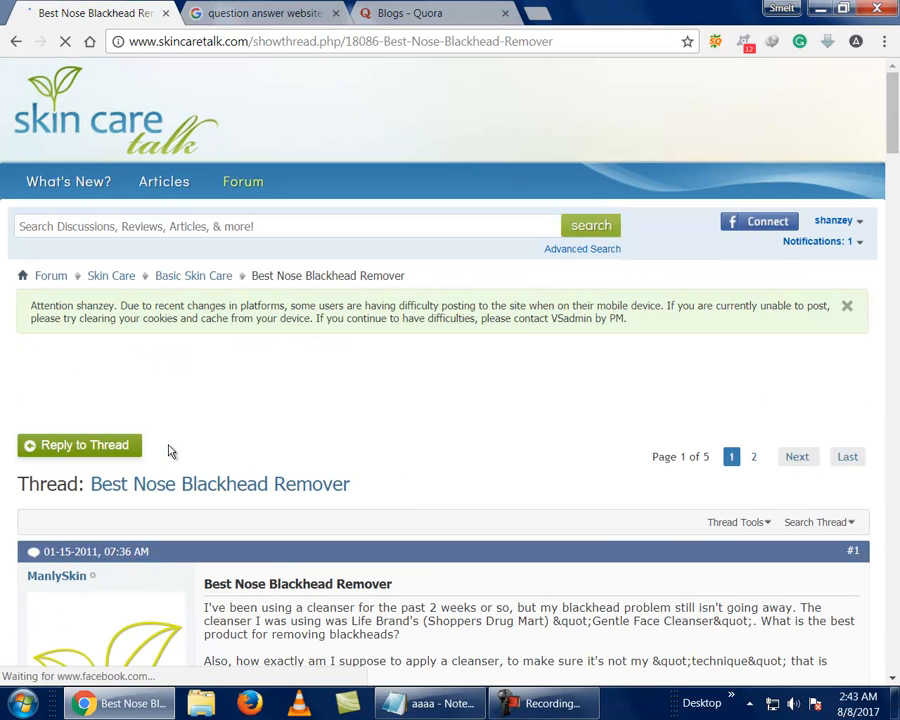
- Post the test text "sddfsadasdasd" as a quick reply to the blackhead remover thread with the signature shown
click(88, 447)
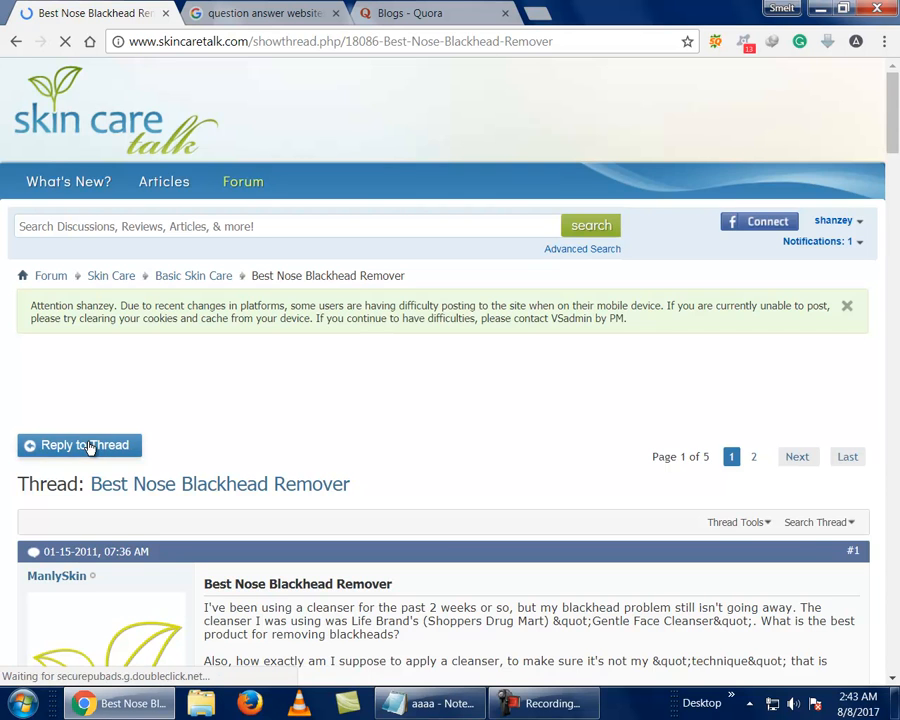
scroll(207, 384, down, 2)
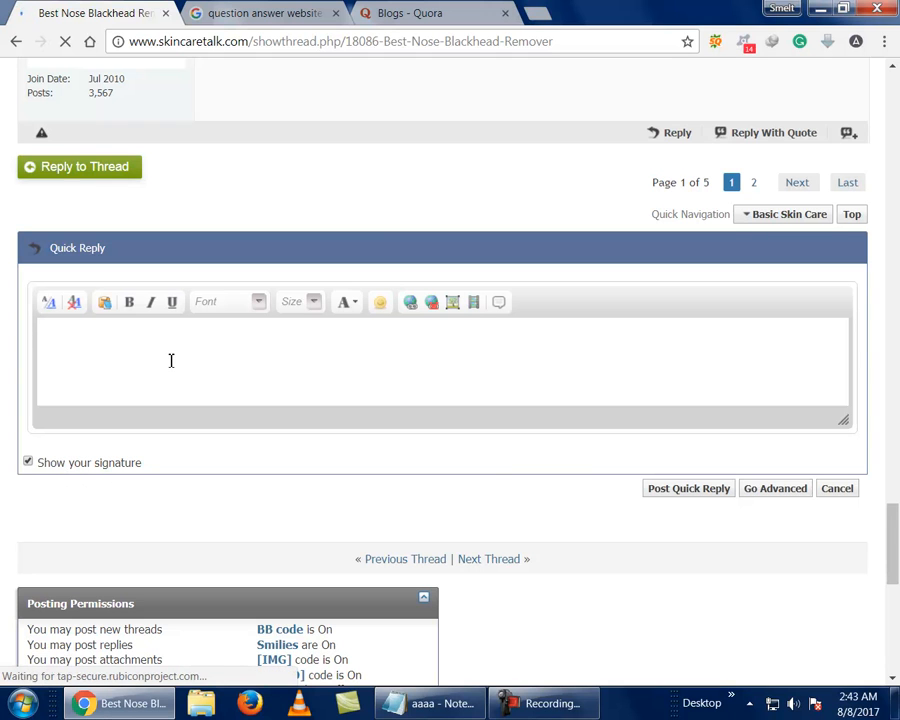
text(dfsadasdasd)
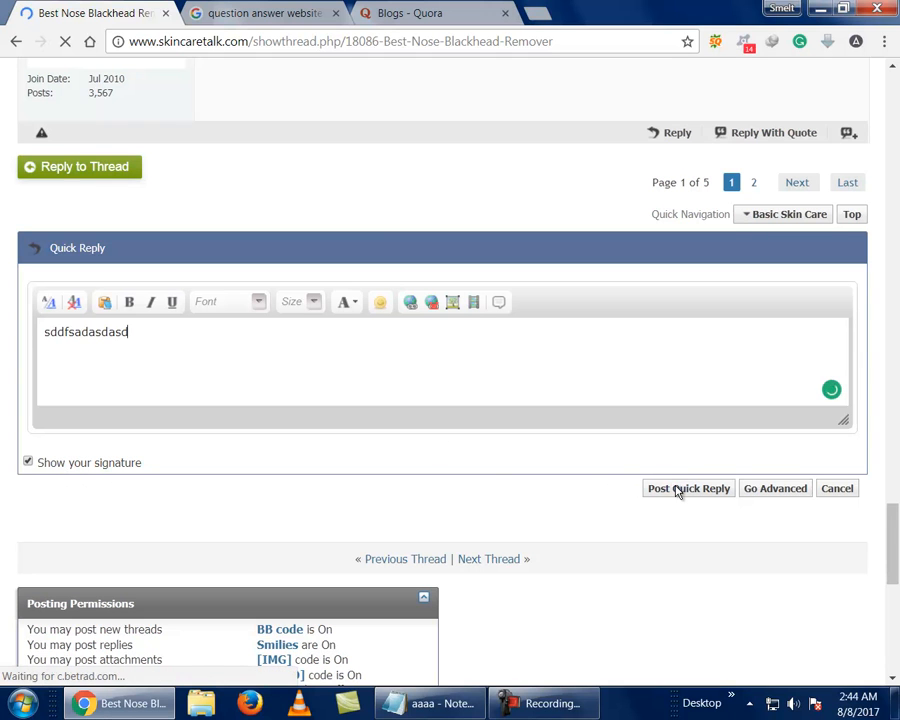
click(677, 491)
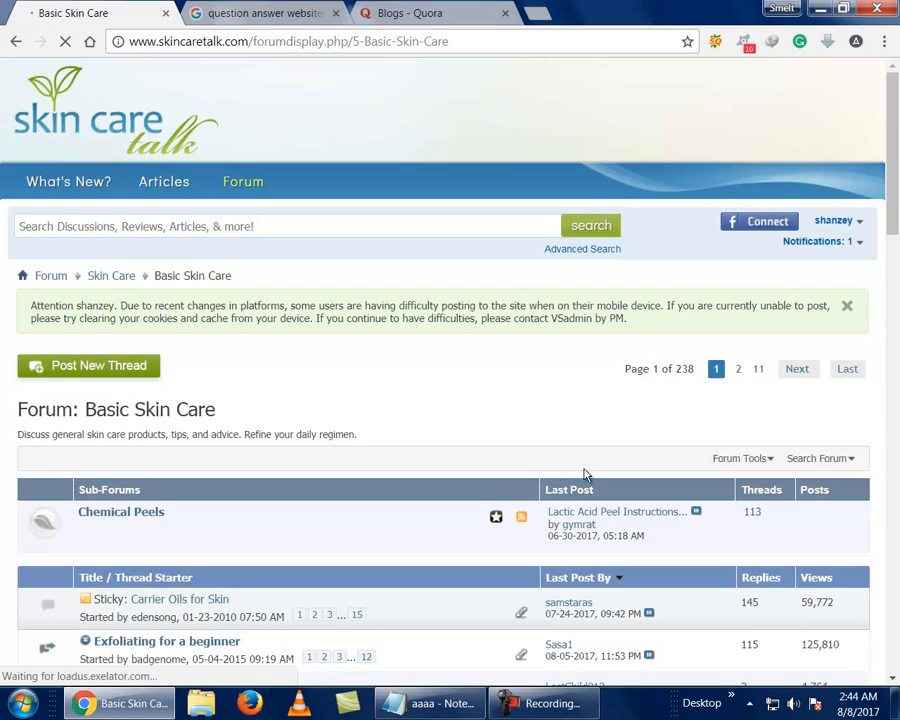
- Look over the Basic Skin Care thread list and close the forum page
scroll(586, 456, down, 6)
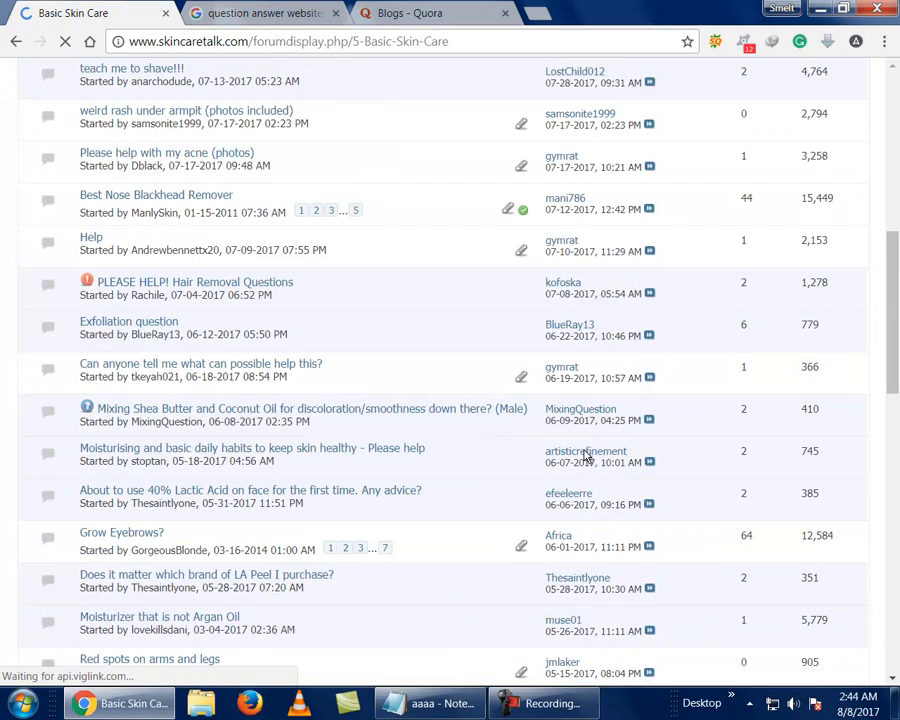
scroll(586, 456, up, 7)
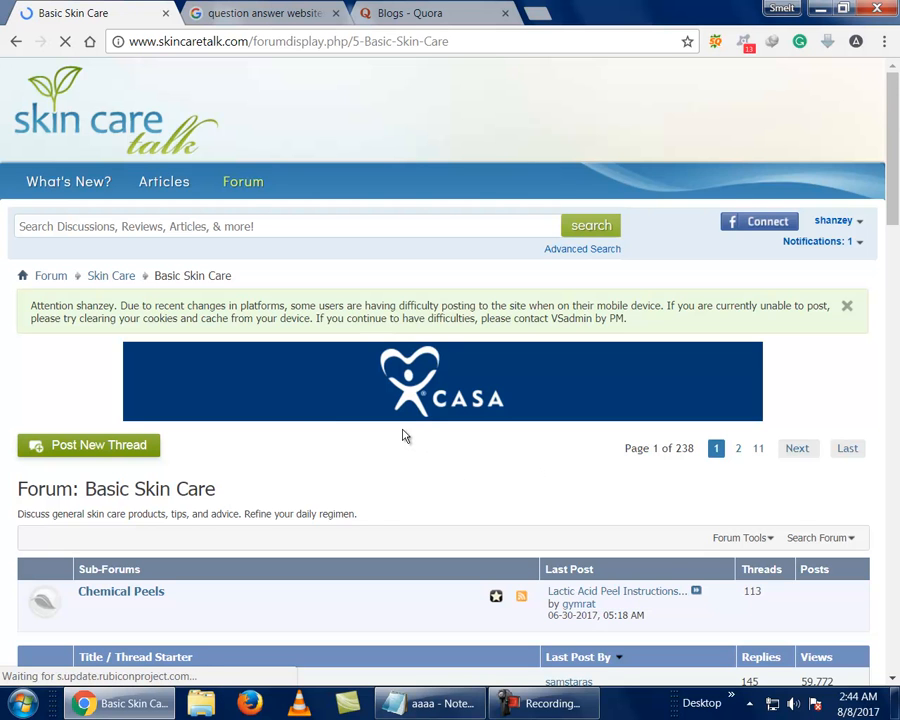
scroll(214, 349, down, 6)
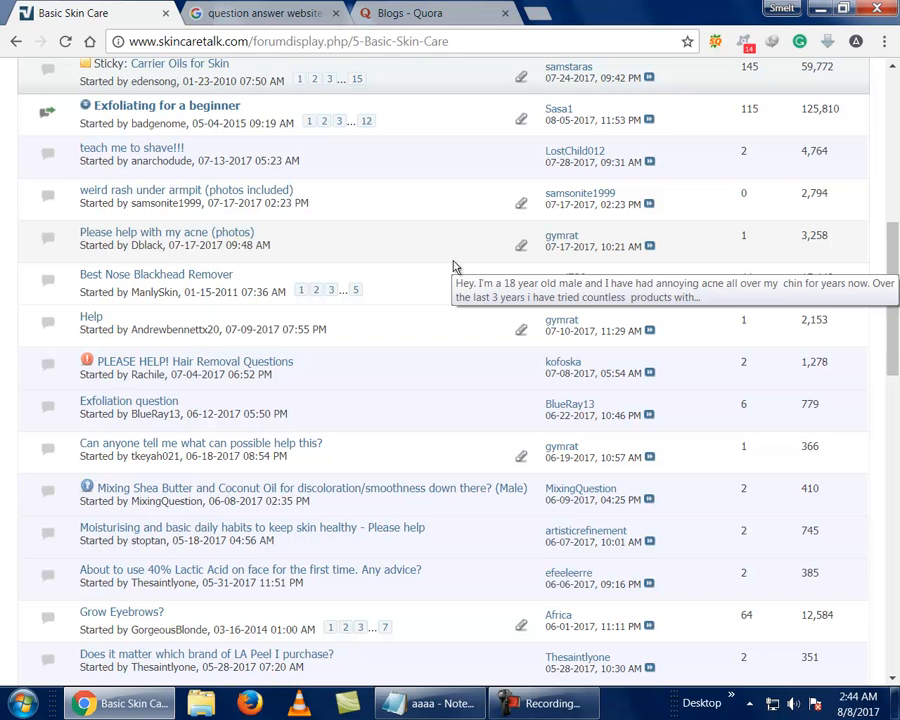
scroll(342, 226, up, 3)
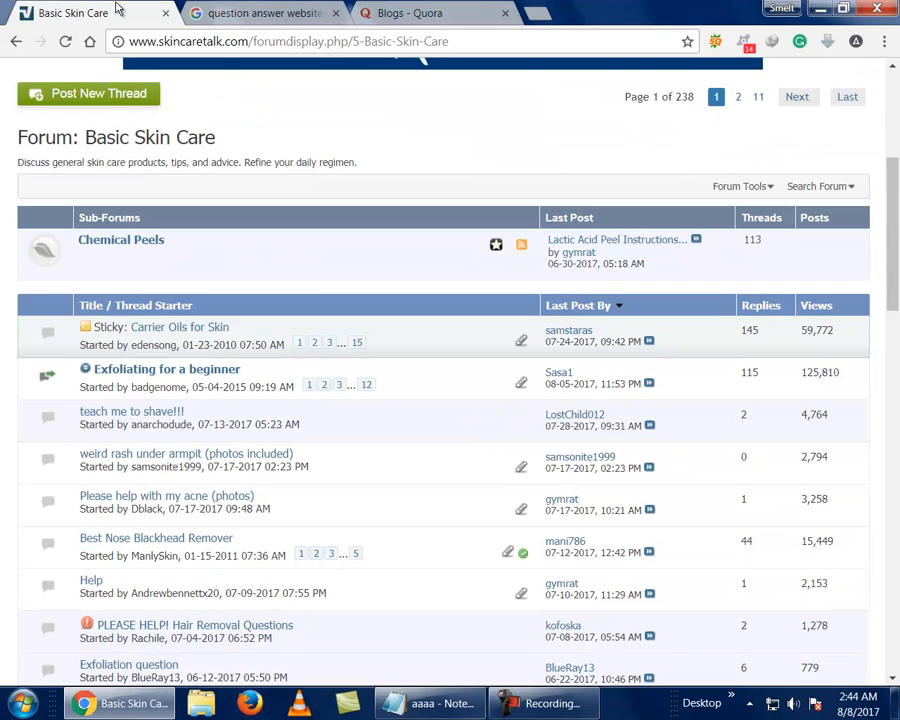
middle_click(116, 5)
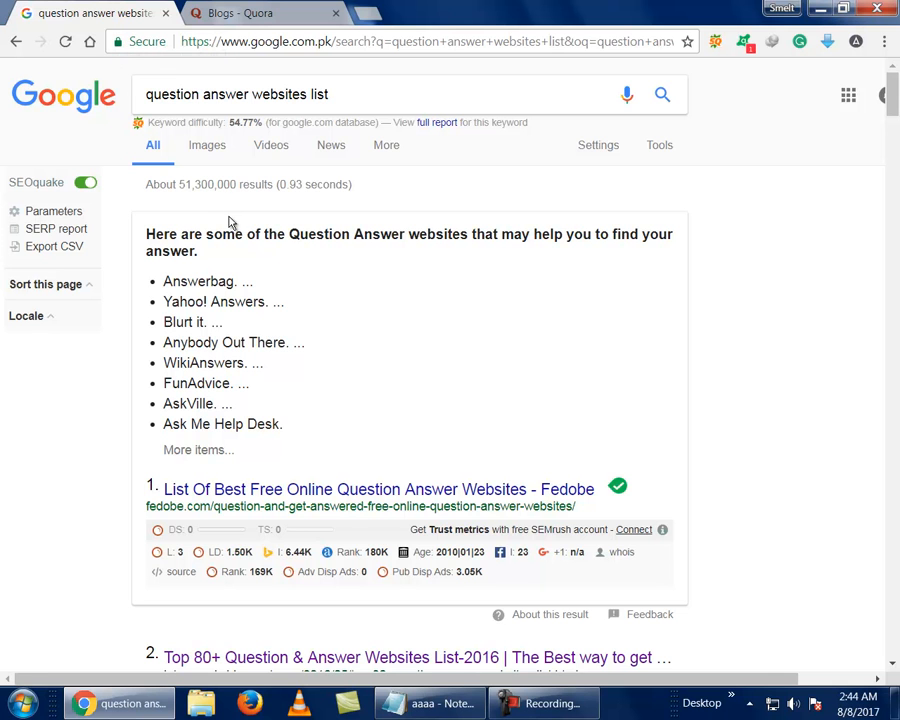
- Check the Q/A Sites Links item in the Notepad notes, and look over the Google results for question answer websites
click(418, 704)
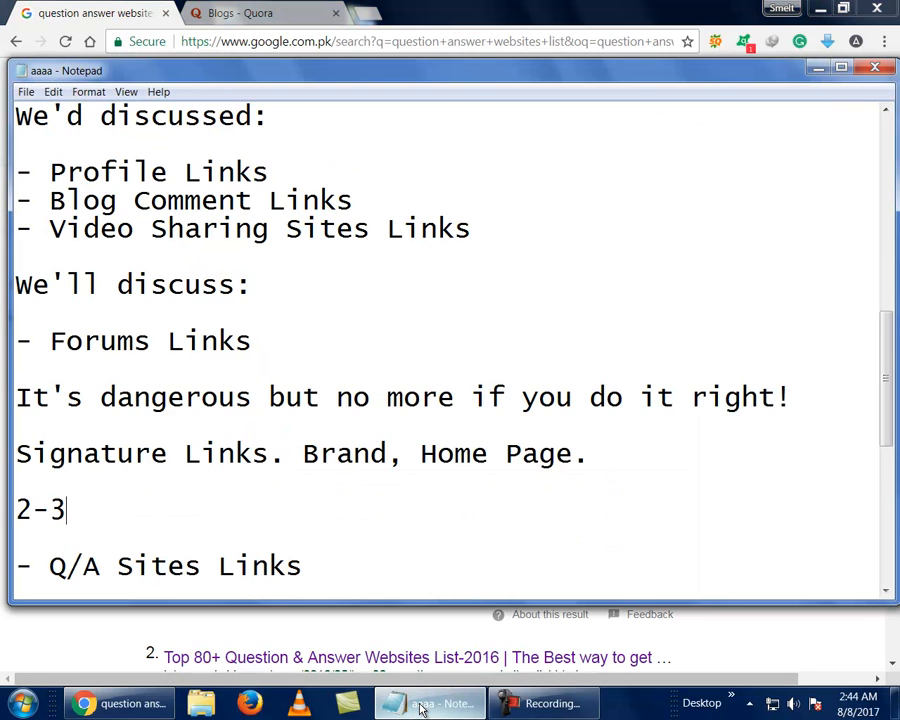
scroll(284, 463, down, 2)
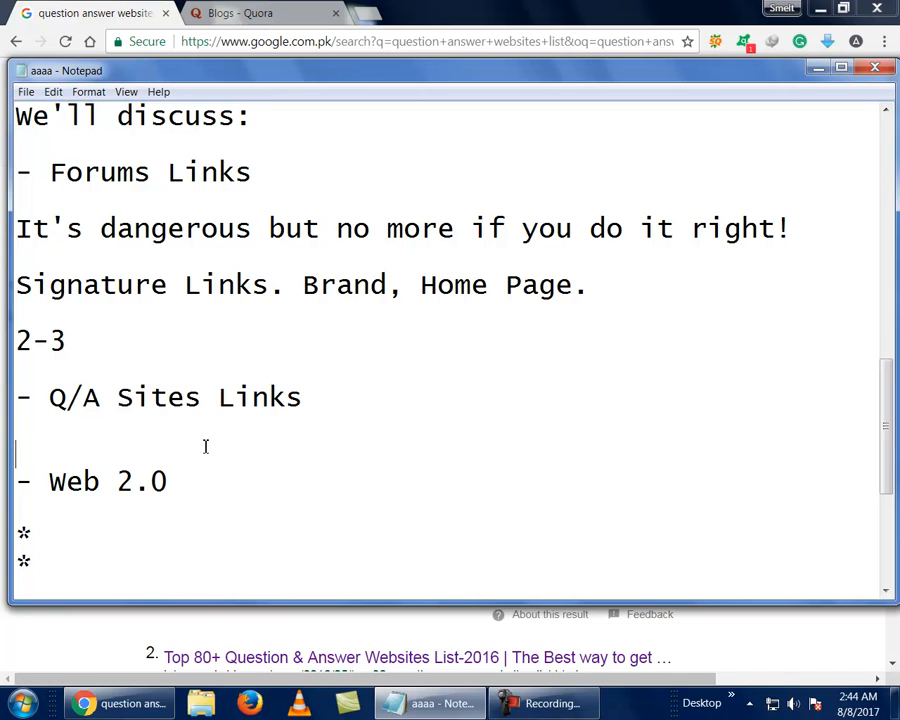
key(alt+Tab)
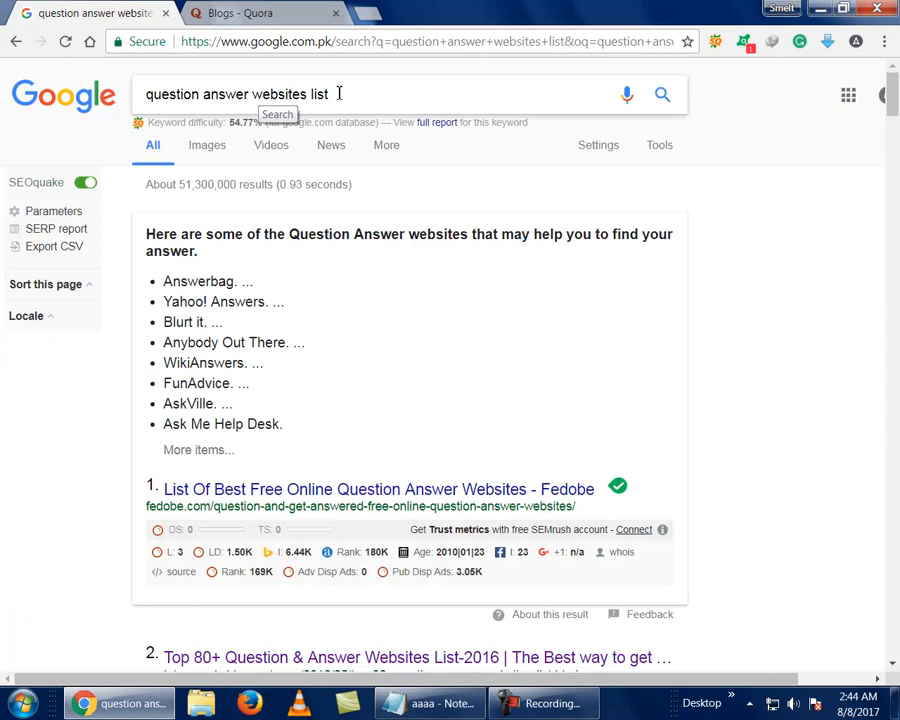
scroll(295, 291, down, 1)
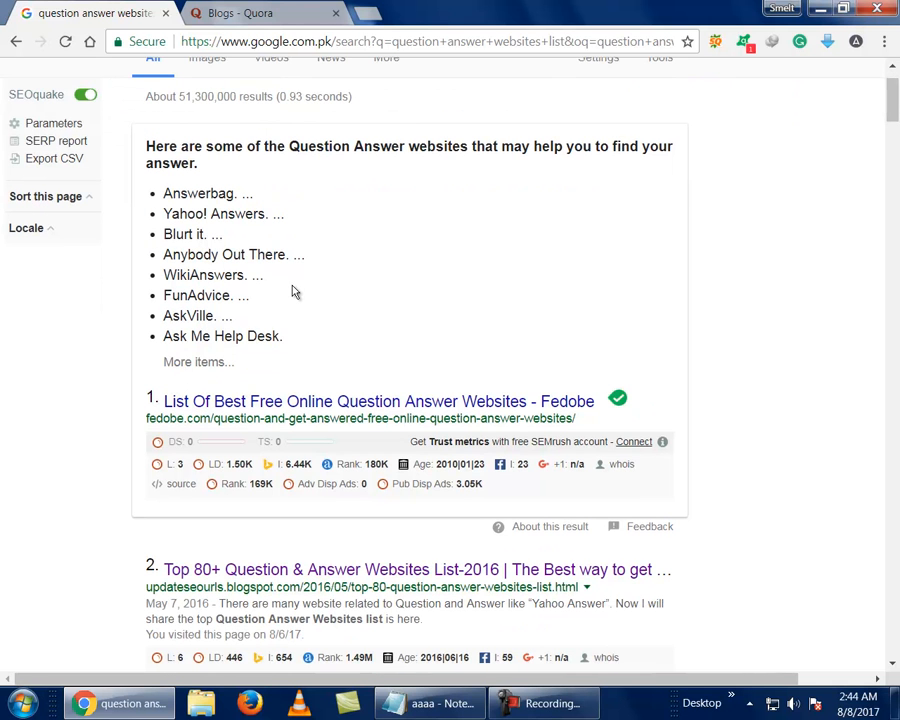
scroll(358, 466, down, 4)
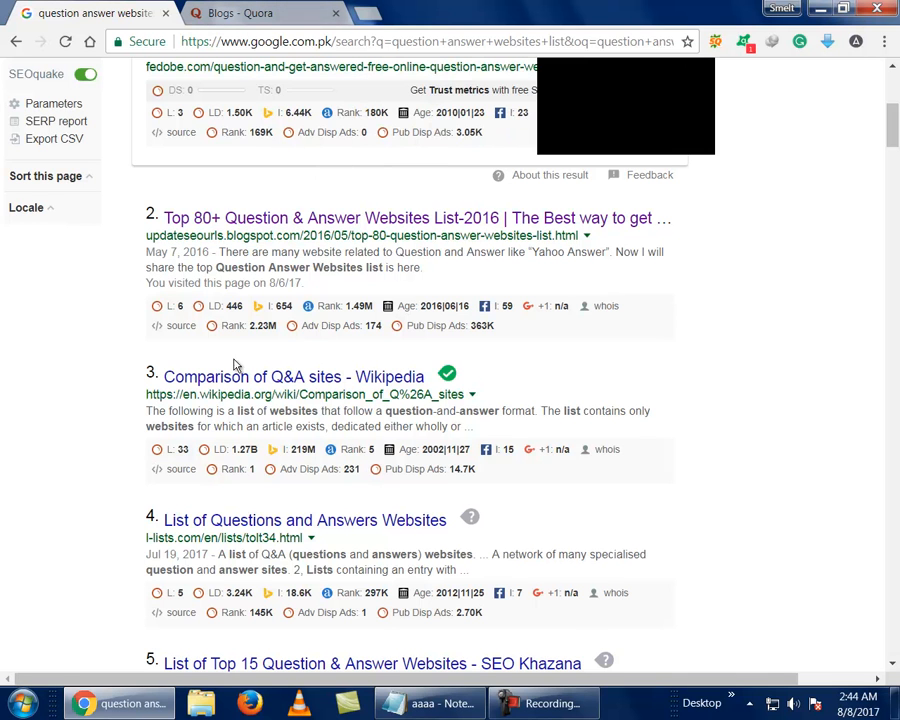
click(225, 15)
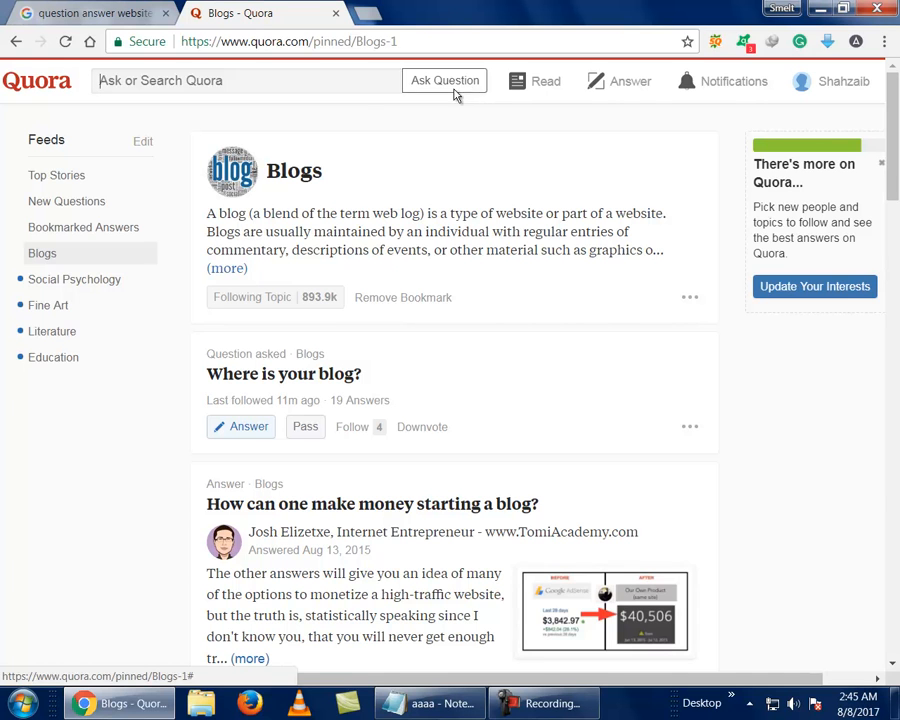
click(310, 45)
click(308, 44)
double_click(300, 42)
drag(283, 45, 242, 48)
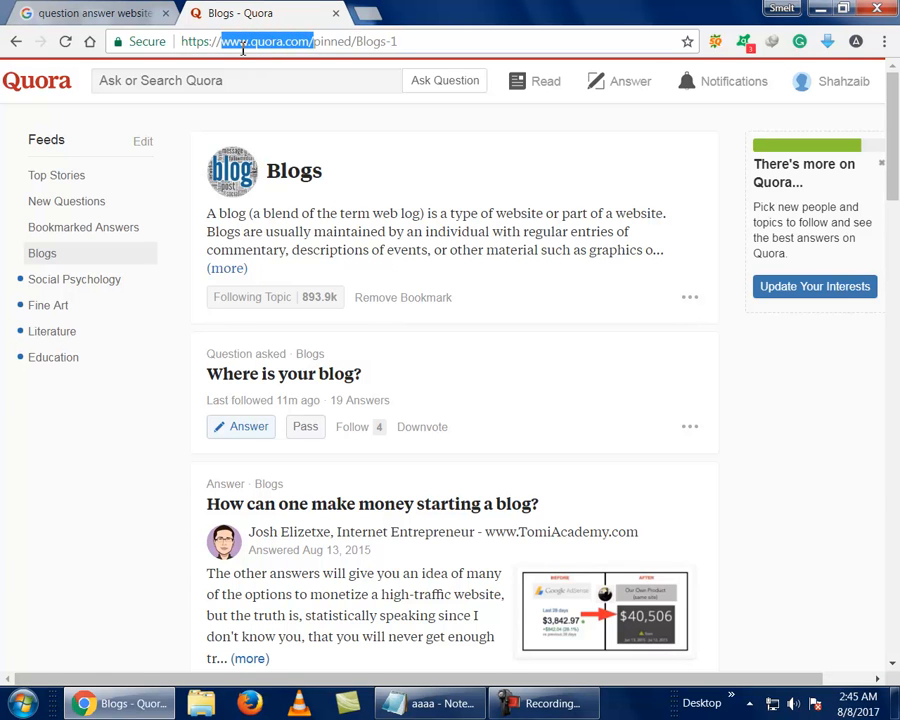
click(186, 44)
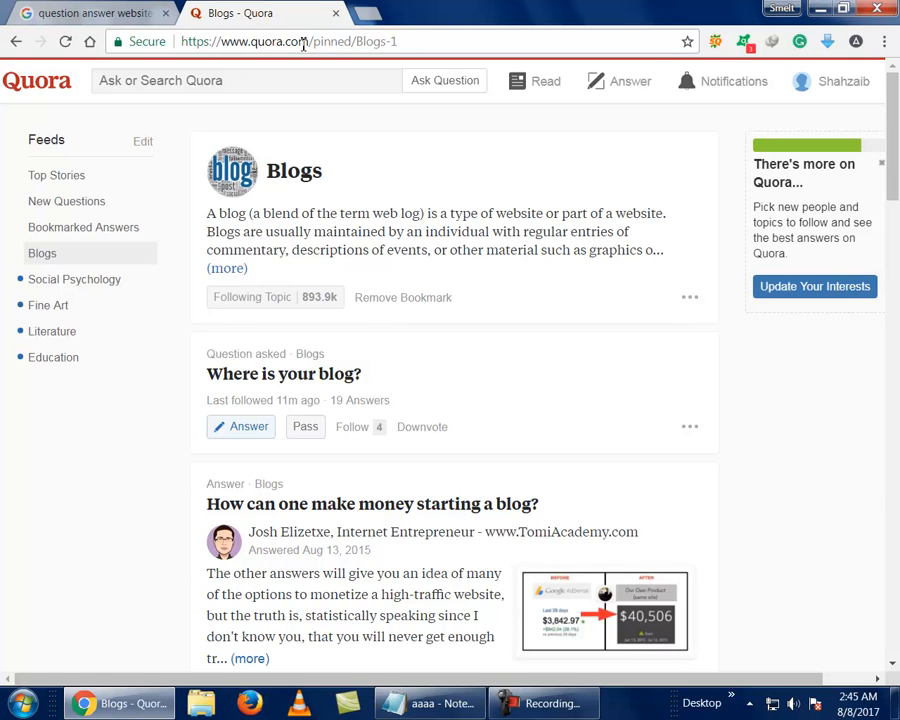
drag(311, 44, 183, 42)
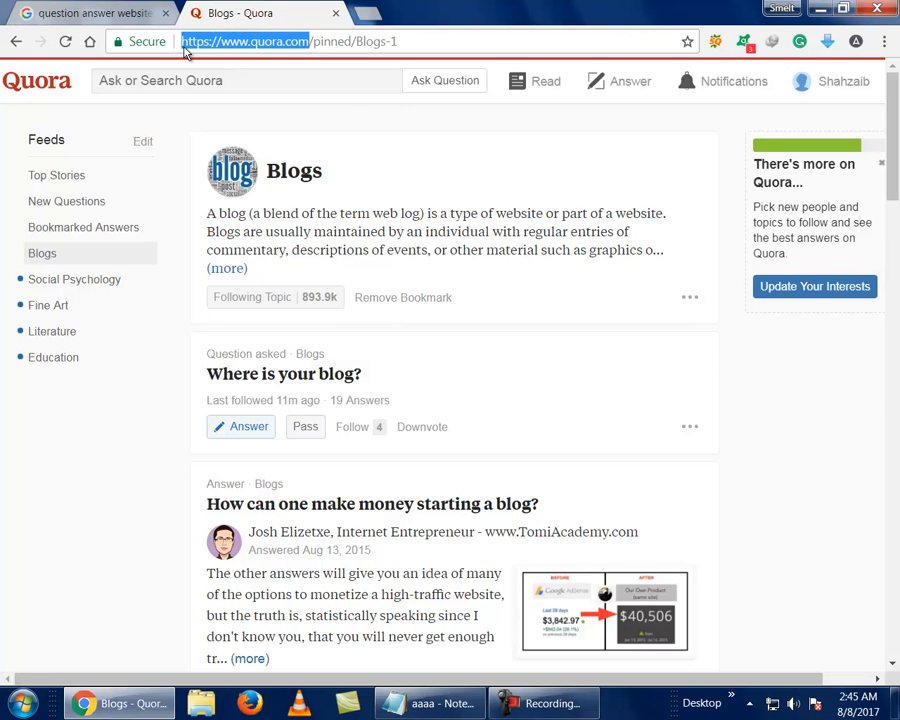
right_click(202, 45)
click(240, 110)
- Replace the Google query "question answer websites list" with the copied Quora address
click(90, 10)
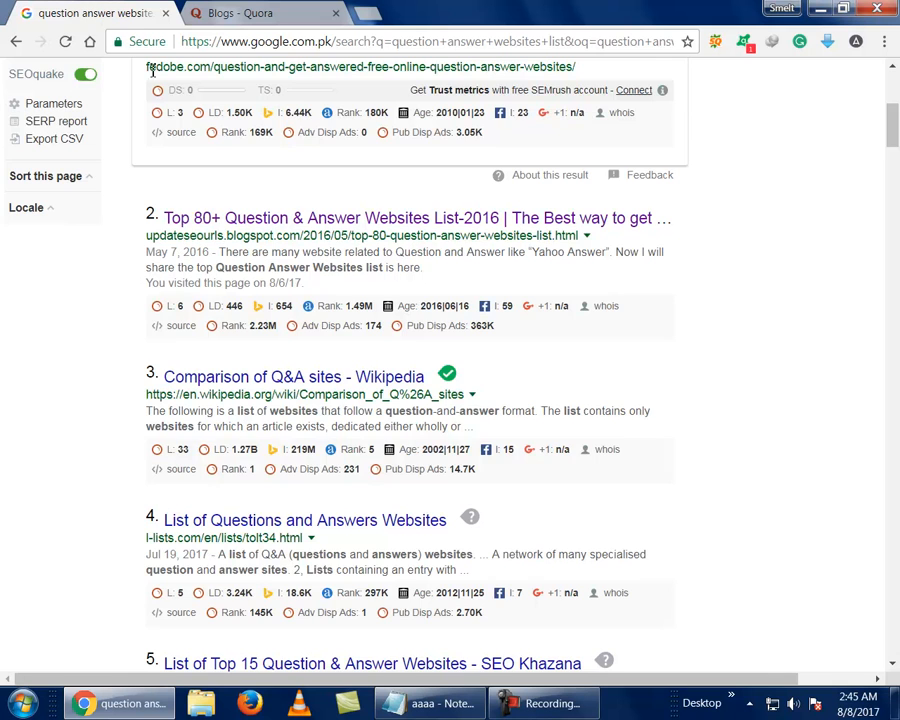
scroll(197, 108, up, 5)
scroll(197, 108, up, 1)
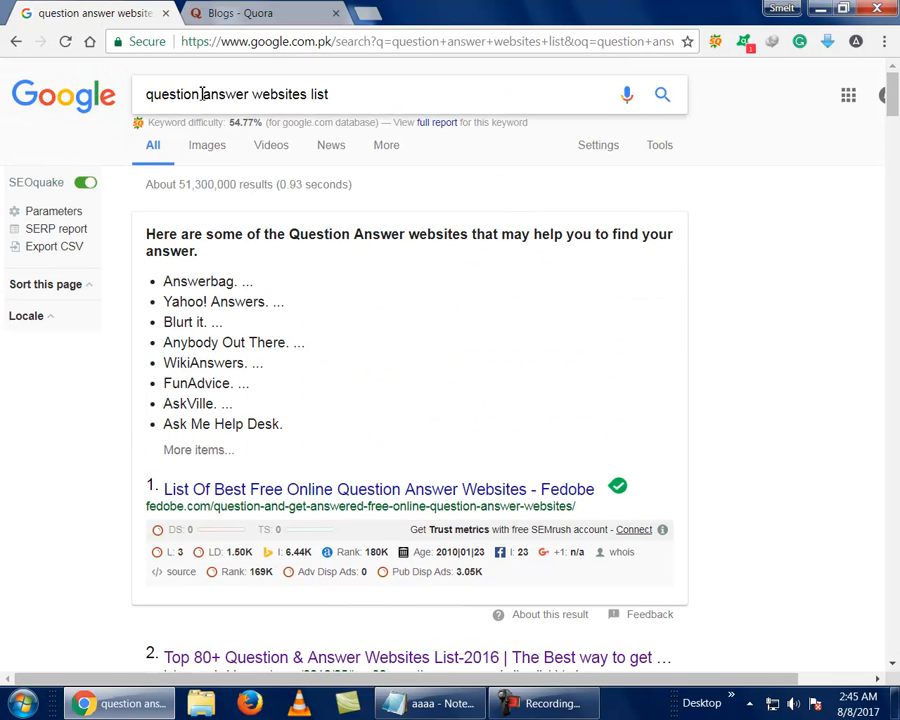
triple_click(202, 93)
right_click(202, 95)
click(230, 144)
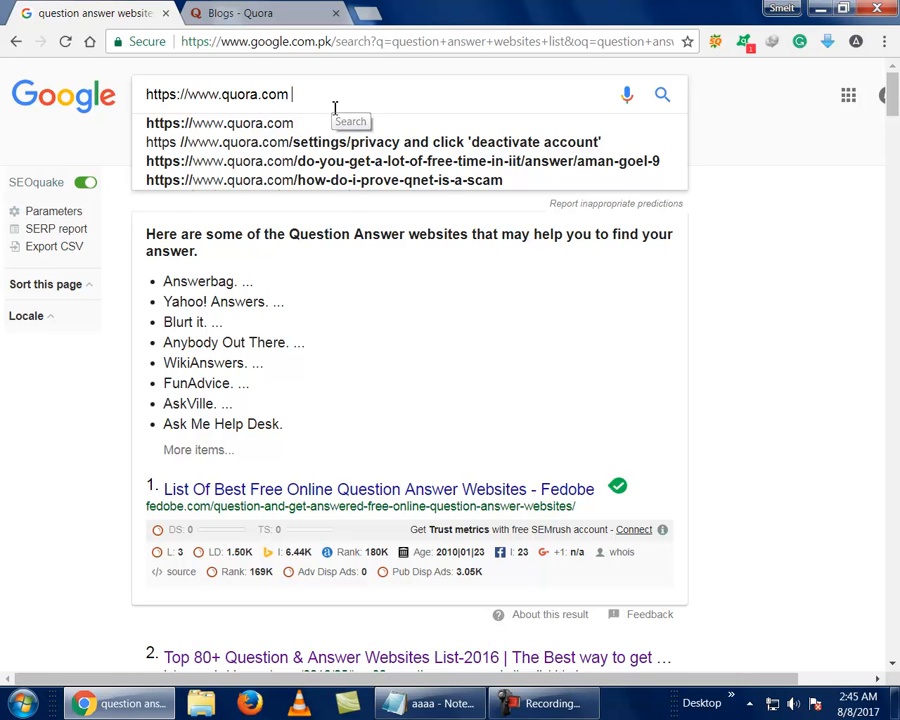
- Add the quoted phrase "seo link" after the Quora address, run the search, and look over the resulting Quora questions
text("")
key(Left)
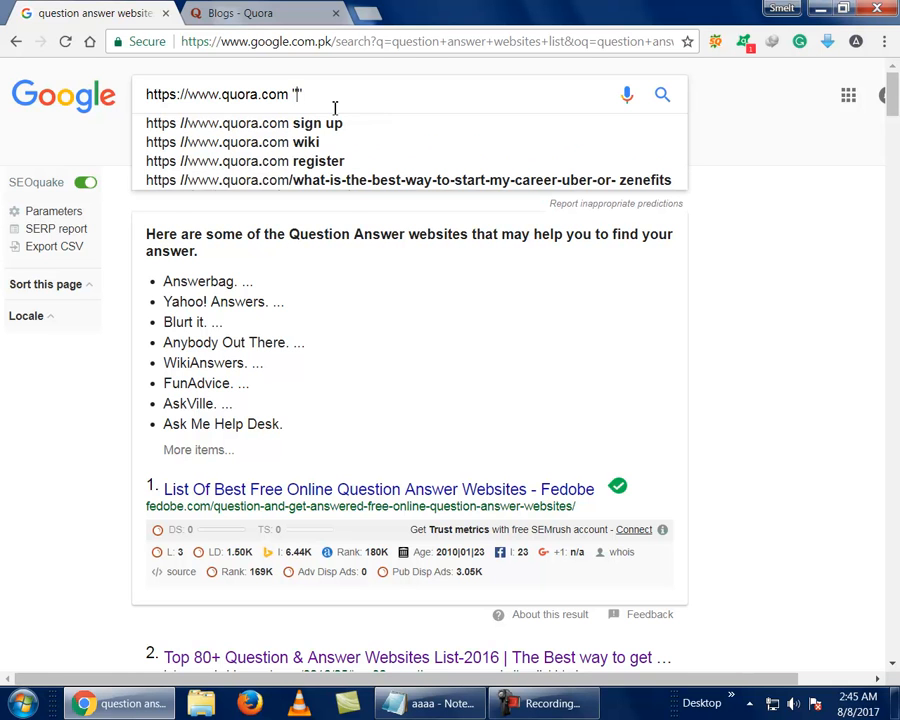
text(se)
key(Return)
text(o link)
key(Return)
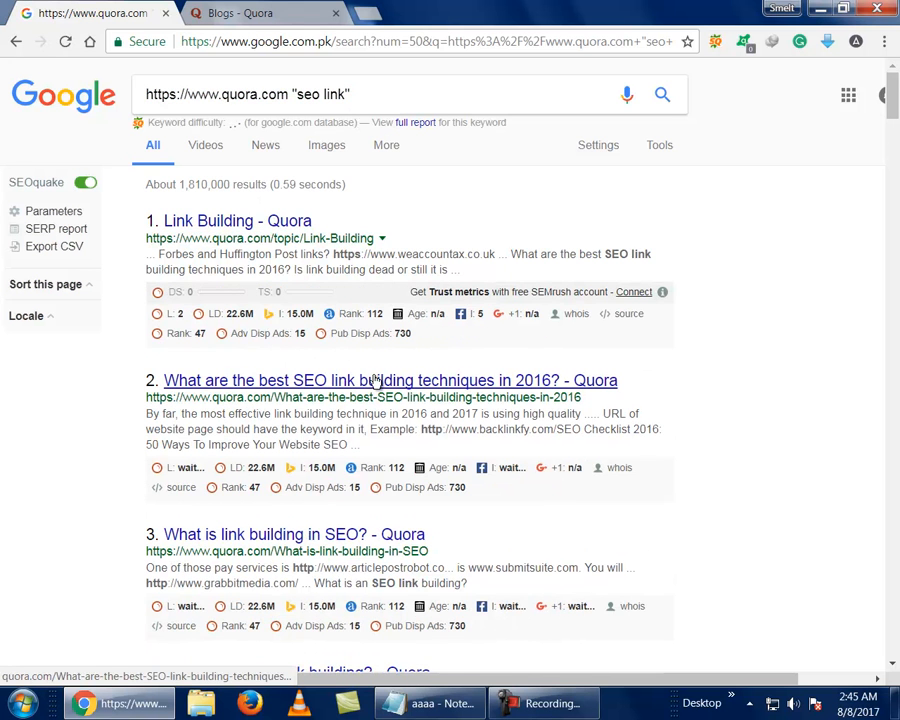
scroll(374, 378, down, 3)
scroll(376, 355, down, 2)
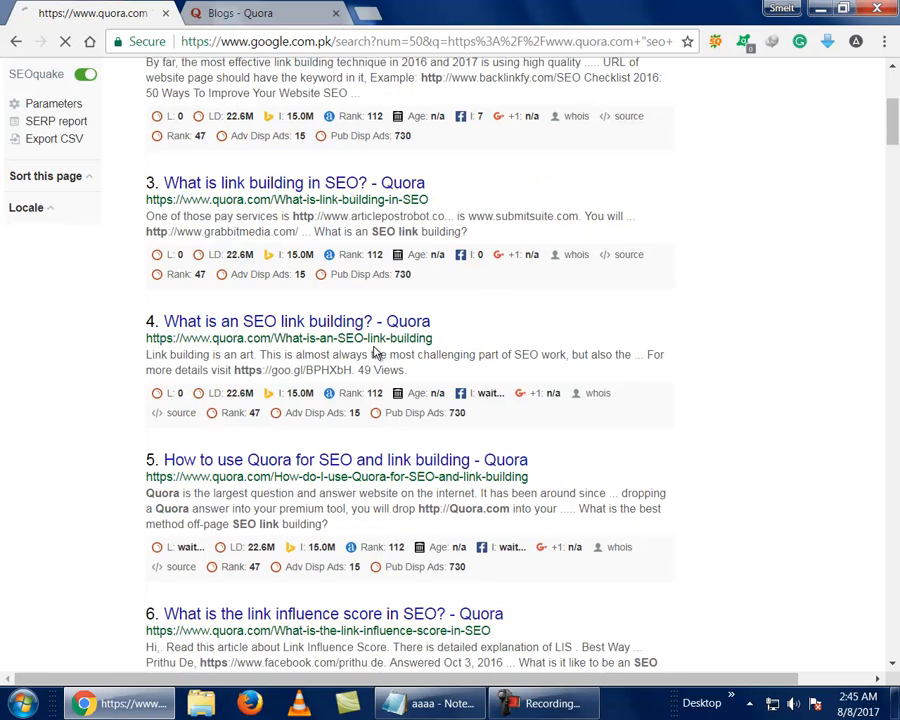
scroll(360, 330, down, 1)
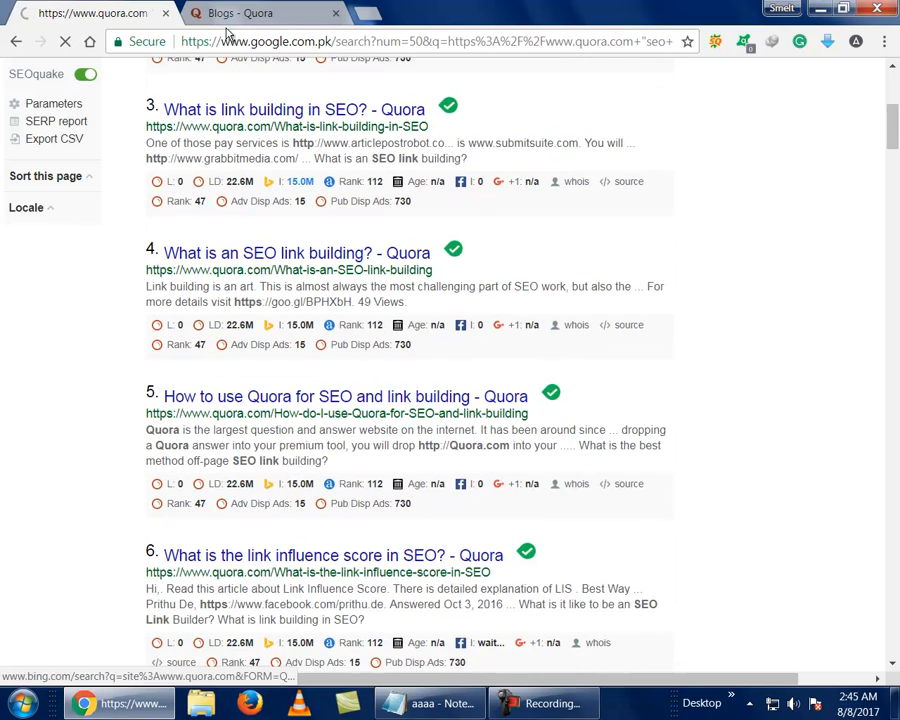
- Switch from the Google results to the Quora Blogs feed and check its question search field
click(227, 20)
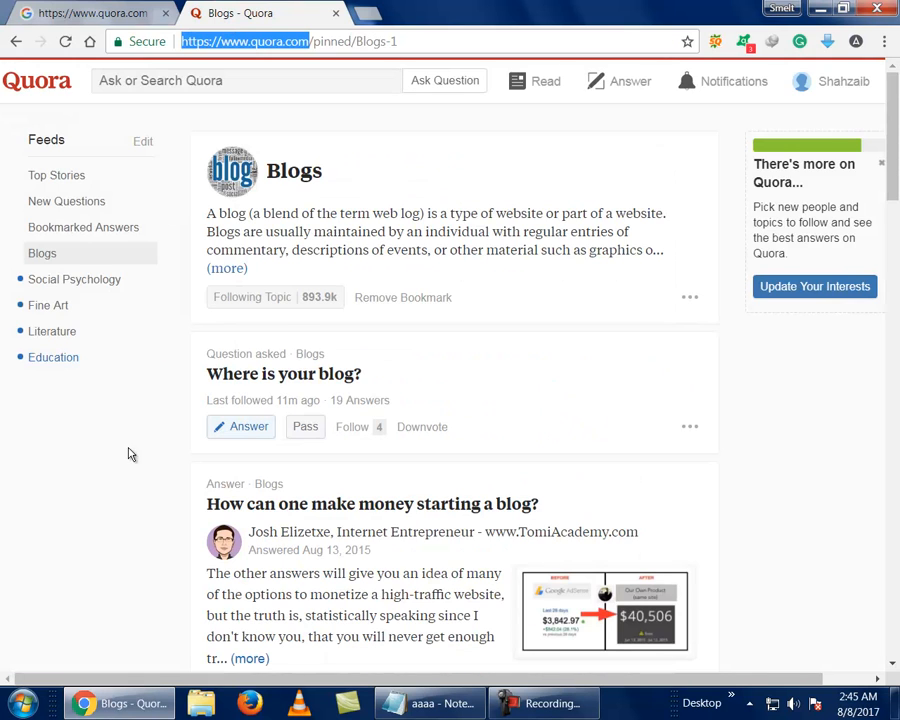
click(99, 24)
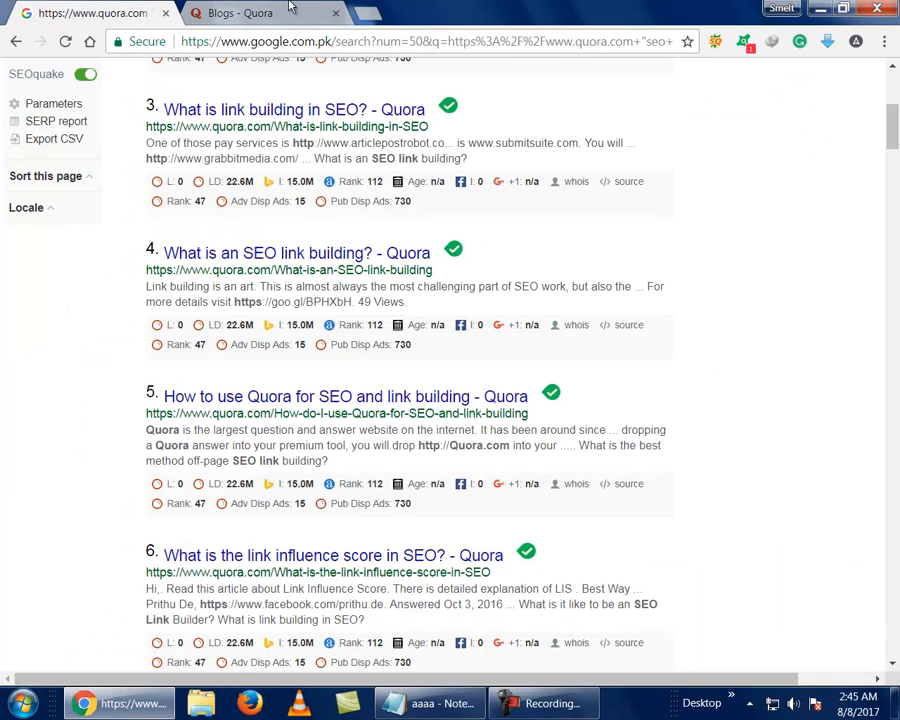
click(226, 13)
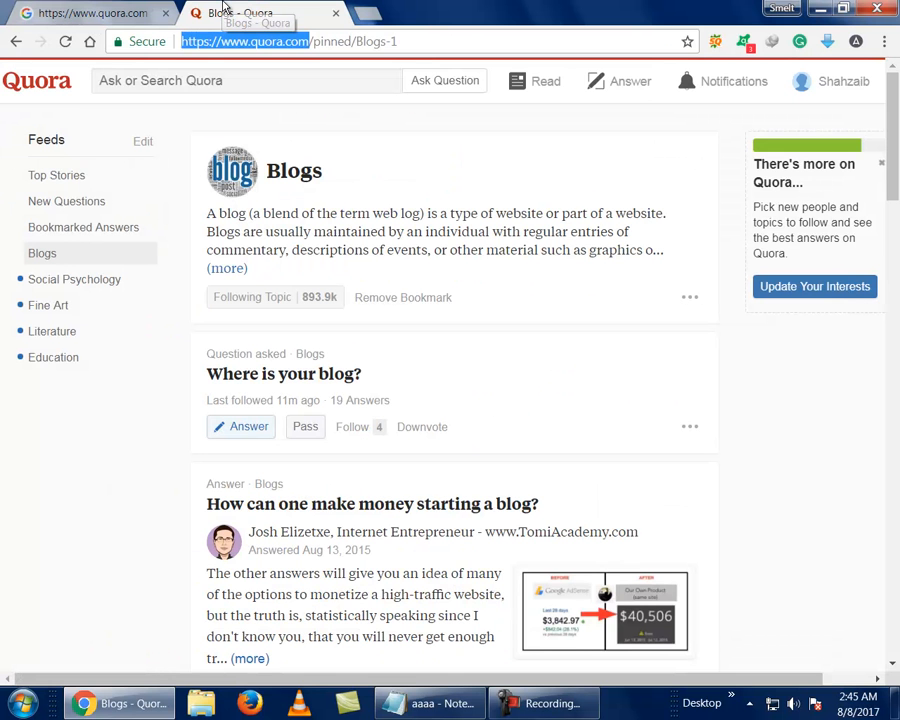
click(213, 88)
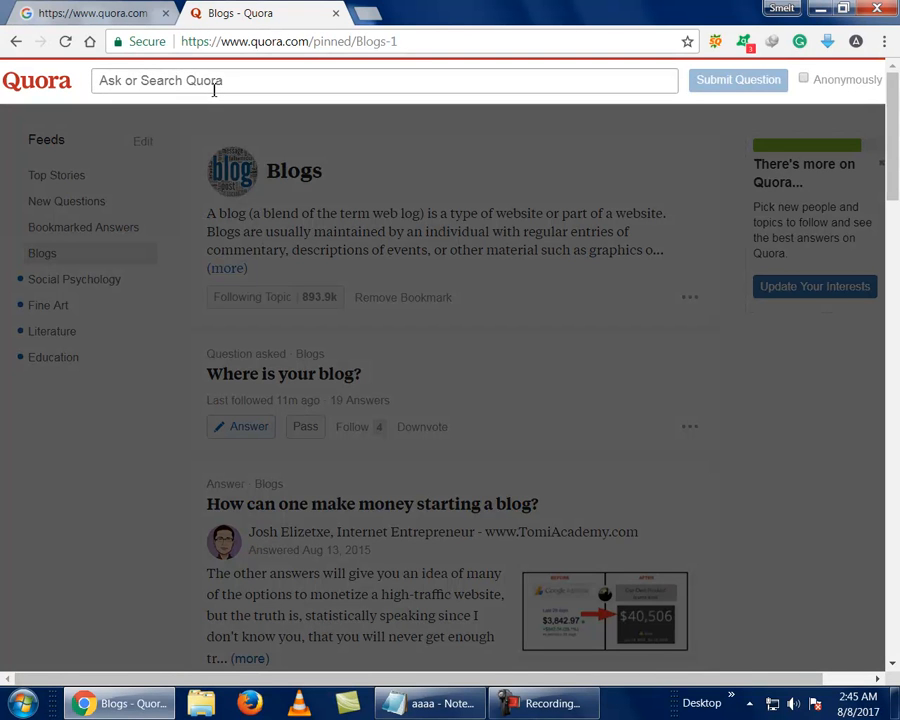
click(128, 460)
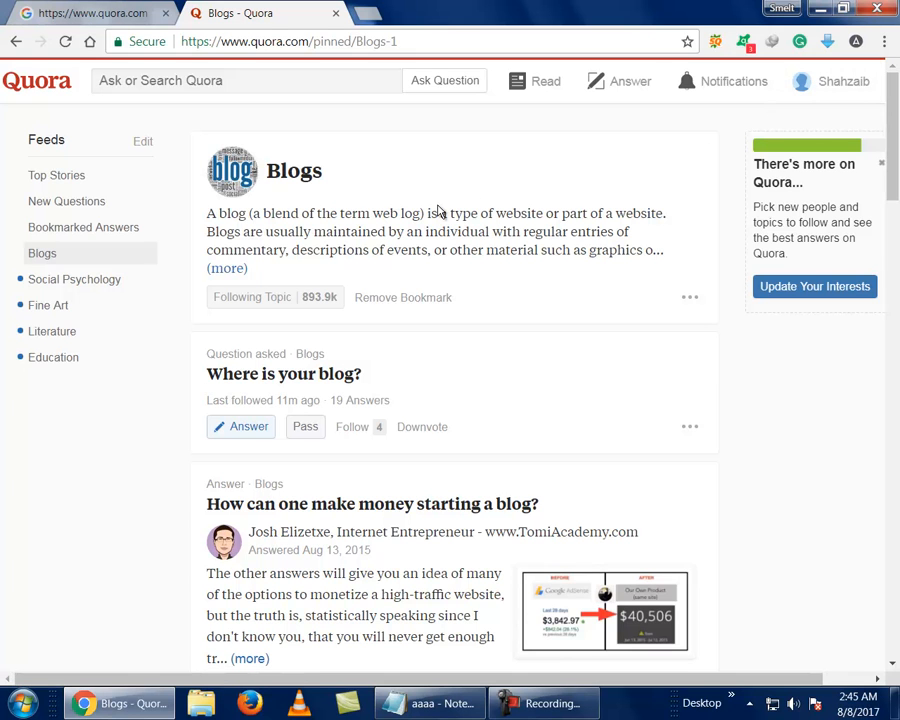
- Open the Blogs feed questions "How can one make money starting a blog?" and "What's the best way to bring traffic to a new blog?" in new tabs
mouse_move(84, 267)
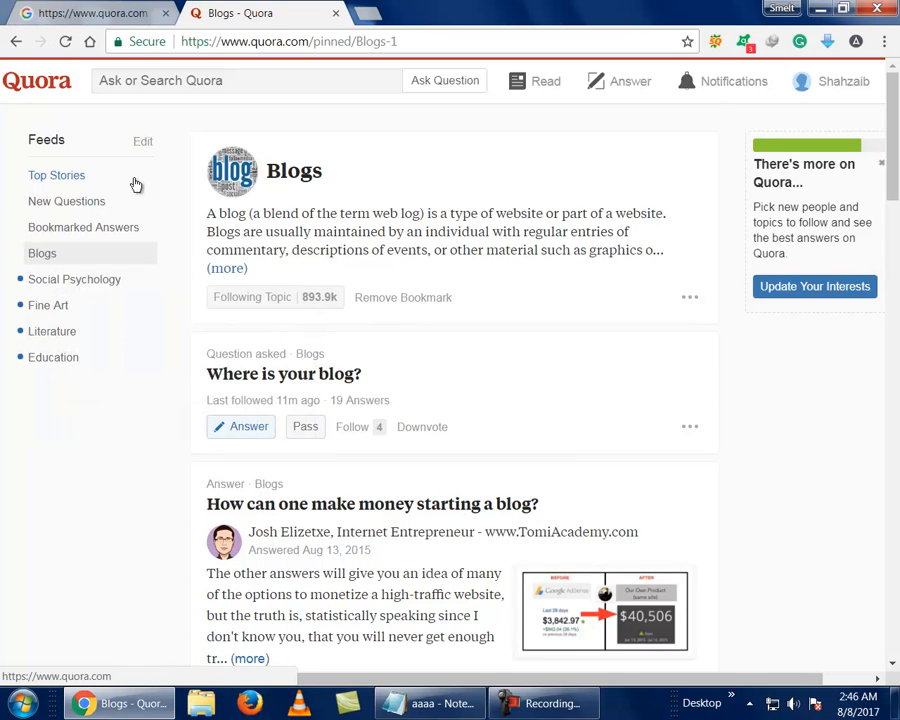
scroll(164, 230, down, 2)
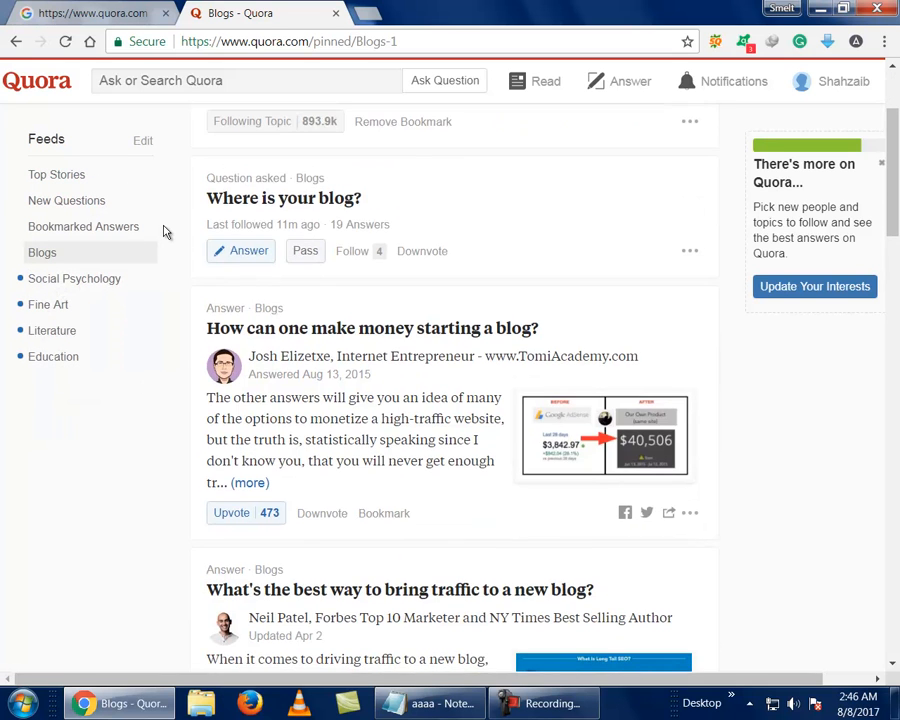
middle_click(318, 335)
middle_click(318, 335)
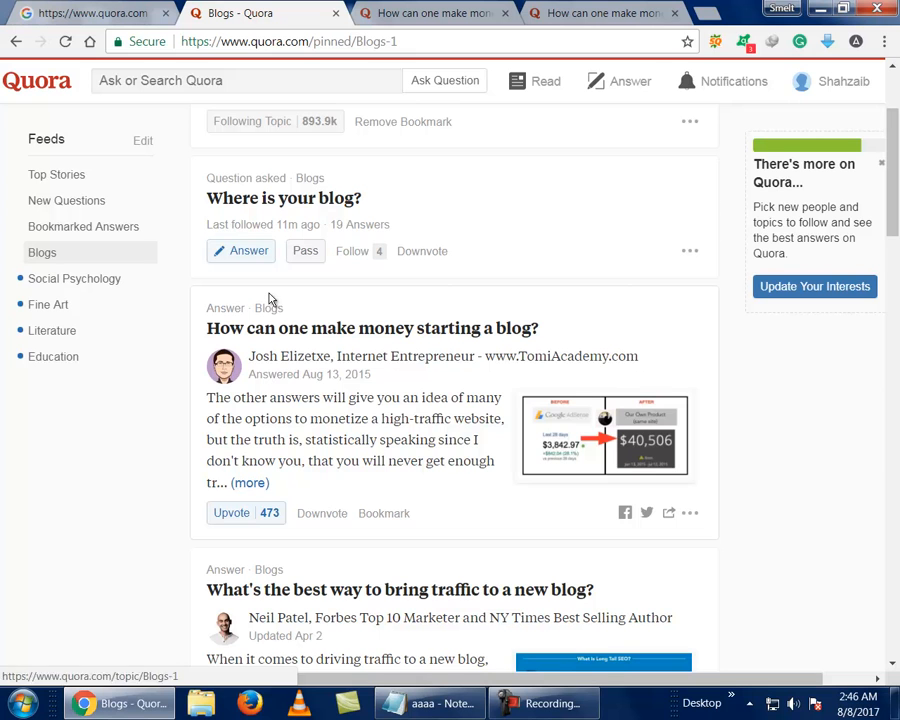
scroll(270, 298, down, 2)
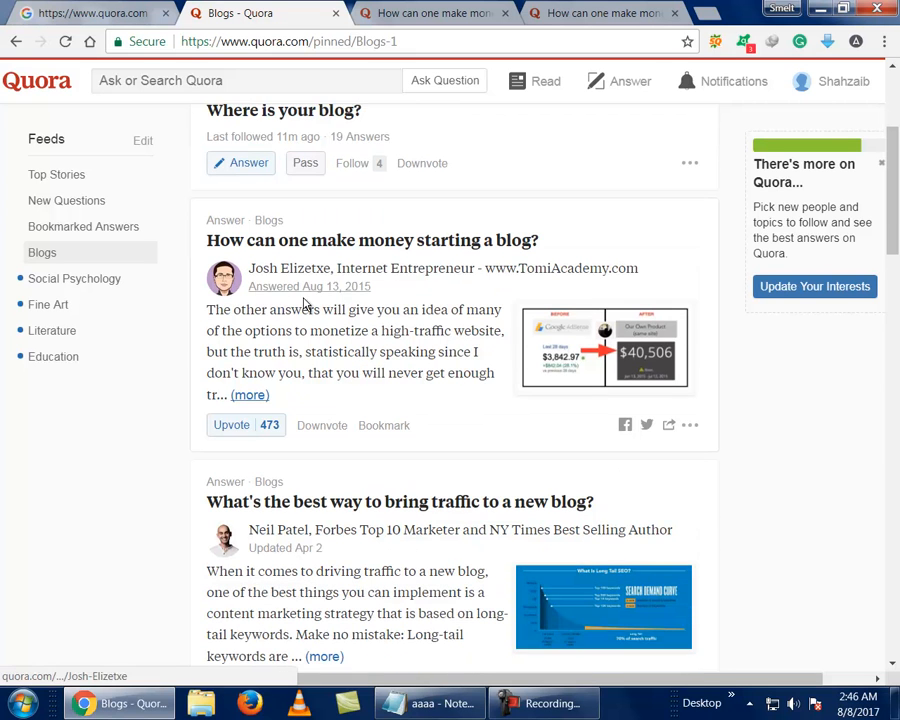
scroll(357, 290, down, 2)
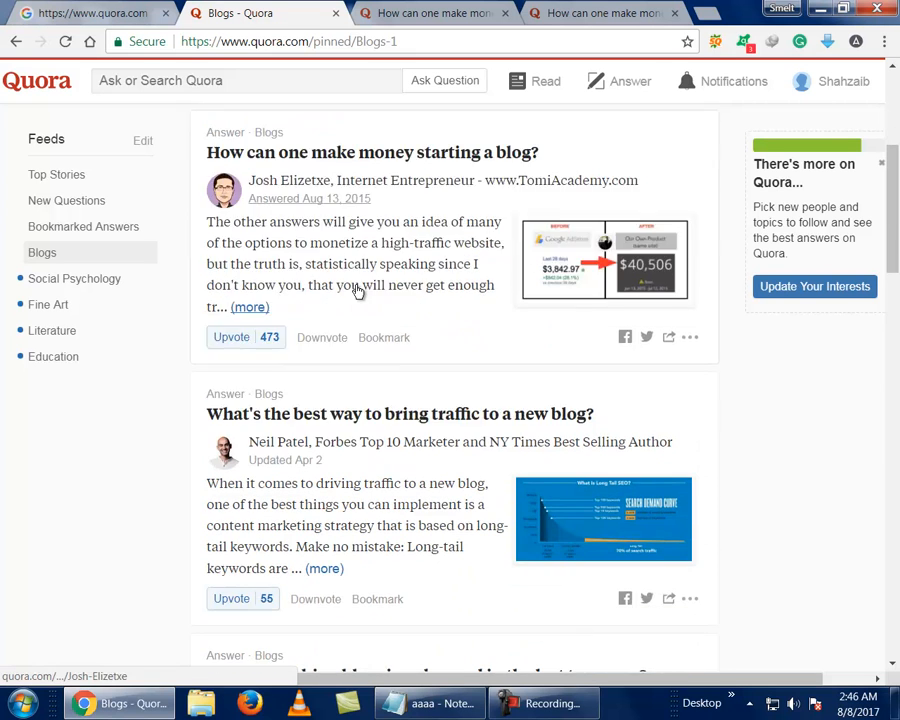
middle_click(285, 420)
- Look over the top answer to "How can one make money starting a blog?", including its embedded problogger.net link
click(333, 9)
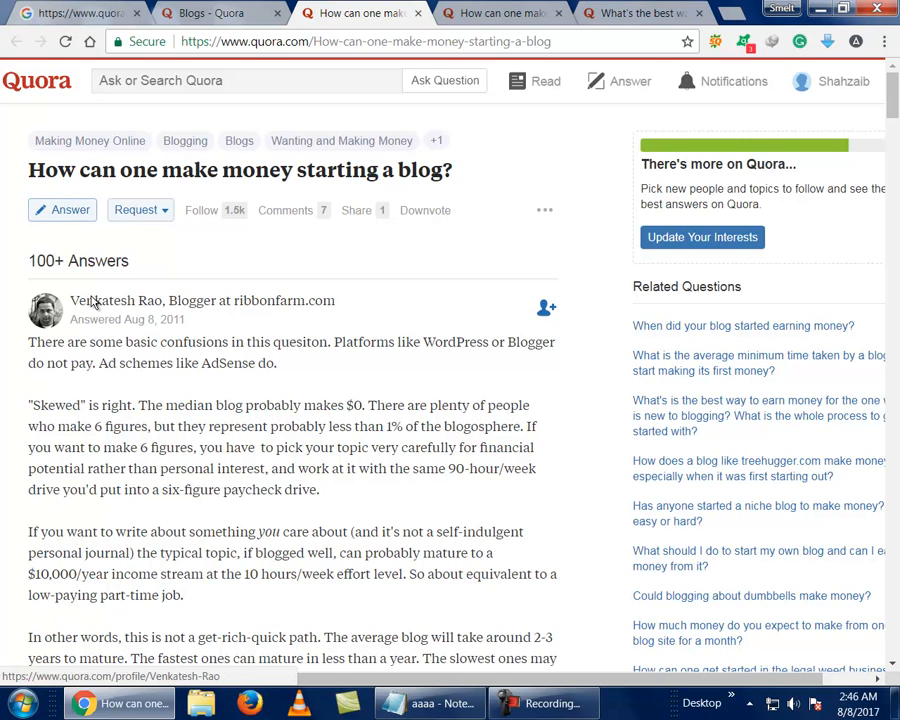
scroll(92, 280, down, 4)
scroll(92, 280, down, 10)
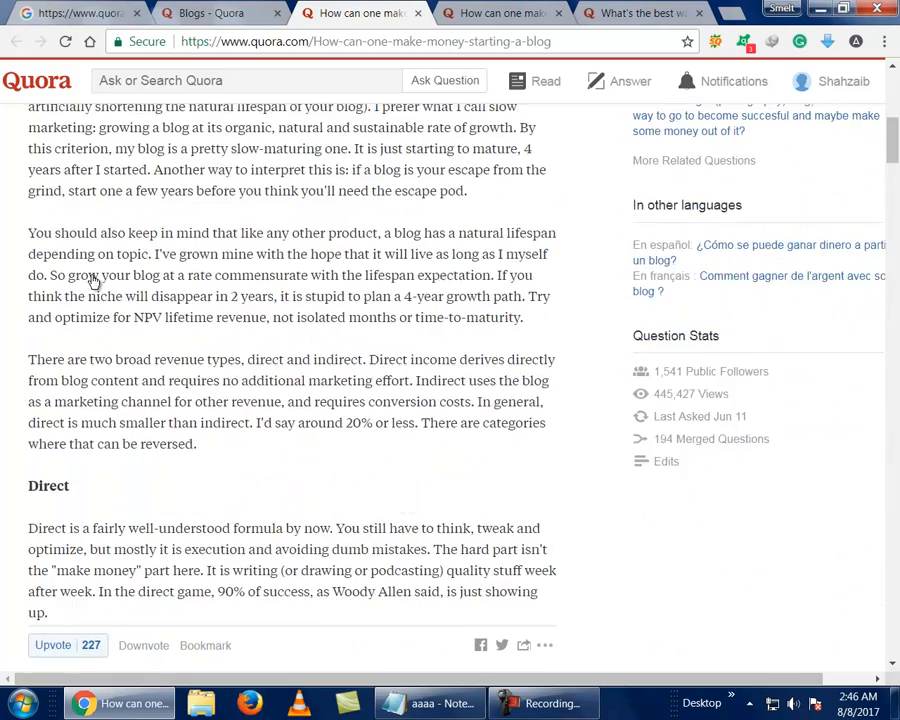
scroll(128, 420, down, 2)
scroll(128, 420, up, 5)
scroll(130, 421, up, 10)
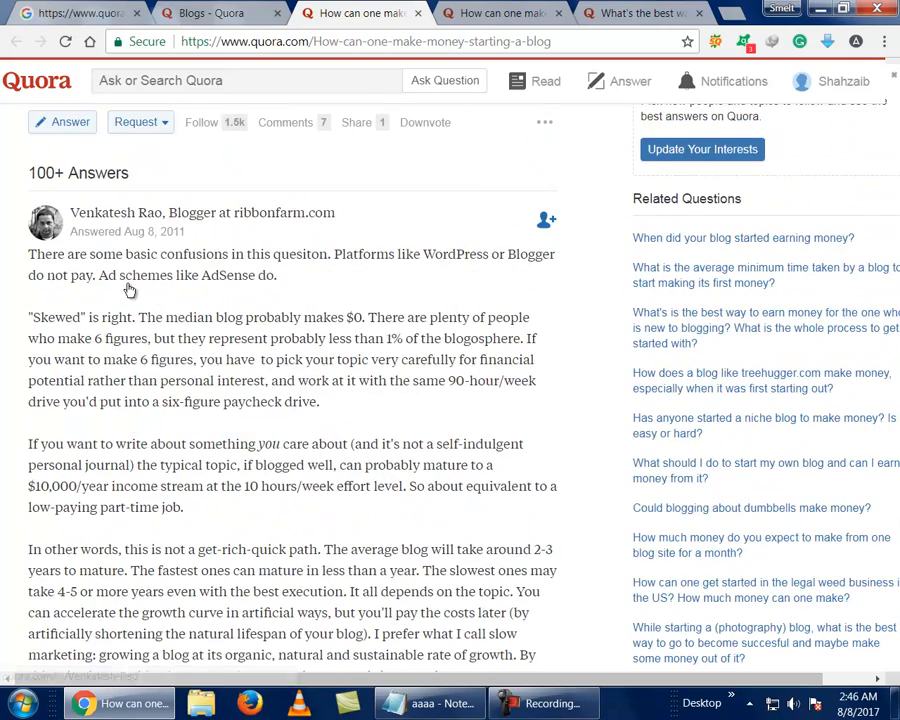
scroll(128, 288, down, 6)
scroll(128, 290, down, 9)
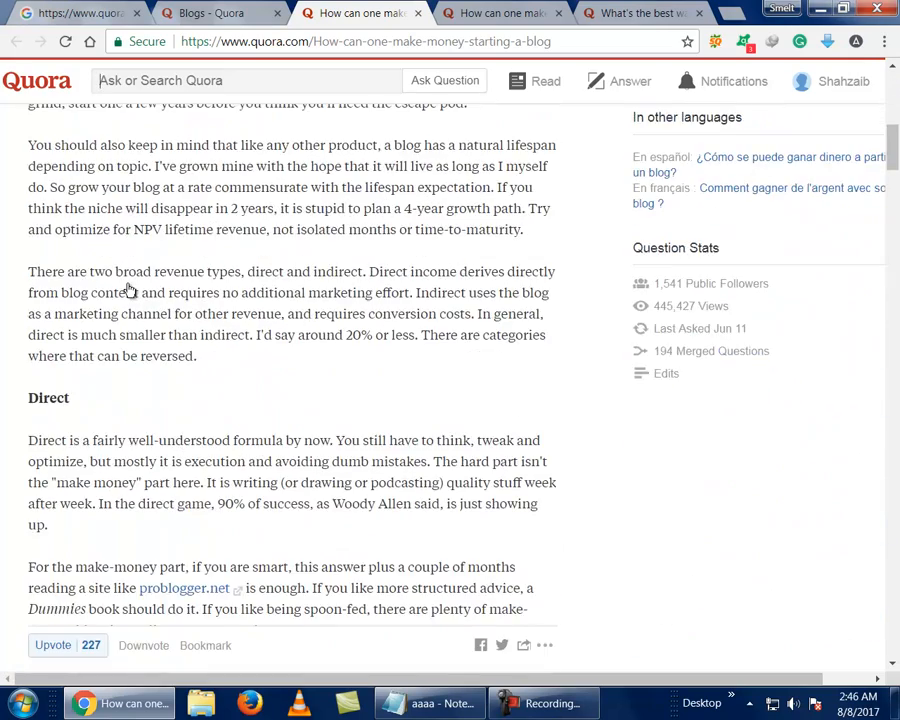
scroll(113, 195, down, 2)
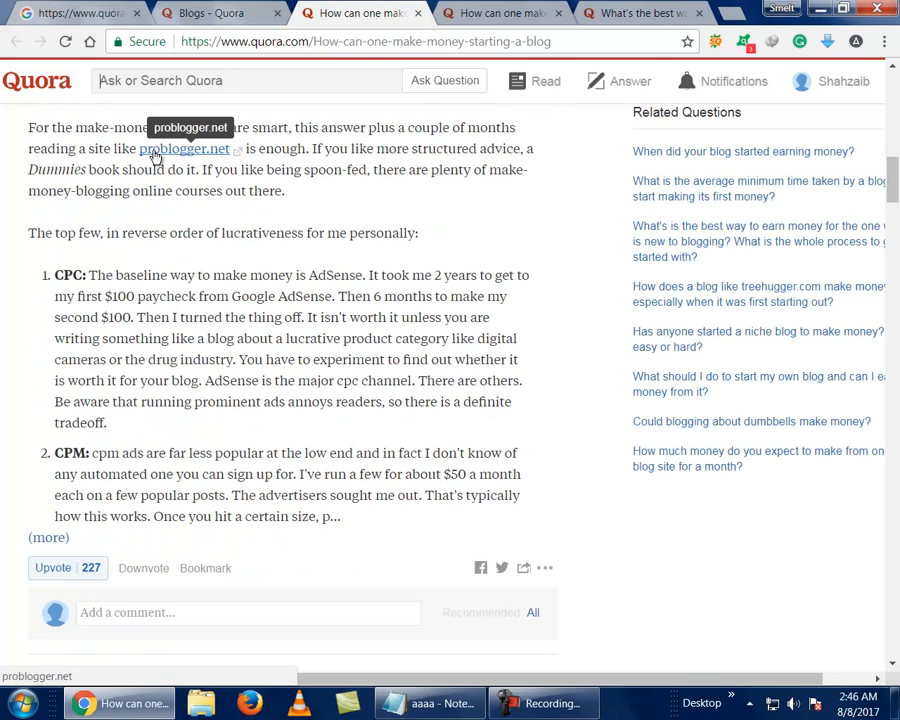
scroll(156, 158, down, 3)
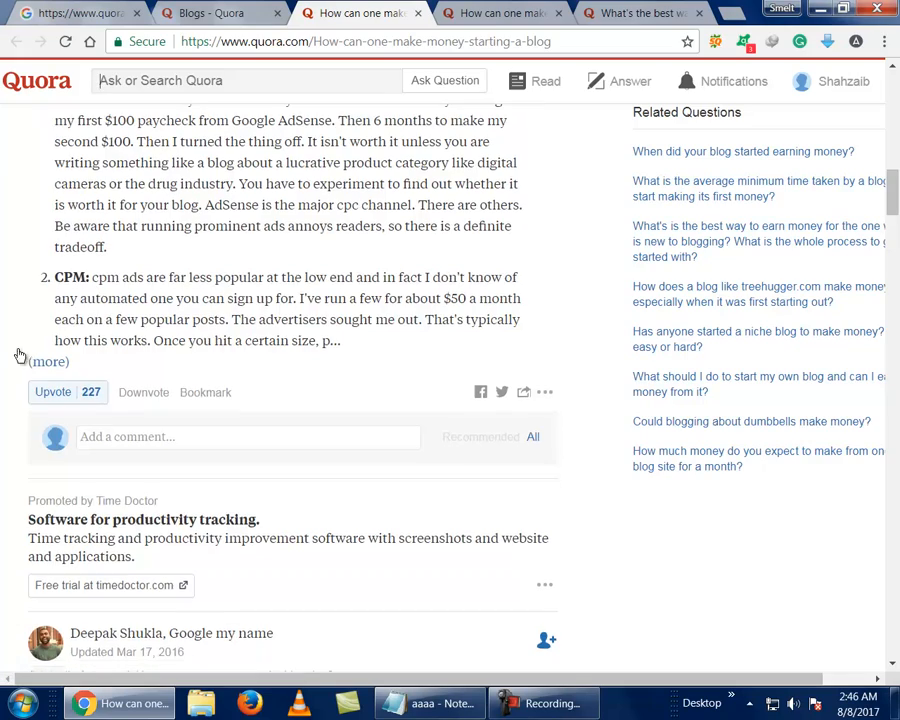
- Expand the full top answer, read through to its end, and review its opening paragraph about ad schemes
click(44, 366)
scroll(44, 370, down, 9)
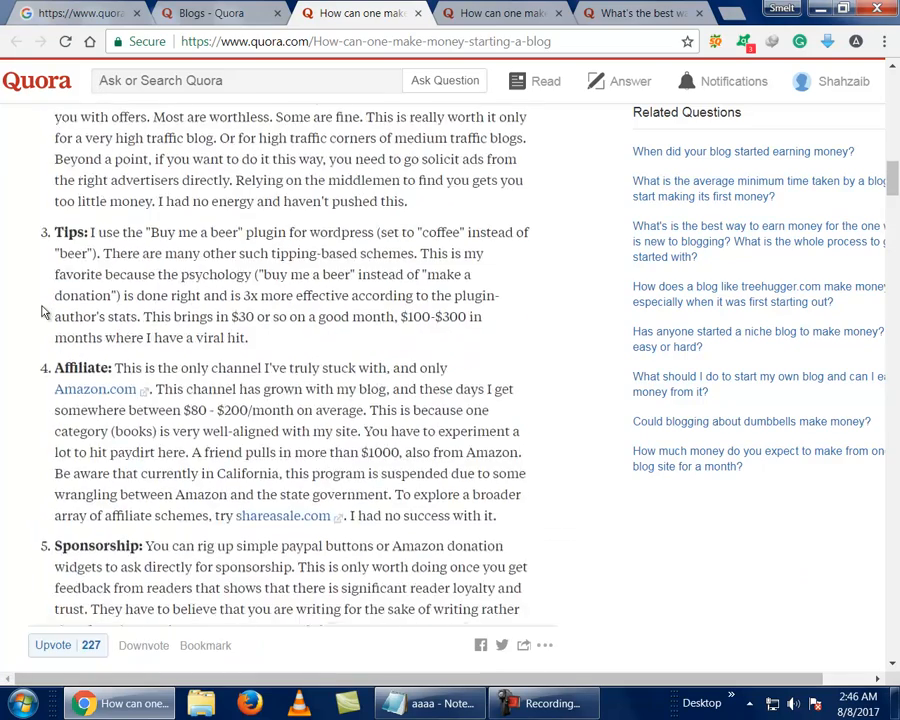
scroll(78, 227, down, 10)
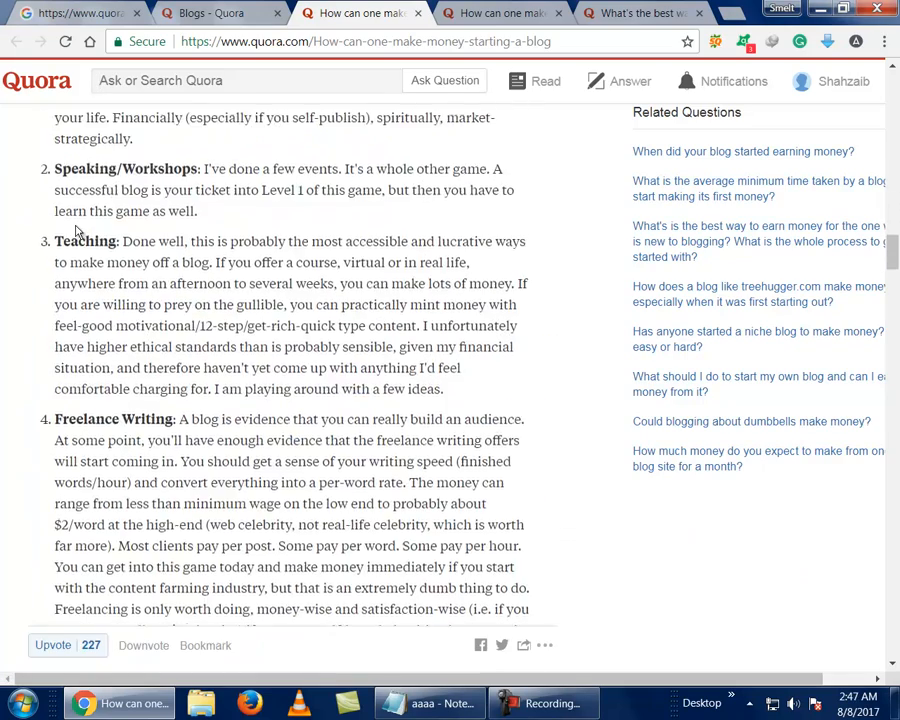
scroll(78, 227, down, 4)
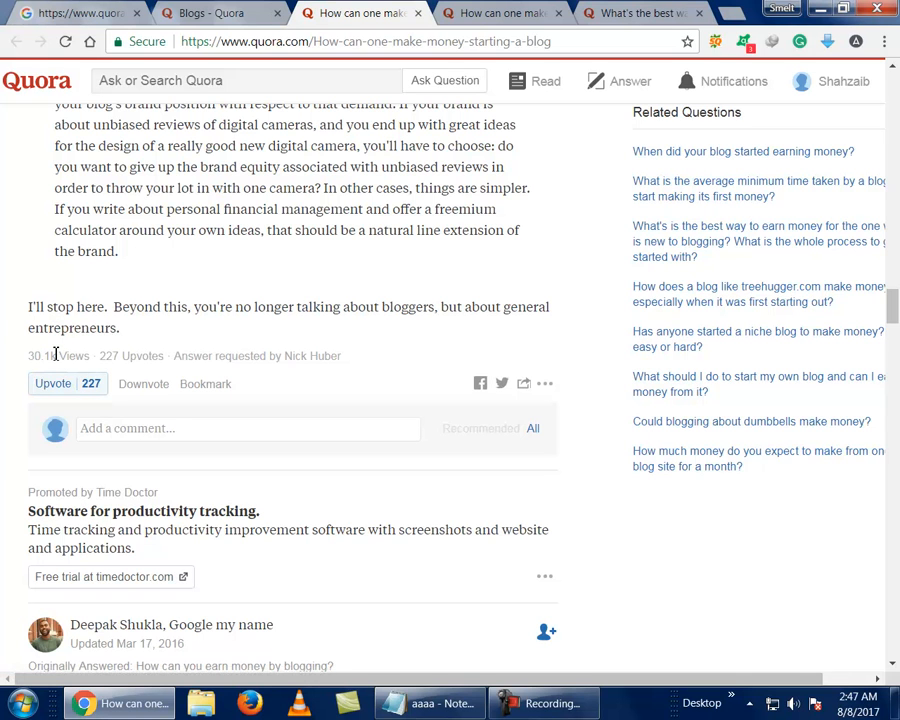
scroll(92, 346, up, 3)
scroll(92, 346, up, 8)
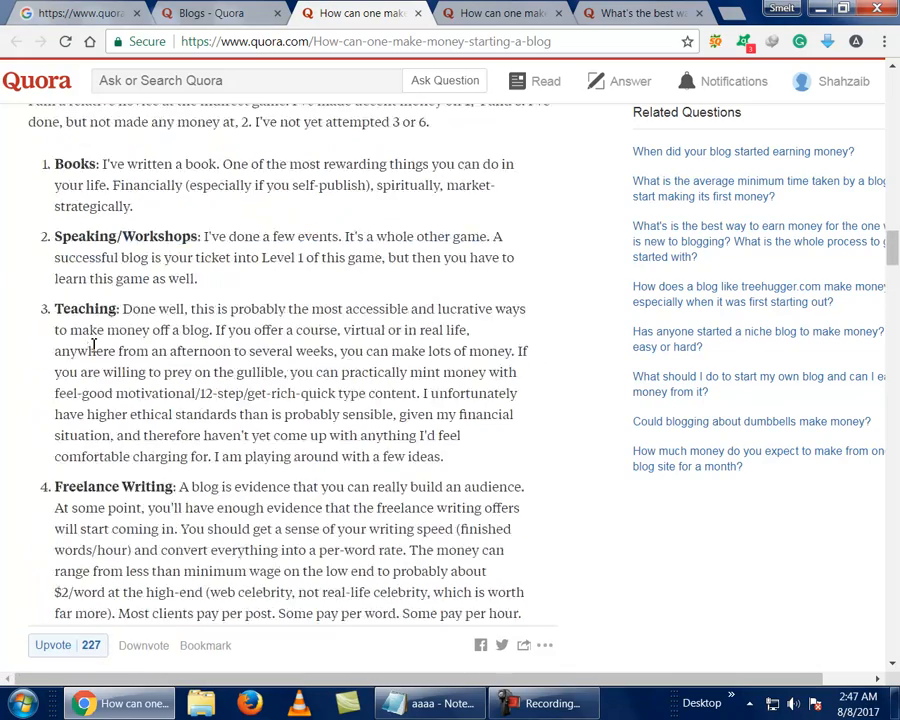
scroll(92, 346, up, 2)
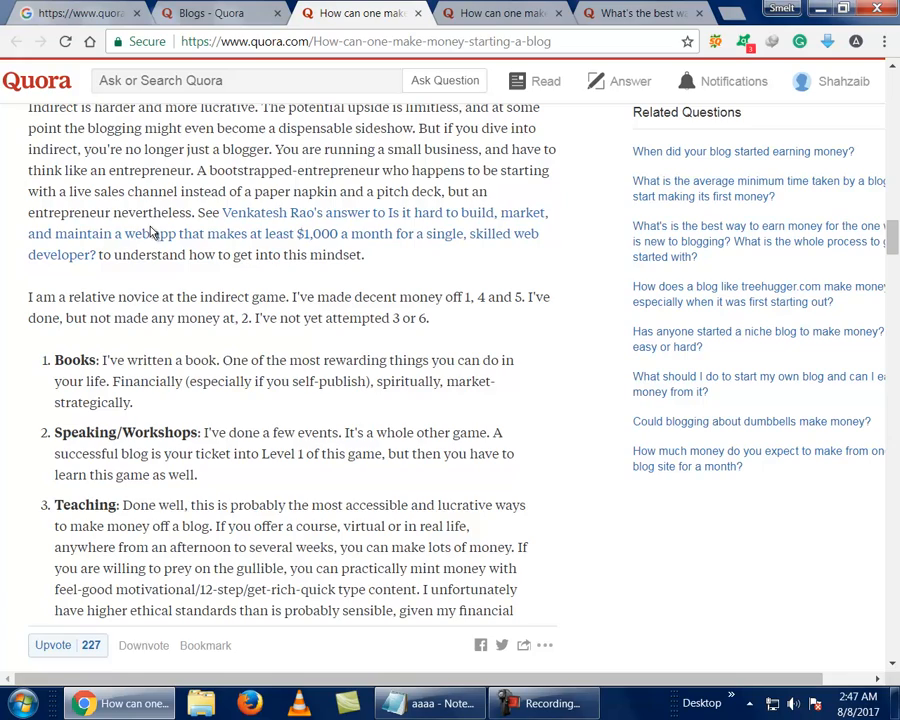
scroll(221, 235, up, 12)
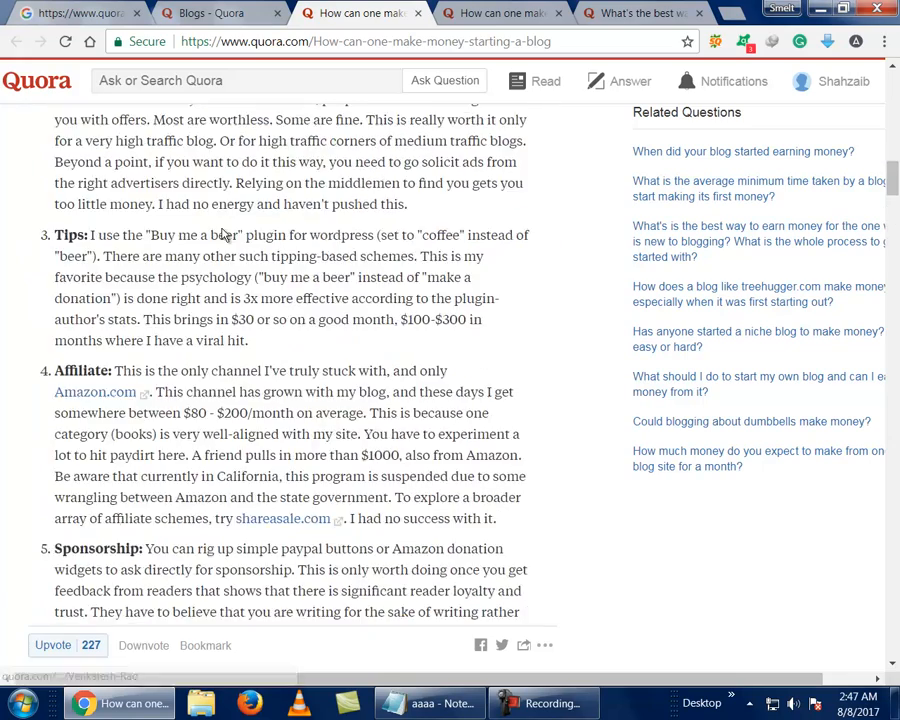
scroll(221, 235, up, 15)
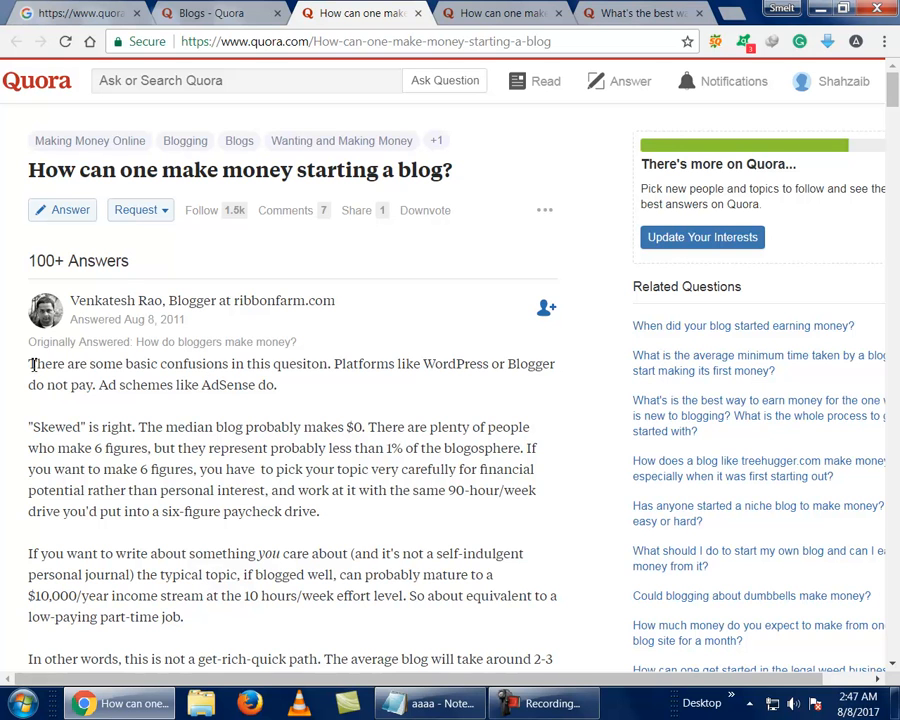
drag(33, 365, 108, 385)
double_click(108, 385)
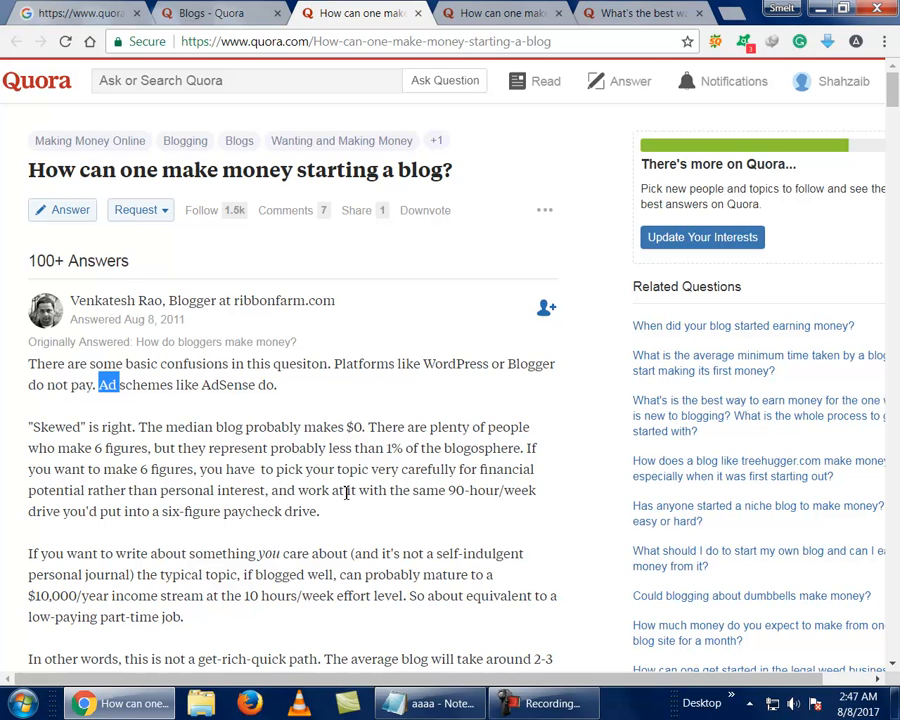
click(208, 385)
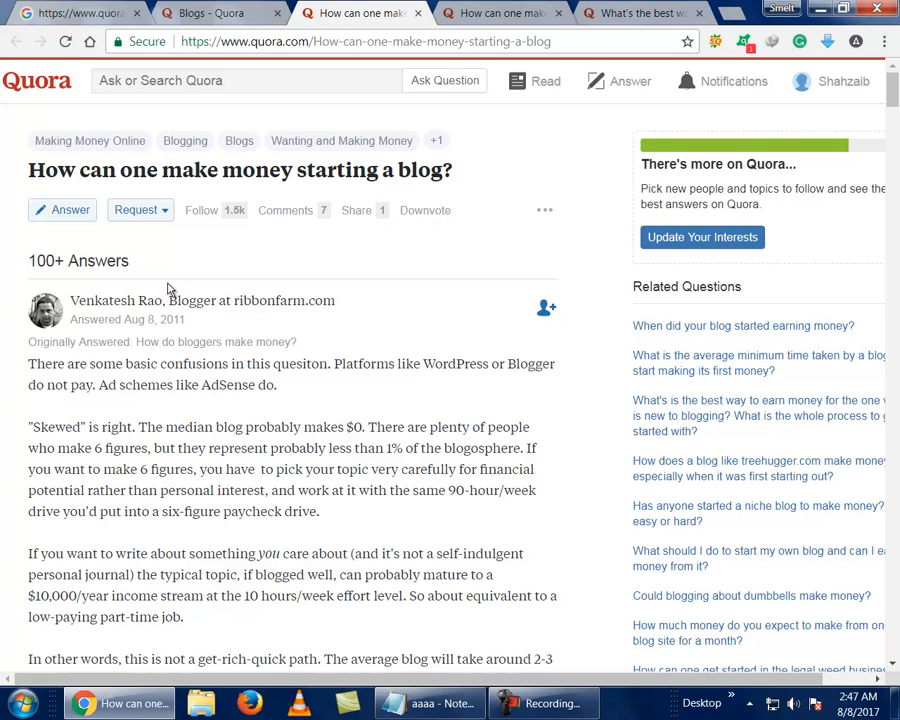
- Start an answer to "How can one make money starting a blog?" with the sample text "wssdasdsads"
click(65, 210)
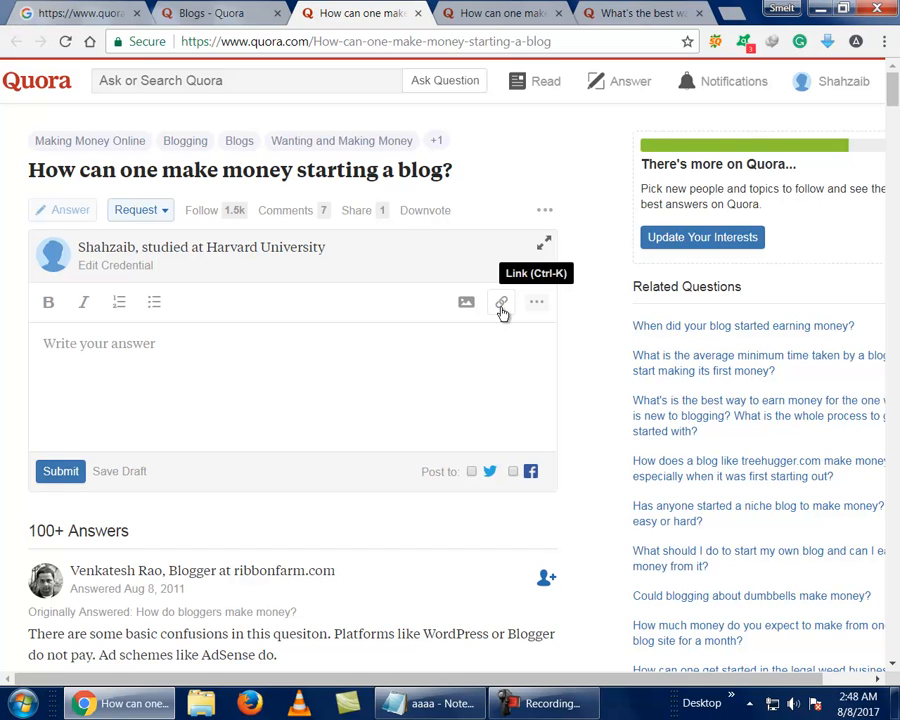
text(wssdasdsads)
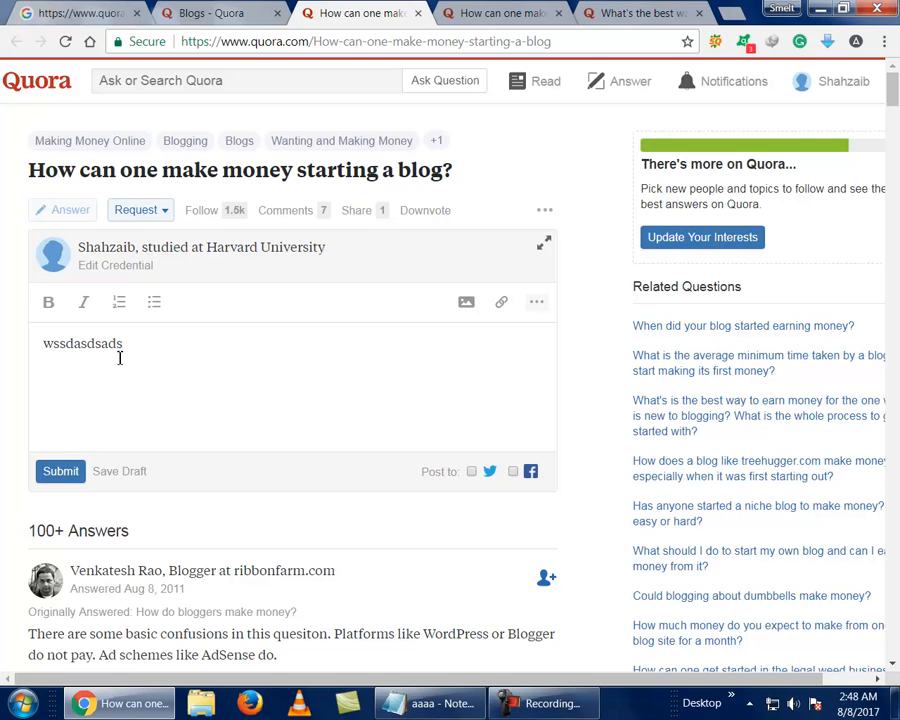
drag(121, 357, 95, 354)
click(94, 354)
click(502, 303)
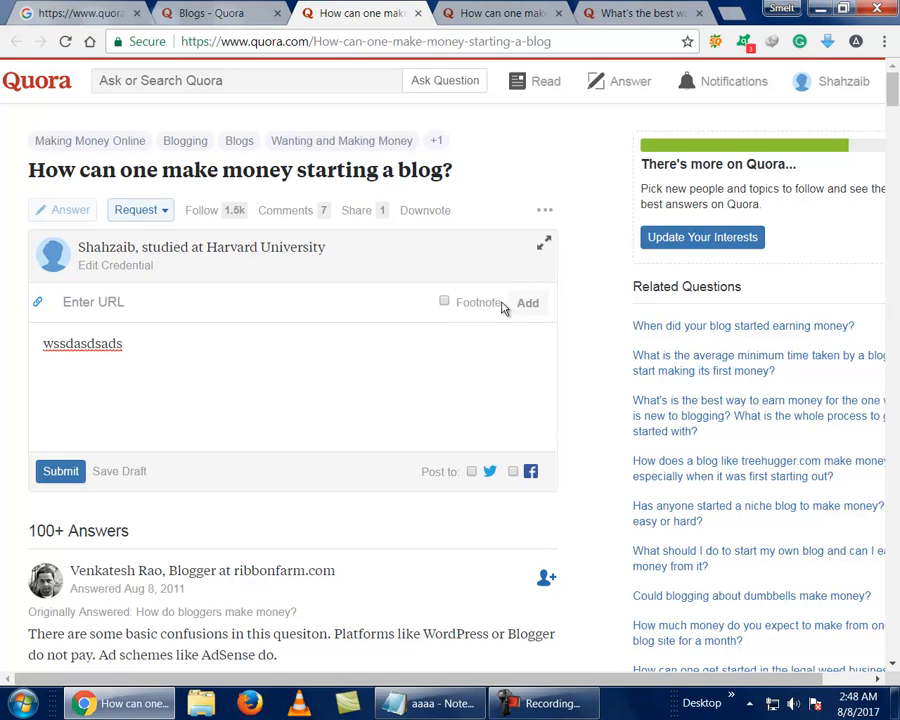
right_click(220, 307)
click(259, 404)
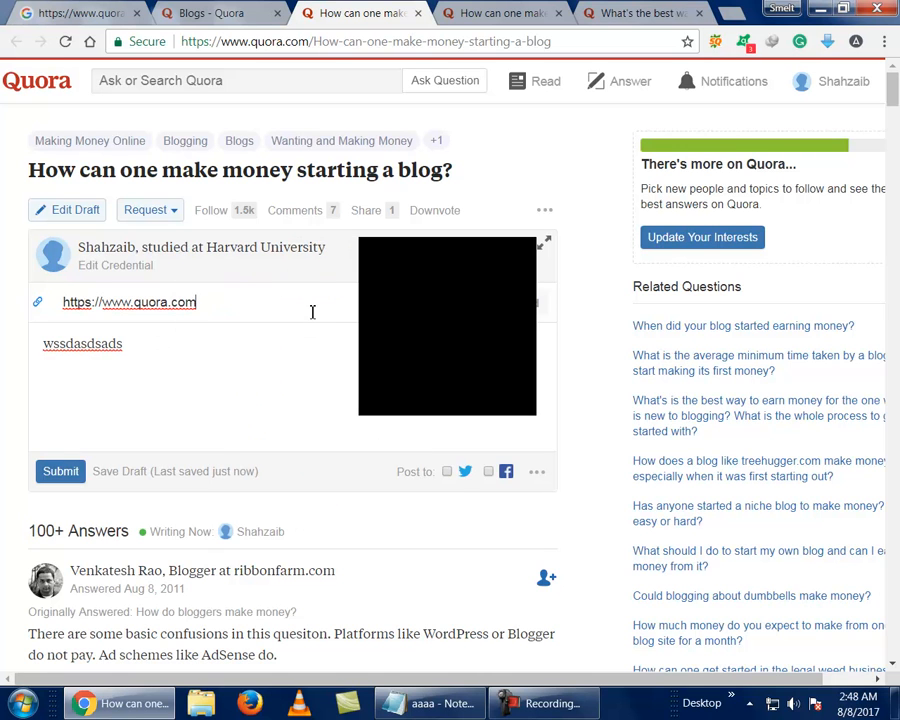
click(307, 347)
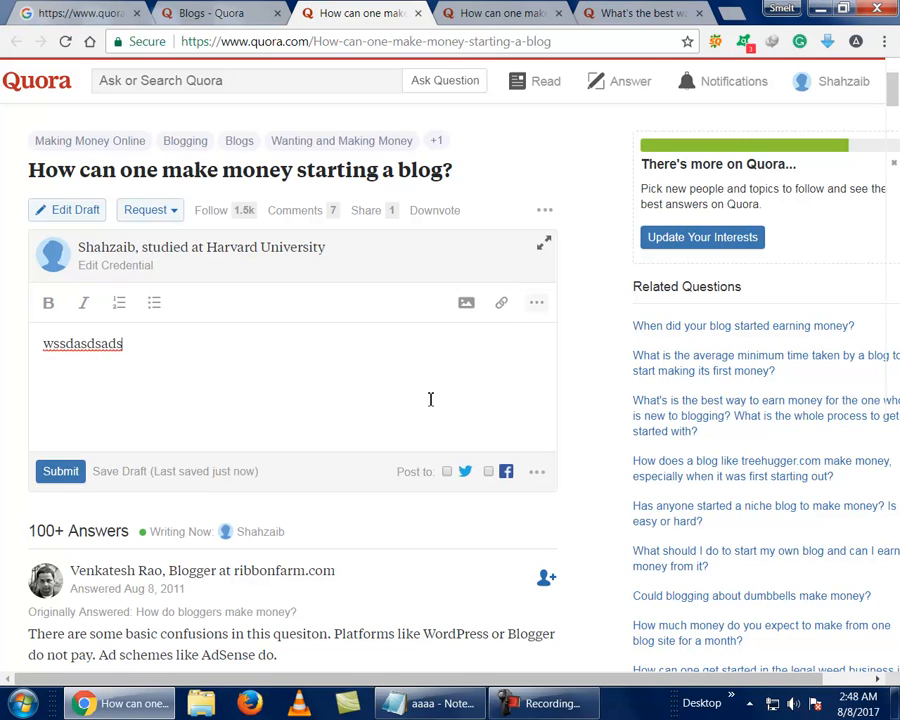
mouse_move(95, 346)
mouse_down()
mouse_move(135, 345)
mouse_move(102, 352)
mouse_up()
click(309, 334)
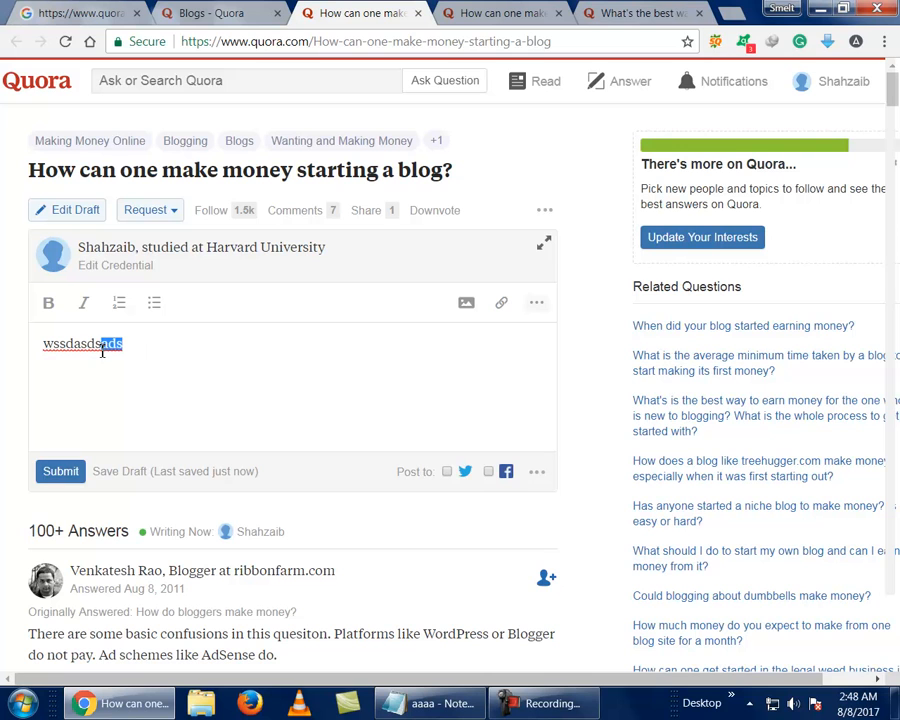
click(502, 303)
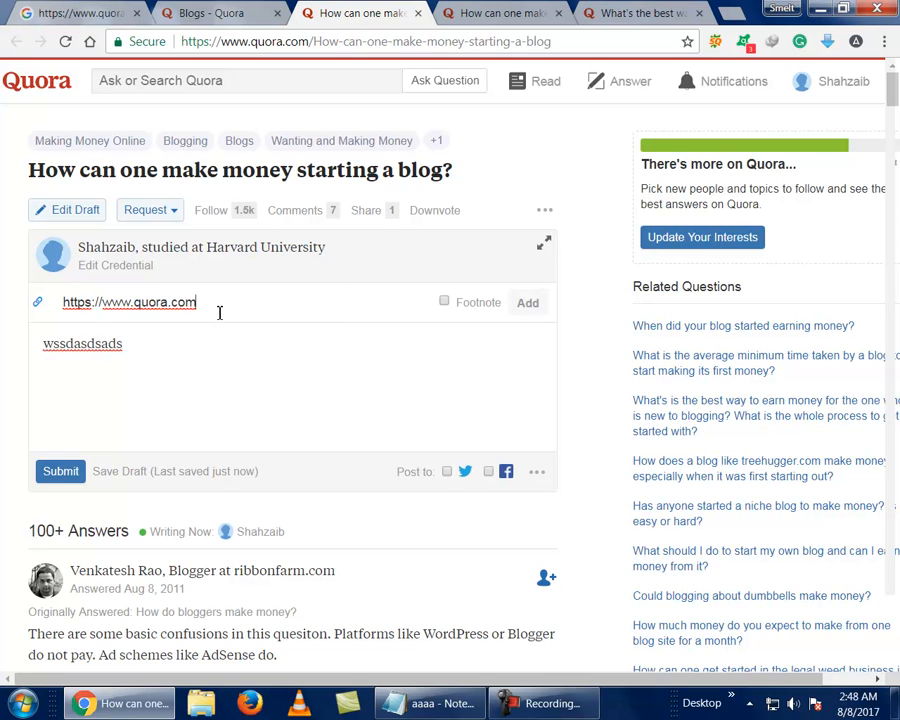
click(524, 304)
click(111, 347)
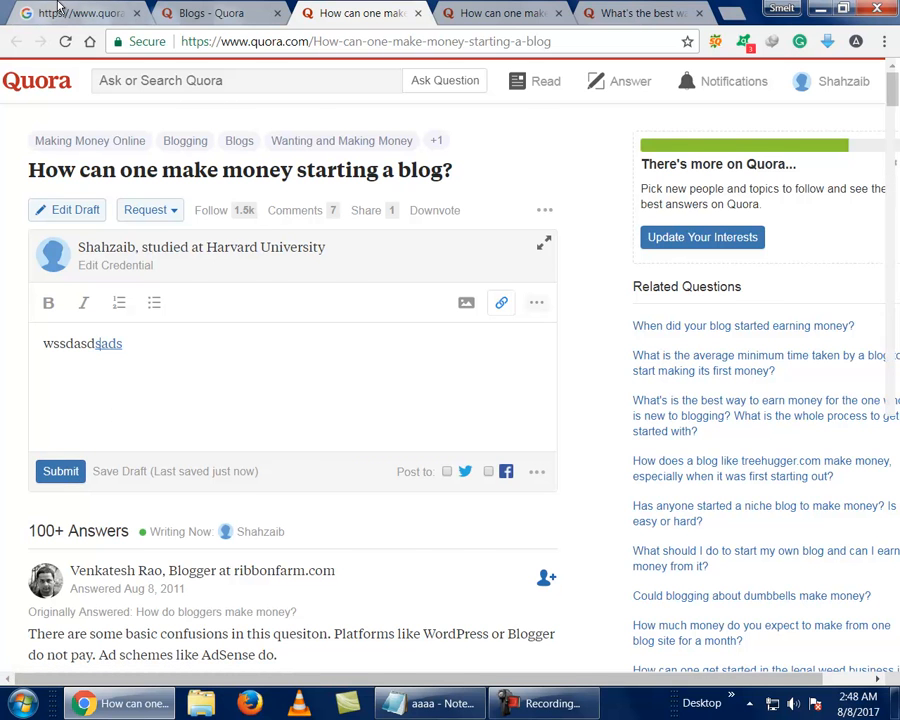
- Return to the Google results for "question answer websites list" and open the Fedobe list of free online question answer websites
click(16, 41)
click(16, 41)
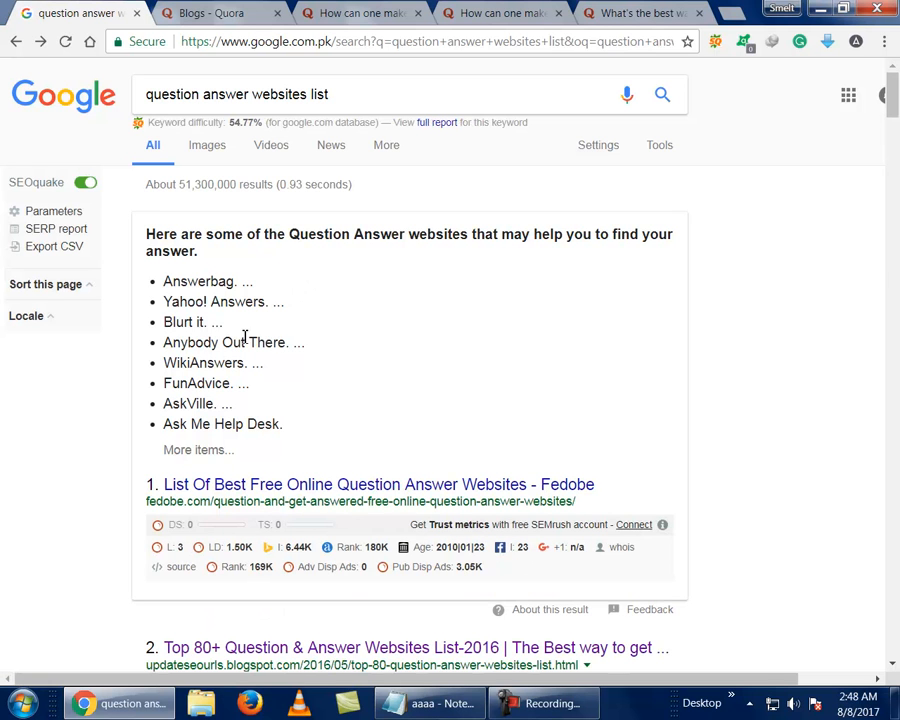
click(190, 447)
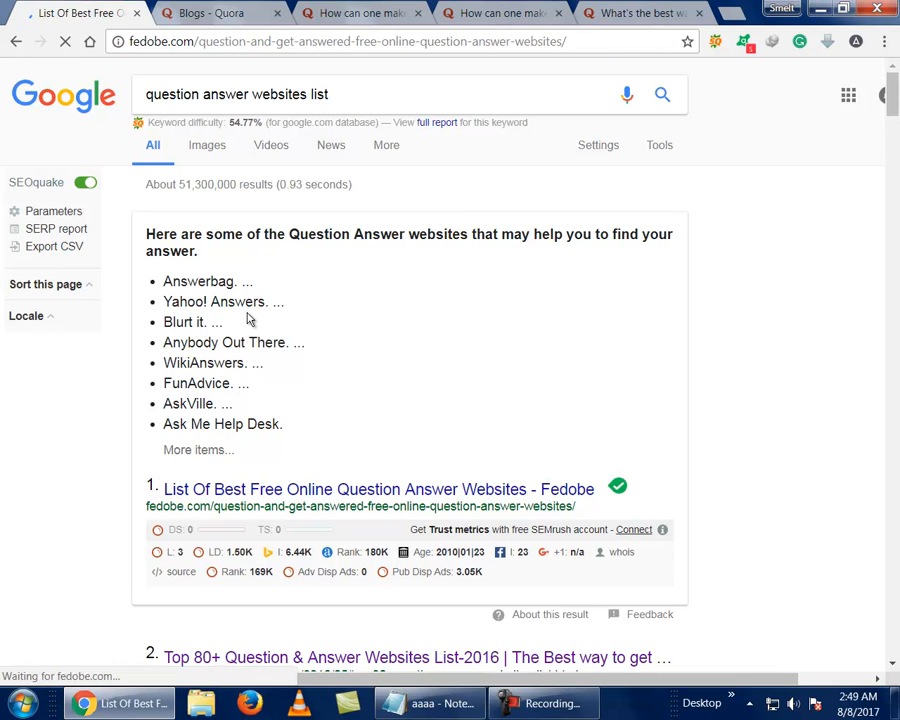
- Dismiss the pop-up on the Fedobe page and read through its list of question answer websites from Answerbag to Cramster
scroll(250, 319, down, 5)
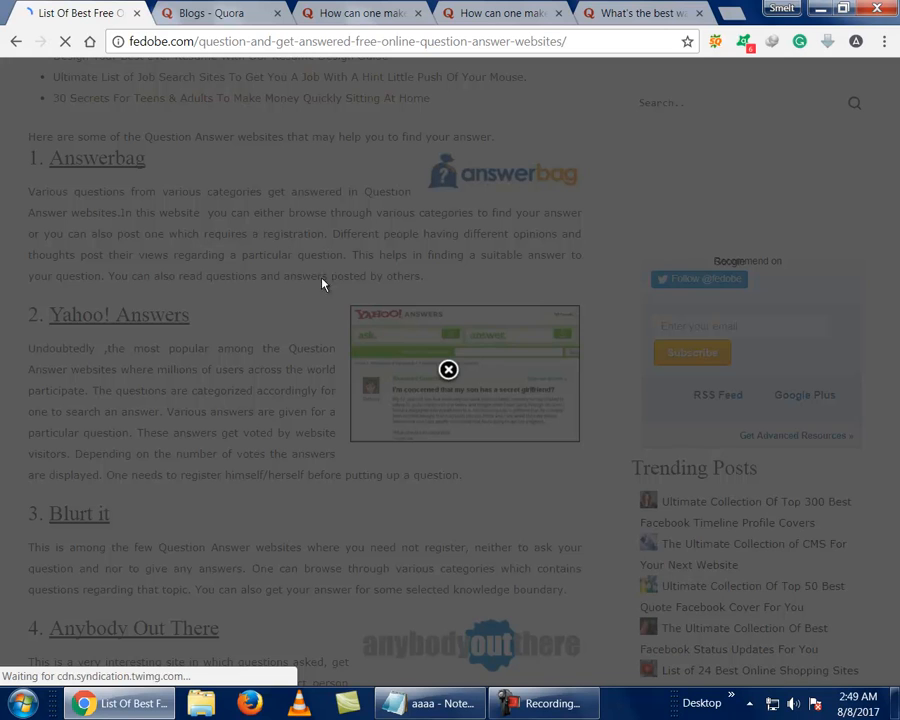
click(448, 370)
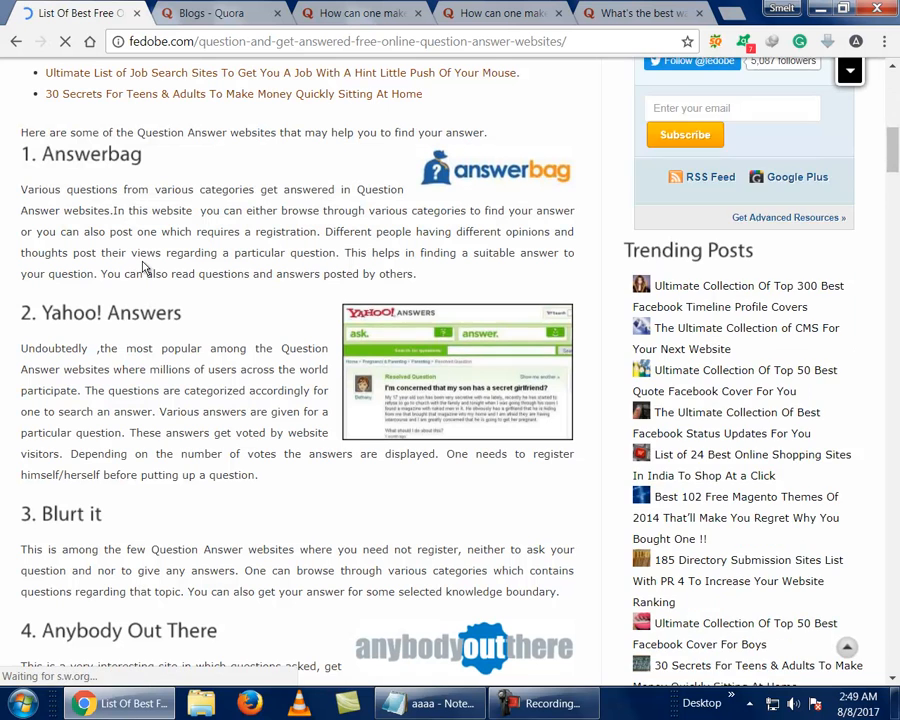
scroll(141, 272, down, 4)
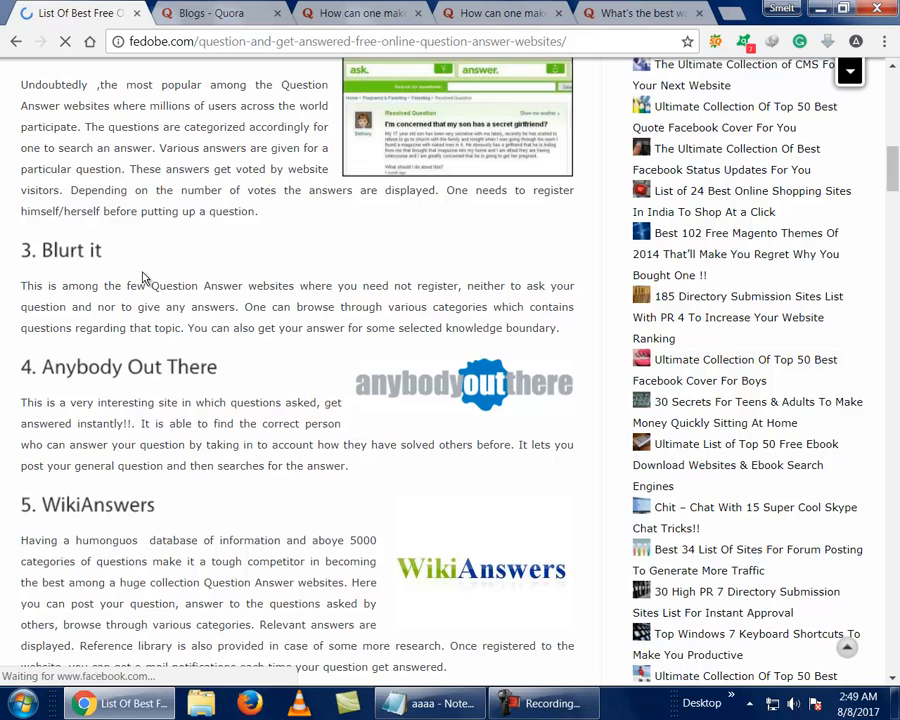
click(215, 16)
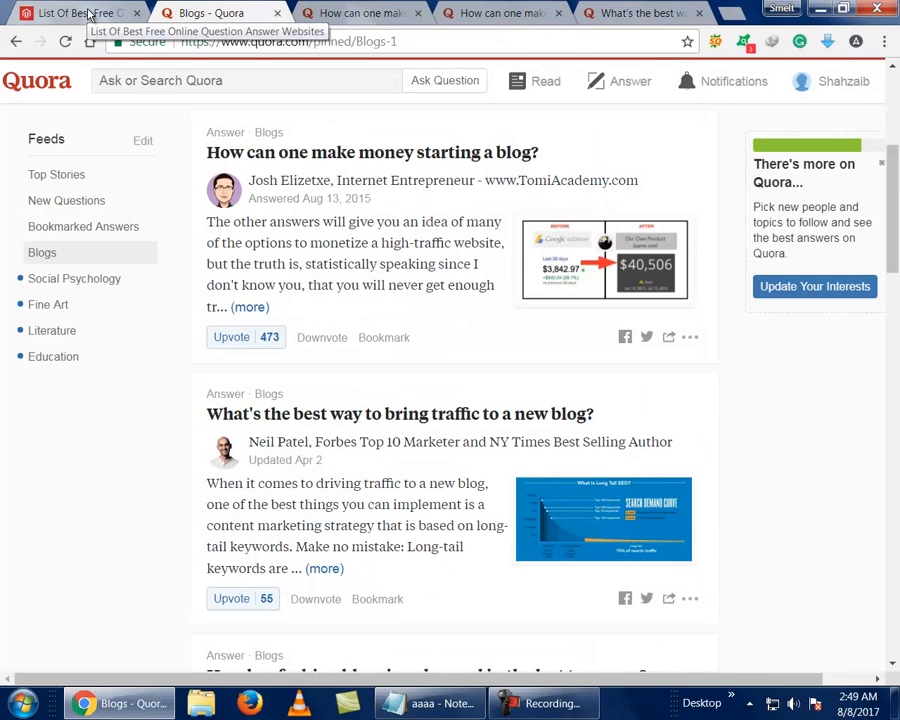
click(88, 14)
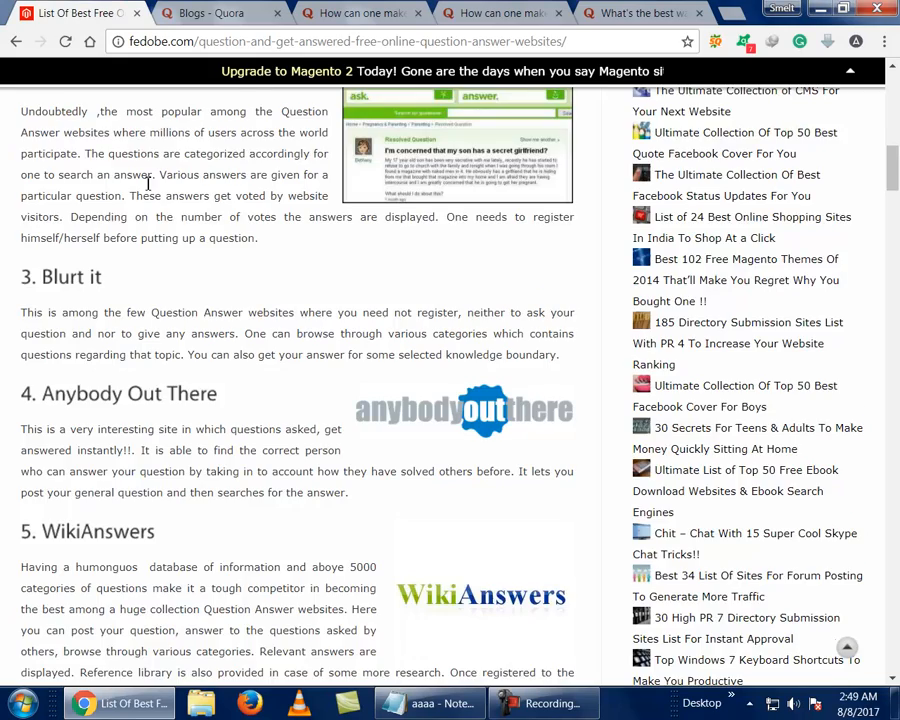
scroll(146, 185, down, 5)
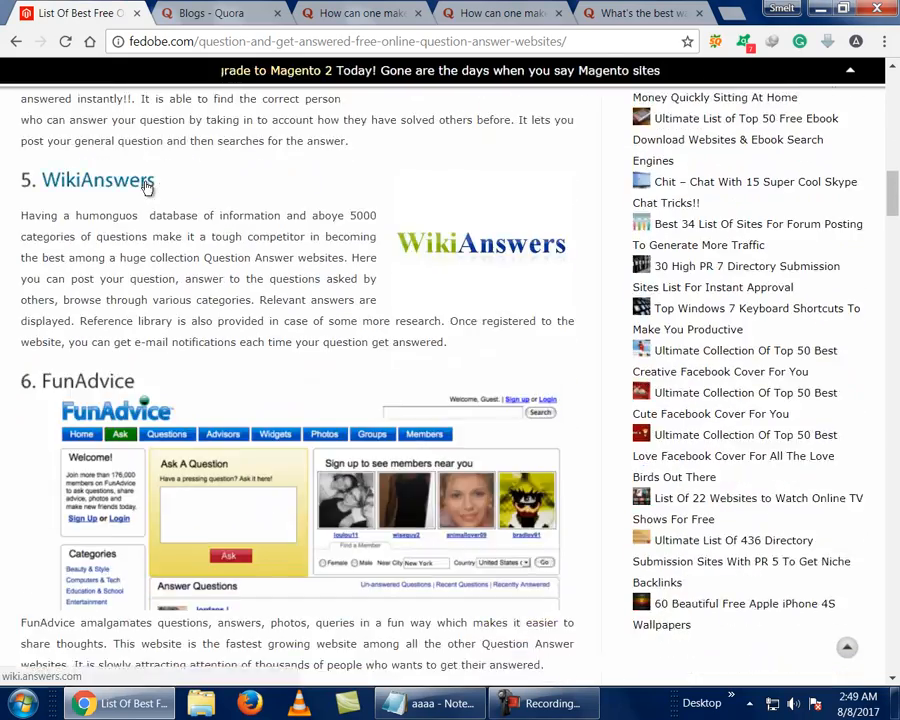
scroll(146, 186, down, 7)
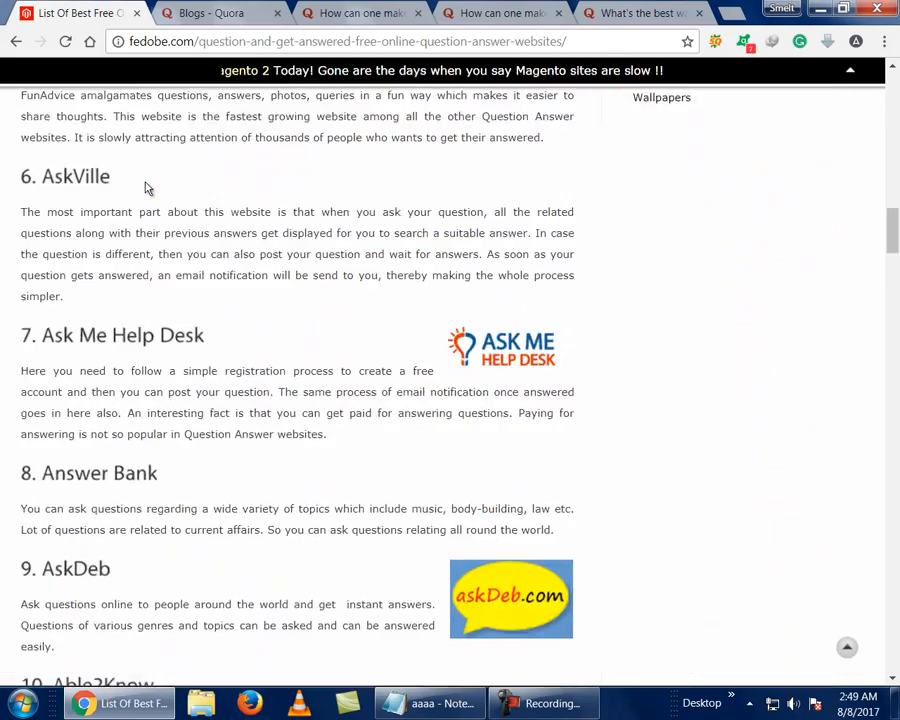
scroll(146, 188, down, 5)
scroll(147, 185, down, 6)
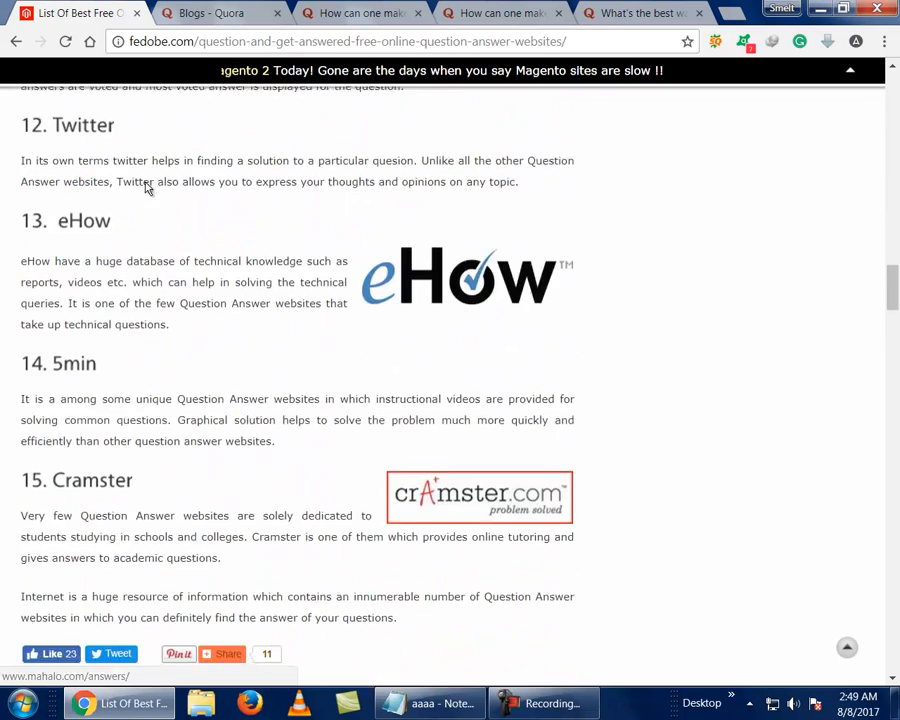
scroll(147, 188, down, 2)
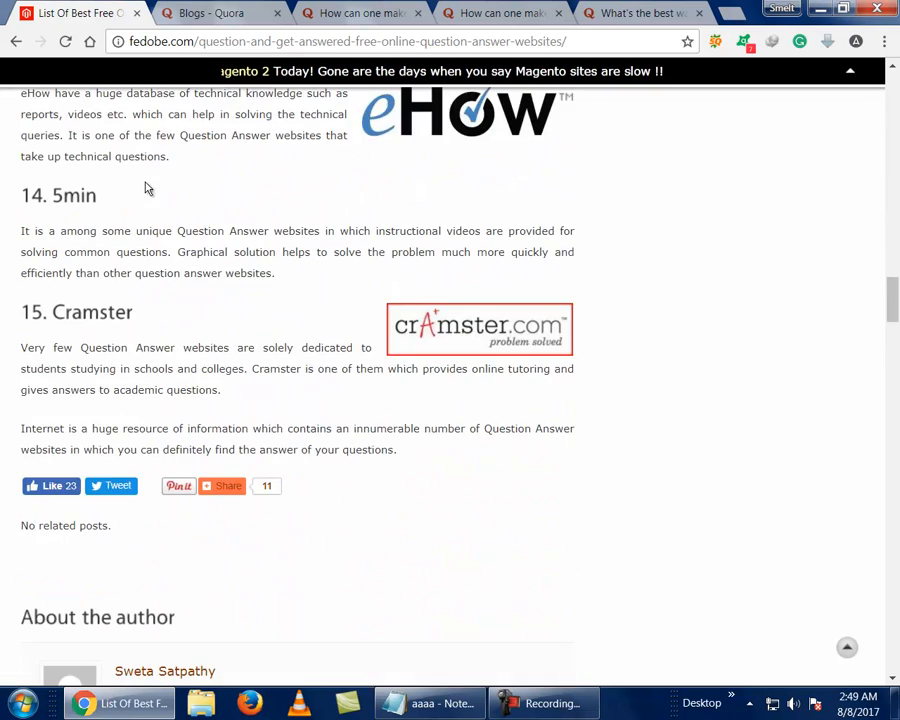
- Close the Fedobe list and the other Quora pages, keeping only "What's the best way to bring traffic to a new blog?" open
middle_click(113, 14)
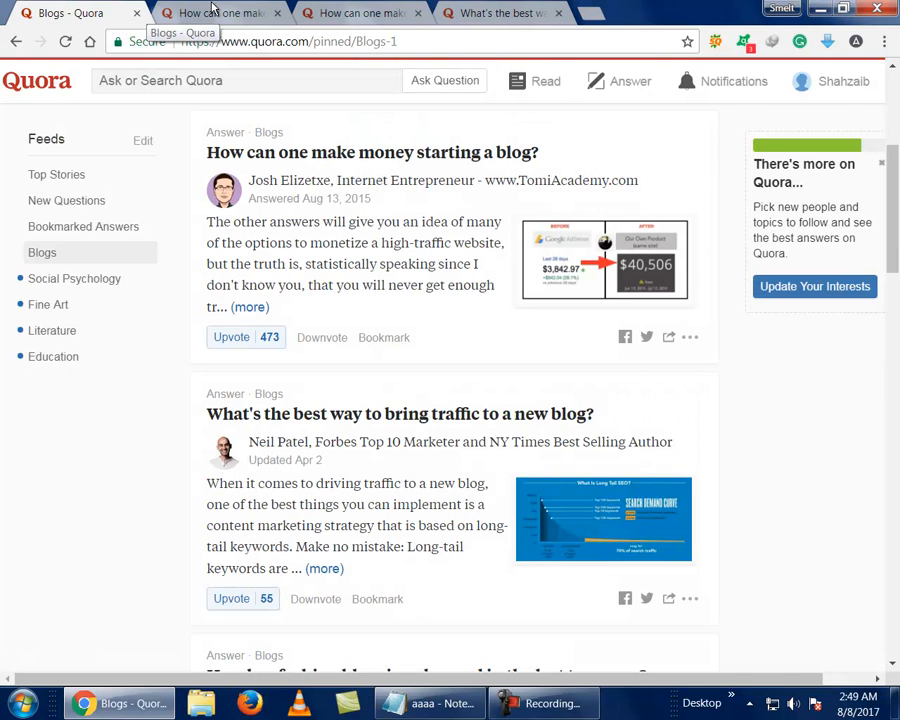
click(213, 12)
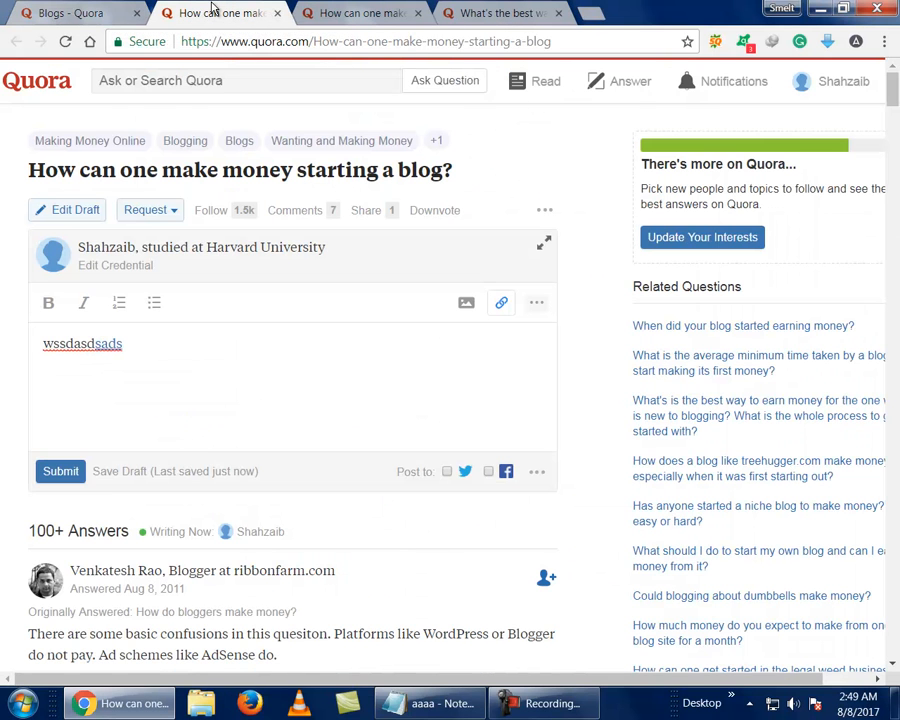
click(352, 12)
middle_click(356, 10)
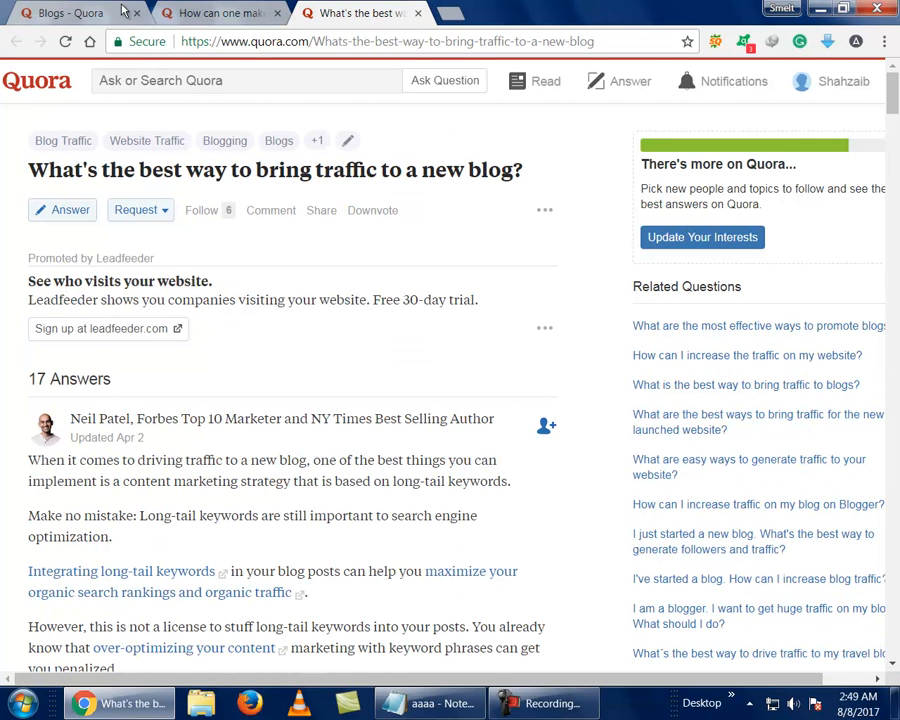
middle_click(90, 12)
middle_click(88, 12)
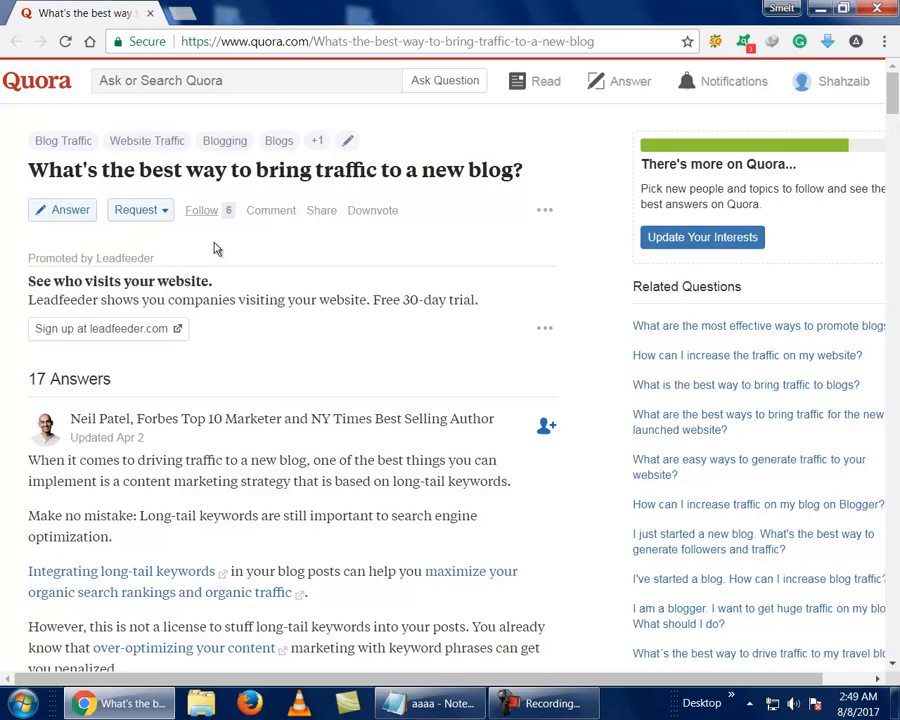
- Read the first answer about driving traffic with long-tail keywords and examine the links placed in its text
scroll(234, 262, down, 3)
scroll(128, 260, up, 3)
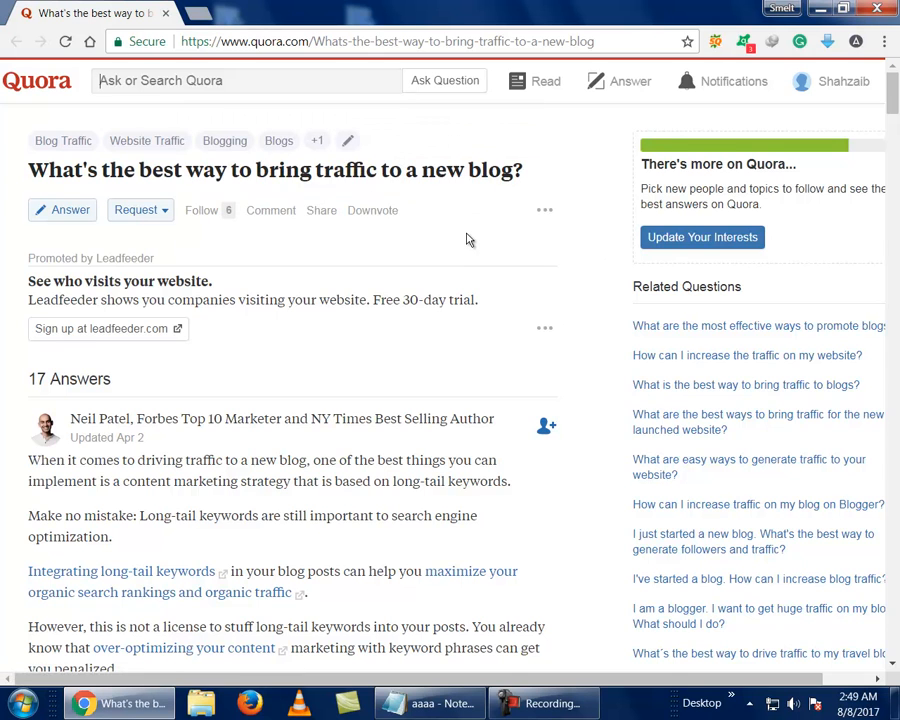
scroll(466, 240, down, 3)
scroll(220, 262, down, 3)
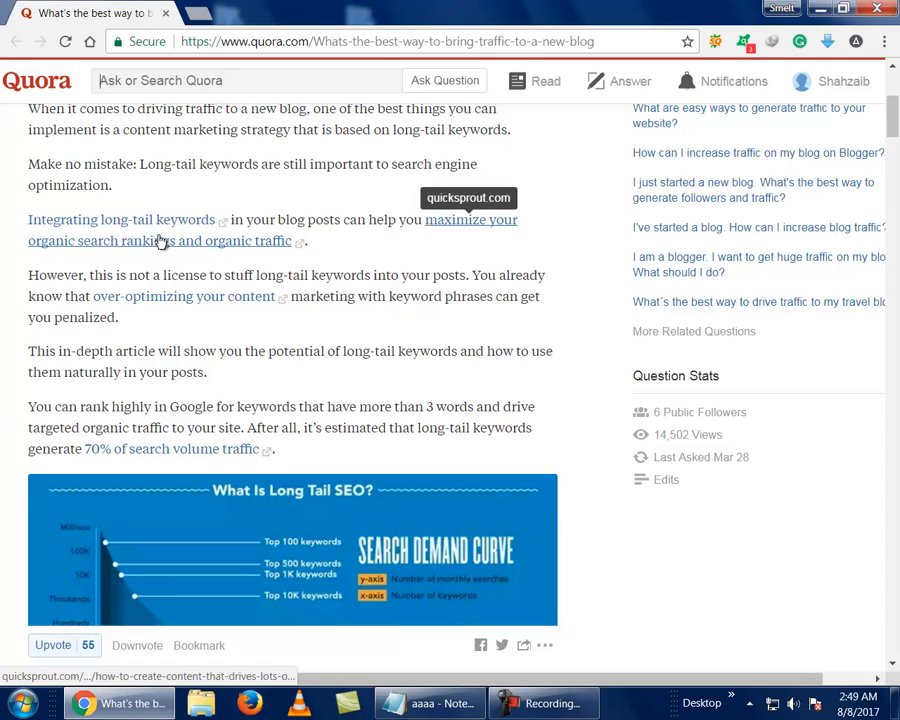
scroll(185, 245, down, 8)
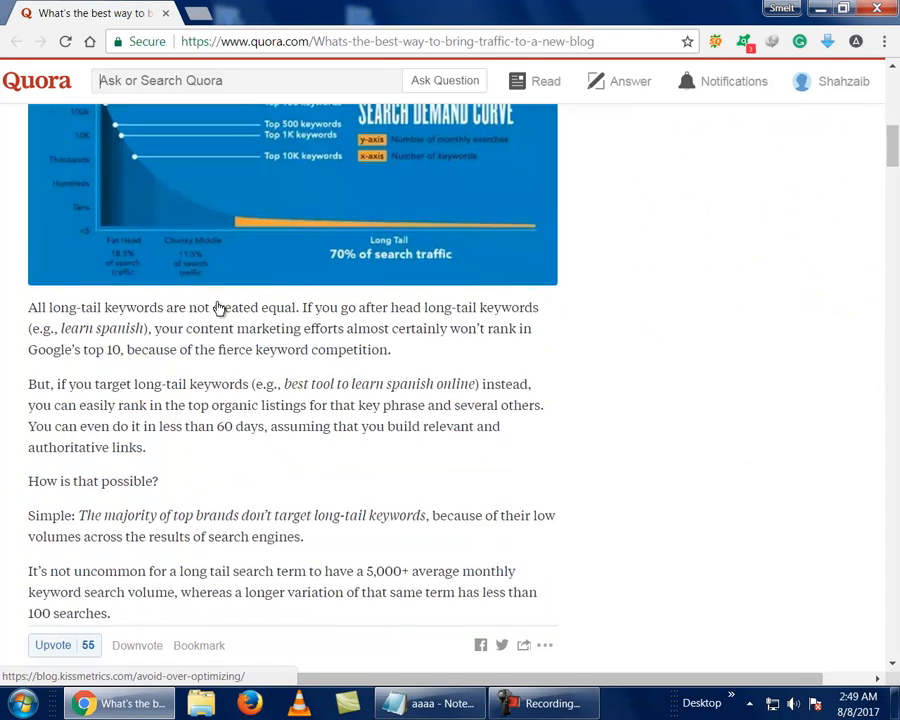
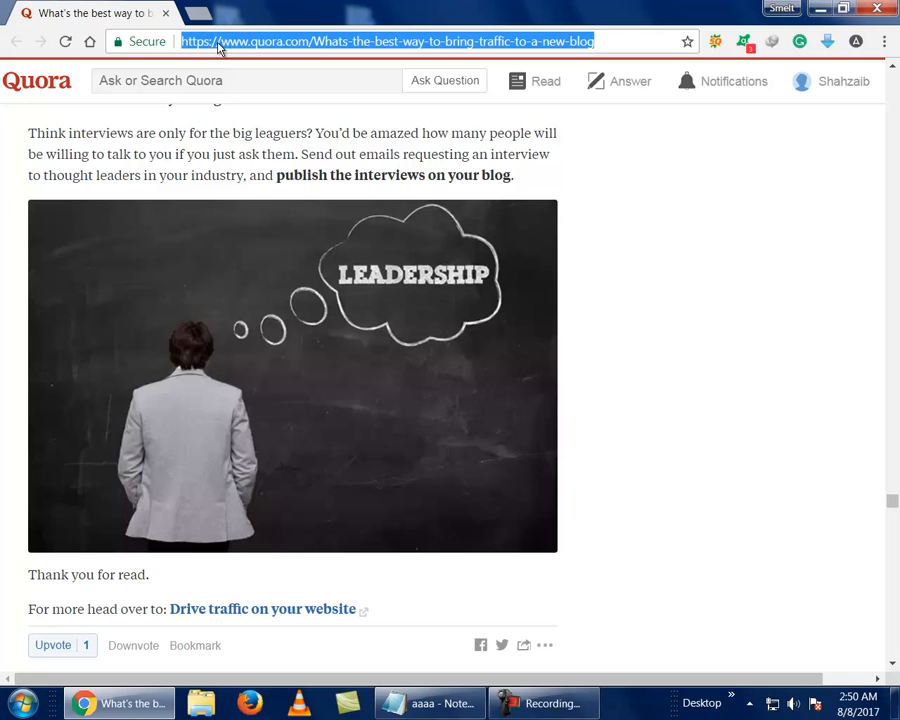
- Try to open google.com in place of the Quora question, removing the "/partners/" part from the address
text(goog)
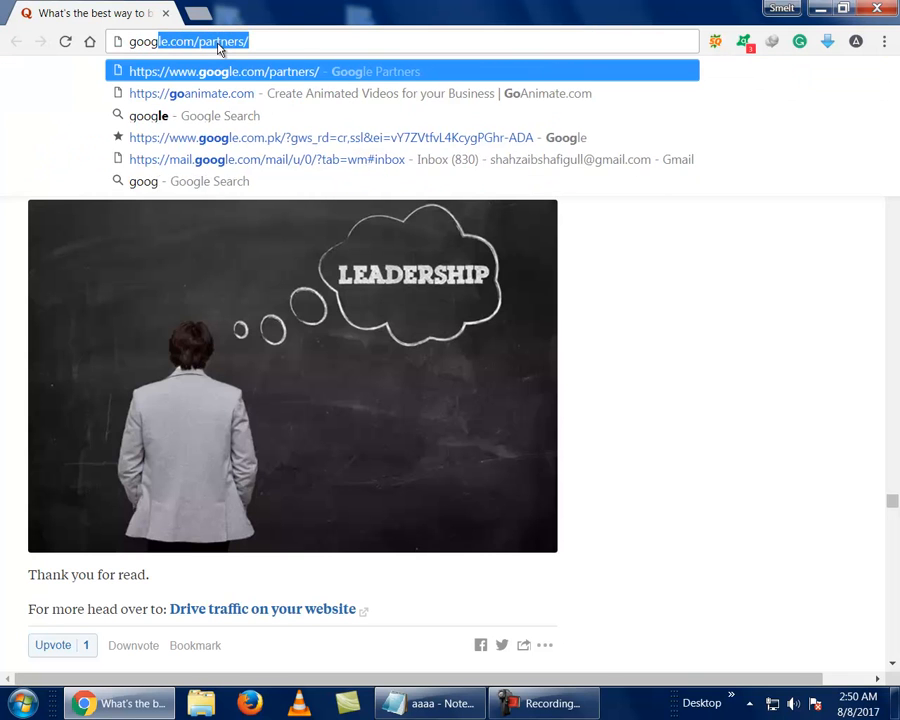
text(le.com/)
key(Return)
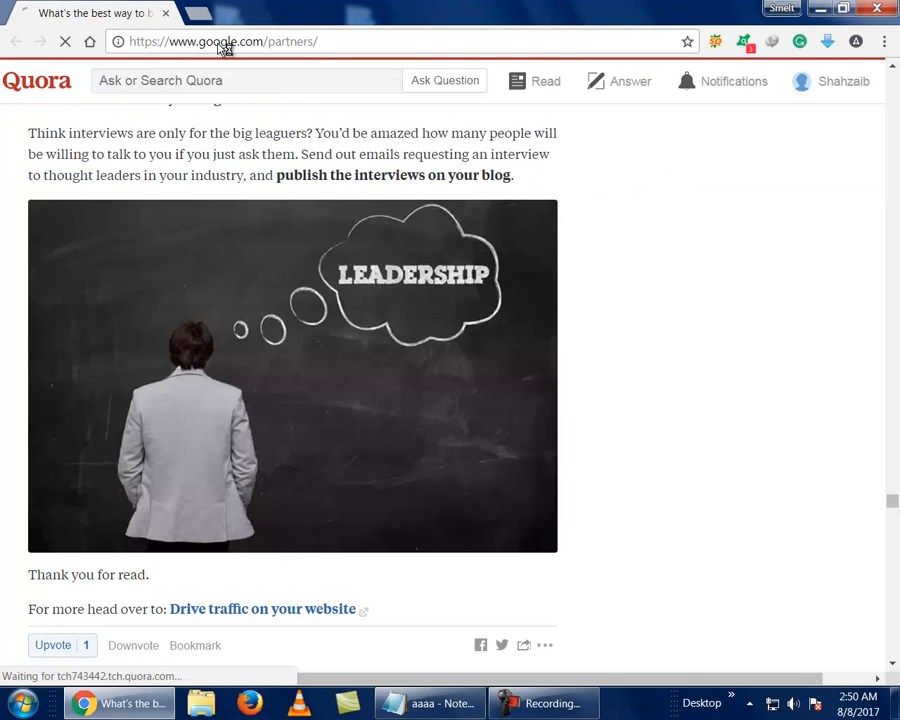
click(328, 46)
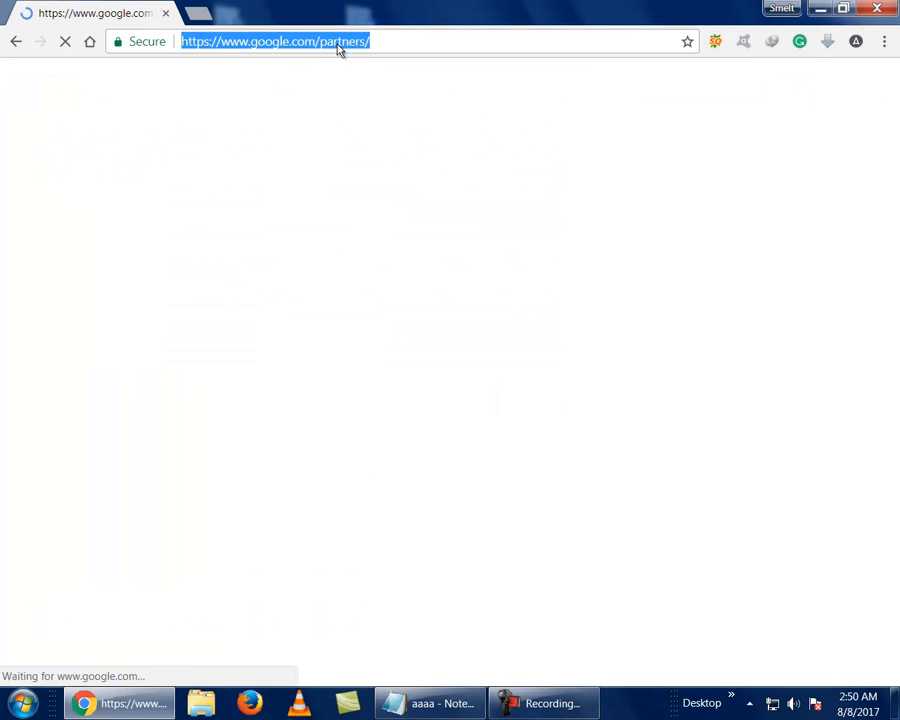
click(381, 43)
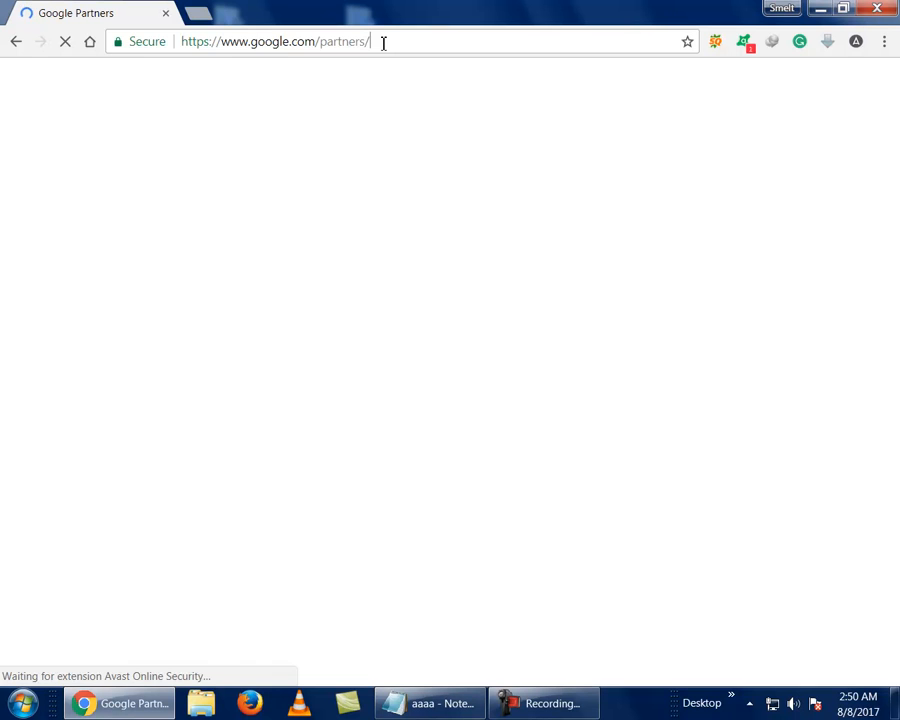
key(BackSpace)
key(BackSpace)
key(BackSpace)
key(BackSpace)
key(BackSpace)
key(BackSpace)
key(BackSpace)
key(BackSpace)
key(BackSpace)
key(BackSpace)
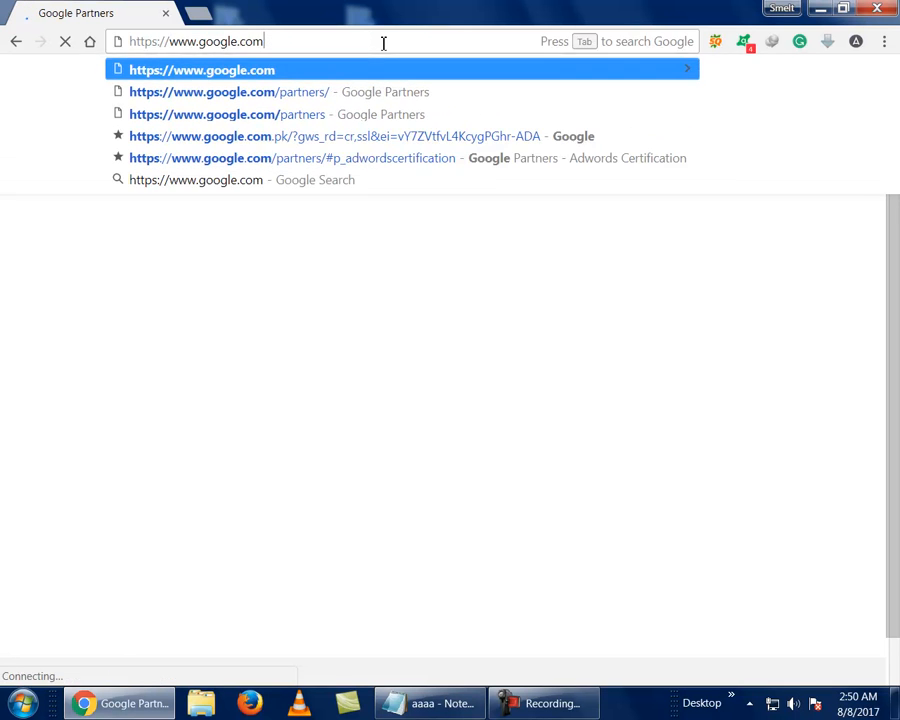
key(Return)
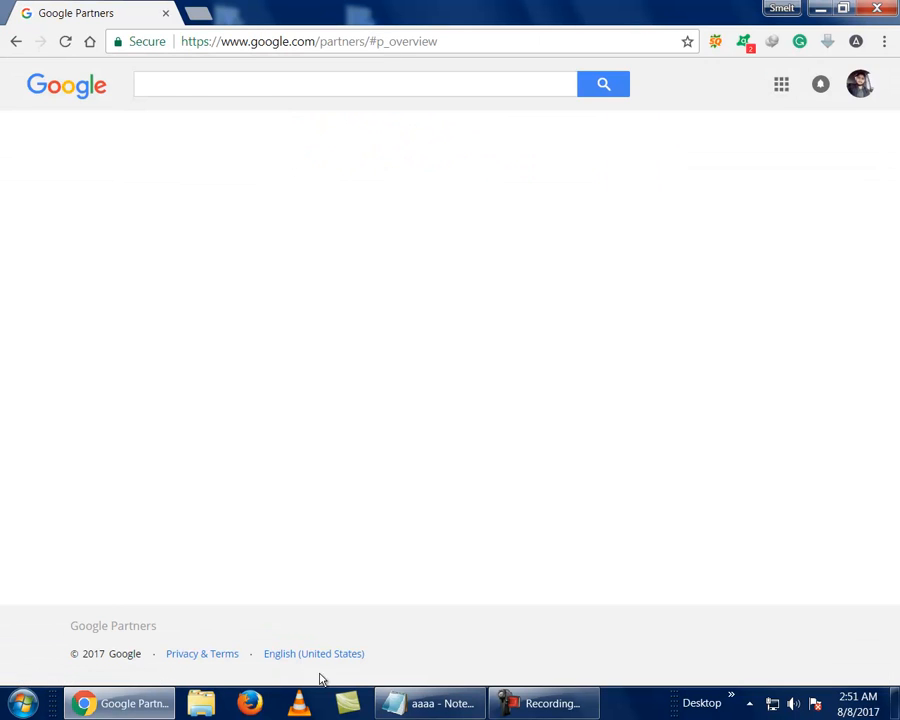
- Switch to the aaaa notes in Notepad and add empty lines below the "- Web 2.0" heading
click(394, 700)
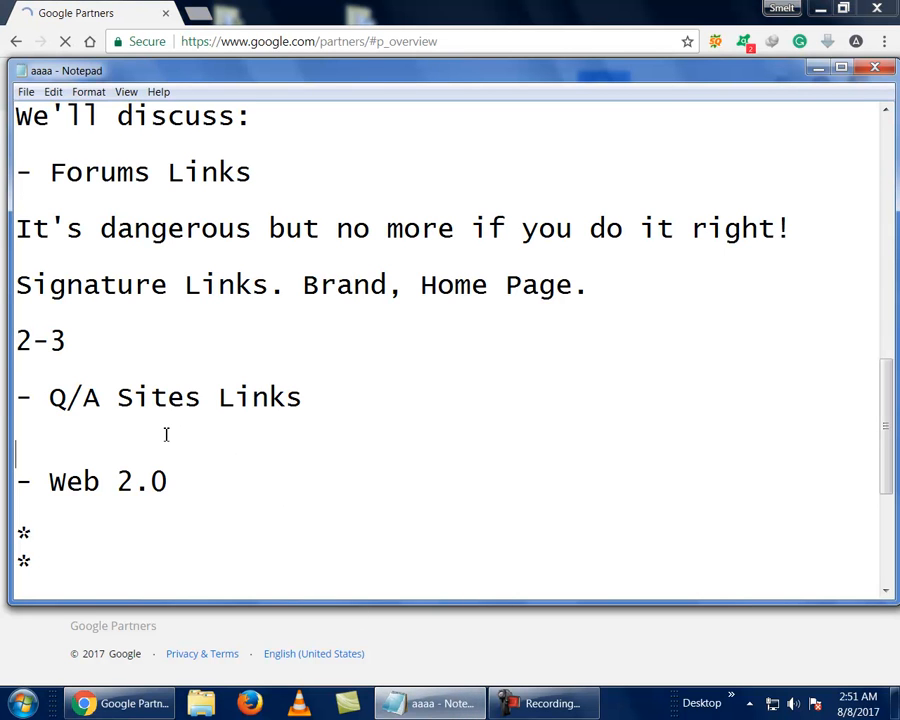
click(228, 481)
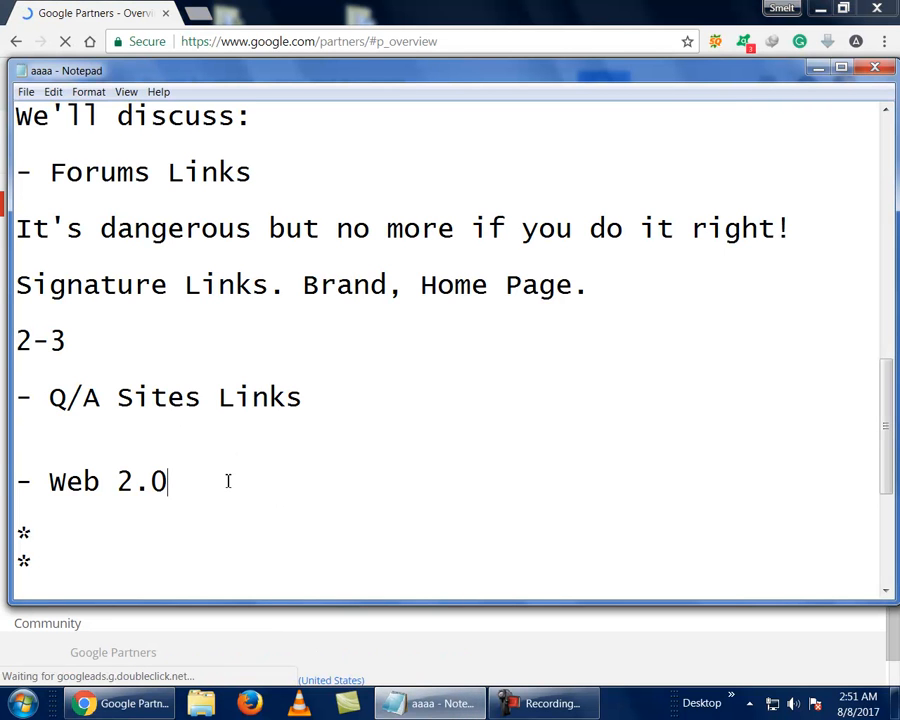
key(Return)
key(Return)
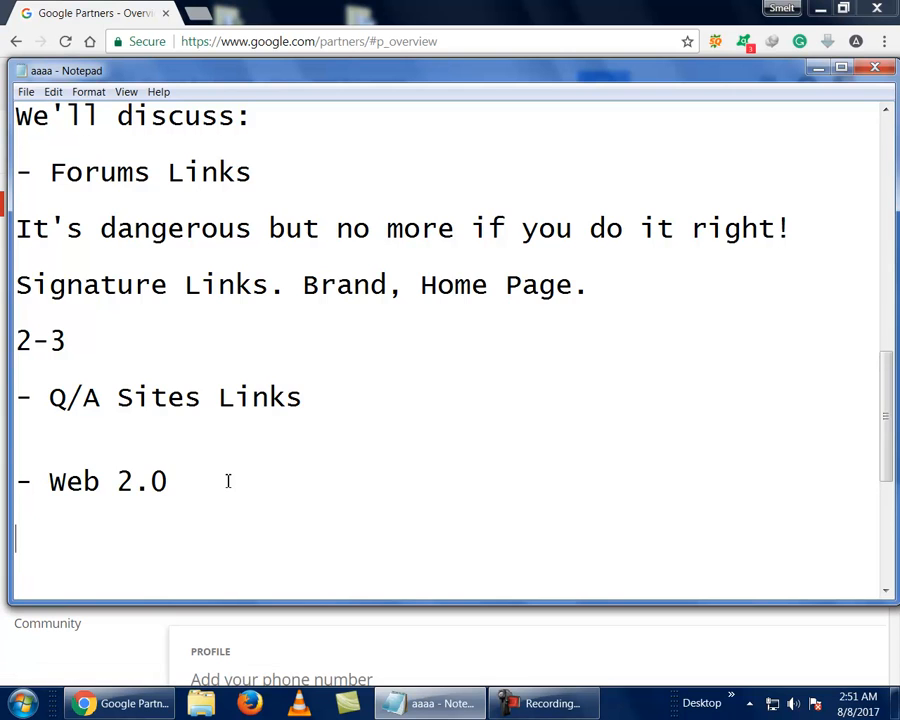
scroll(225, 486, down, 1)
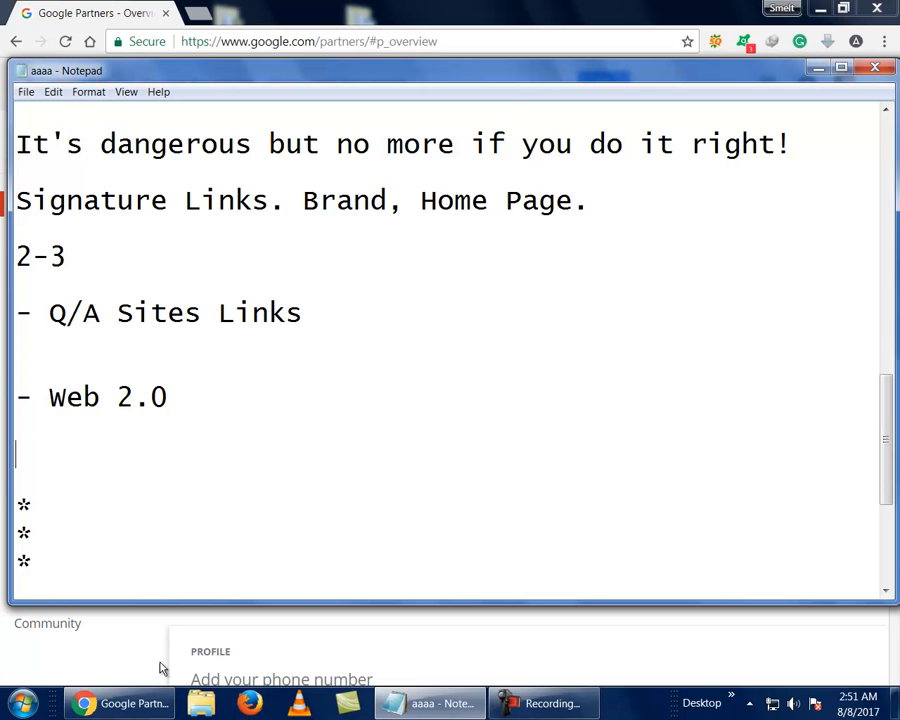
click(150, 697)
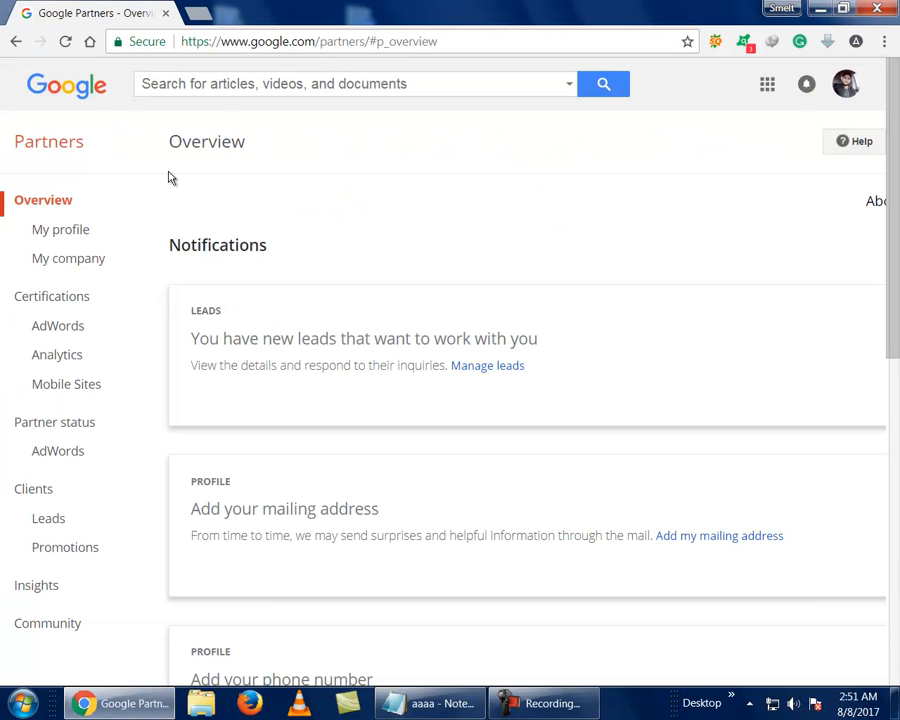
click(451, 42)
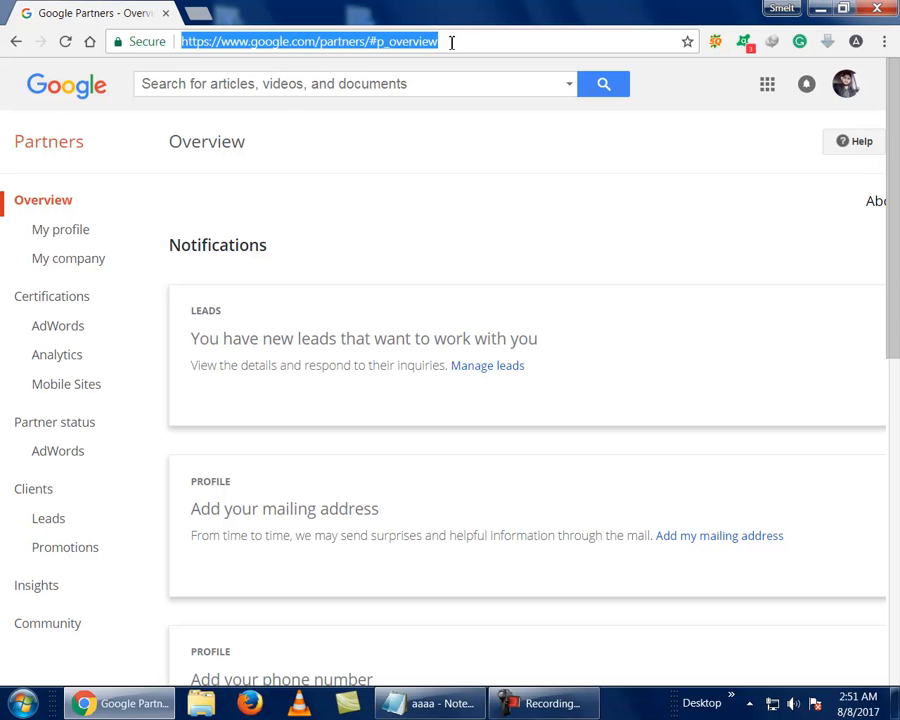
click(451, 42)
key(BackSpace)
key(BackSpace)
key(BackSpace)
key(BackSpace)
key(BackSpace)
key(BackSpace)
key(BackSpace)
key(BackSpace)
key(BackSpace)
key(BackSpace)
key(BackSpace)
key(BackSpace)
key(BackSpace)
key(BackSpace)
key(BackSpace)
key(BackSpace)
key(BackSpace)
key(BackSpace)
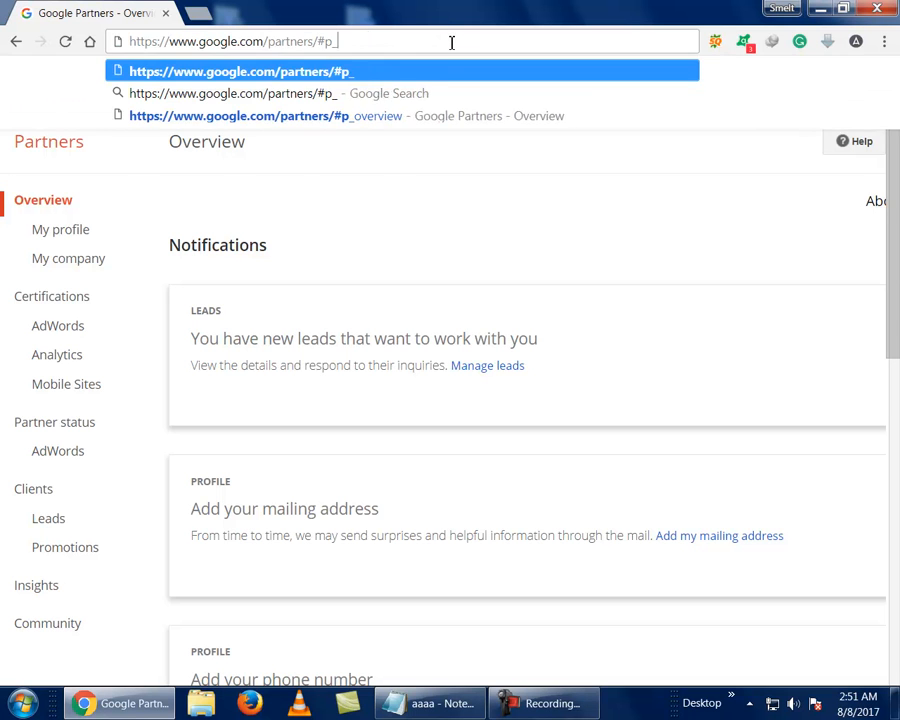
key(BackSpace)
key(BackSpace)
key(BackSpace)
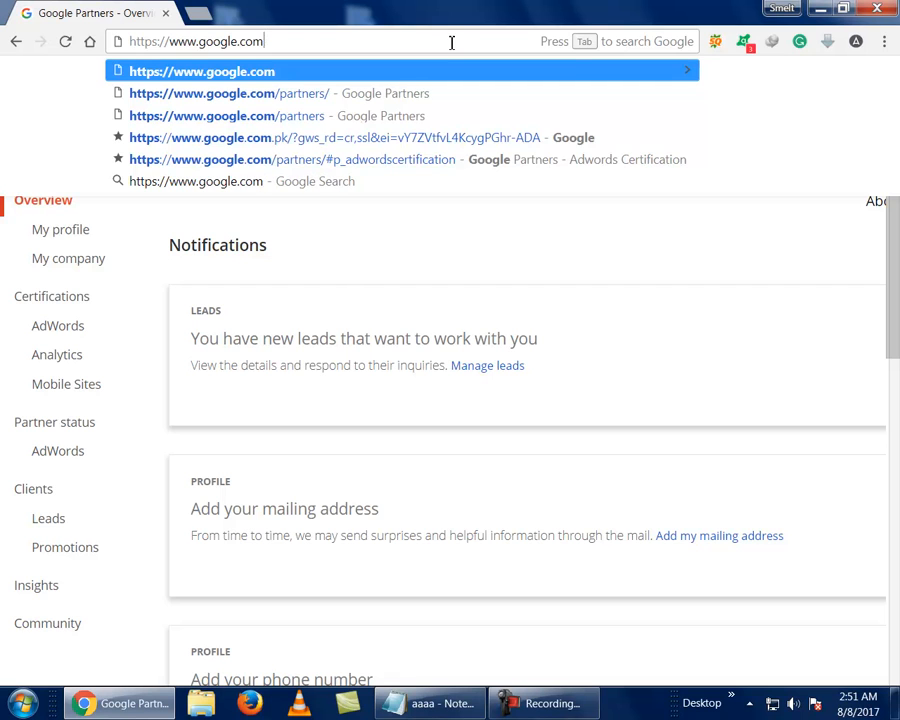
key(Return)
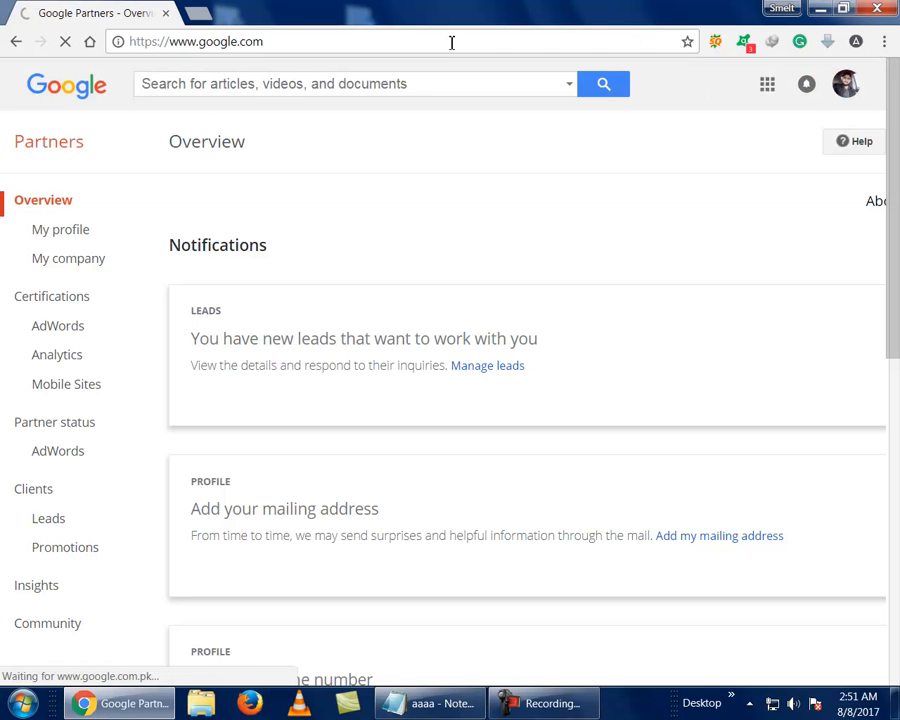
- Search Google for "blogger" and open the Blogger.com result in a new tab
text(blogger)
key(Return)
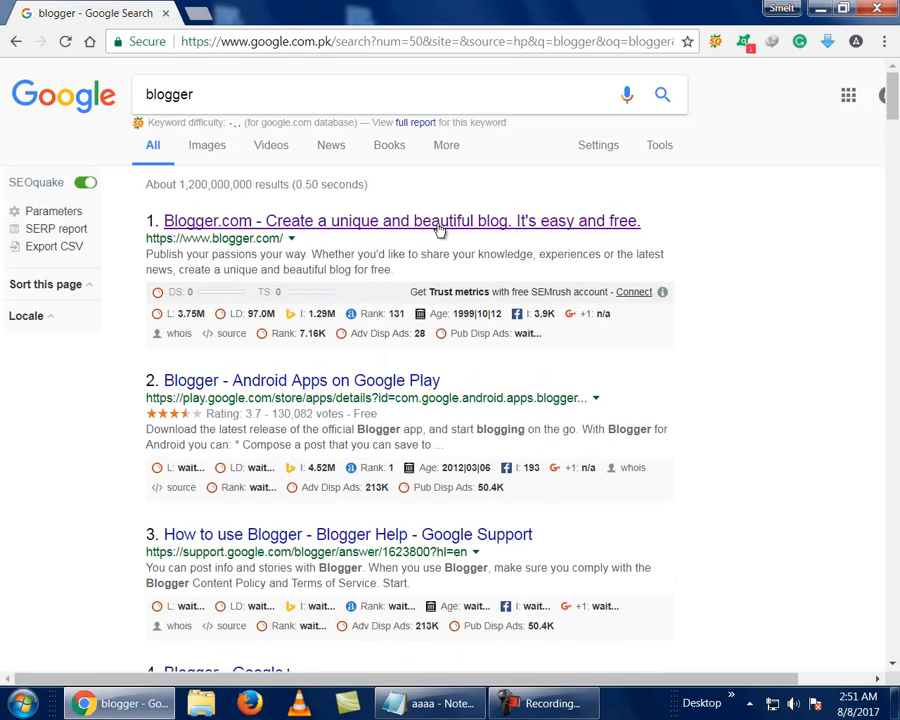
middle_click(438, 229)
click(279, 93)
double_click(279, 93)
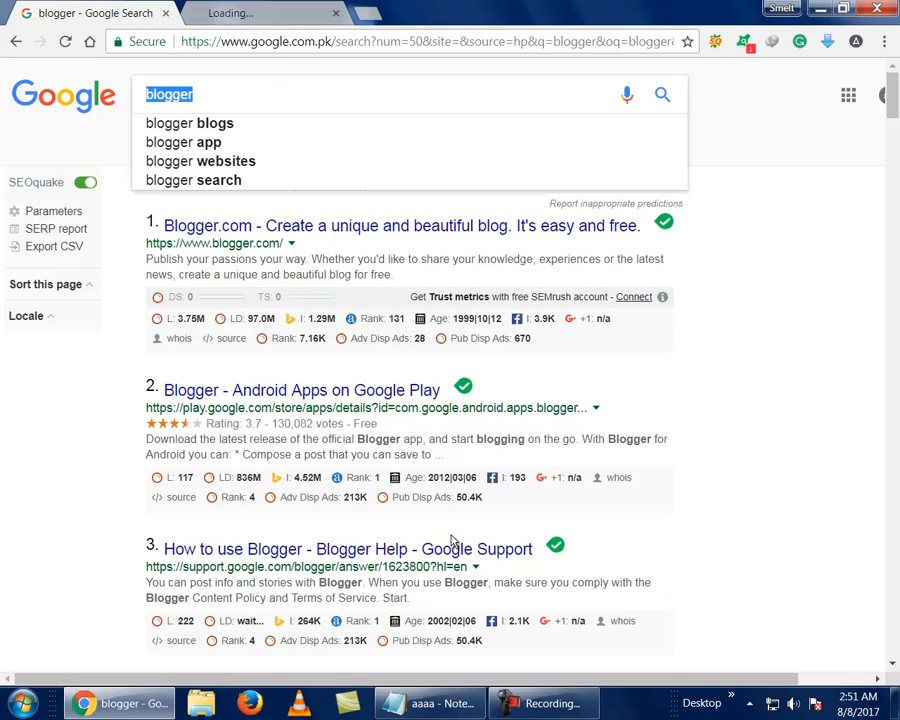
- Switch to the aaaa notes in Notepad and write "Blogger, " below the "- Web 2.0" heading
click(430, 700)
click(143, 447)
text(B)
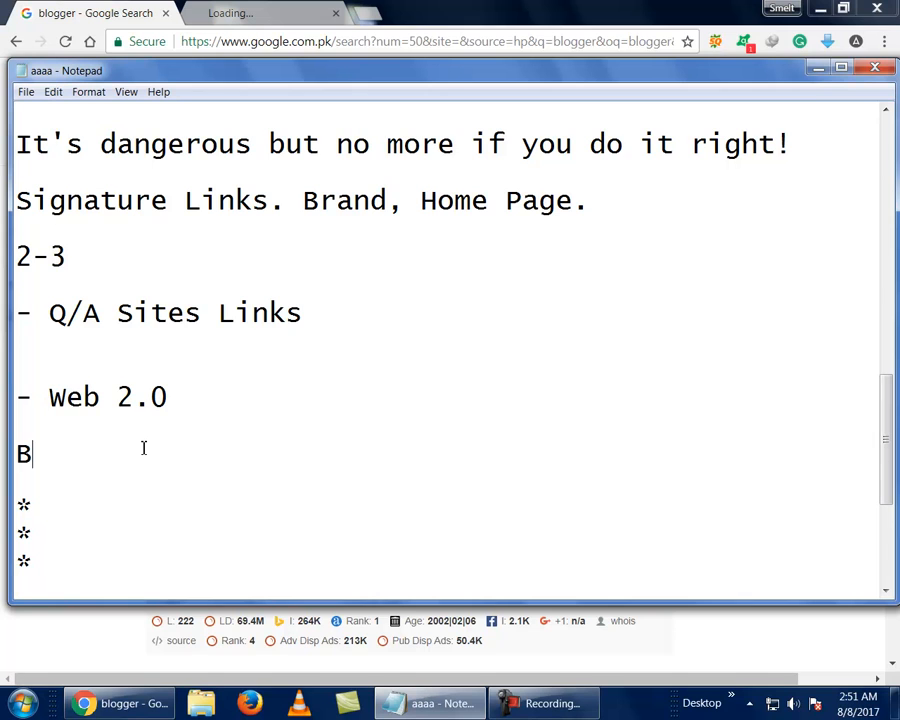
text(logger,)
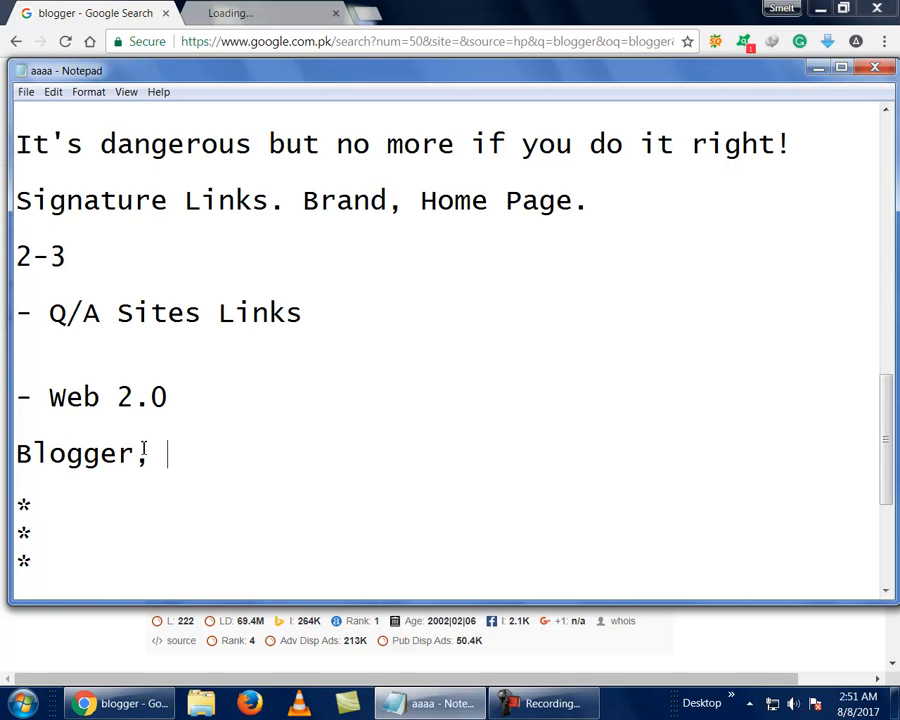
key(Left)
key(Right)
key(Left)
key(Right)
- Add the example line "eg: sitename.blogspot.com, sitename.wordpress.com" below the Blogger entry
key(Return)
key(Return)
text(eg: siten)
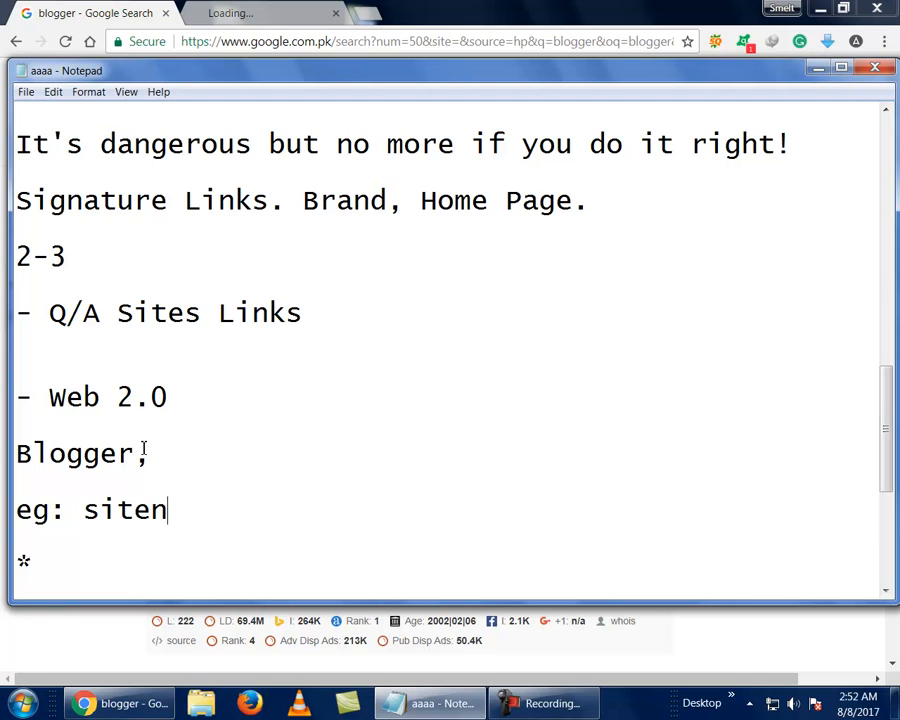
text(ame.blog)
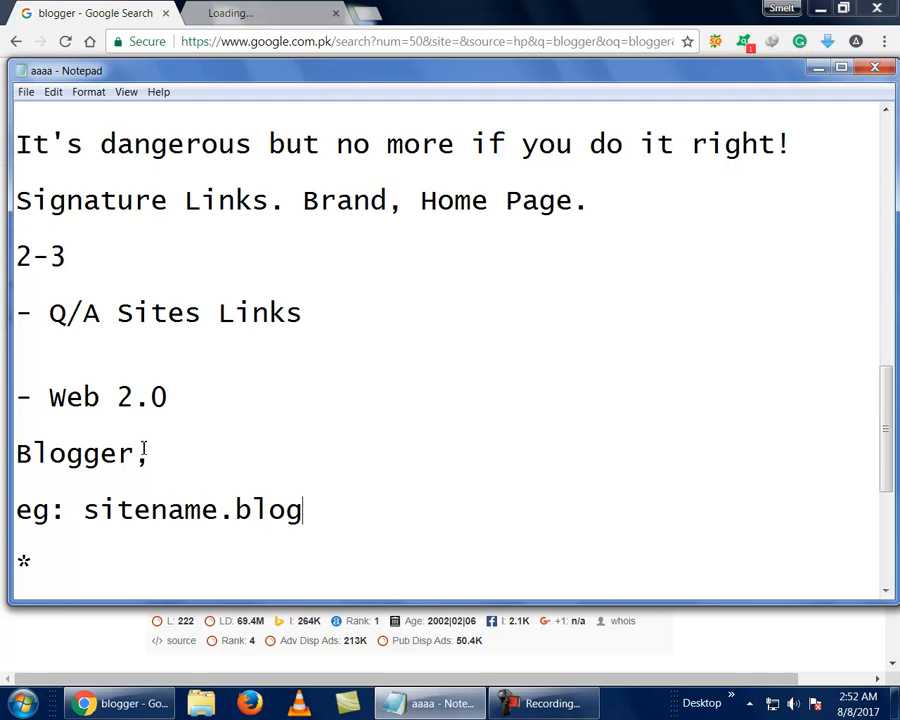
text(spot.co)
text(m)
text(, wo)
key(BackSpace)
key(BackSpace)
text(sitename)
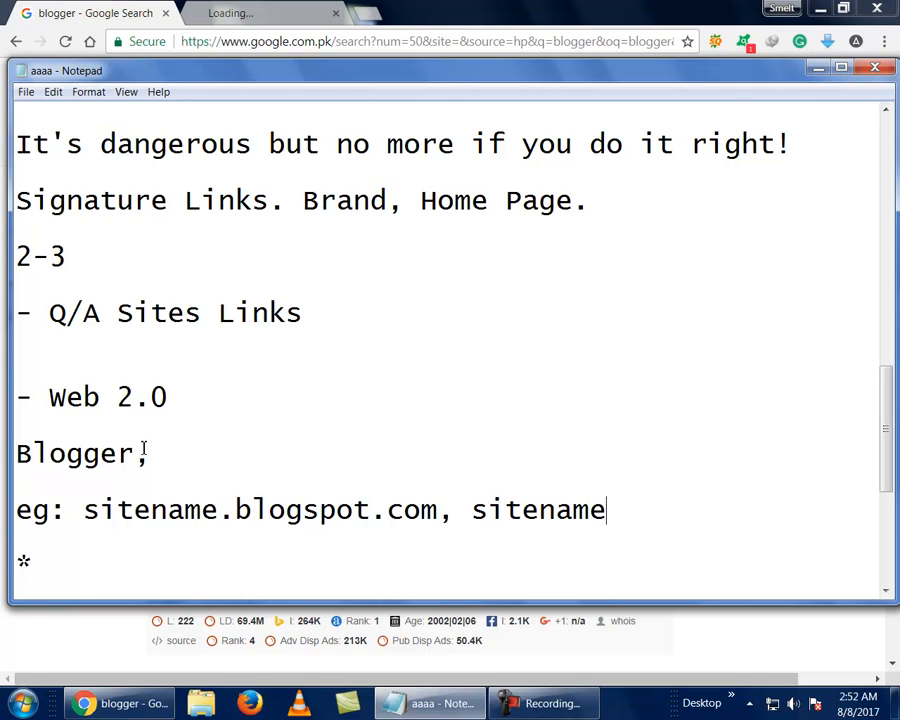
text(.wordpress.)
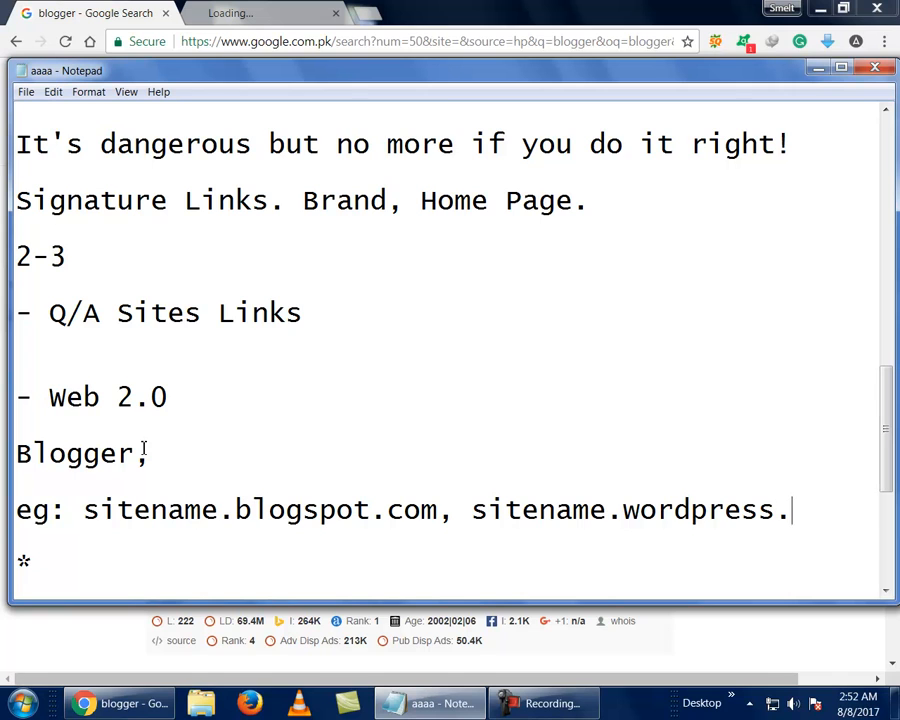
text(com)
- Delete the whole example line with the sitename addresses below the Blogger entry
key(BackSpace)
key(BackSpace)
key(BackSpace)
key(BackSpace)
key(BackSpace)
key(BackSpace)
key(BackSpace)
key(BackSpace)
key(BackSpace)
key(BackSpace)
key(BackSpace)
key(BackSpace)
key(BackSpace)
key(BackSpace)
key(BackSpace)
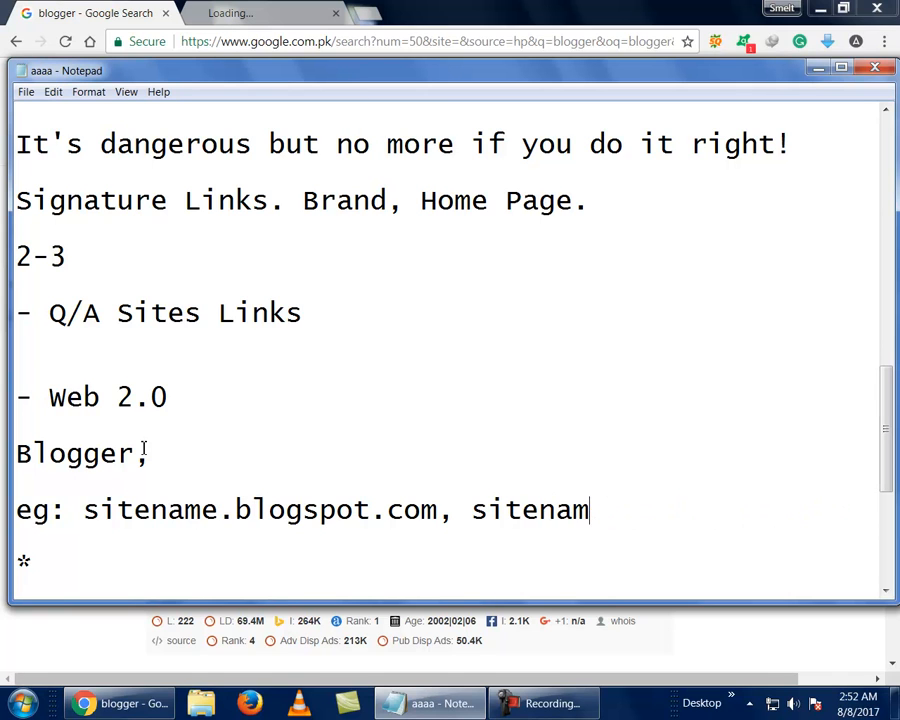
key(BackSpace)
key(BackSpace)
key(BackSpace)
key(BackSpace)
key(BackSpace)
key(BackSpace)
key(BackSpace)
key(BackSpace)
key(BackSpace)
key(BackSpace)
key(BackSpace)
key(BackSpace)
key(BackSpace)
key(BackSpace)
key(BackSpace)
key(BackSpace)
key(BackSpace)
key(BackSpace)
key(BackSpace)
key(BackSpace)
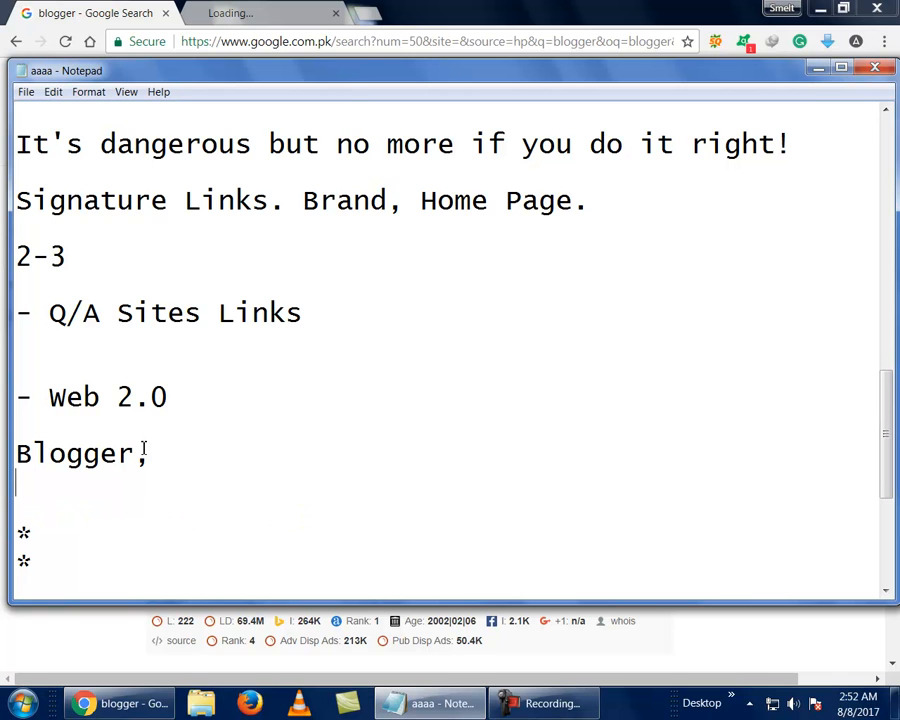
- Continue the Web 2.0 list after Blogger with WordPress, Weebly, Tumblr, Wix, Medium and Buzzfeed, separated by commas
text(WordPress, Weebly, Tum)
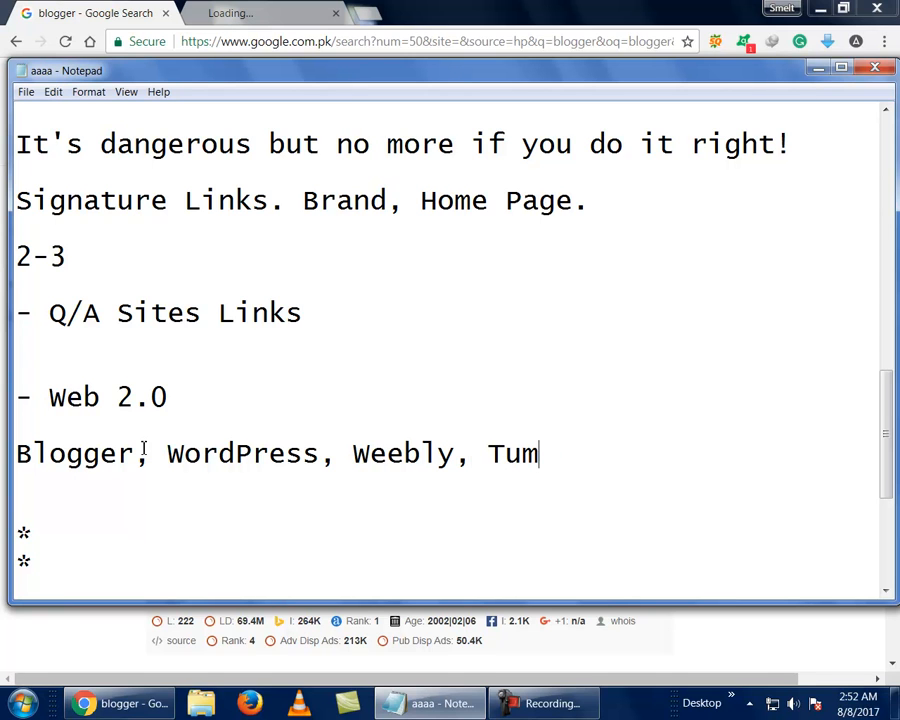
text(blr, )
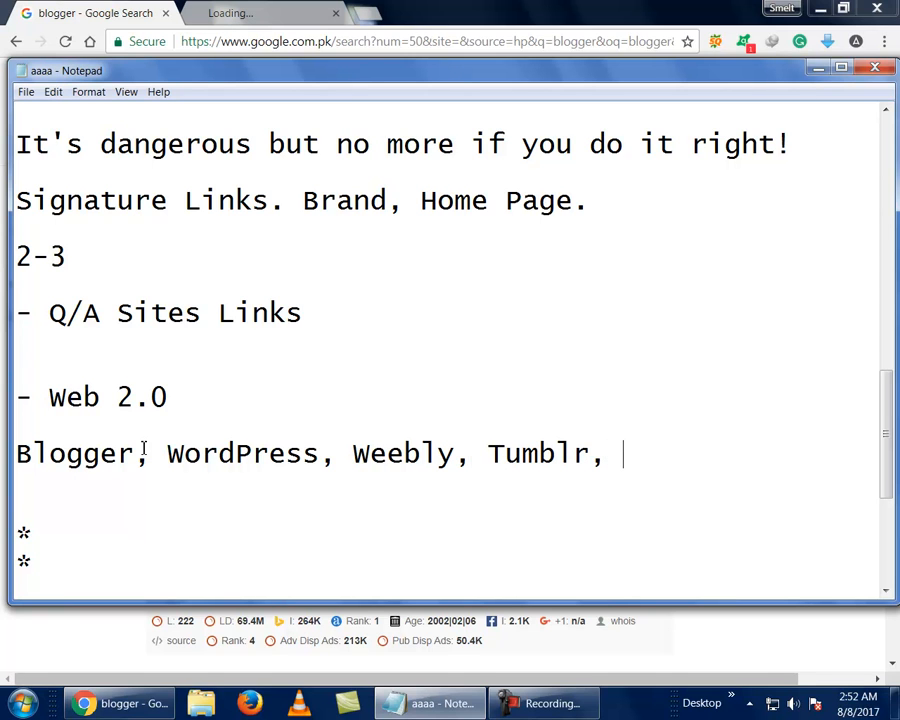
text(Wix, Medium)
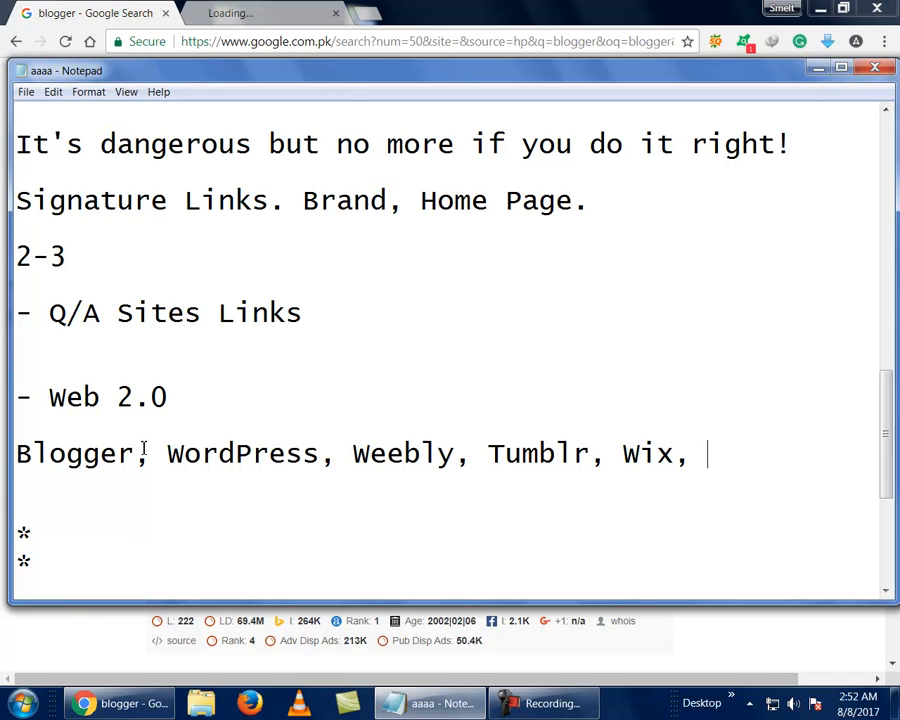
text(,)
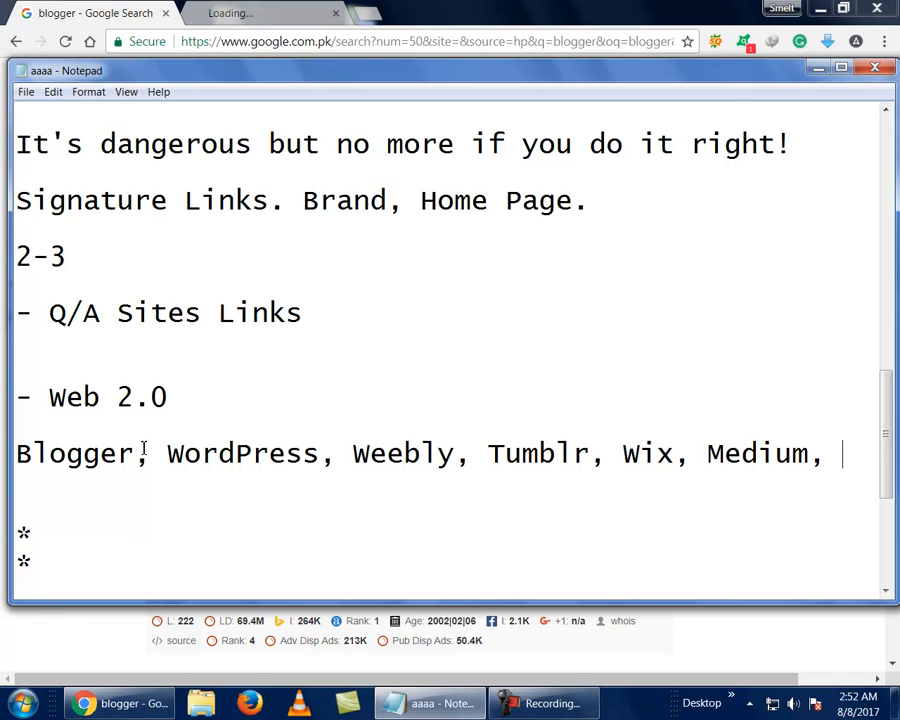
text( Buzzfeed)
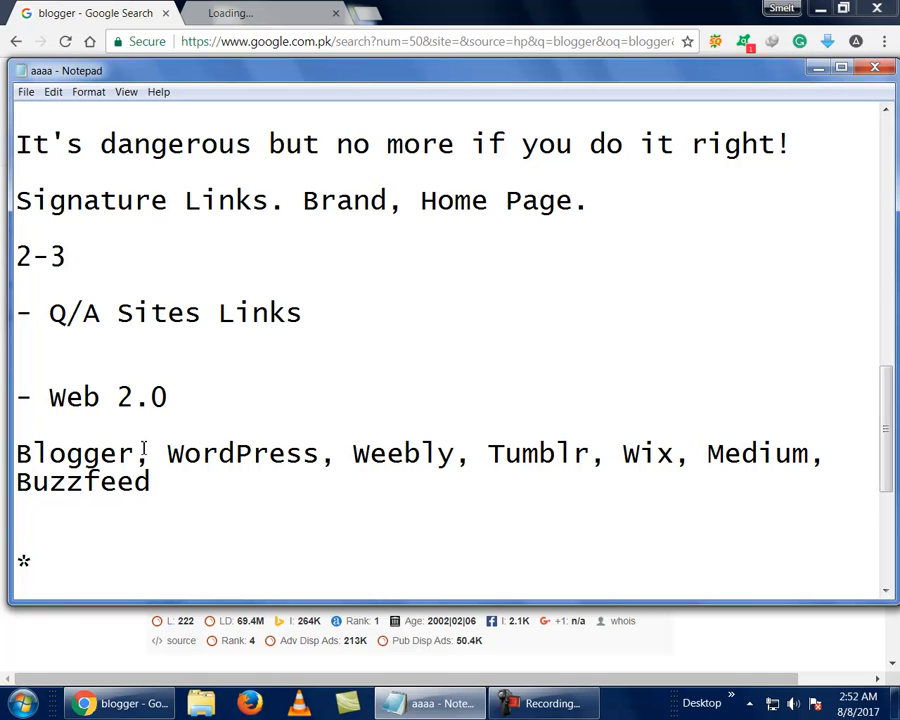
text(,)
- Return to Chrome, search Google for "web 2.0 sites list 2017" and close the still-loading Blogger tab
click(55, 632)
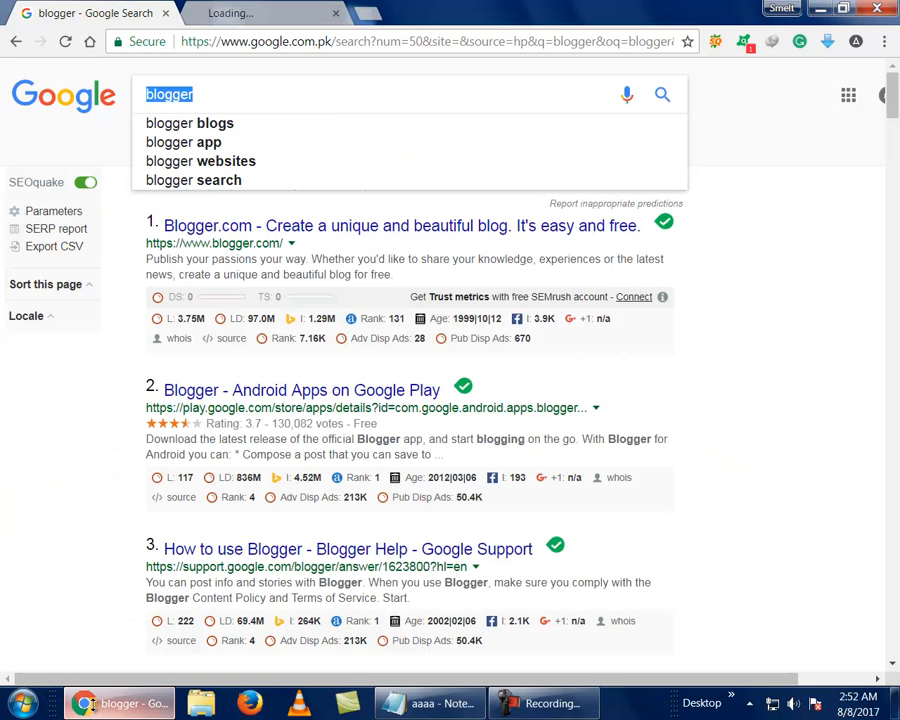
click(256, 101)
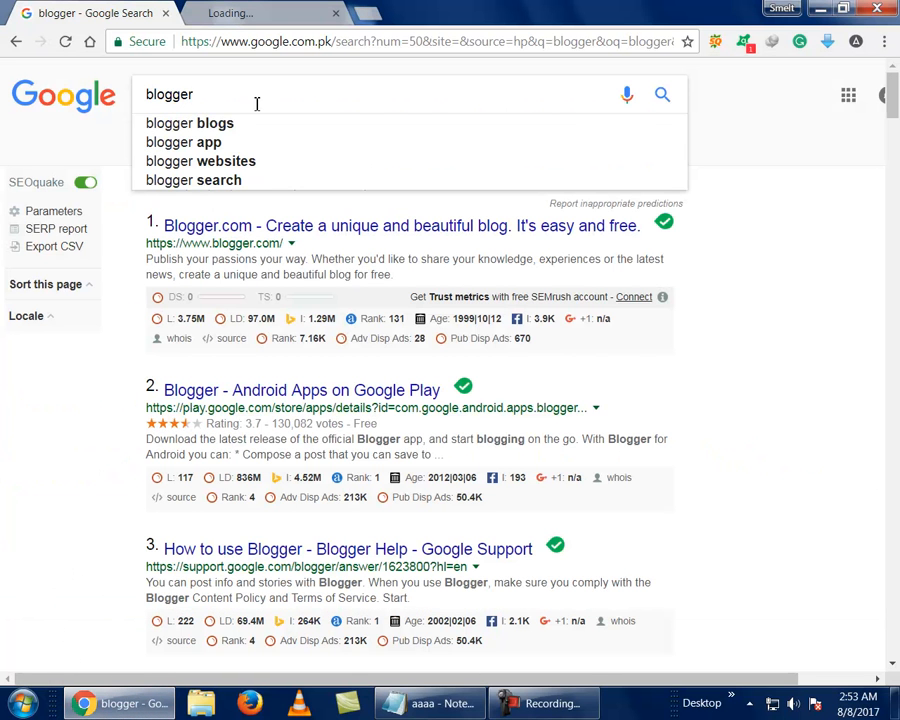
key(BackSpace)
key(BackSpace)
key(BackSpace)
key(BackSpace)
key(BackSpace)
key(BackSpace)
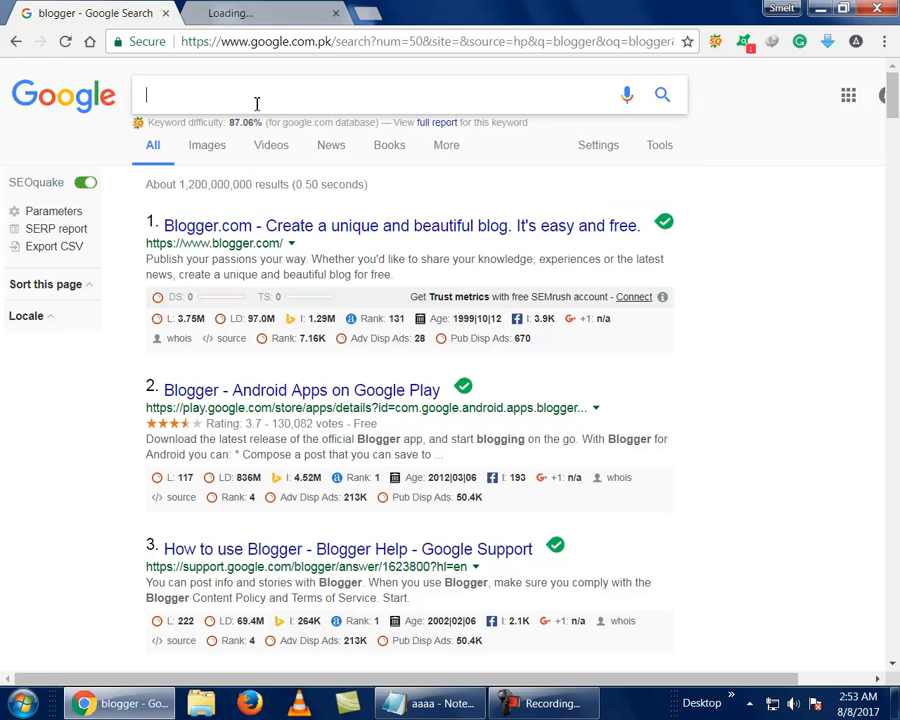
text(web 2)
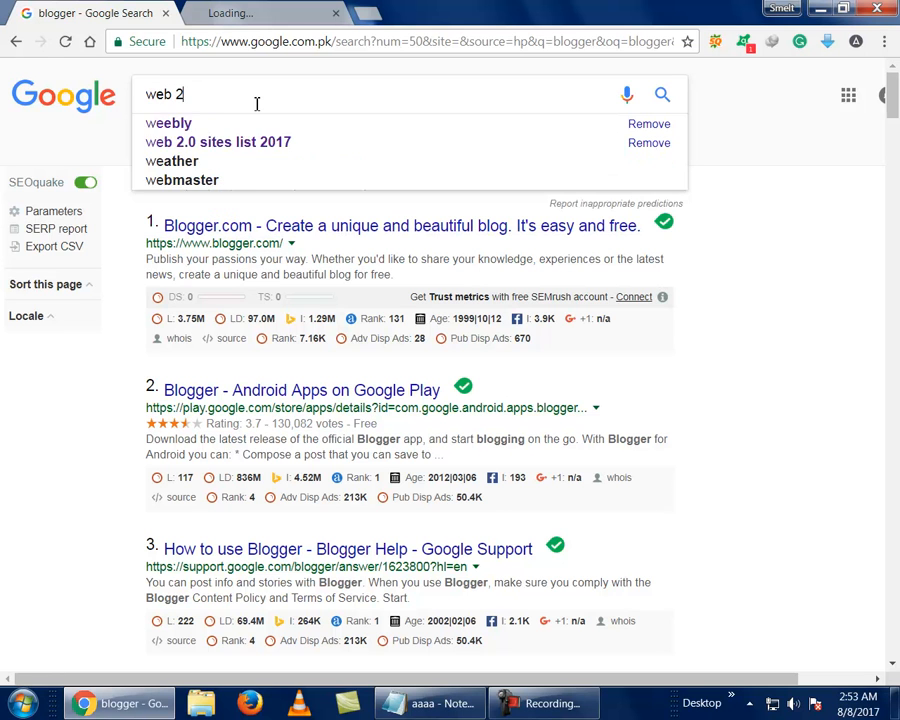
key(Down)
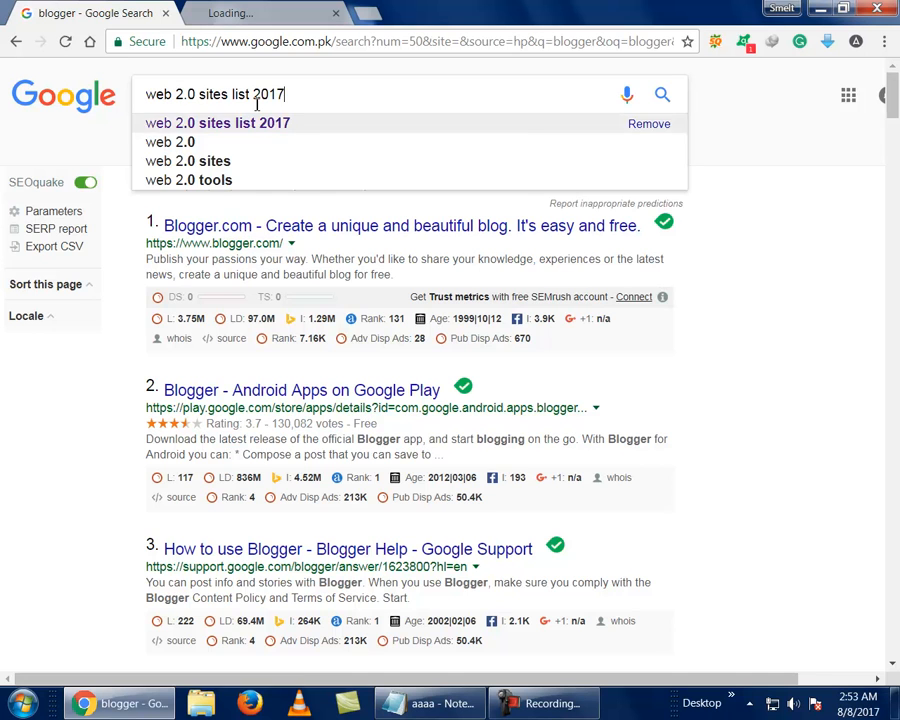
key(Return)
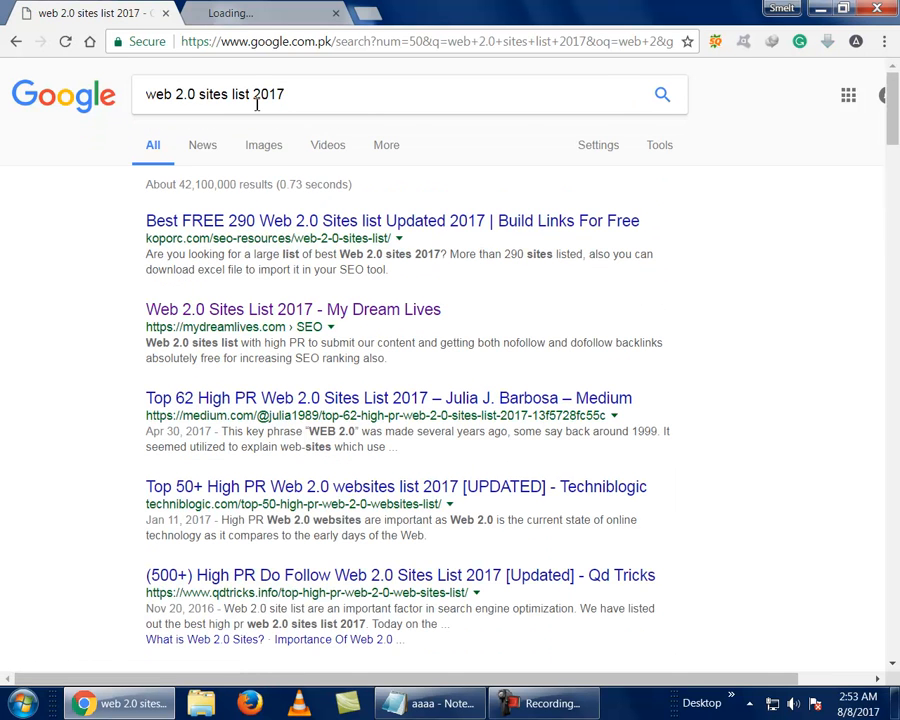
click(260, 14)
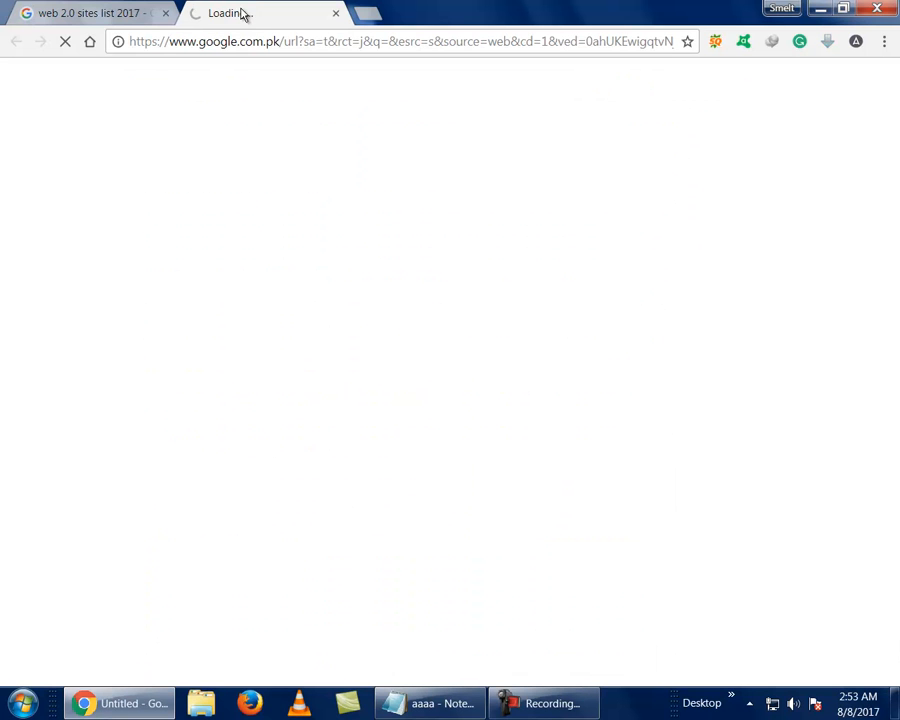
middle_click(242, 13)
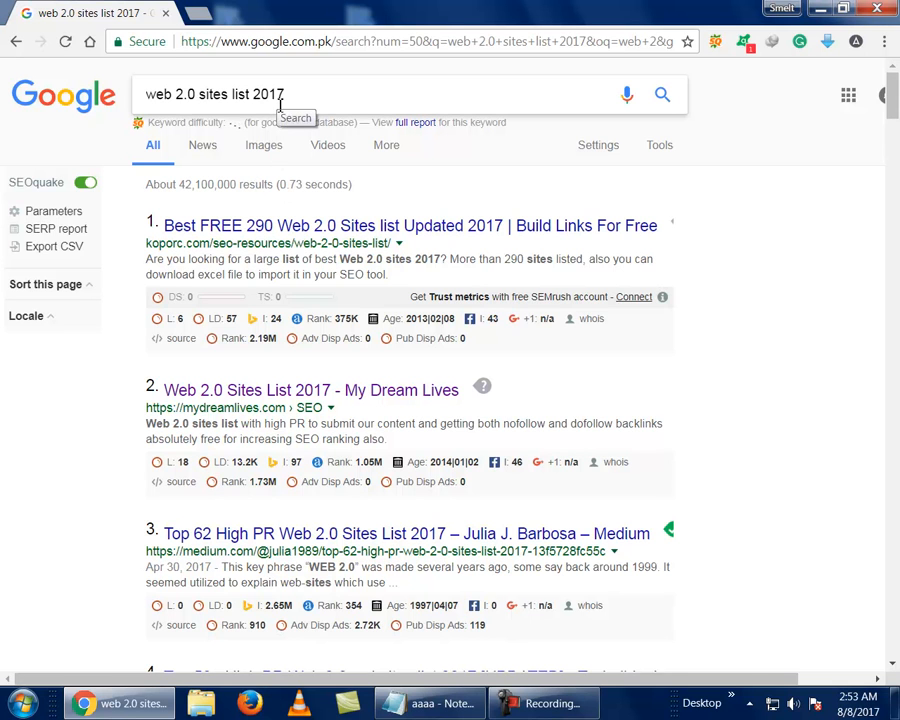
- Search Google for "blogger" again and open the Blogger.com result in the same tab
click(198, 95)
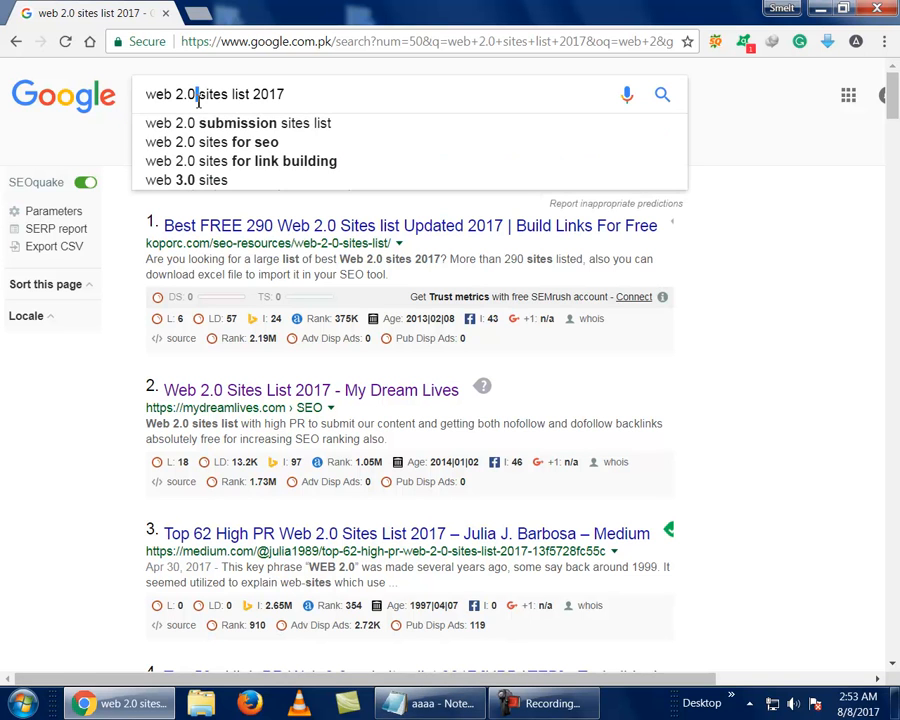
triple_click(198, 100)
text(bkig)
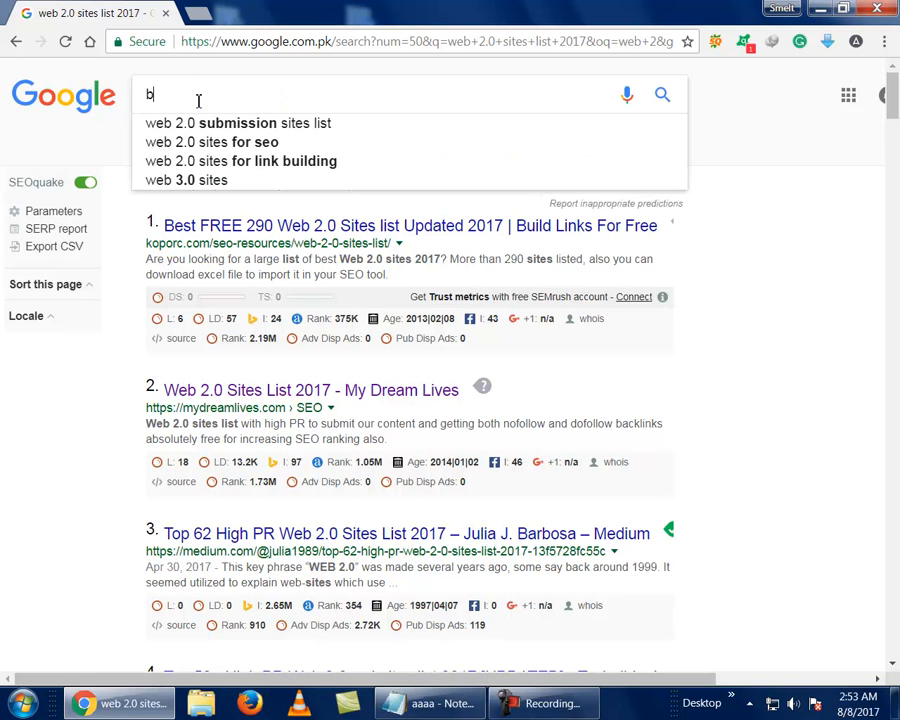
key(BackSpace)
key(BackSpace)
key(BackSpace)
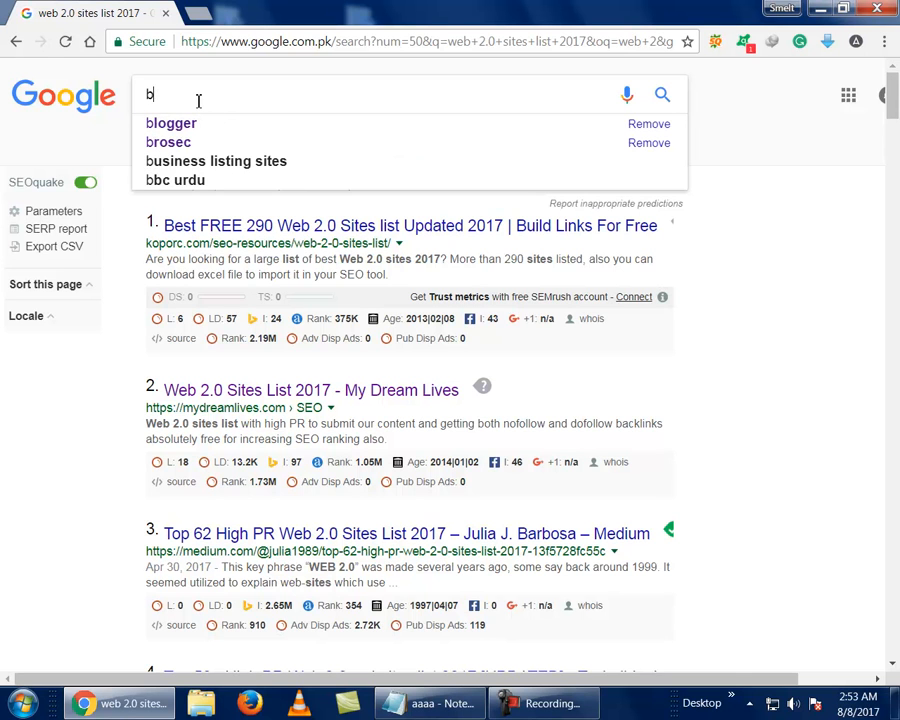
text(l)
key(Down)
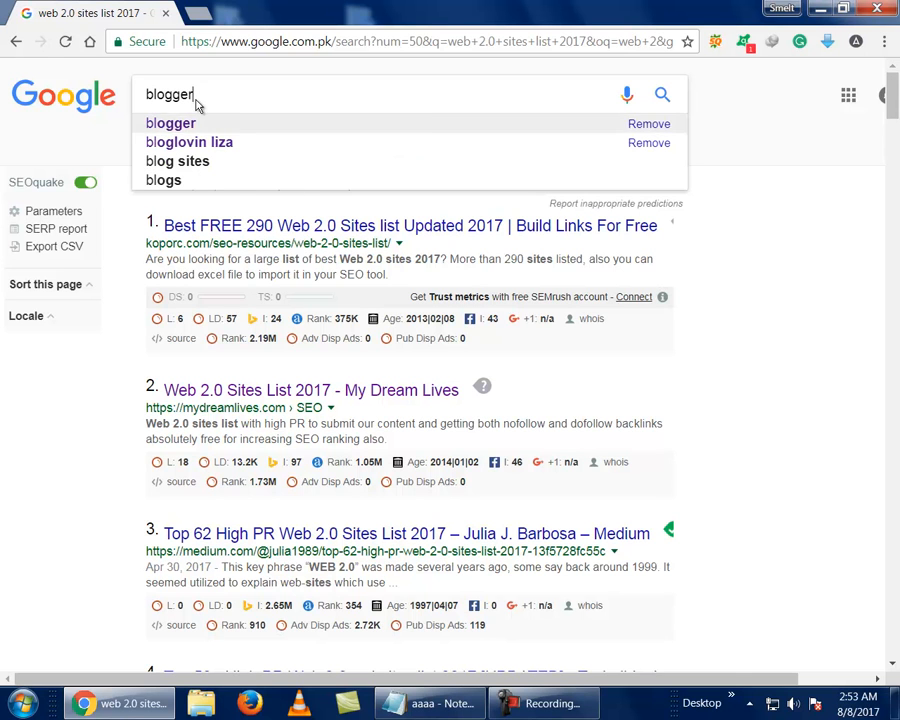
key(Return)
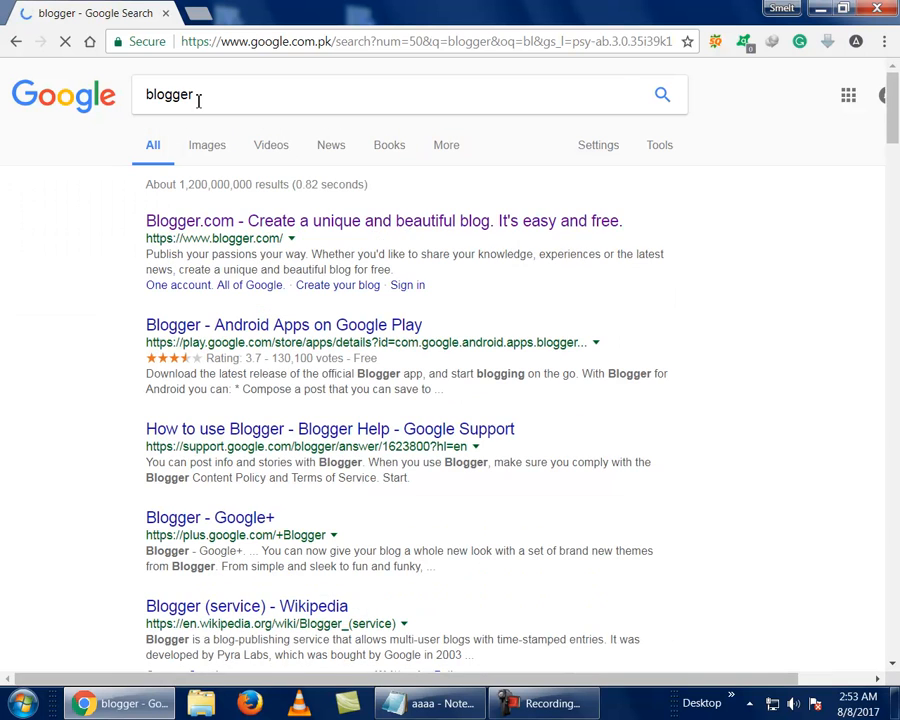
click(265, 228)
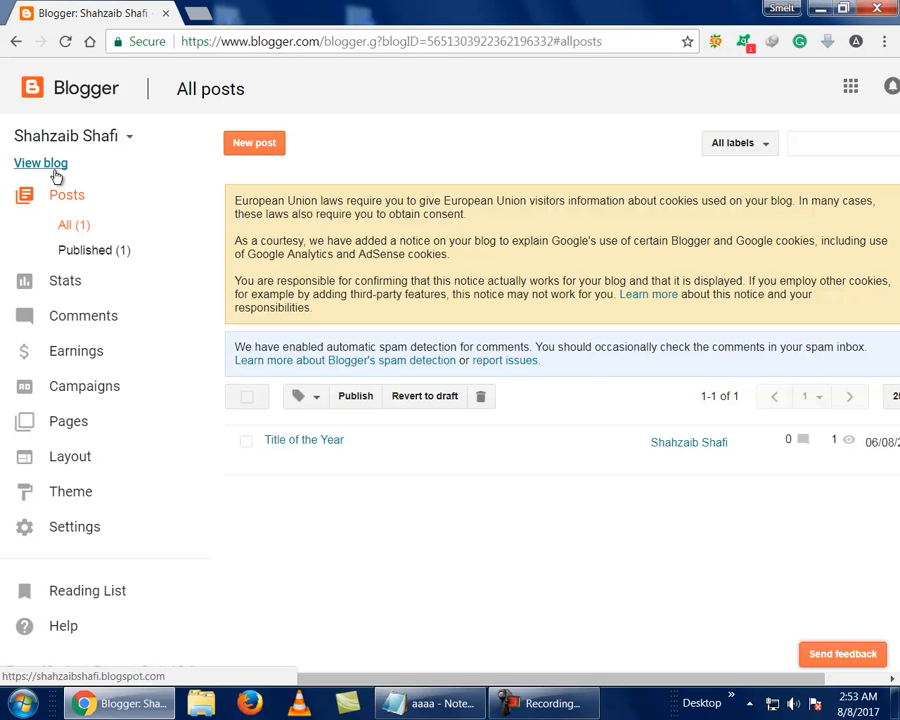
- Start creating a new blog from the Blogger blog list and title it "Brand Name"
click(127, 140)
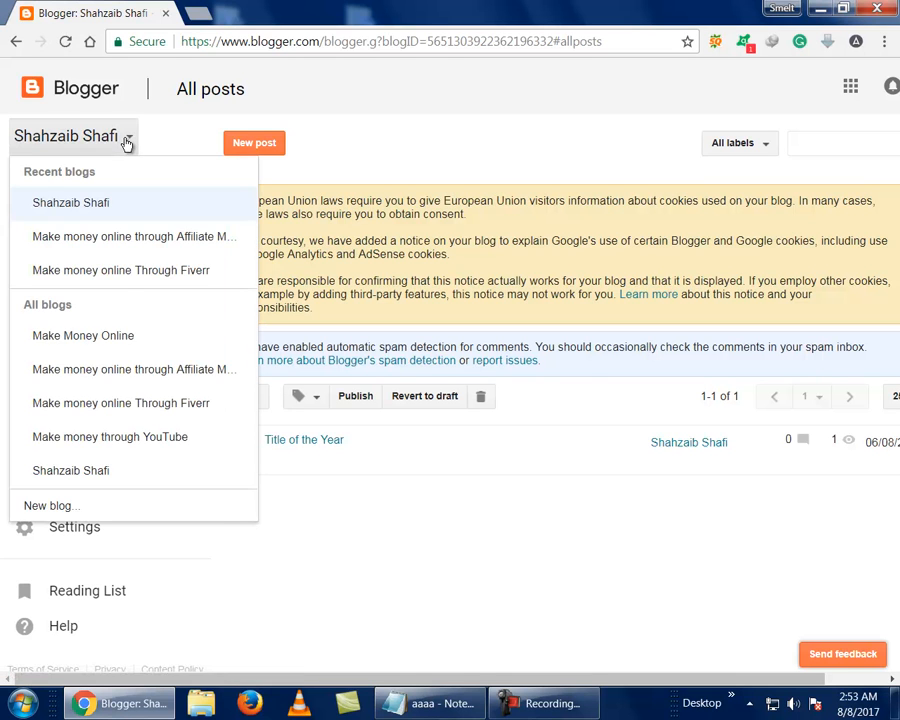
click(82, 506)
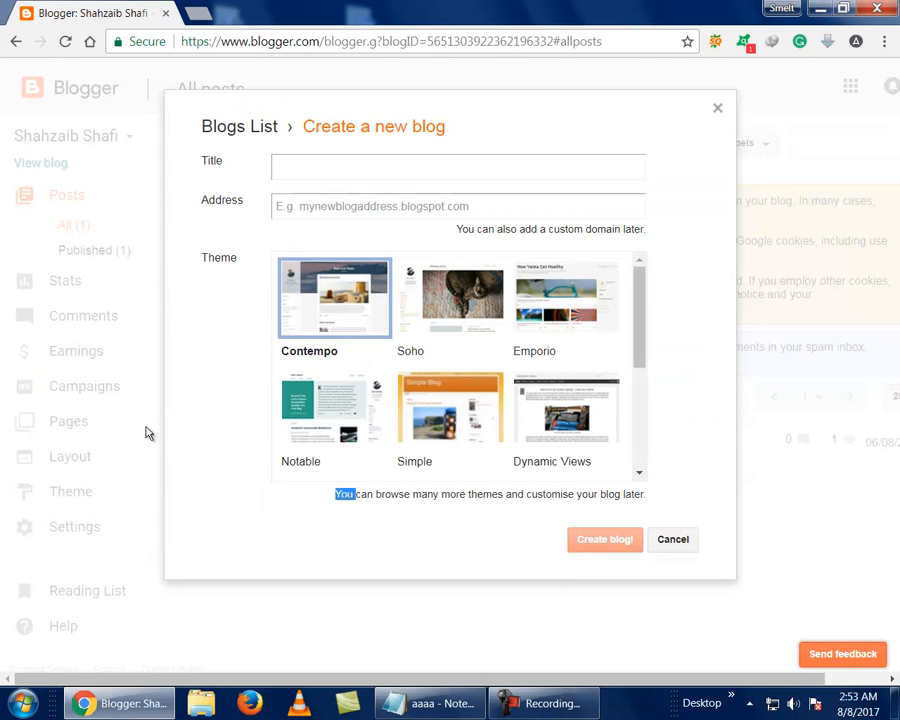
click(349, 173)
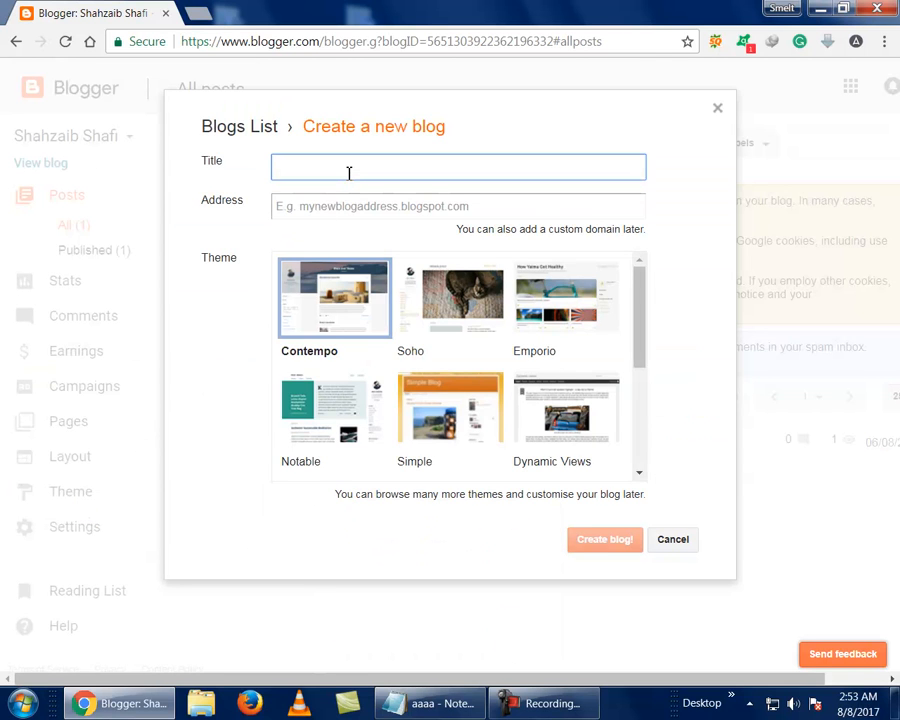
text(Brand Name)
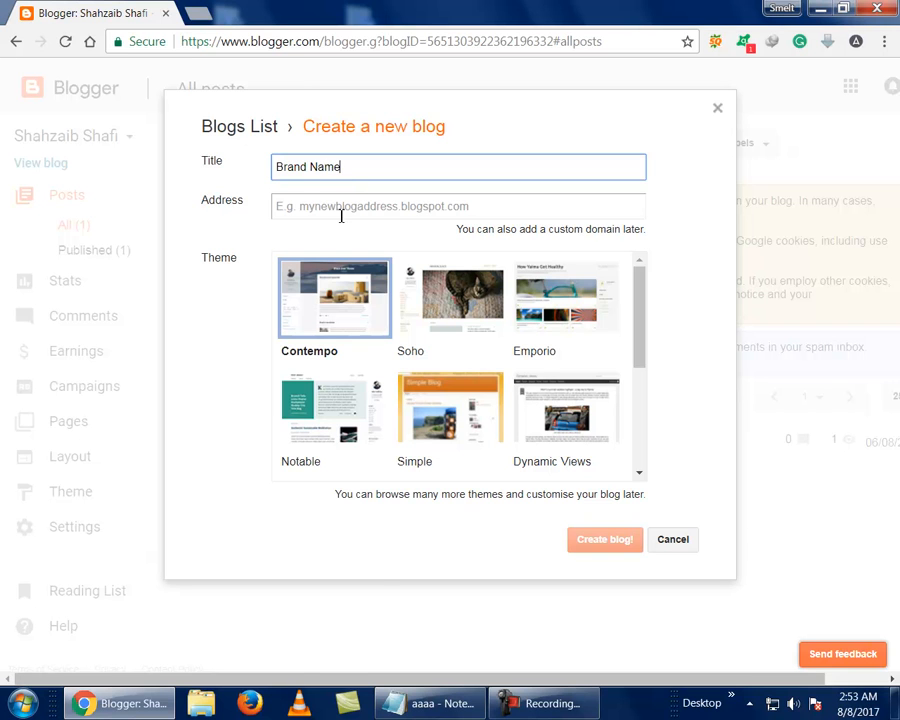
- Try branname.blogspot.com as the new blog's address
click(341, 214)
text(brand)
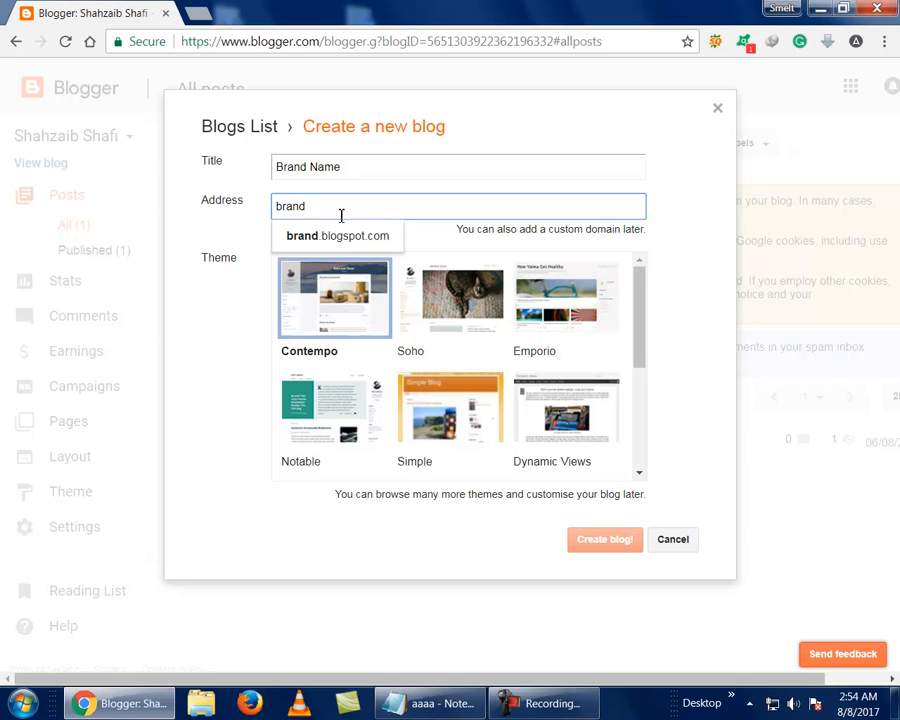
key(BackSpace)
text(name)
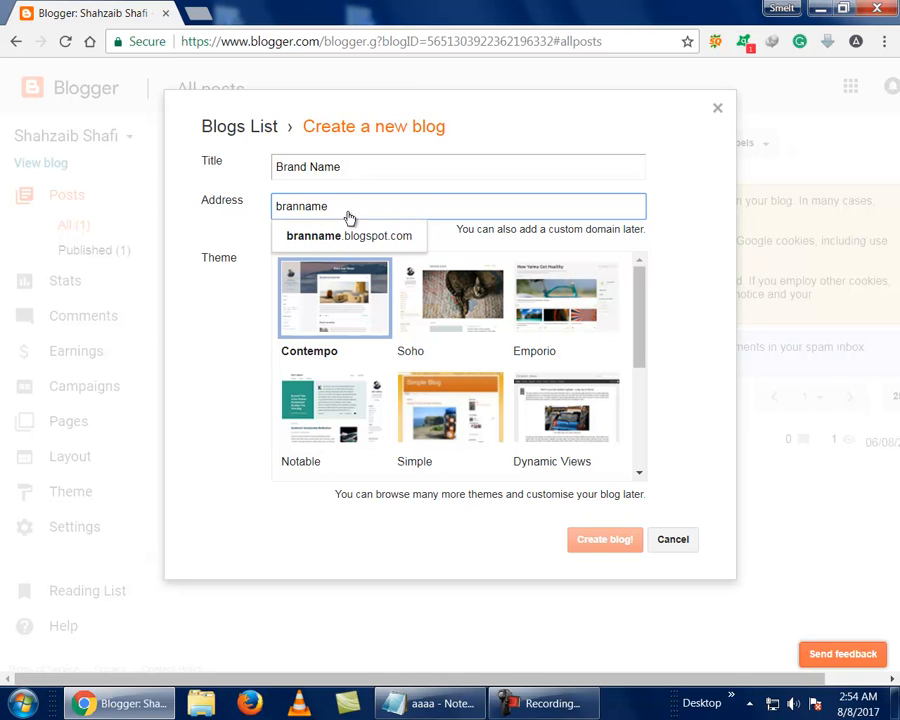
click(350, 238)
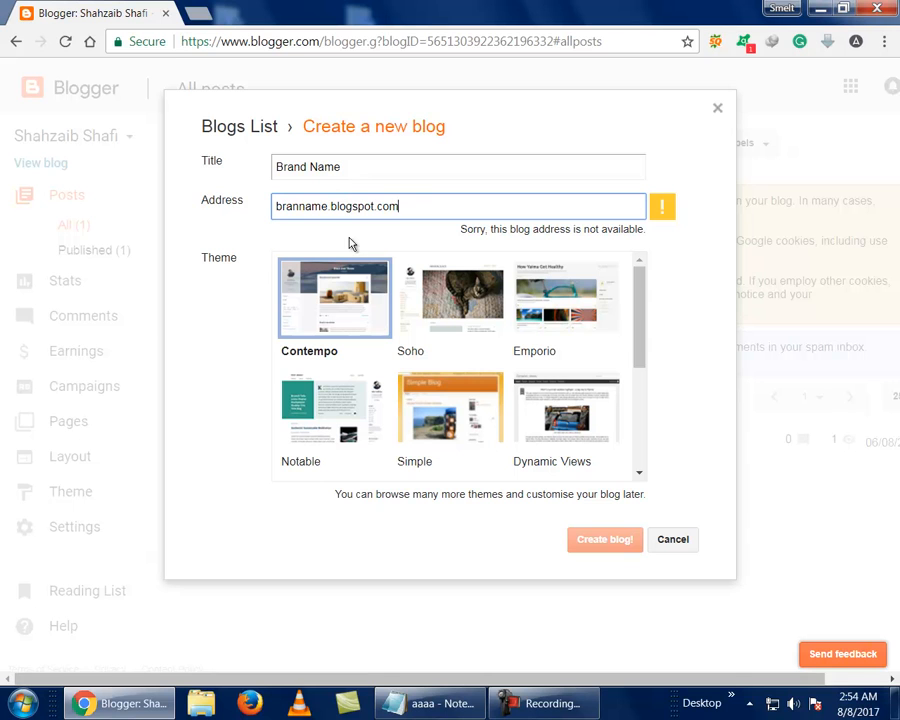
- Replace the address with an available blogspot one based on the owner's first name plus random letters, and create the blog
triple_click(416, 197)
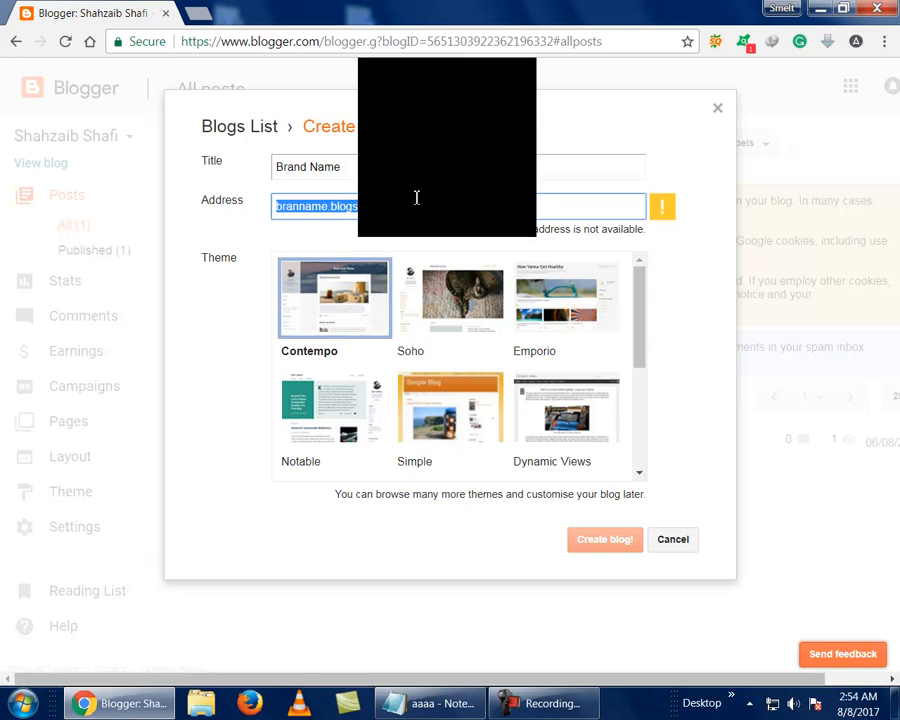
text(sh)
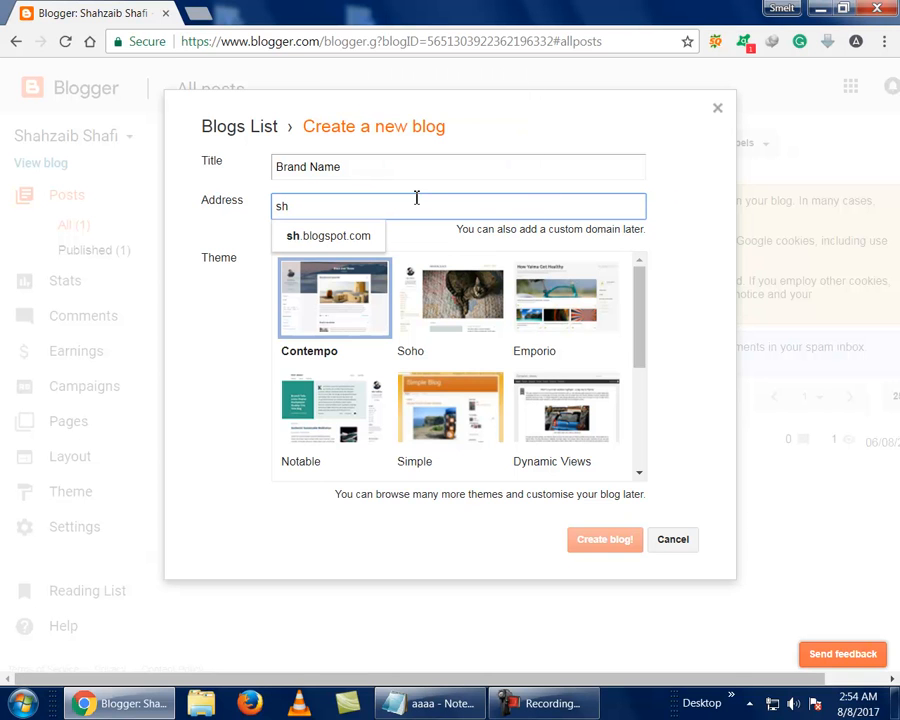
text(ahzaib)
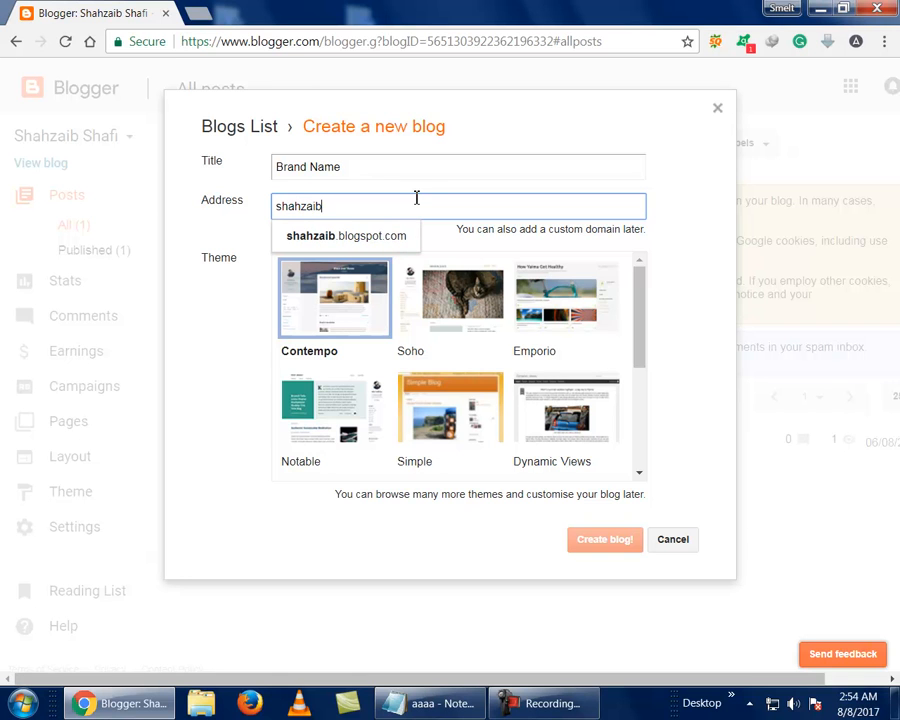
text(s)
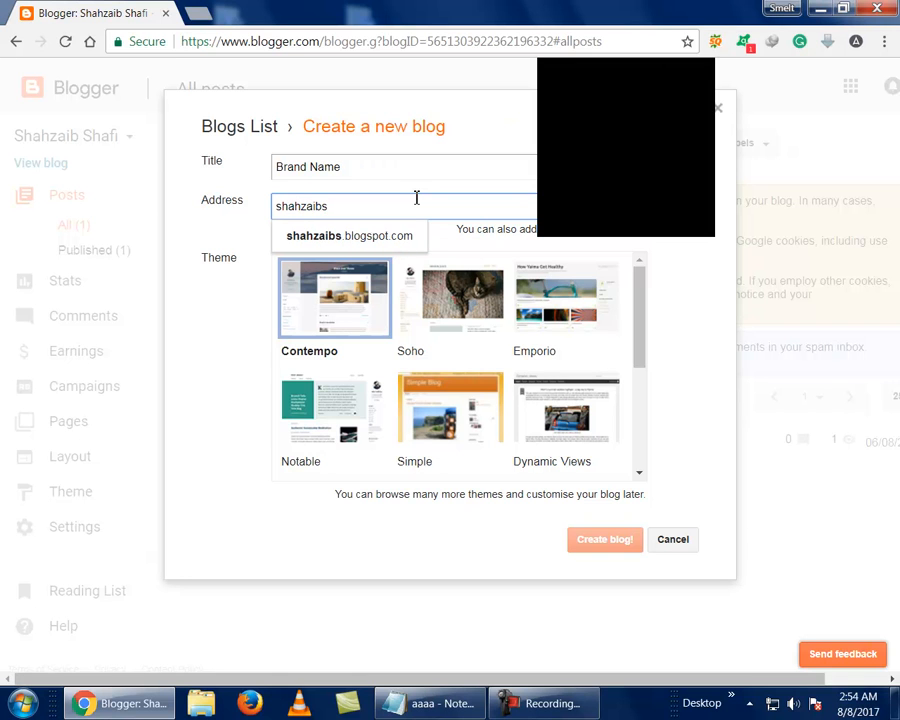
click(396, 238)
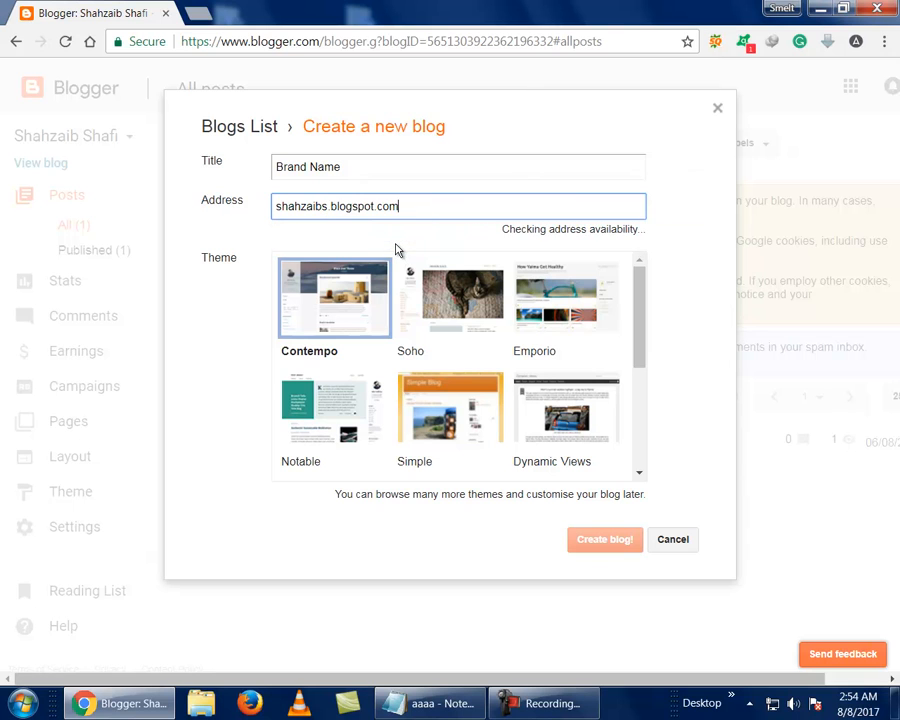
click(317, 207)
text(sdsadas)
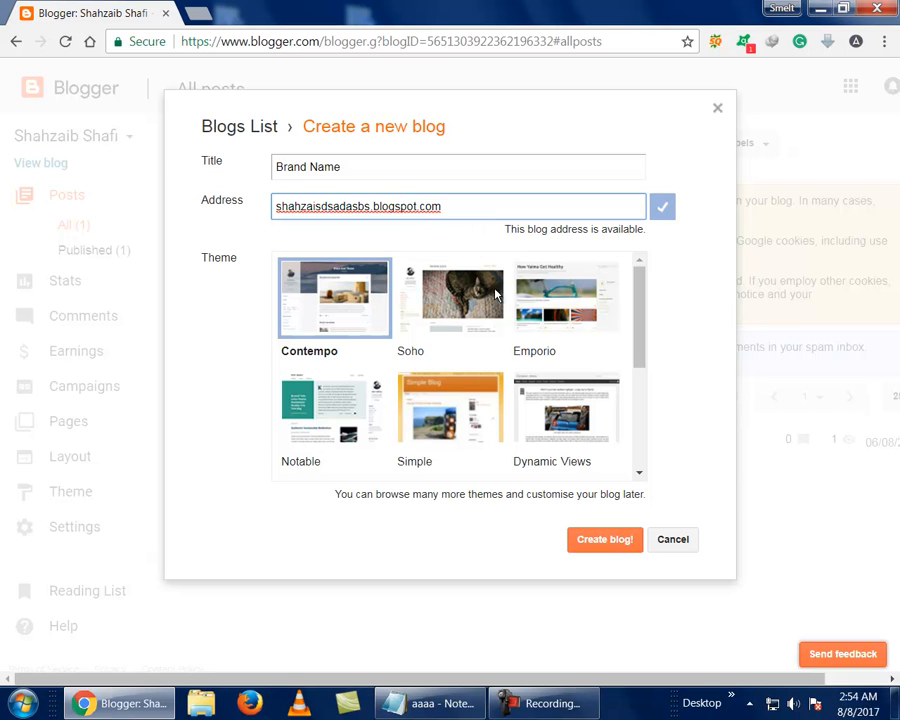
click(618, 550)
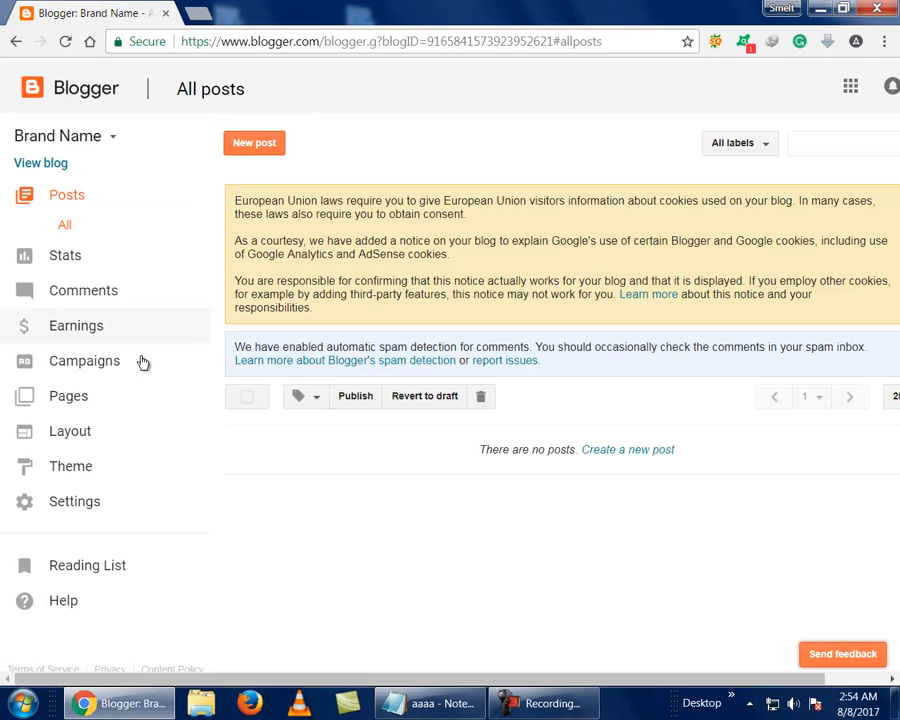
- Open the editor for a new post, check its title and body fields, and return to the blog's post list
click(270, 148)
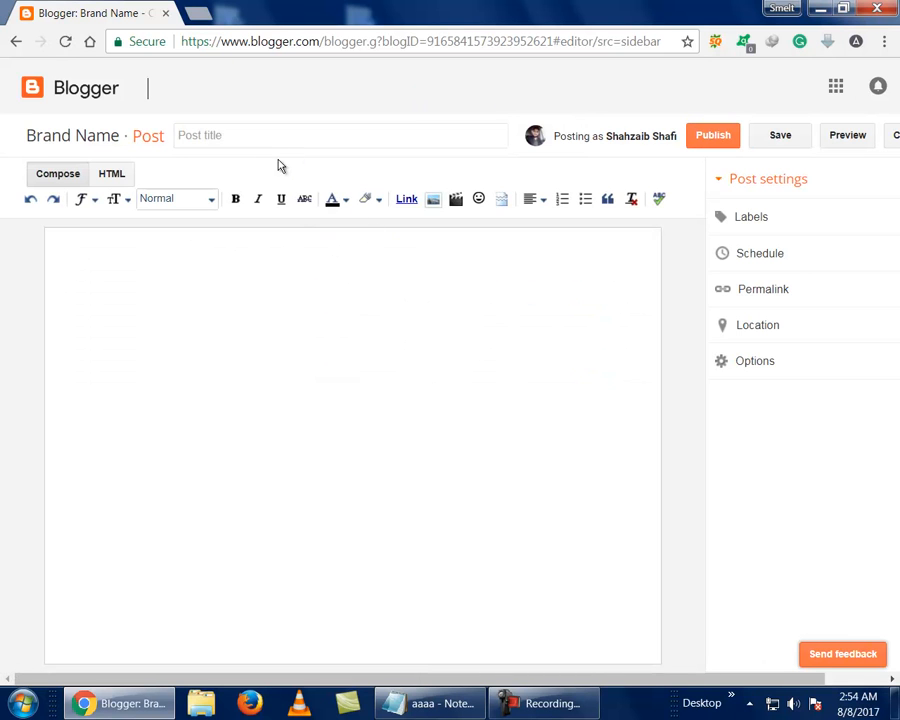
click(281, 147)
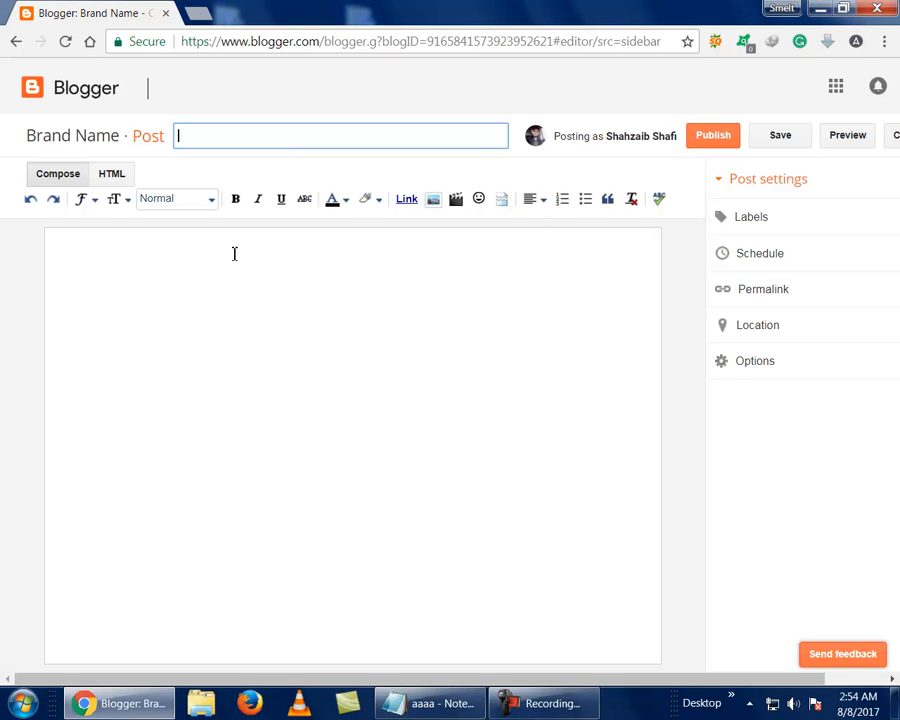
click(227, 285)
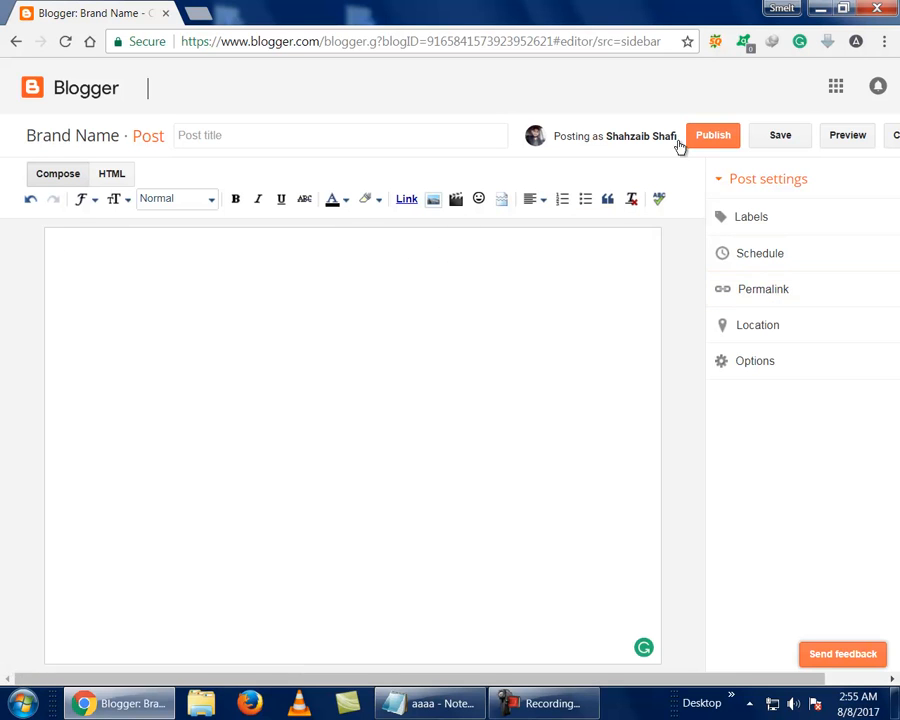
click(87, 100)
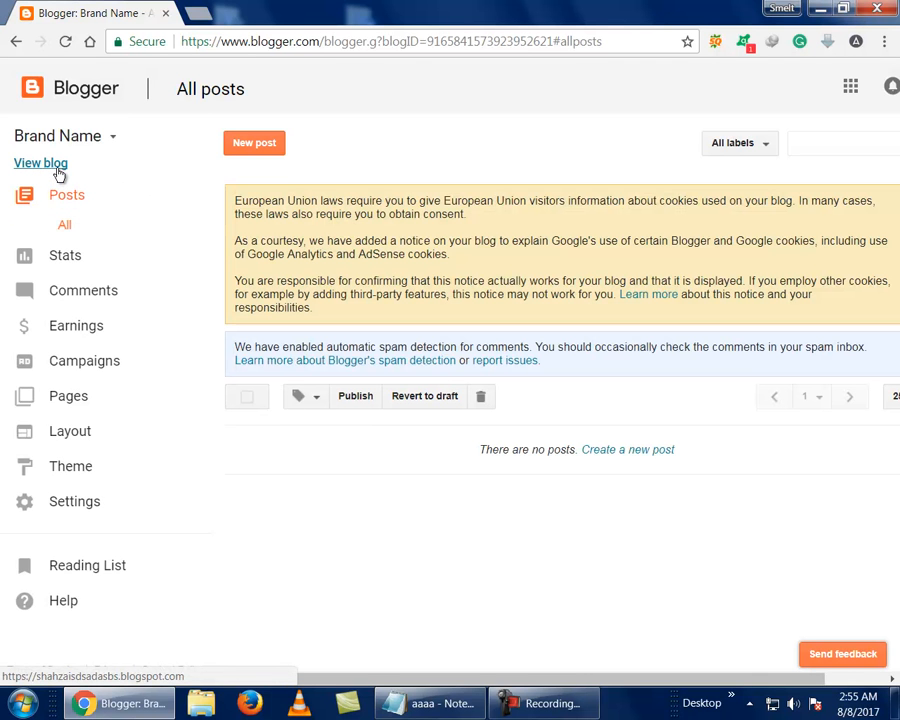
- Open the live Brand Name blog in a new tab and switch to it
click(57, 166)
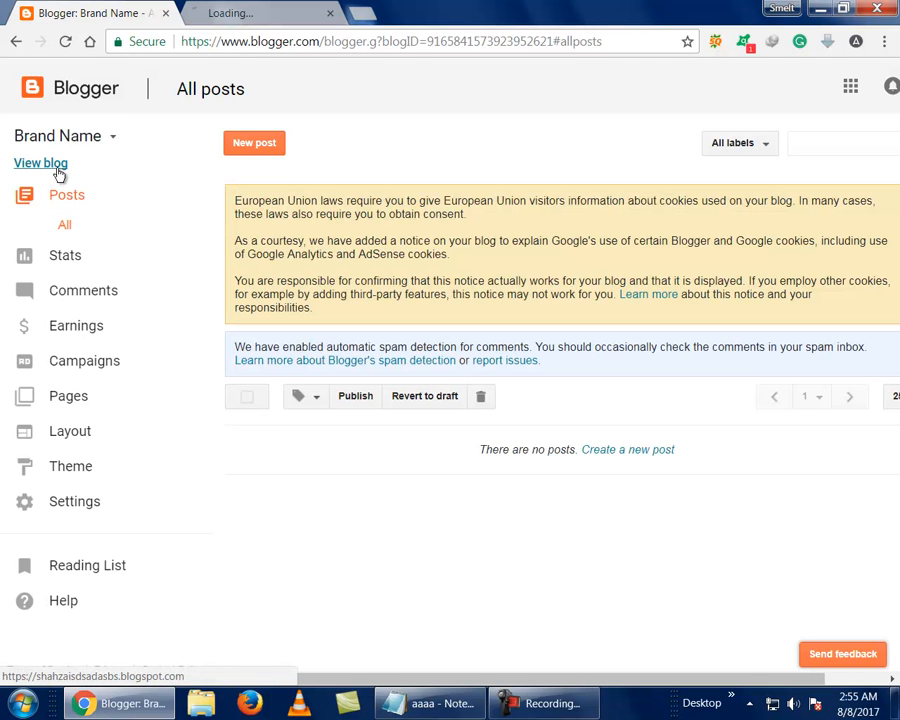
middle_click(242, 26)
key(F5)
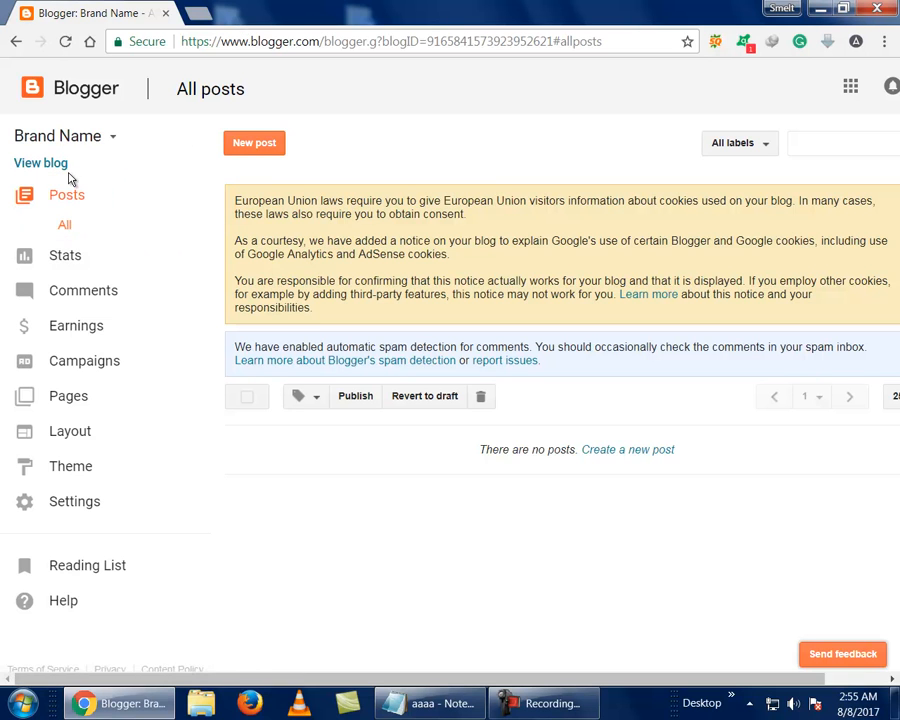
click(60, 175)
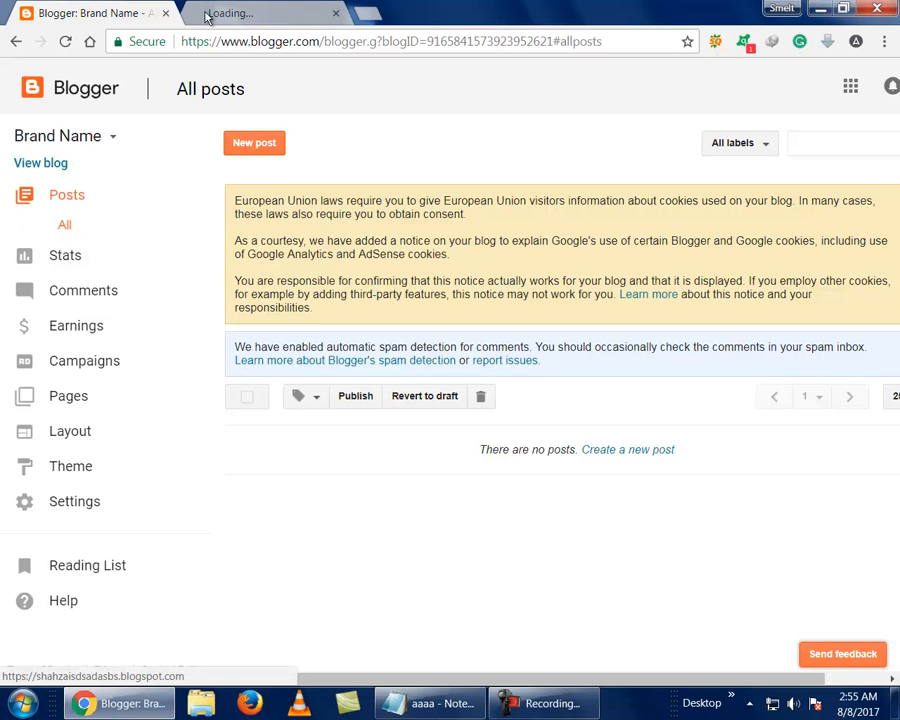
click(214, 14)
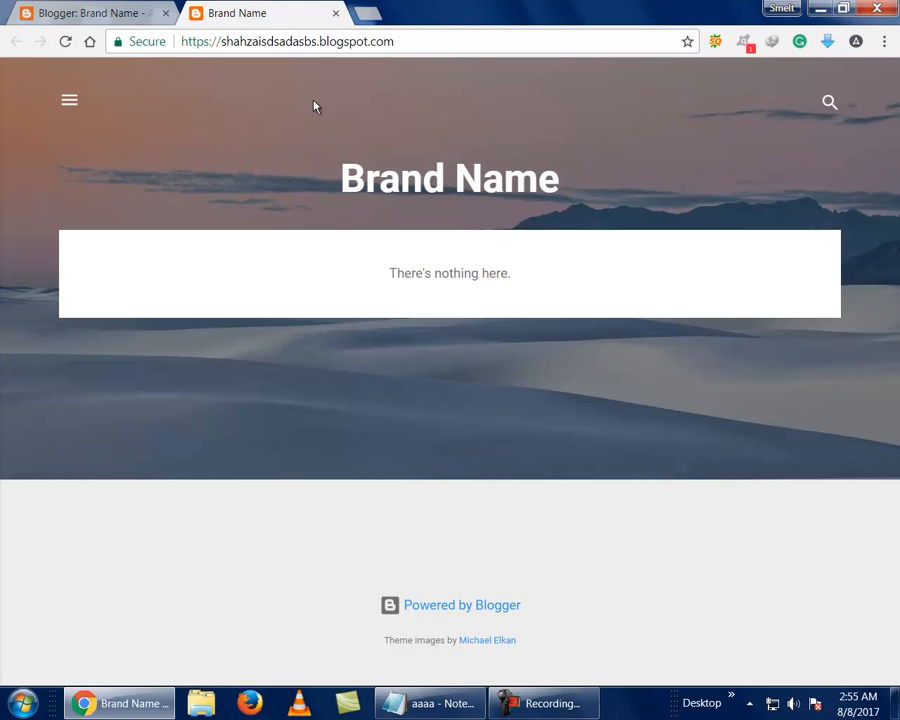
- View the author profile in the live blog's side menu, close it and return to the Blogger dashboard
click(68, 100)
click(69, 101)
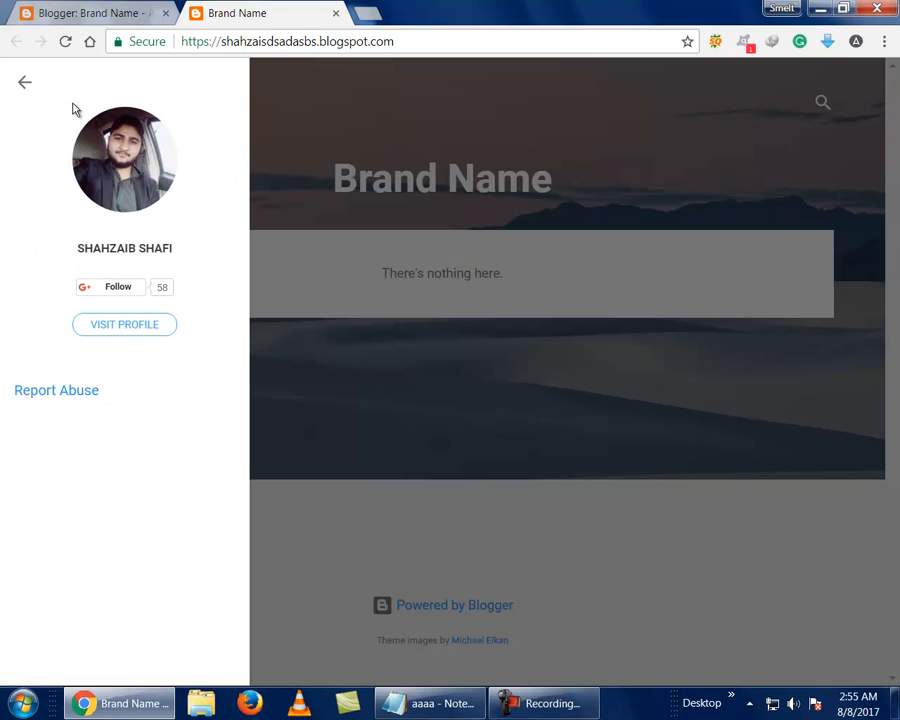
click(24, 83)
click(84, 14)
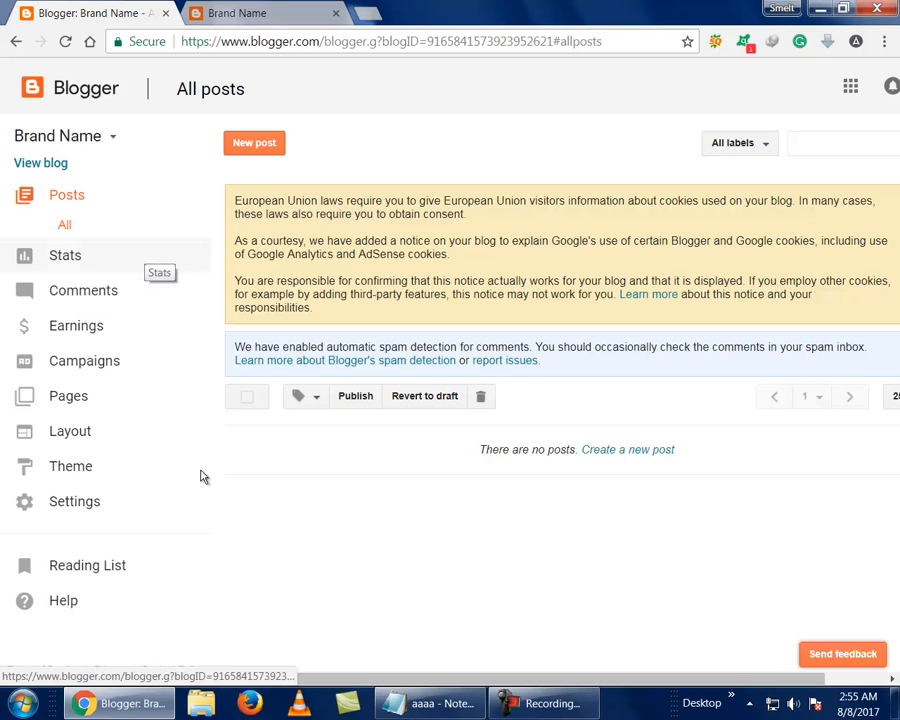
- Load wordpress.com in the tab that shows the live Brand Name blog
click(247, 13)
click(249, 45)
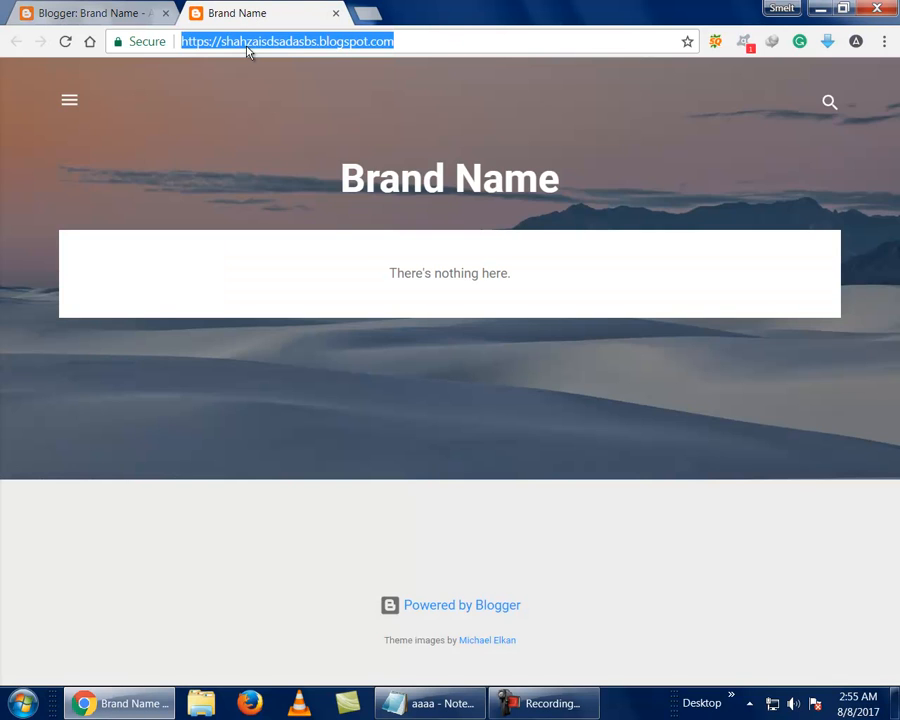
text(woirdpre)
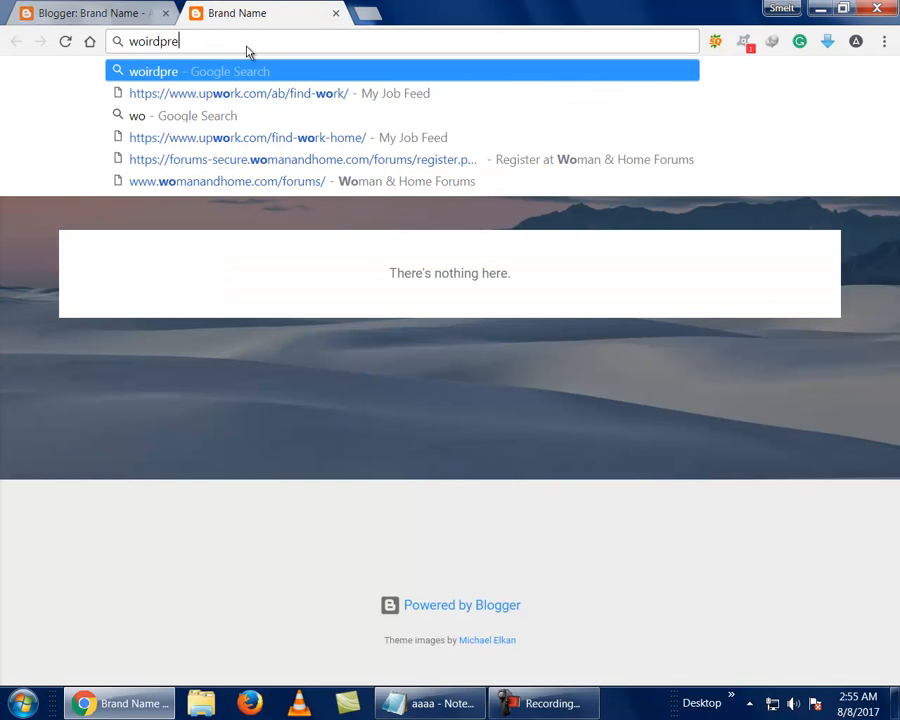
text(ss.com)
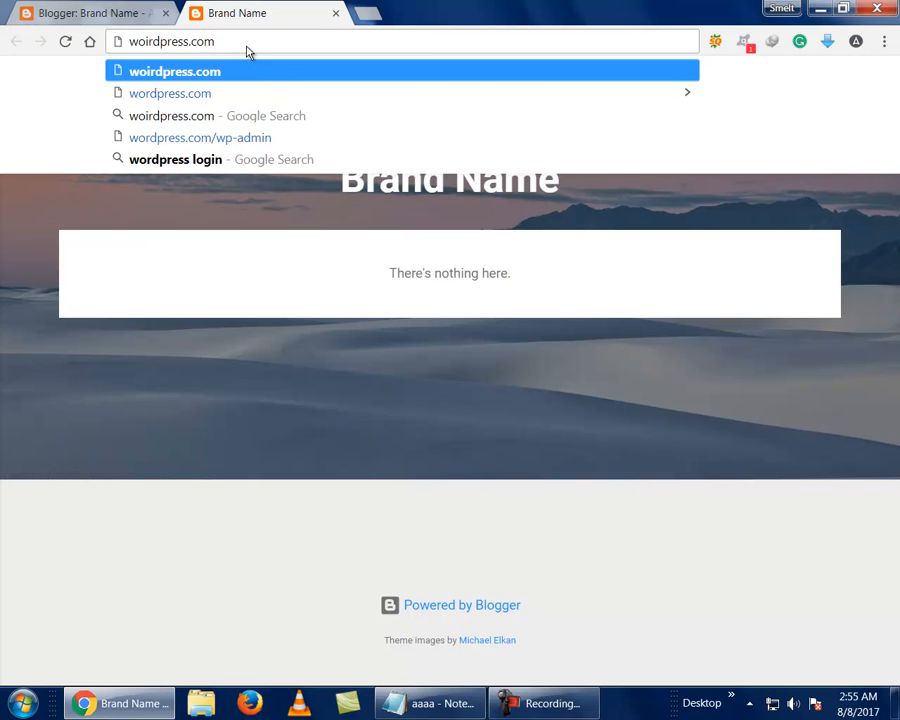
key(Down)
key(Return)
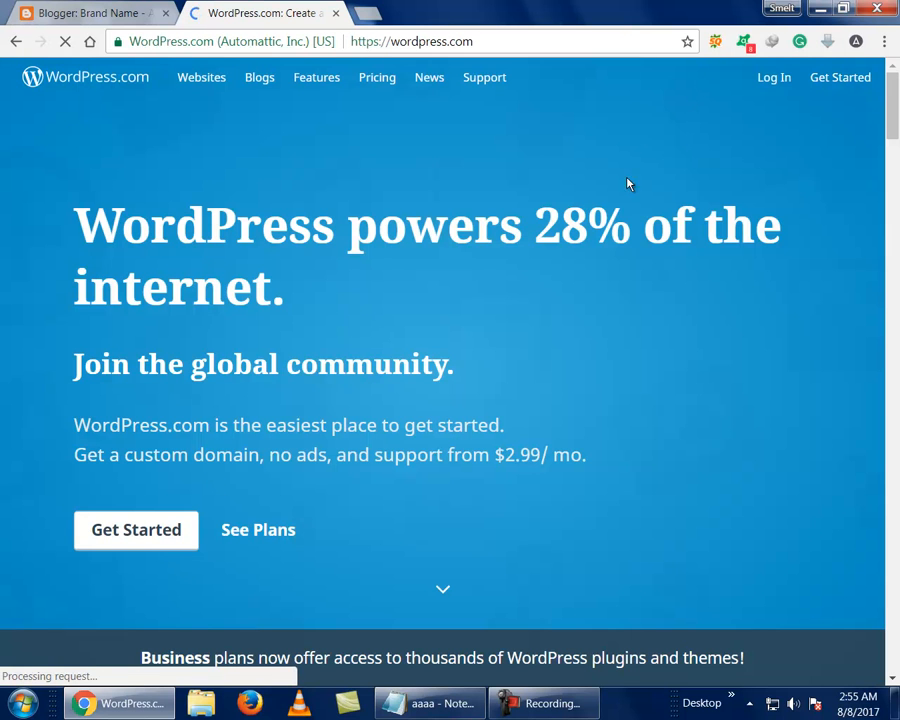
- Look through the WordPress.com home page and close its tab
scroll(243, 155, down, 4)
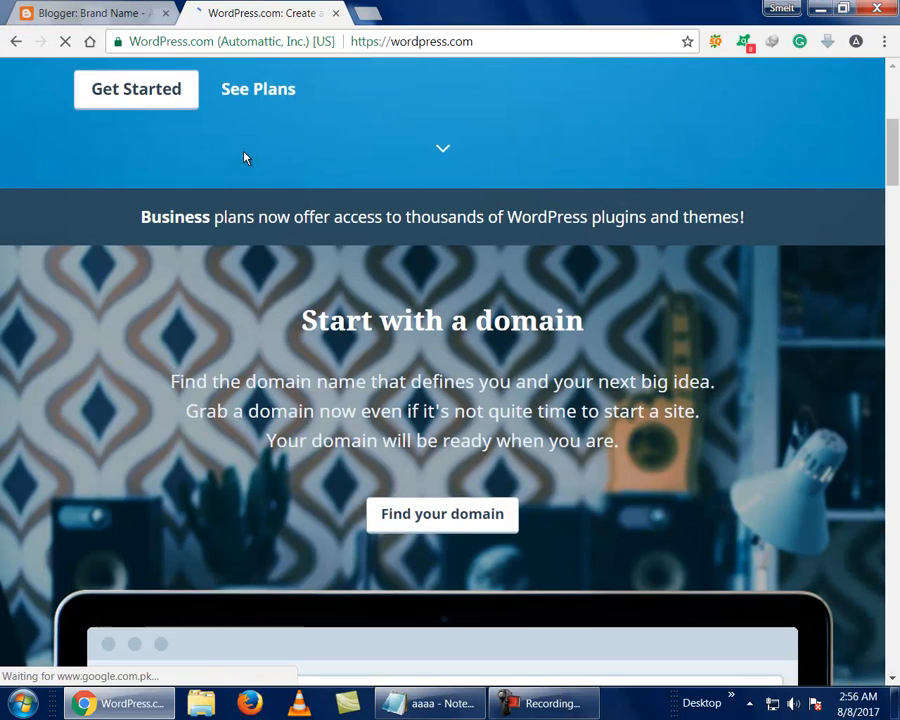
scroll(245, 157, down, 1)
scroll(244, 157, down, 2)
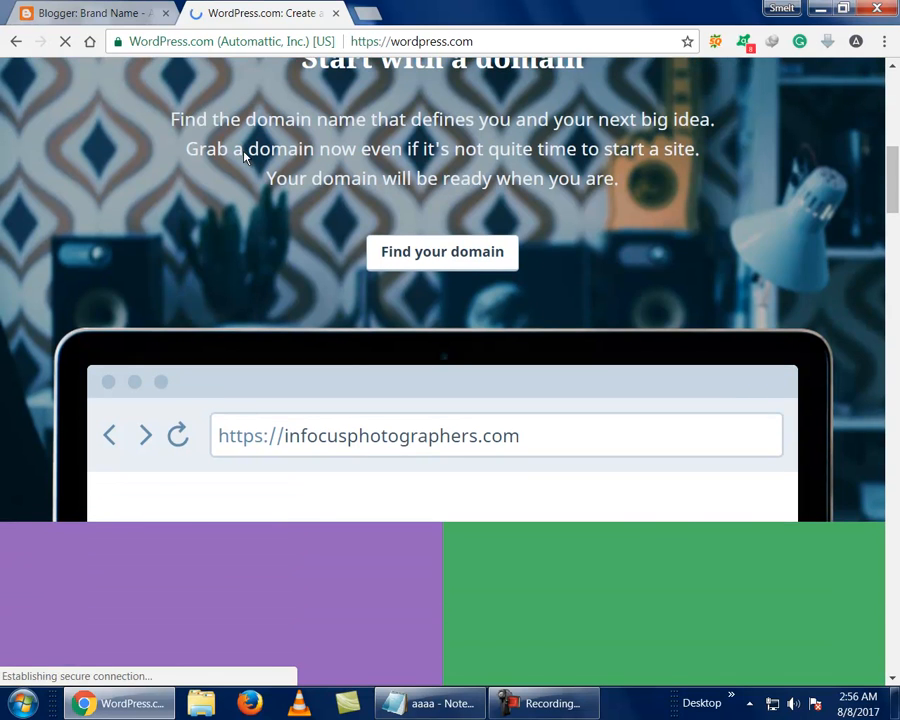
scroll(246, 158, down, 4)
scroll(245, 158, down, 10)
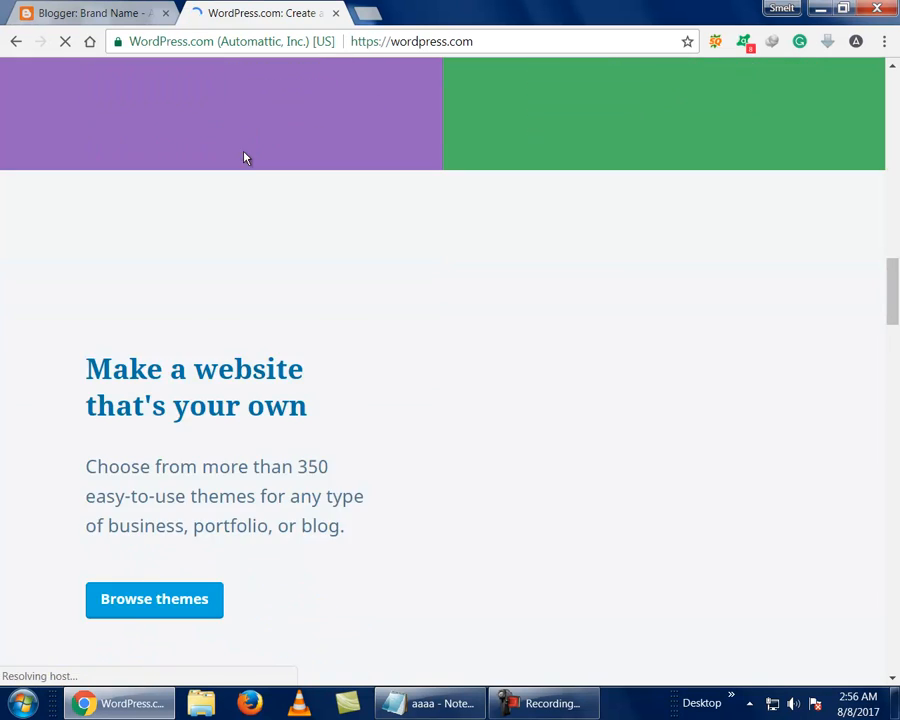
scroll(245, 158, down, 10)
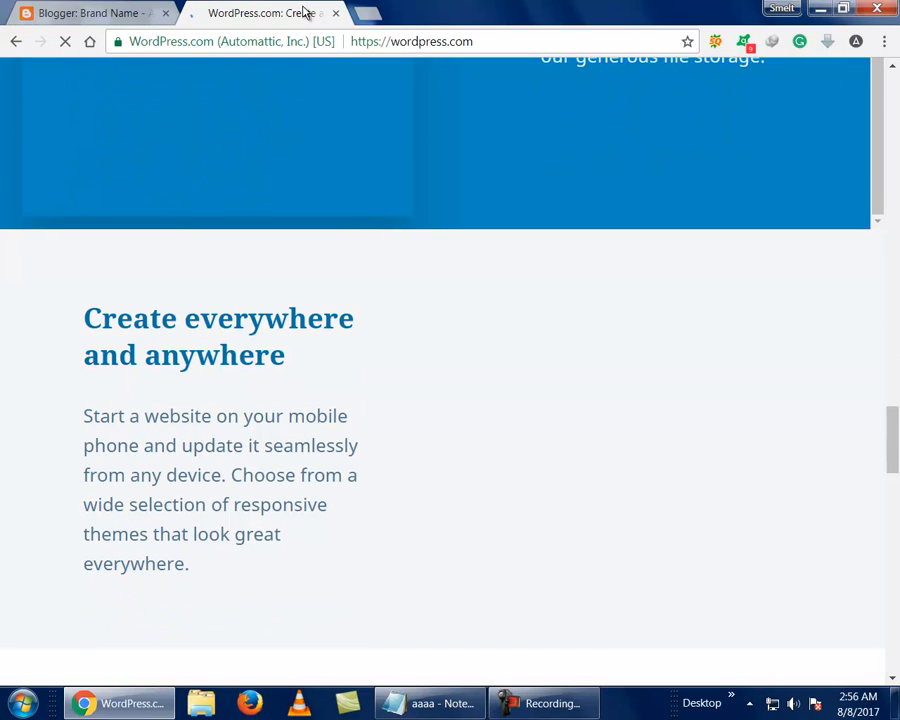
middle_click(300, 9)
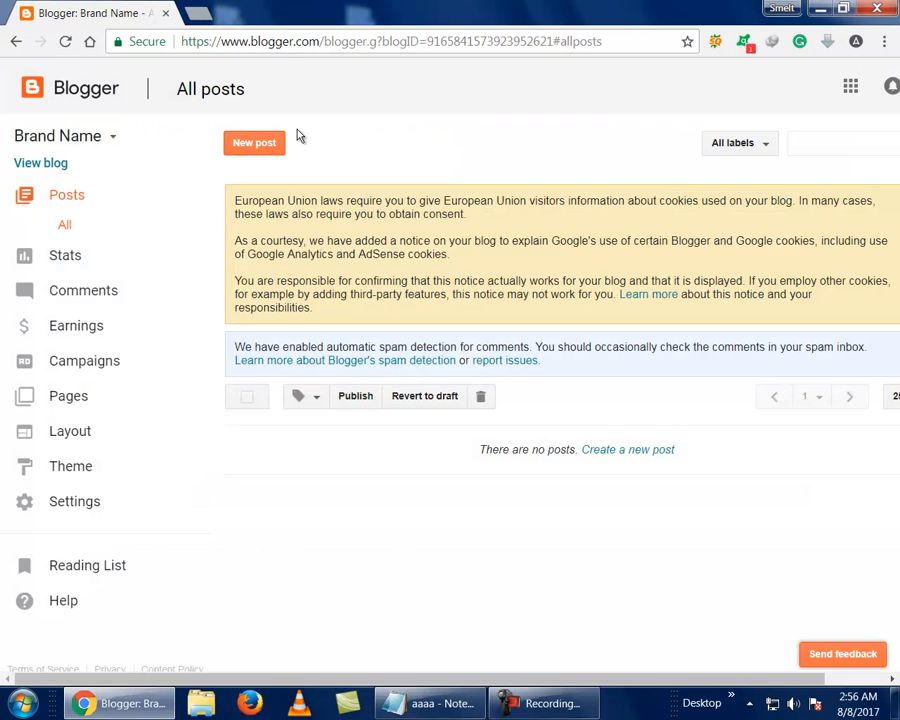
- Switch to Notepad, end the Web 2.0 site list with a period after Buzzfeed and add three line breaks below it
click(425, 700)
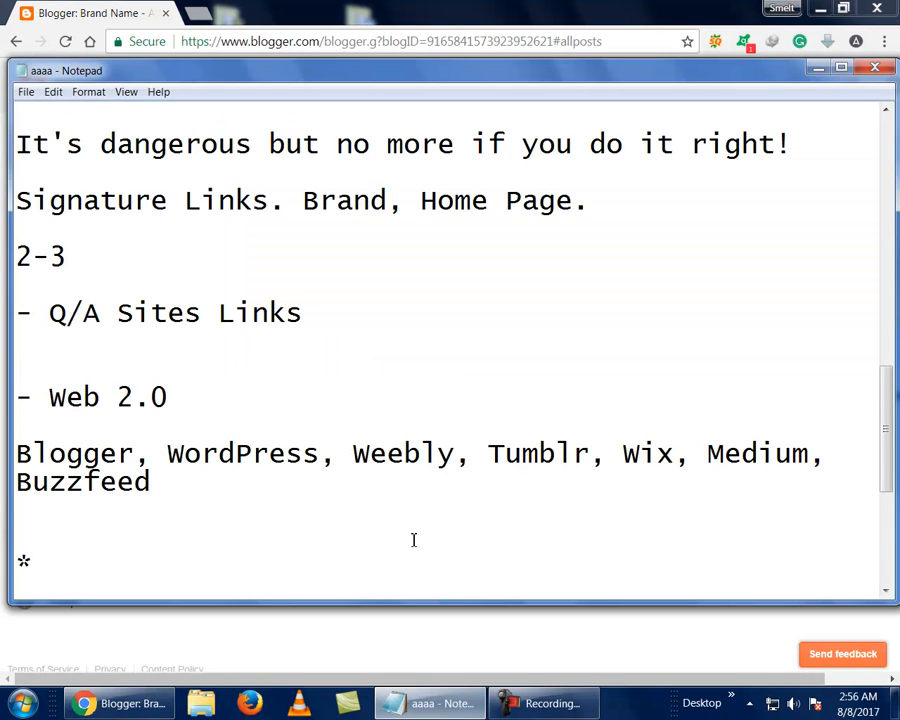
click(320, 638)
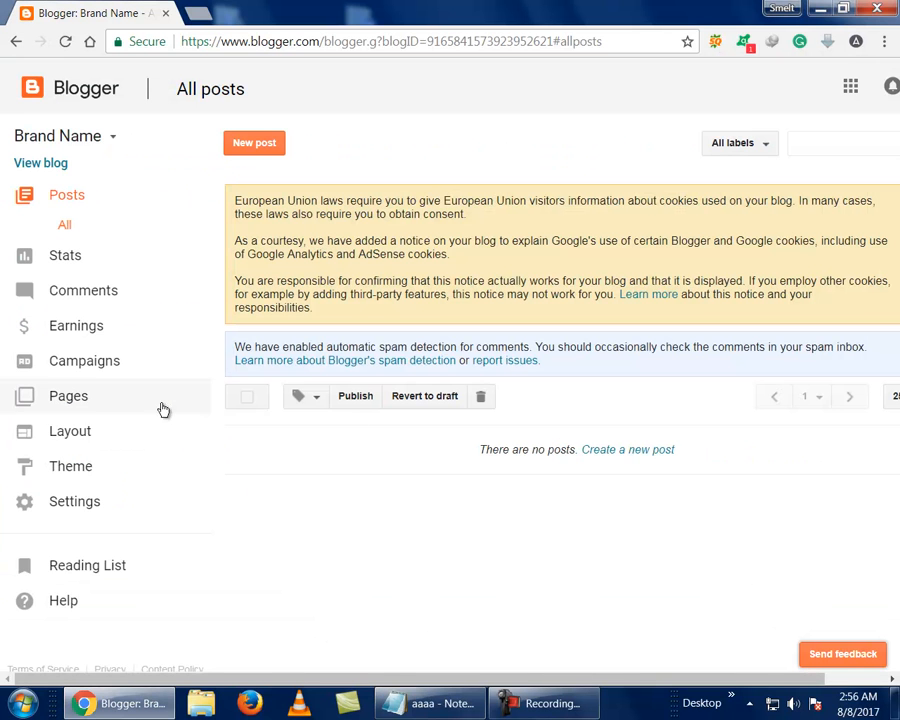
click(437, 703)
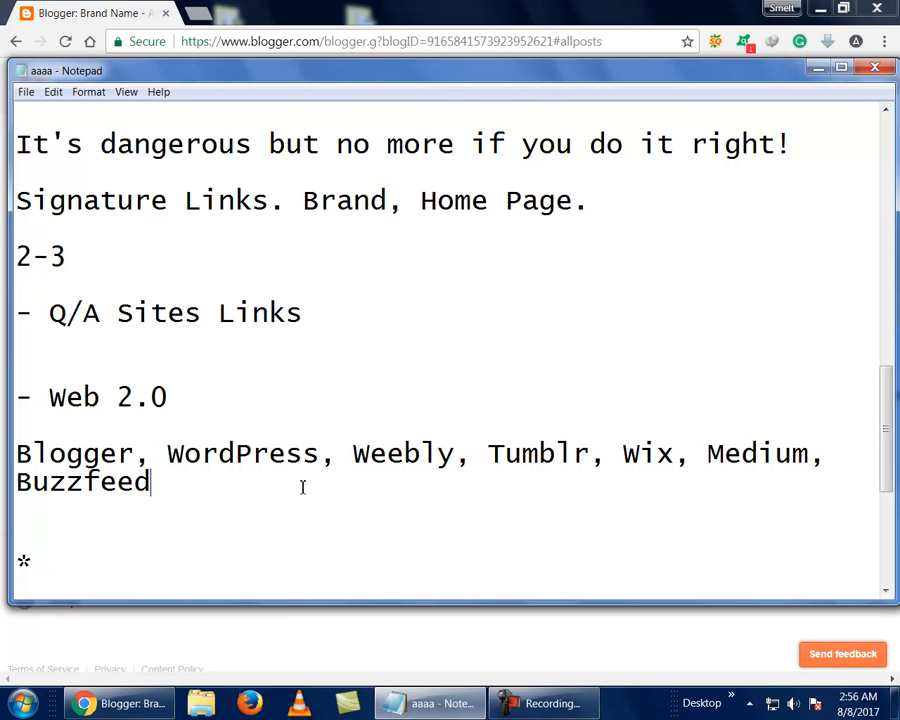
key(Return)
key(Return)
key(Return)
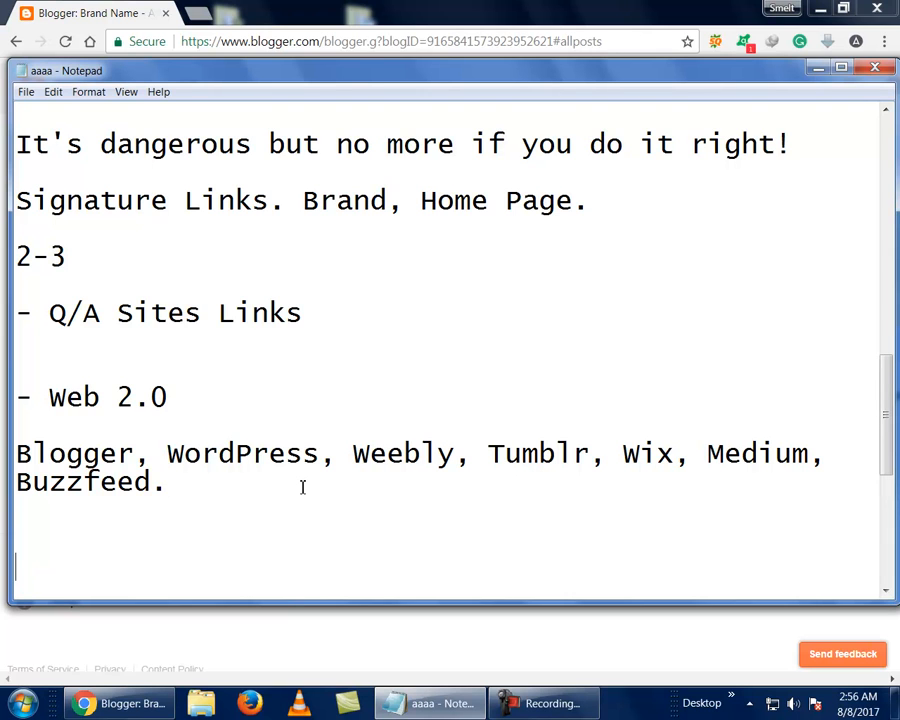
- Insert an empty line between the Web 2.0 heading and the list of sites starting with Blogger
scroll(307, 418, down, 3)
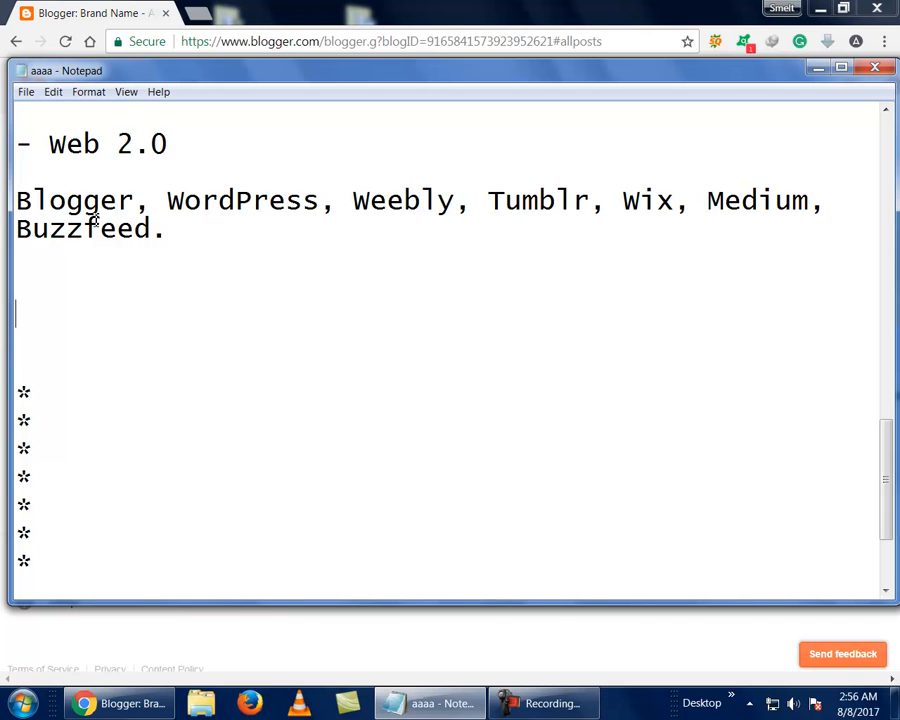
click(230, 198)
click(578, 202)
click(658, 202)
click(121, 330)
click(115, 310)
click(18, 198)
key(Return)
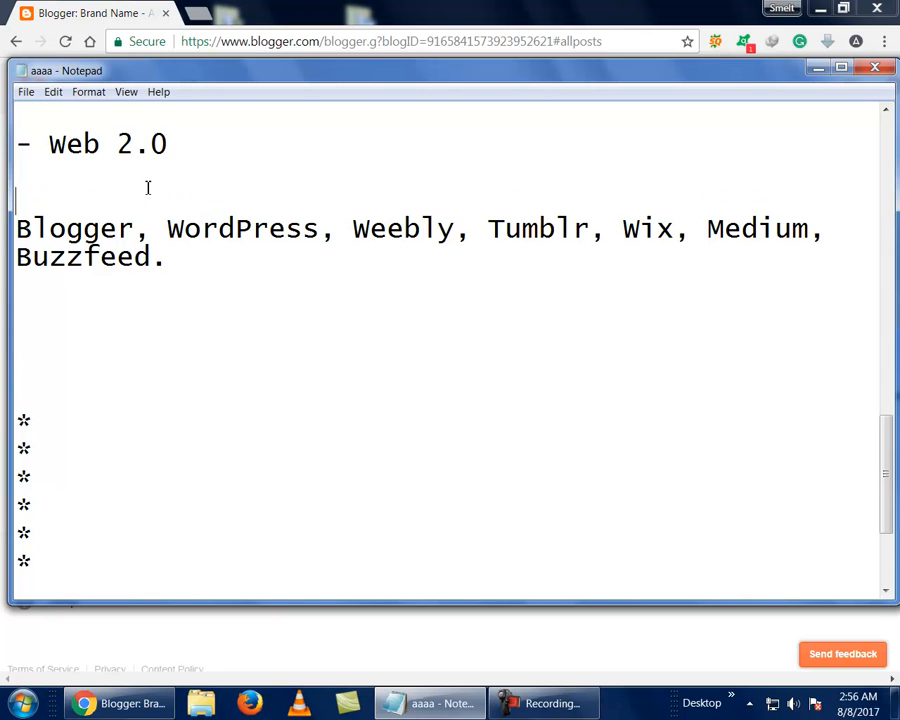
- Write the line "Blogger - 1 Gmail Address." below the list of Web 2.0 sites
click(55, 322)
text(Blogger,)
key(BackSpace)
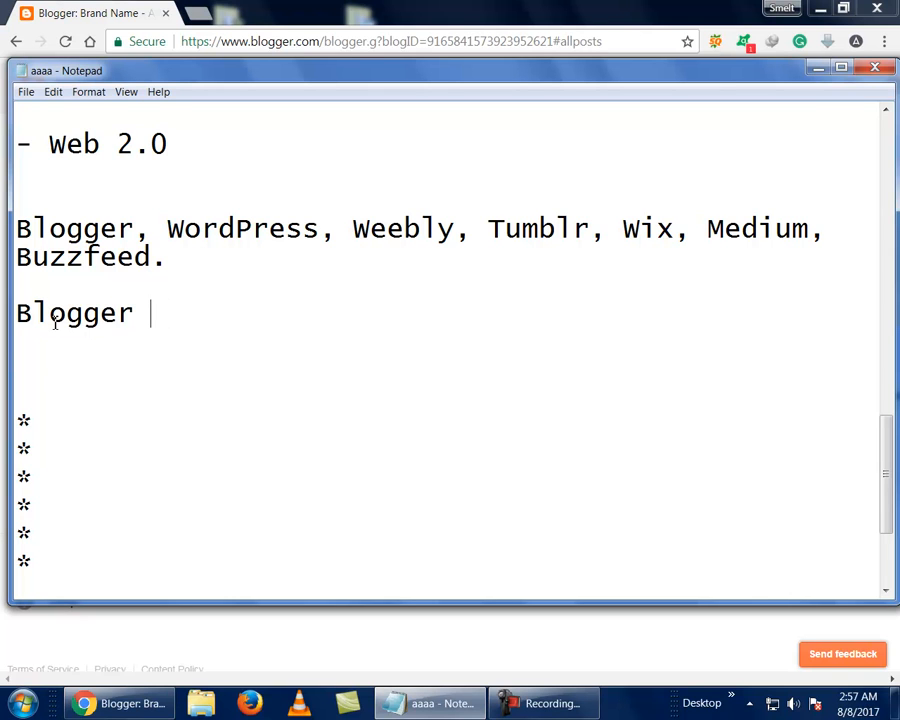
text(- 1 Em)
key(BackSpace)
key(BackSpace)
text(Gam)
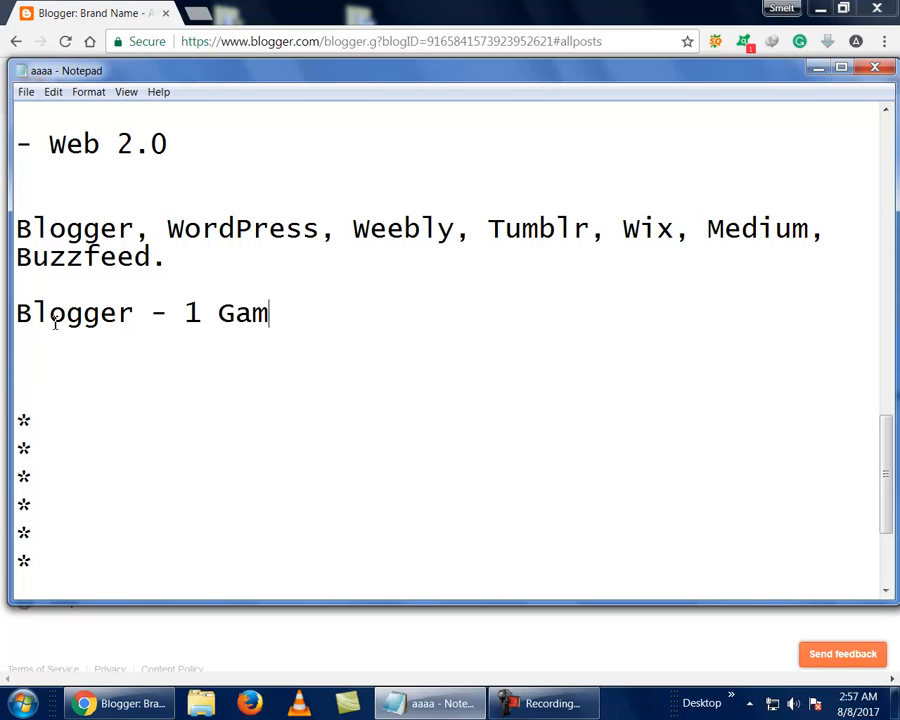
key(BackSpace)
key(BackSpace)
text(mail )
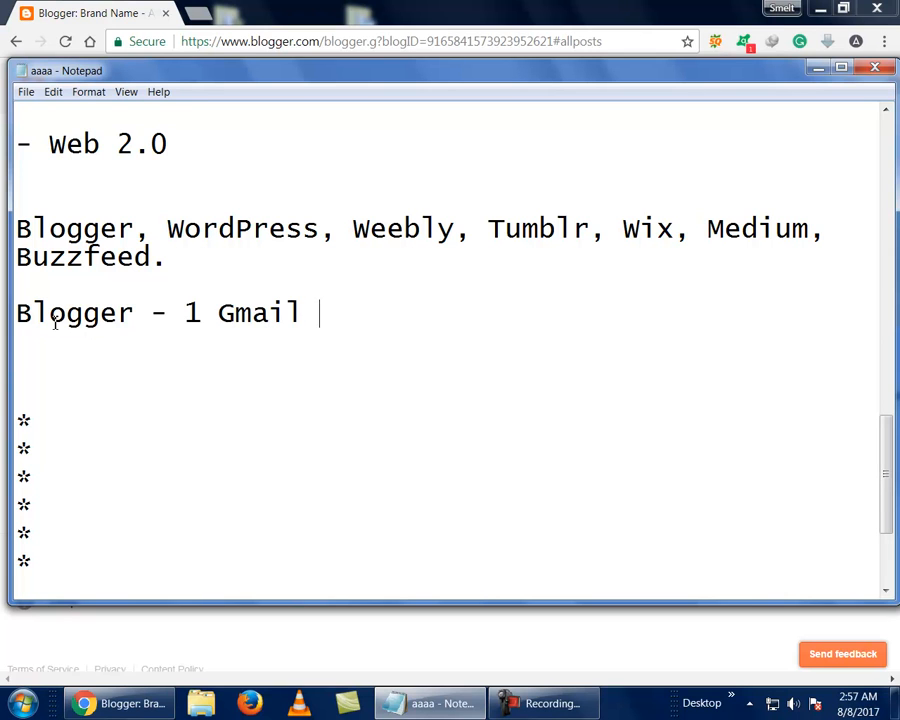
text(Adre)
key(BackSpace)
key(BackSpace)
text(d)
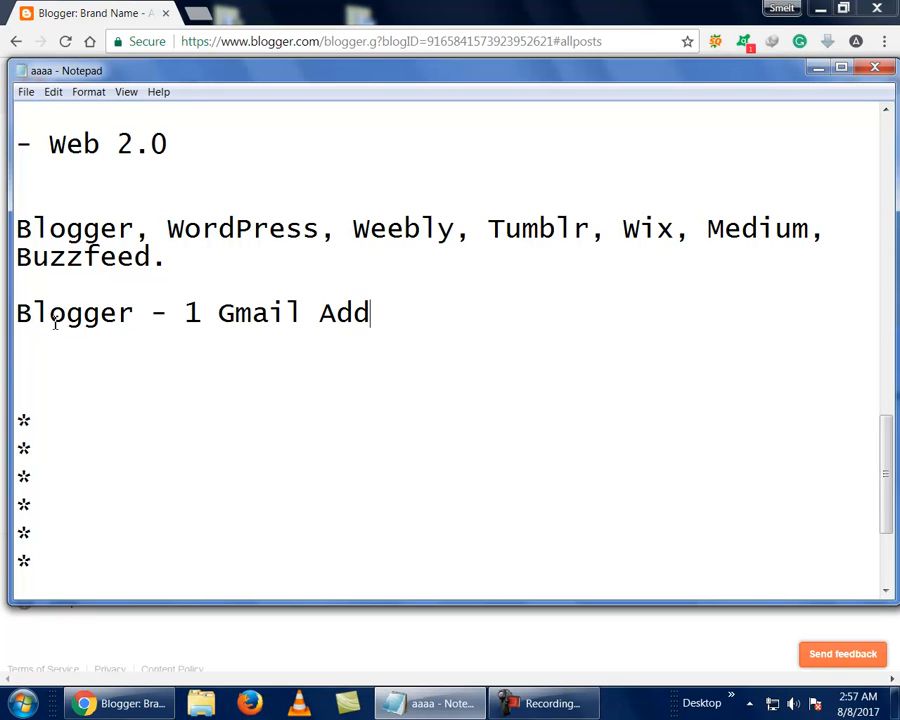
text(ress.)
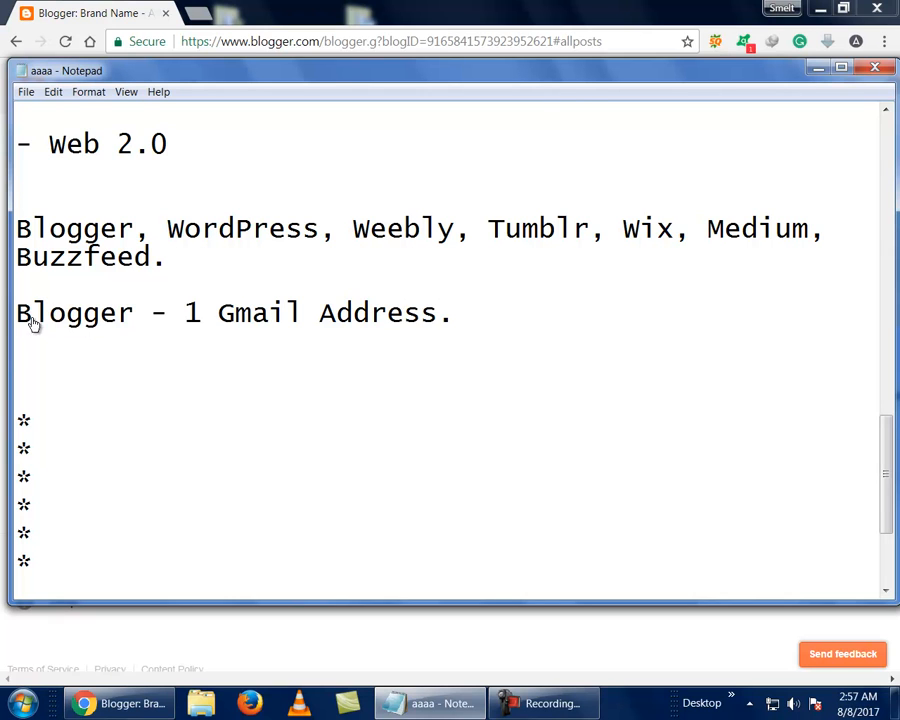
- Number the Gmail address line as "Blogger 1" and add a second line "Blogger 2 - 2" under it
click(137, 313)
text(1)
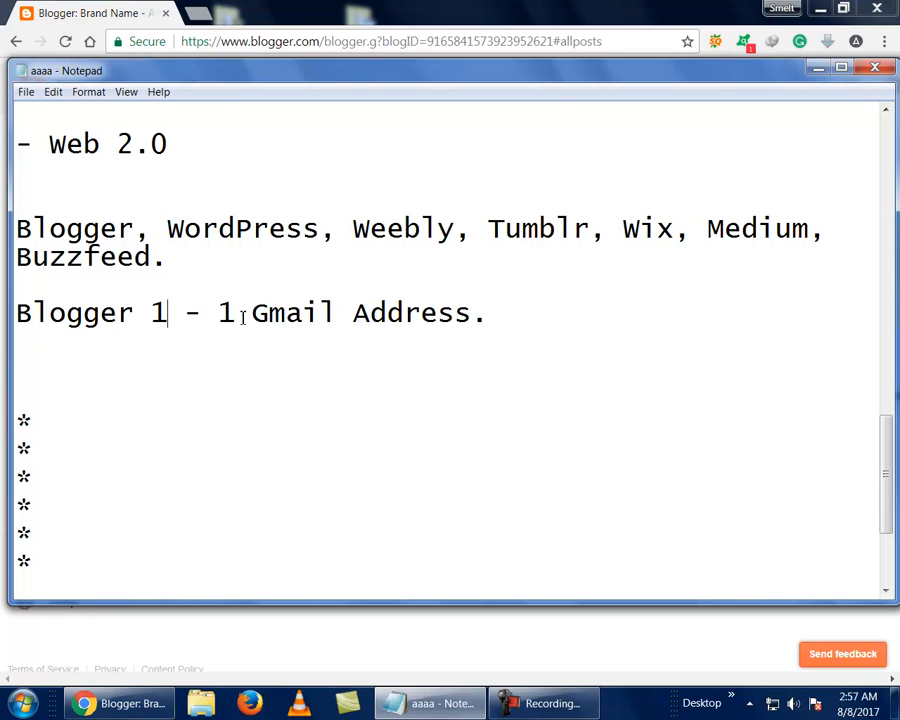
click(504, 323)
key(Return)
text(Blogg)
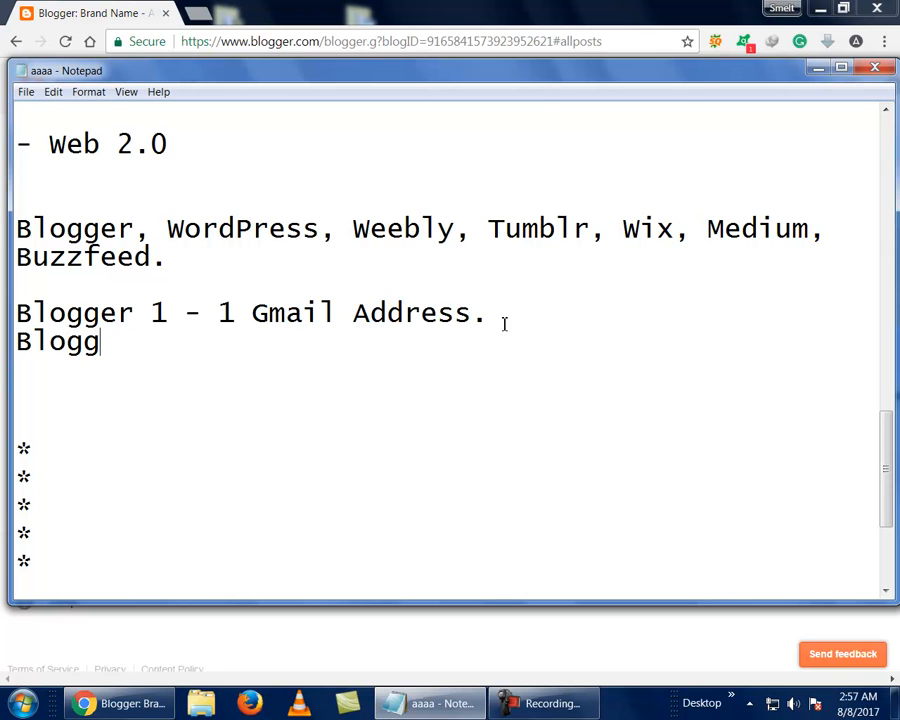
text(er 2)
text(- )
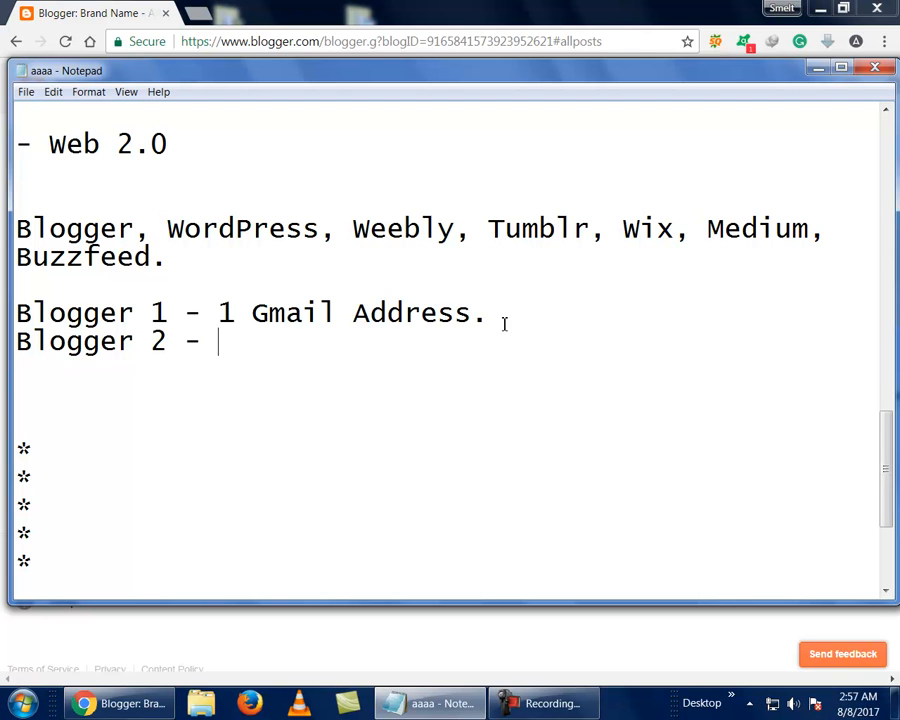
text(2)
click(248, 404)
drag(251, 314, 185, 314)
click(236, 313)
click(664, 228)
click(655, 228)
click(592, 228)
click(143, 228)
click(294, 362)
- Delete the two numbered Blogger lines below the Web 2.0 site list
click(241, 352)
drag(241, 352, 6, 322)
key(Delete)
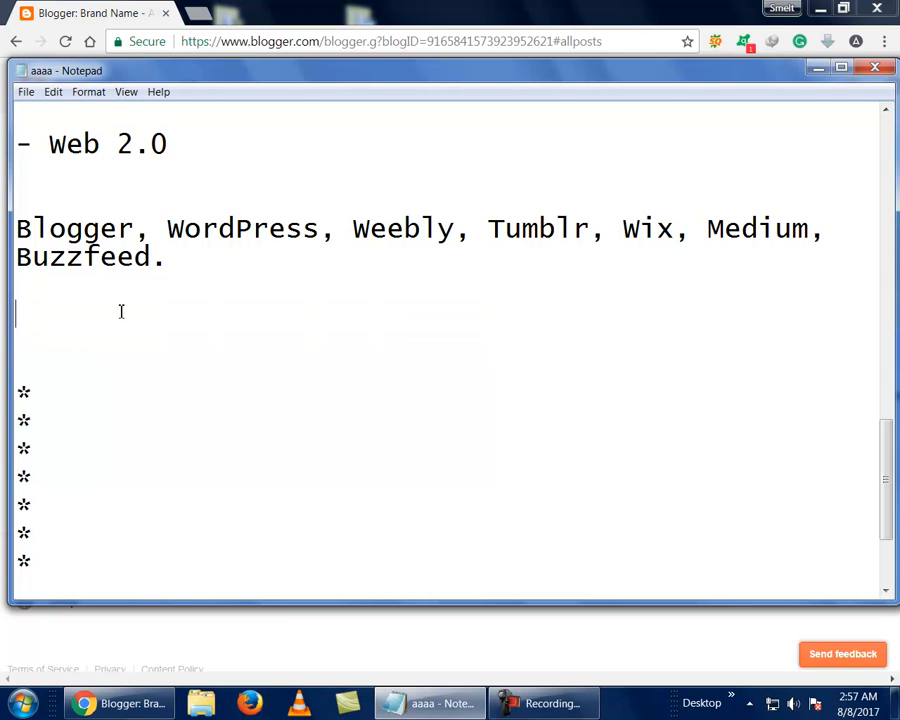
- Write "Home Page." below the Web 2.0 site list, followed by two line breaks
text(Home Page.)
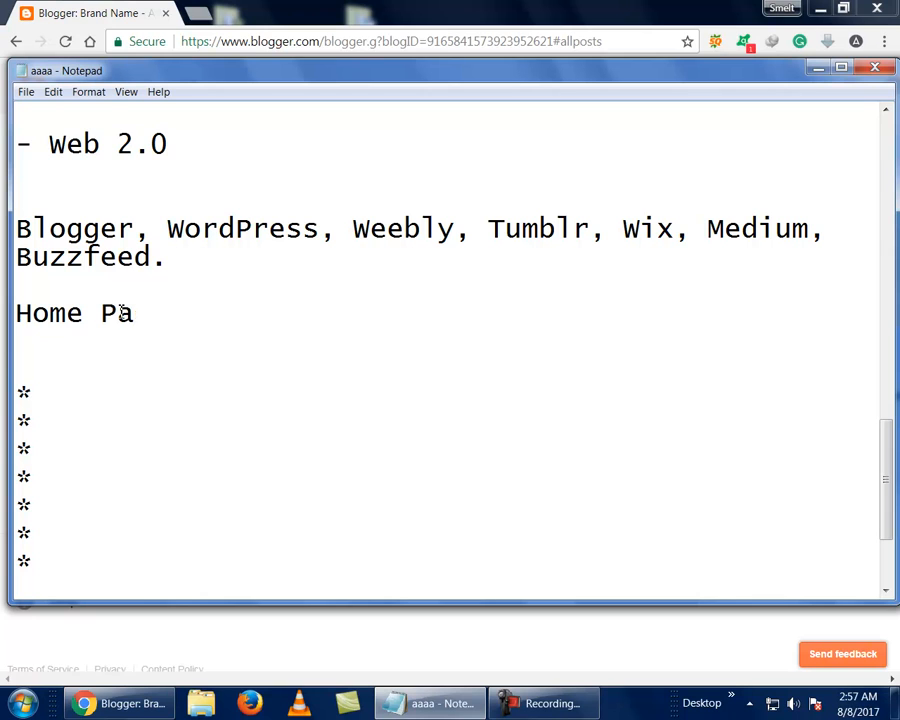
key(Return)
key(Return)
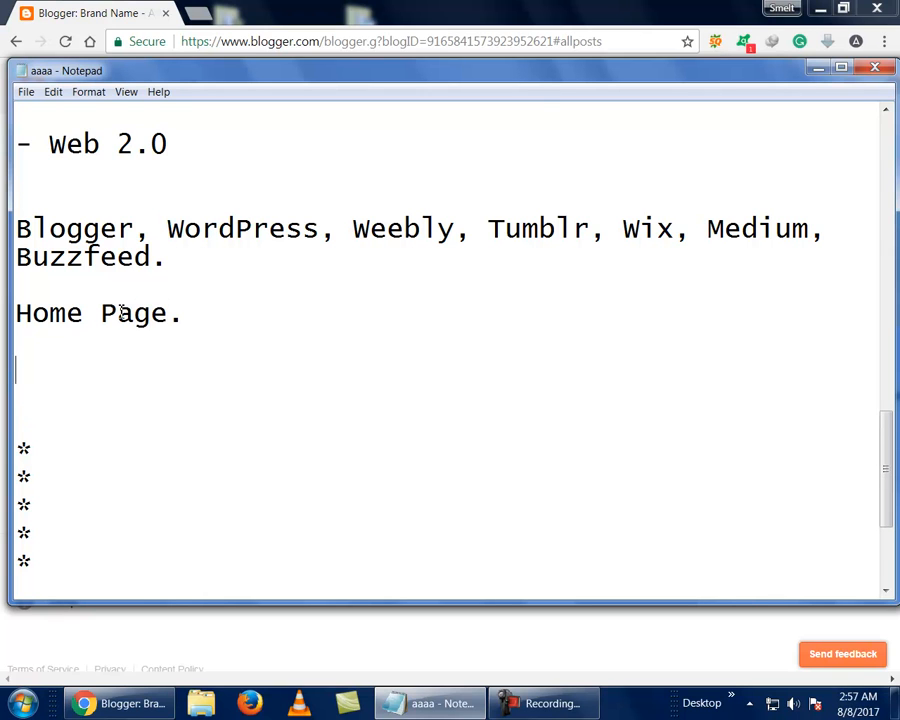
- Write a line under "Home Page." listing "Brand Name", the sample .com domain and the matching blogspot.com address, separated by commas
text(Brand)
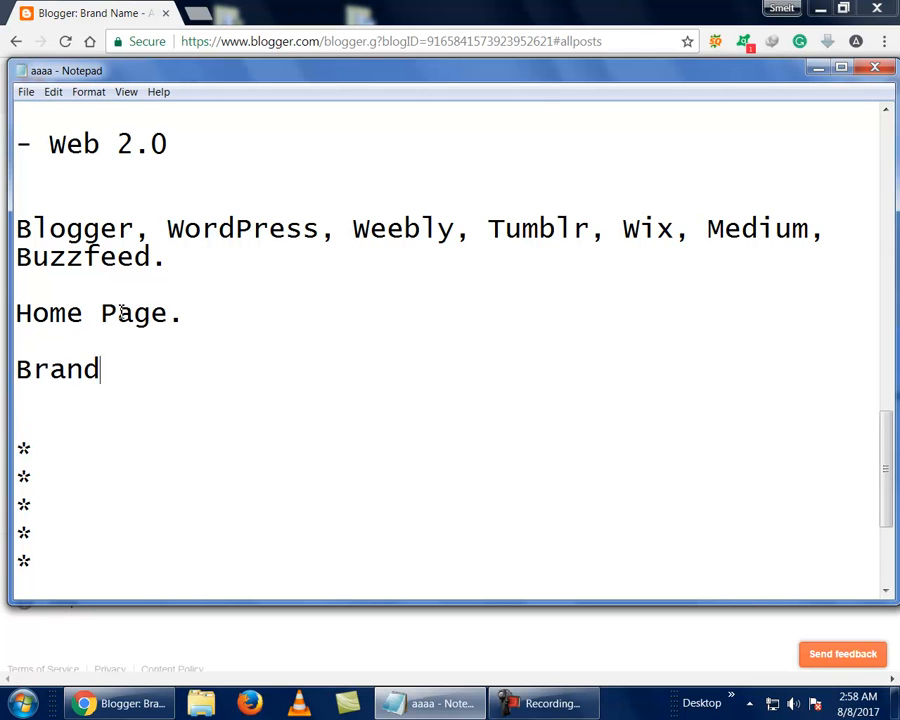
text( Name)
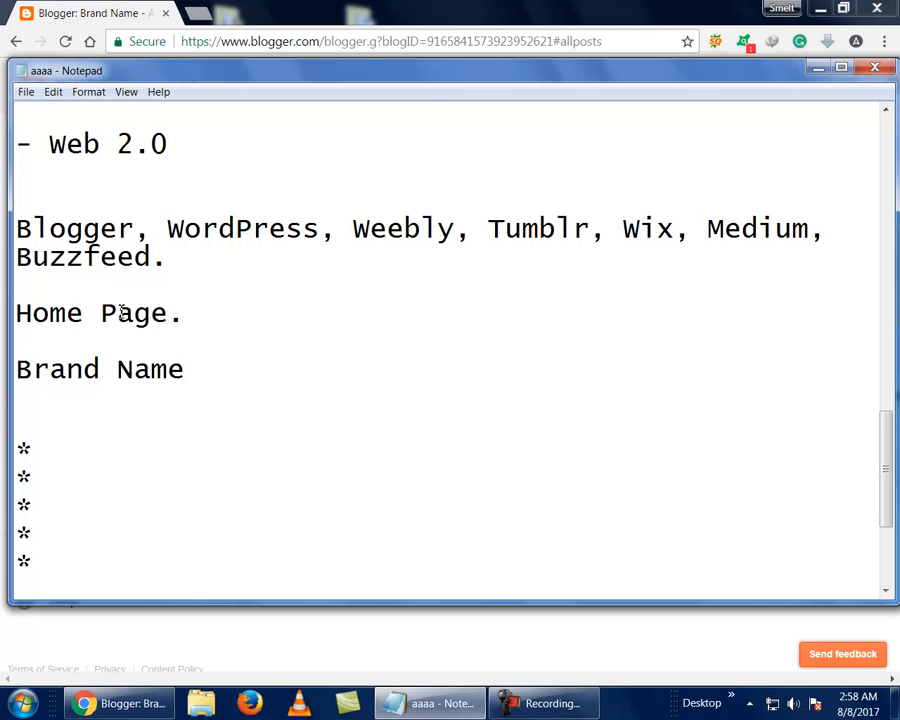
text(,)
text(shahzaib.com, shahzai)
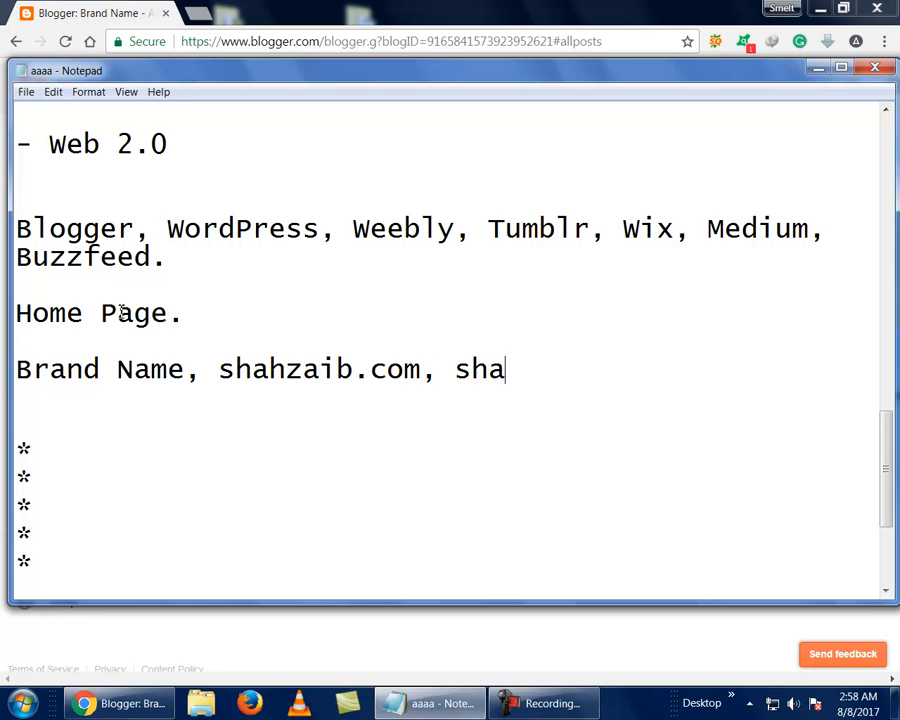
text(b.blogp)
key(BackSpace)
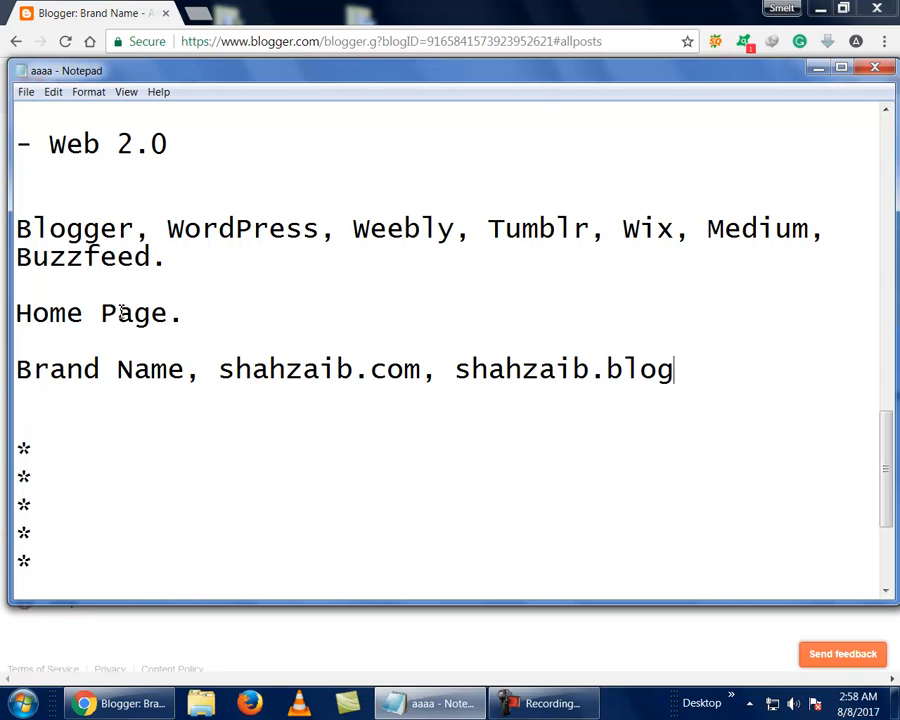
text(spot.com)
key(BackSpace)
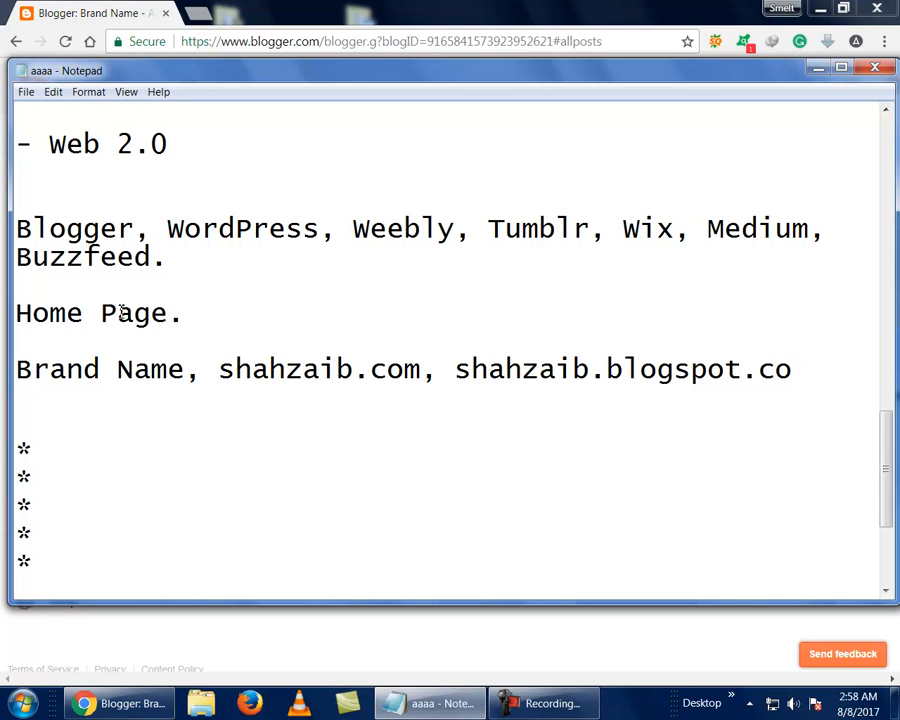
text(m)
- Append the surname to the name in the blogspot.com address and add three line breaks after the address
click(590, 367)
text(s)
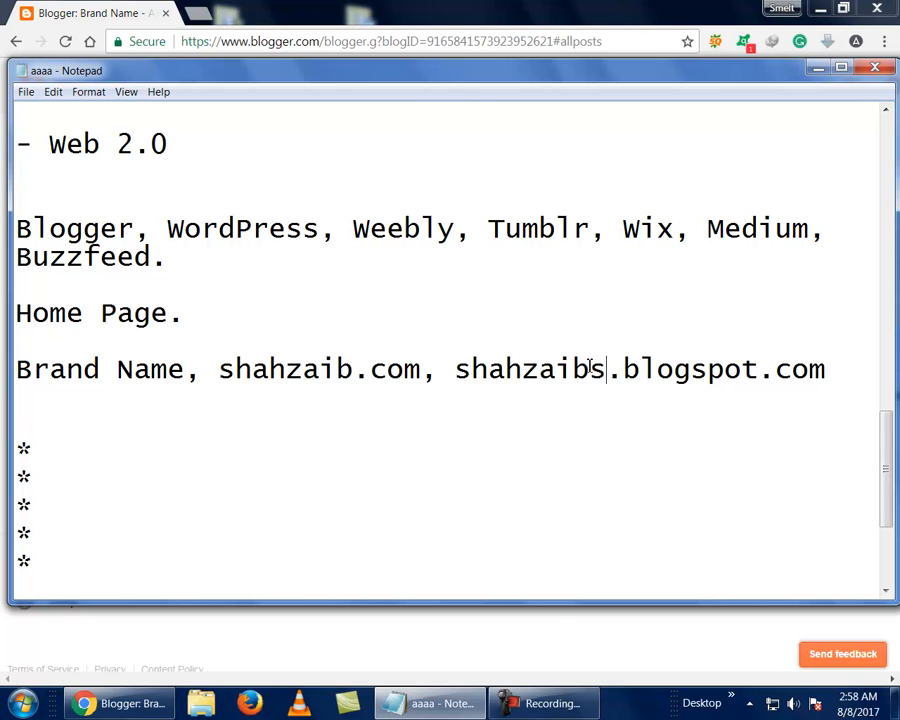
text(hafi)
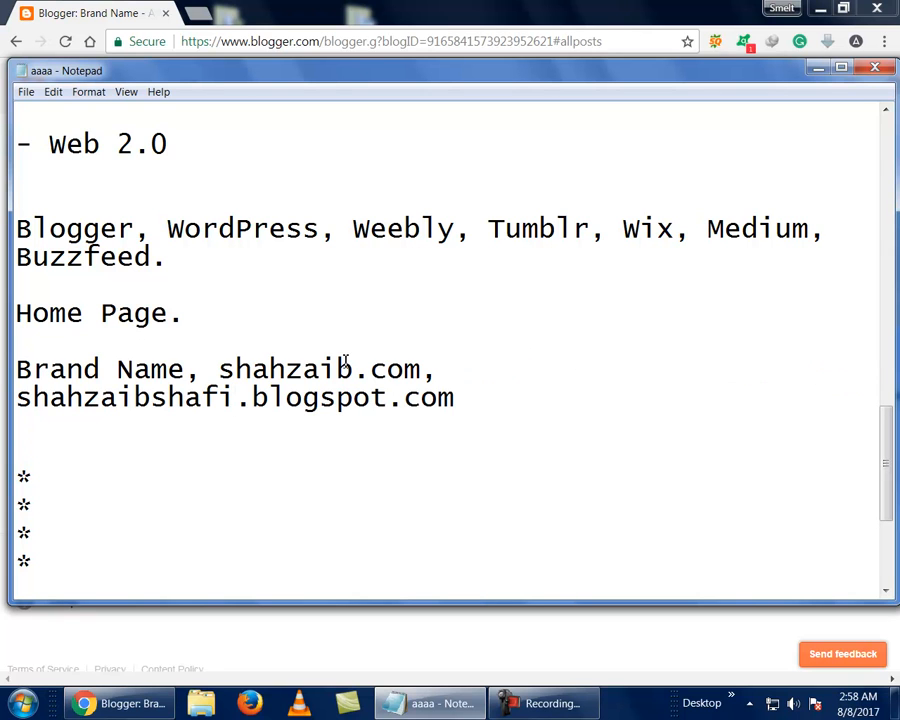
double_click(460, 401)
click(461, 400)
key(Return)
key(Return)
key(Return)
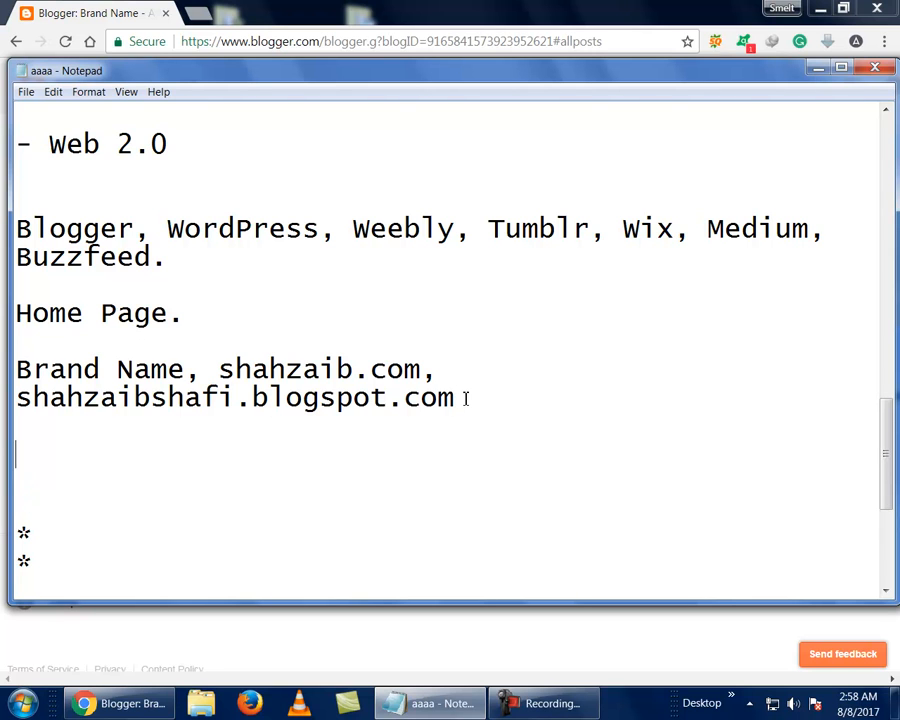
- Write "Contact us, about us" as a new line below the blogspot.com address, separated by an empty line
scroll(462, 334, down, 1)
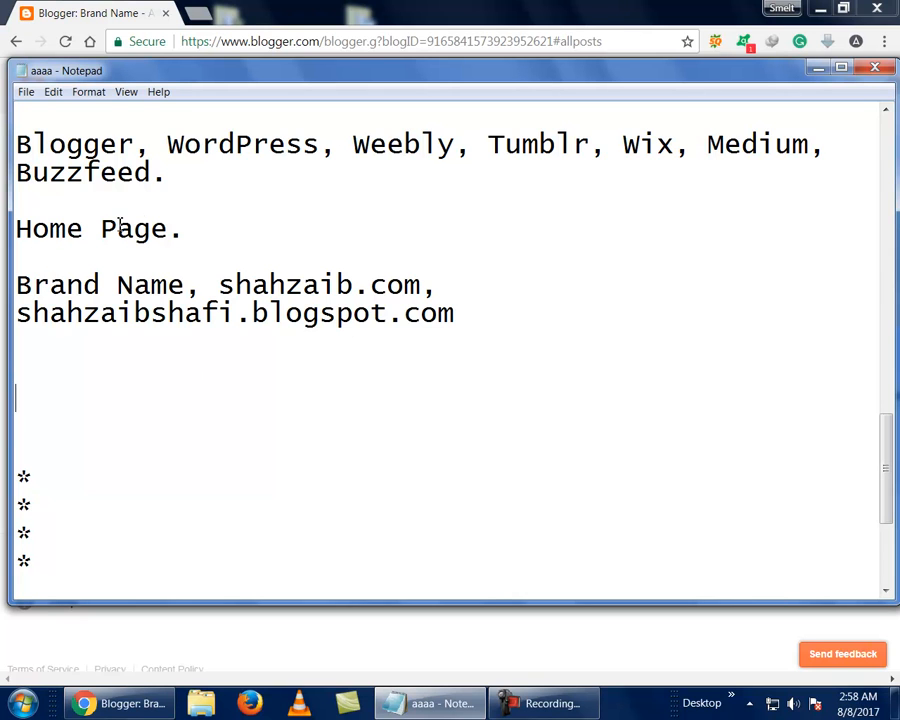
click(118, 376)
text(Contact us,)
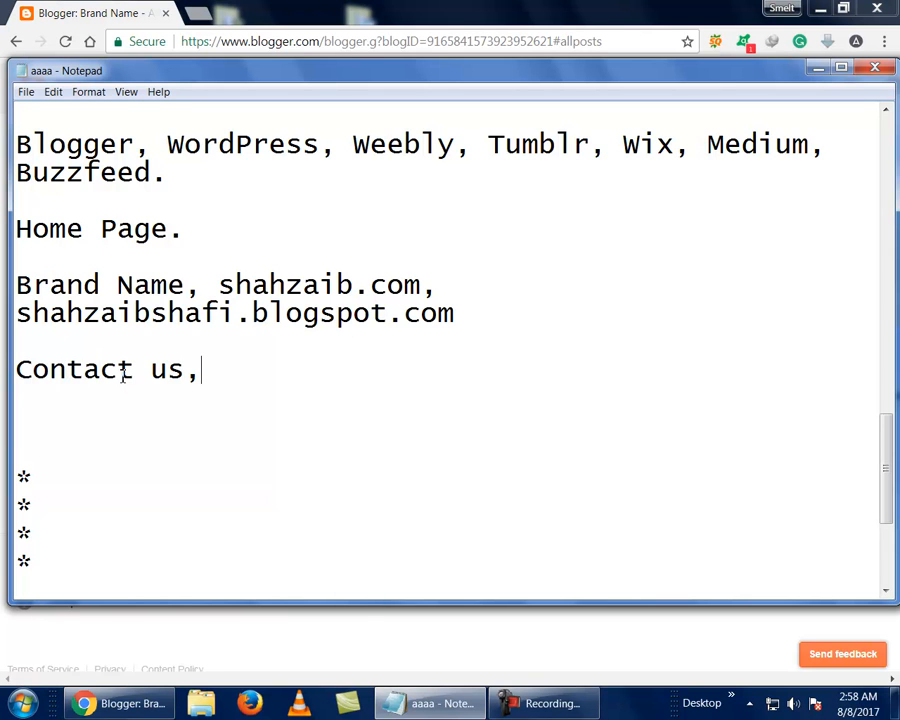
text( about us)
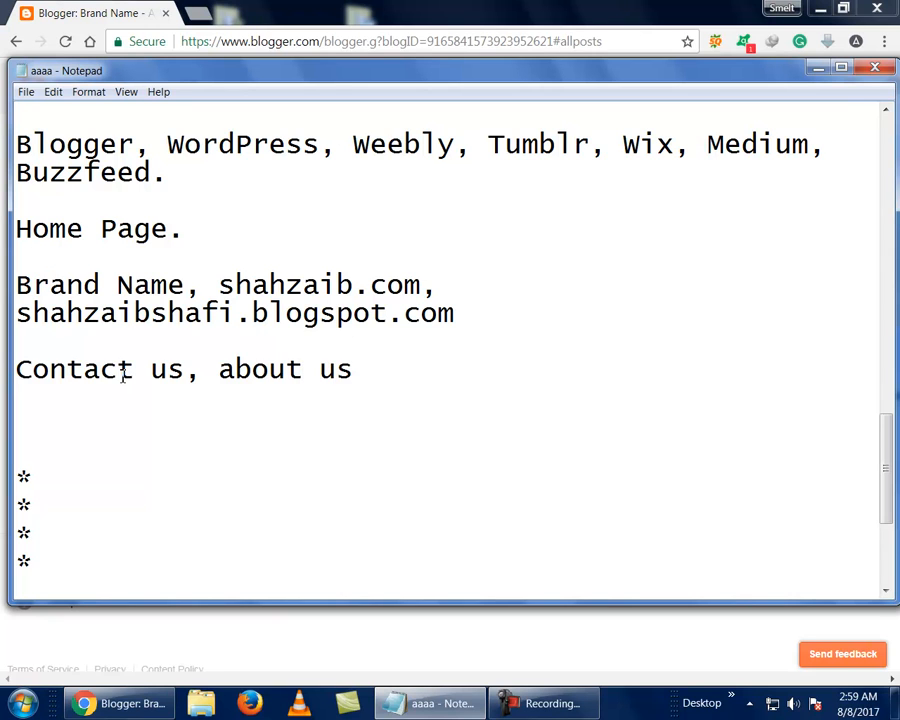
text(, mis)
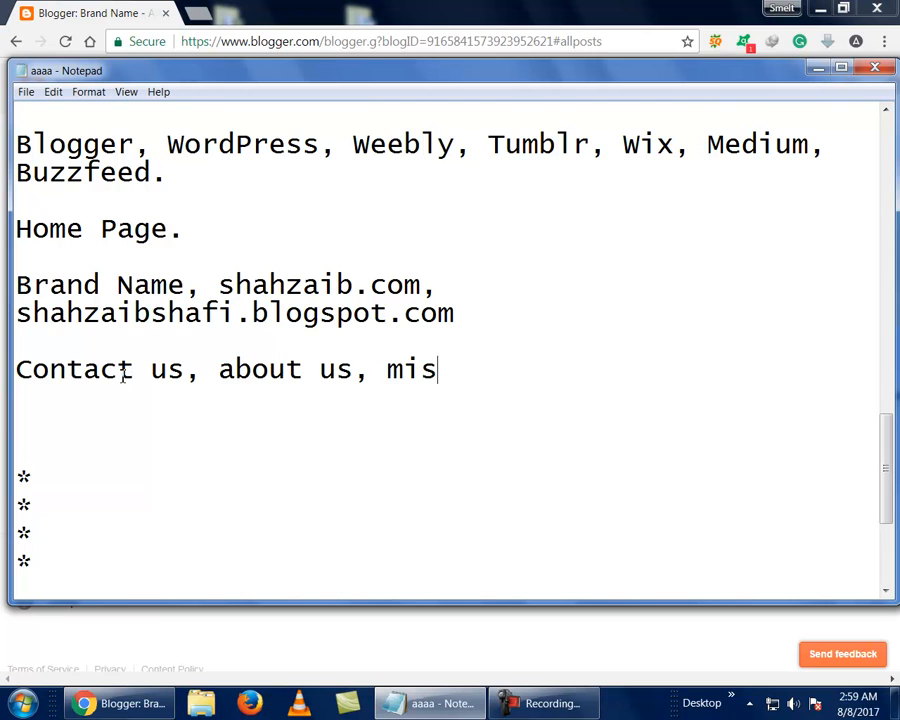
text(sion,)
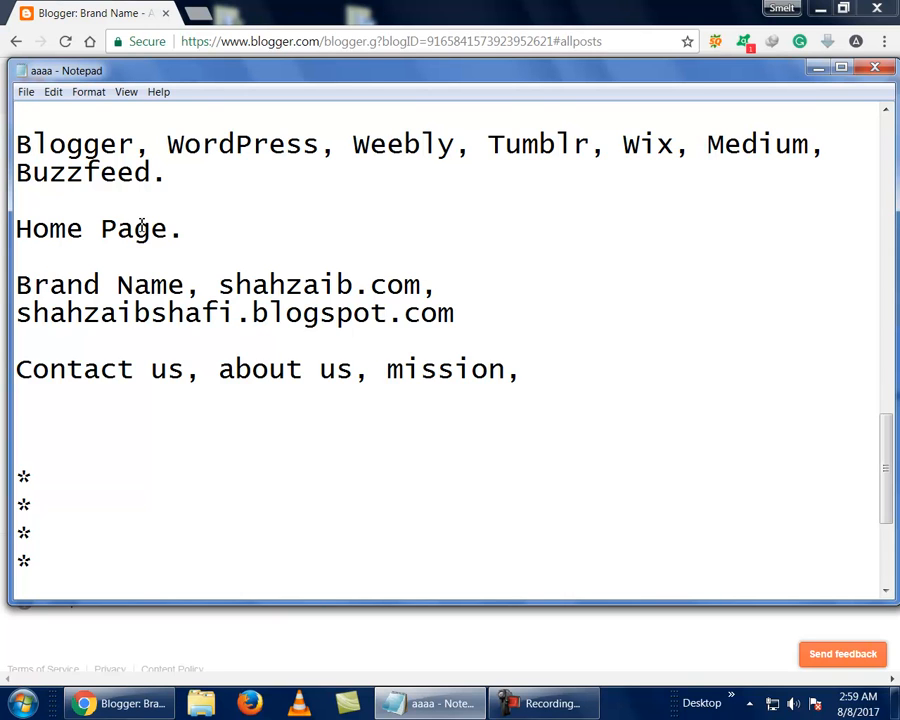
key(BackSpace)
key(BackSpace)
key(BackSpace)
key(BackSpace)
key(BackSpace)
key(BackSpace)
key(BackSpace)
key(BackSpace)
key(BackSpace)
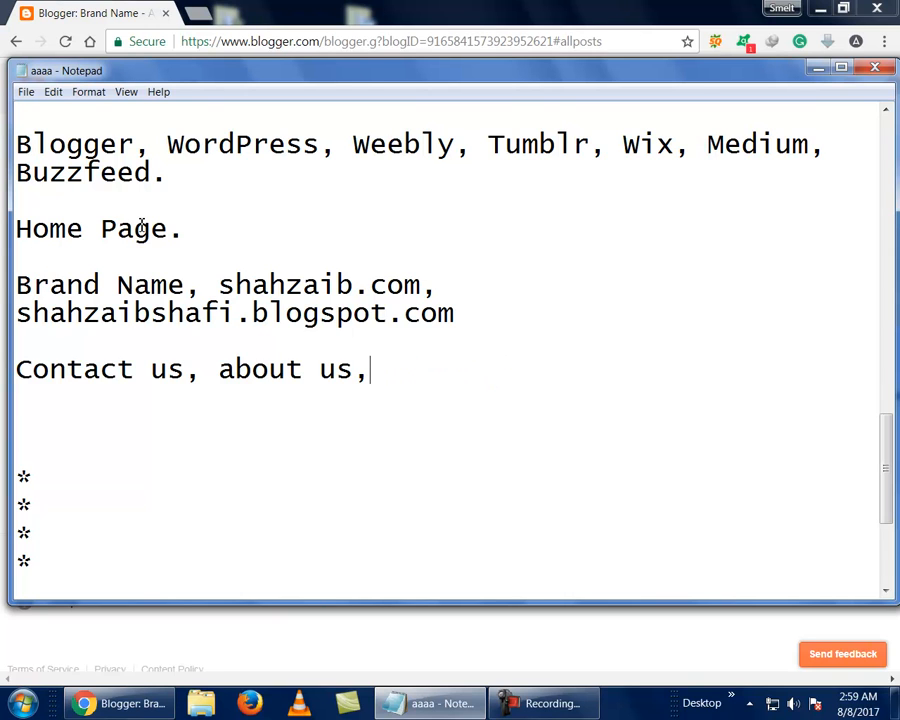
key(BackSpace)
- End the "Contact us, about us" line with a period and add two line breaks after it
text(.)
key(Return)
key(Return)
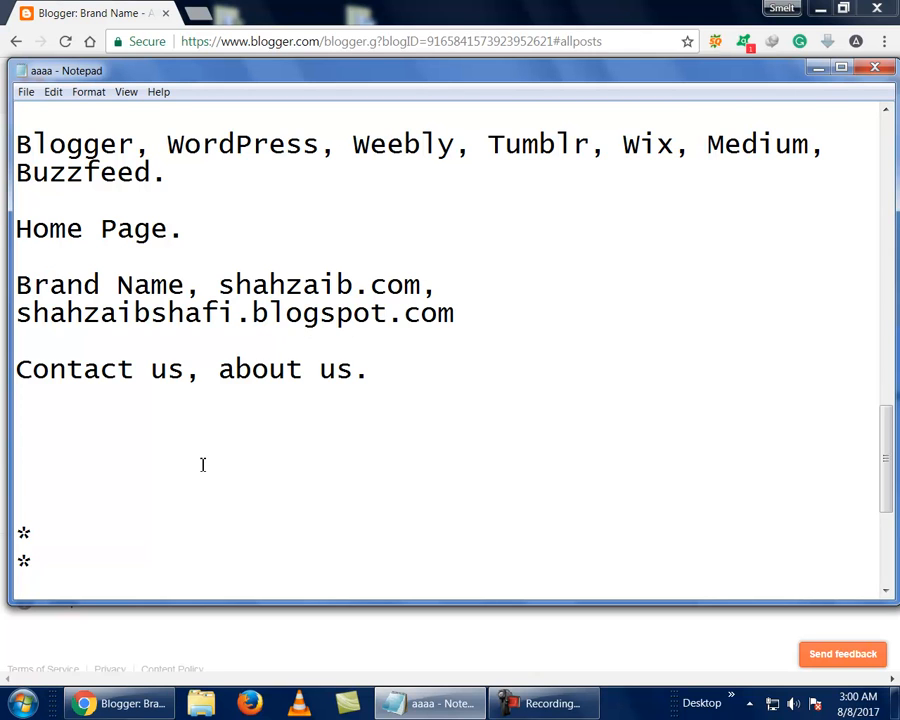
- Write "Blogger, by another gmail address." below the contact and about line, followed by two line breaks
click(145, 451)
text(Blogger, by another gmail address.)
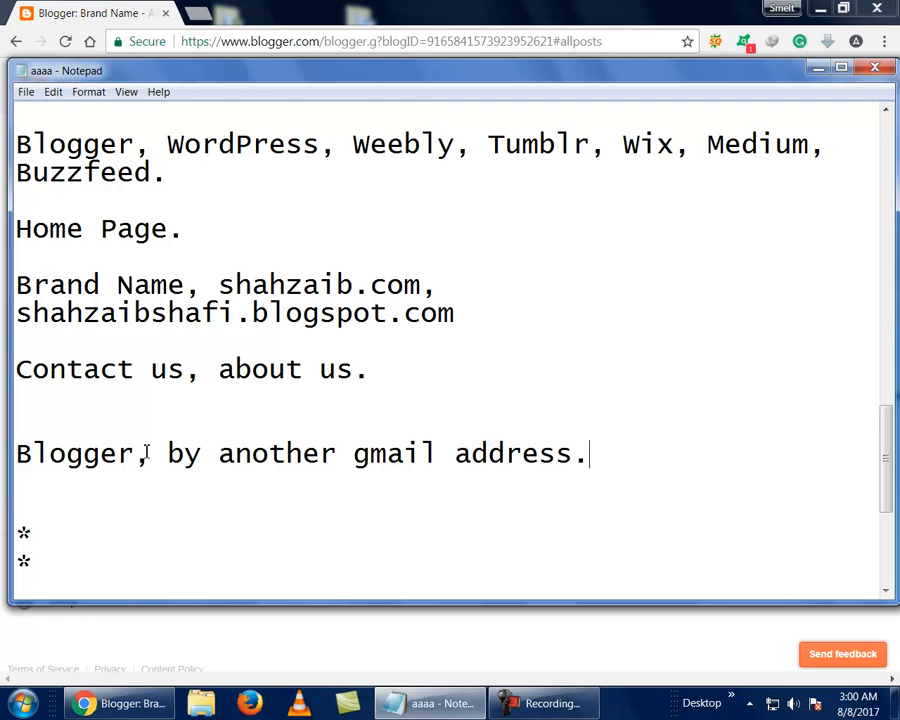
key(Return)
key(Return)
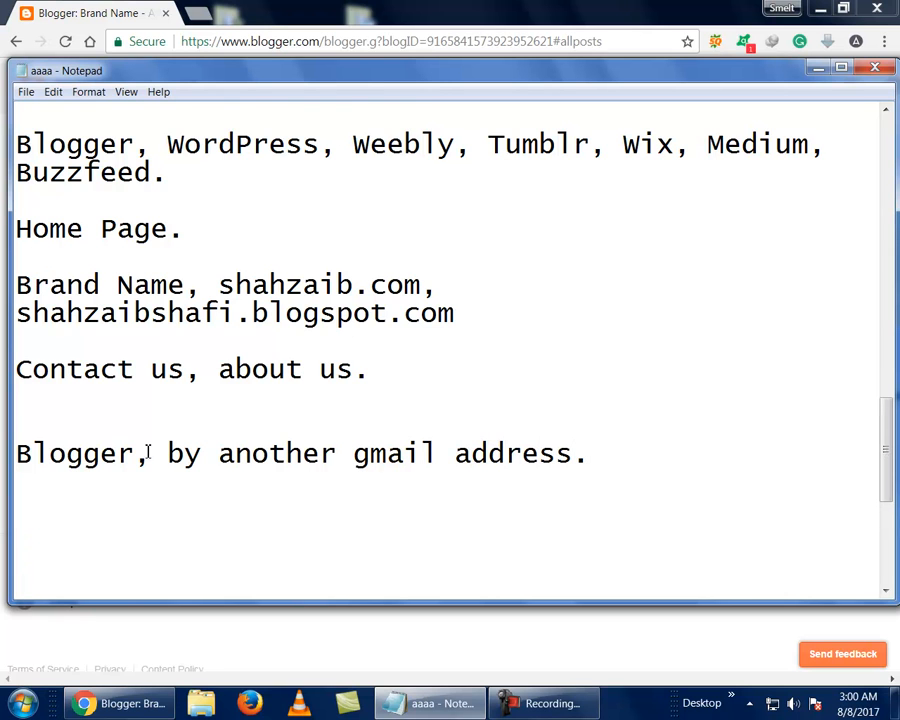
- Write "Links to parent Articles," under the line about using another Gmail address
scroll(147, 430, down, 2)
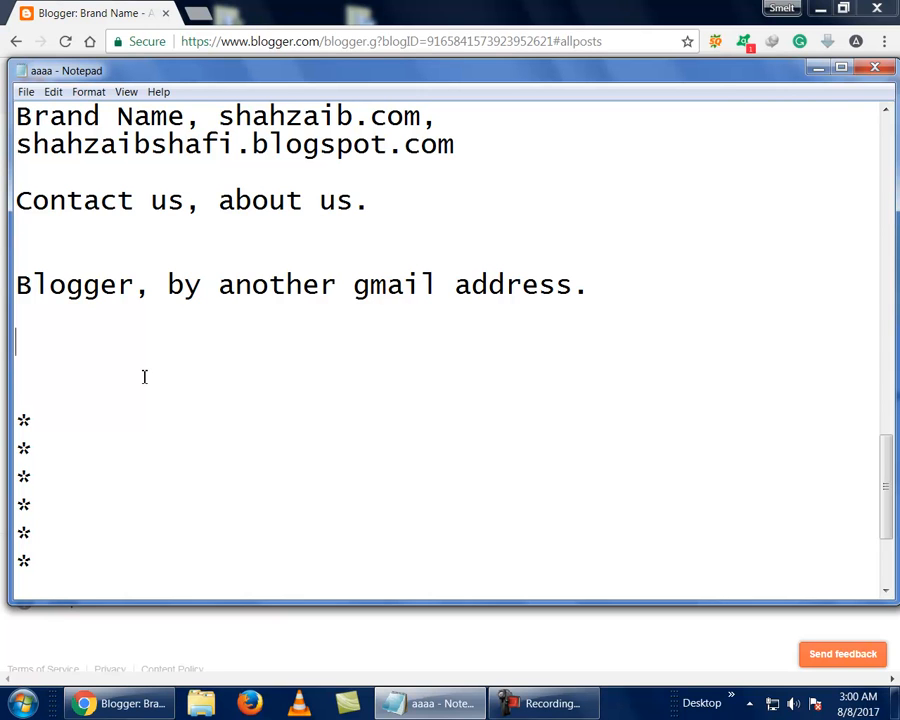
text(Links to paren)
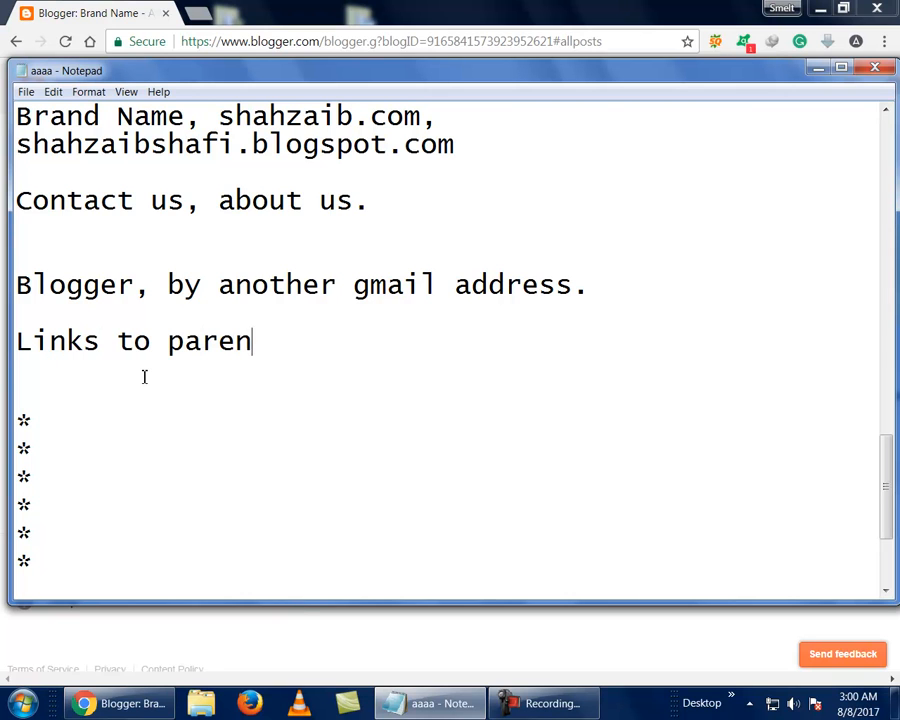
text(t Articles,)
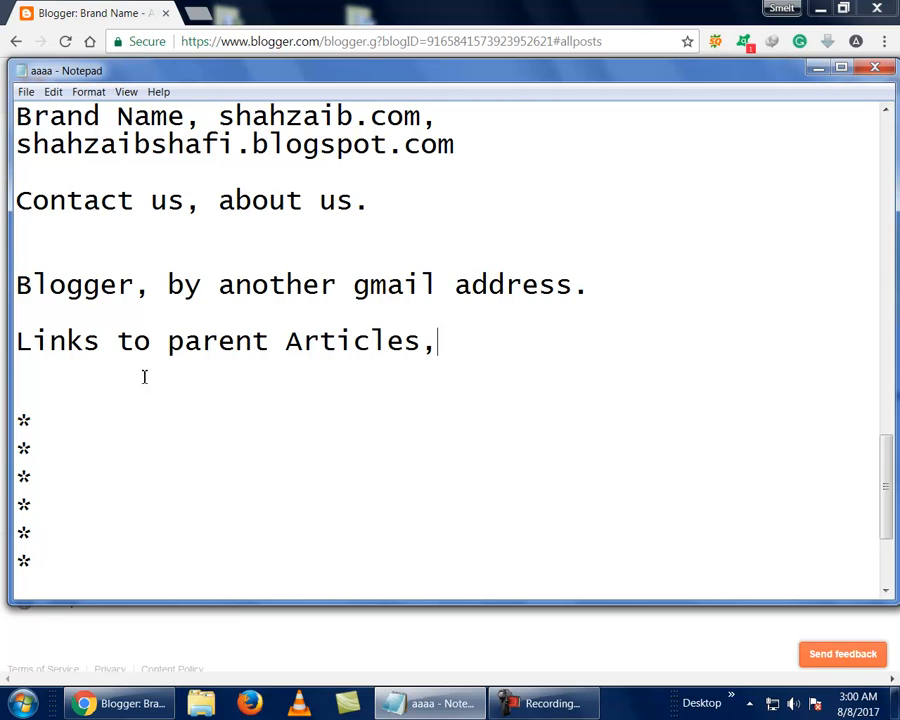
- Append "Know and Understand more Brand Name" after "Contact us, about us."
scroll(69, 307, up, 1)
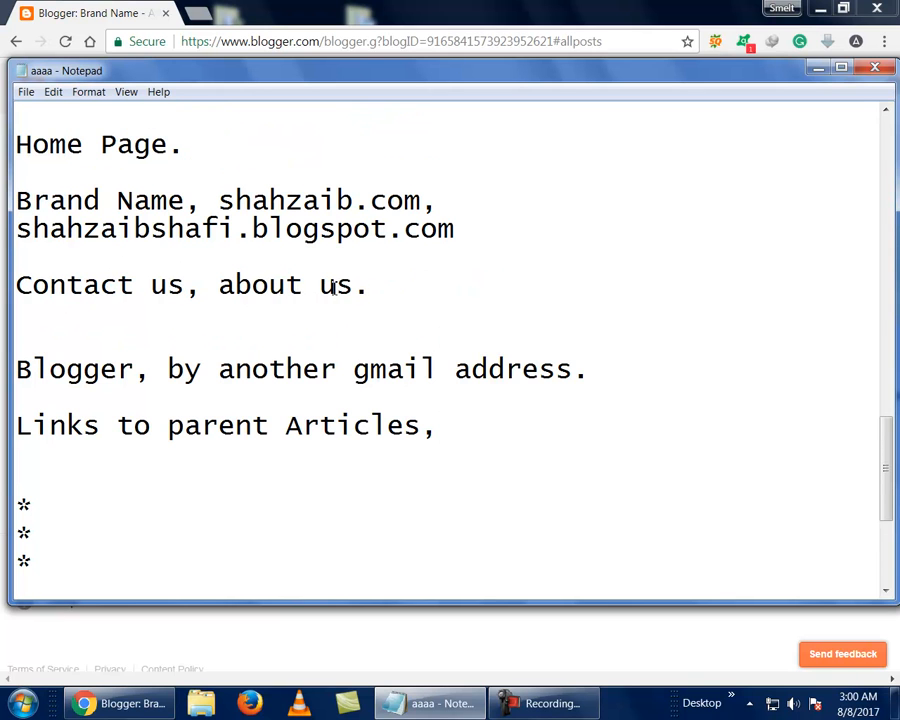
click(378, 285)
text(Know a)
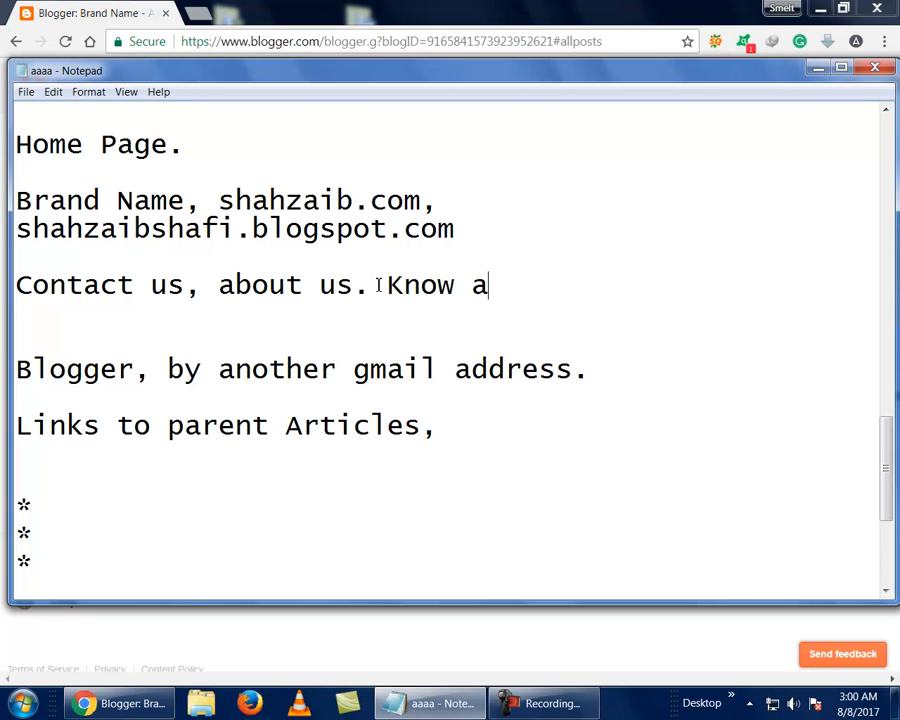
text(nd Understand more)
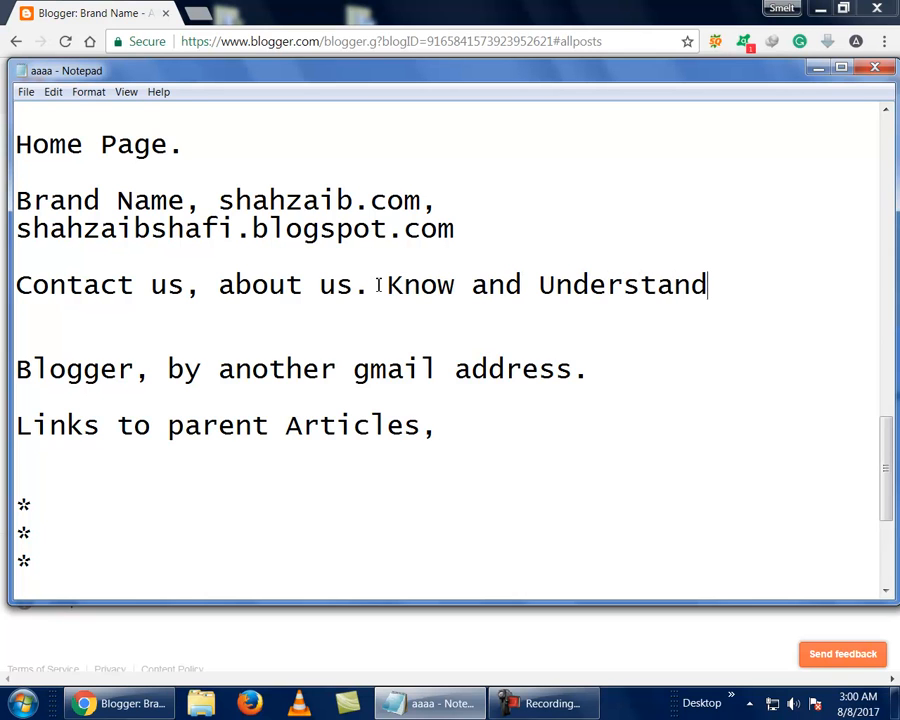
text(d Name)
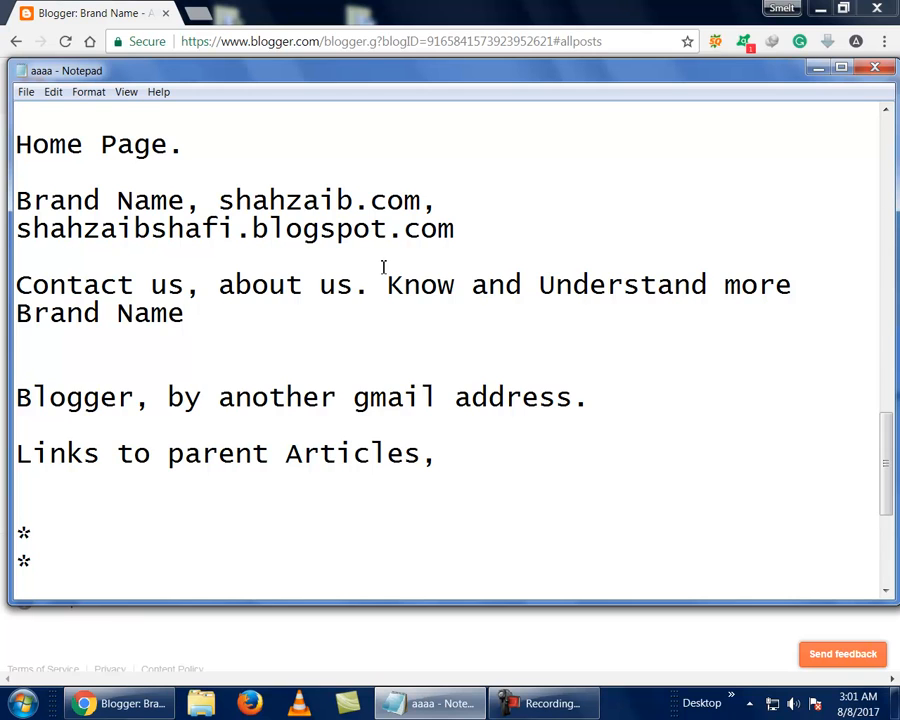
- Review the Web 2.0 notes, from the platform list through the home page anchors to the contact and about us line
click(152, 290)
click(402, 285)
double_click(410, 296)
click(410, 296)
click(148, 285)
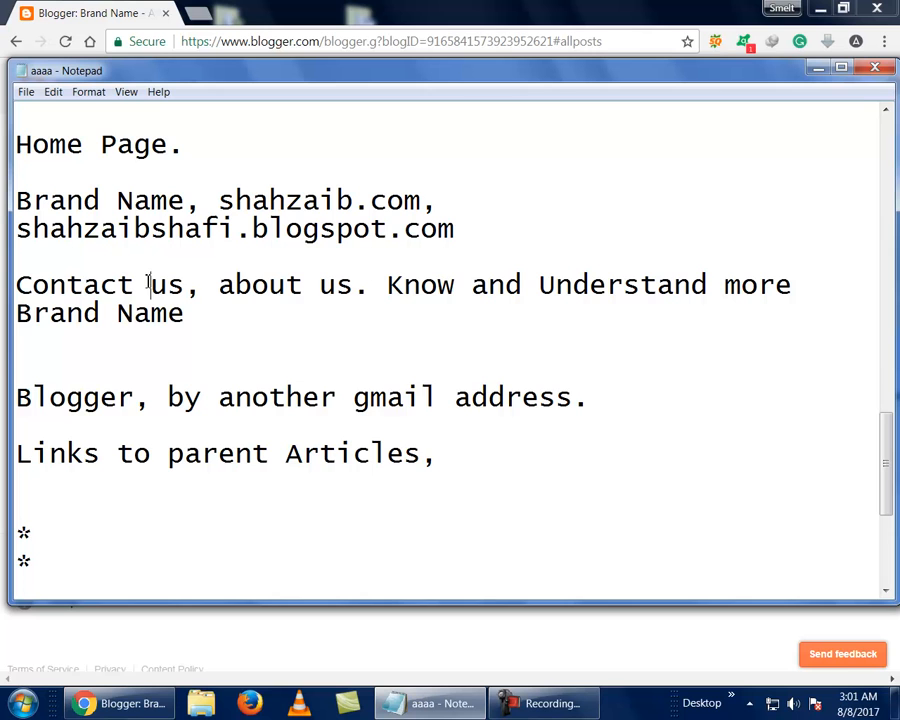
click(196, 306)
scroll(196, 306, down, 1)
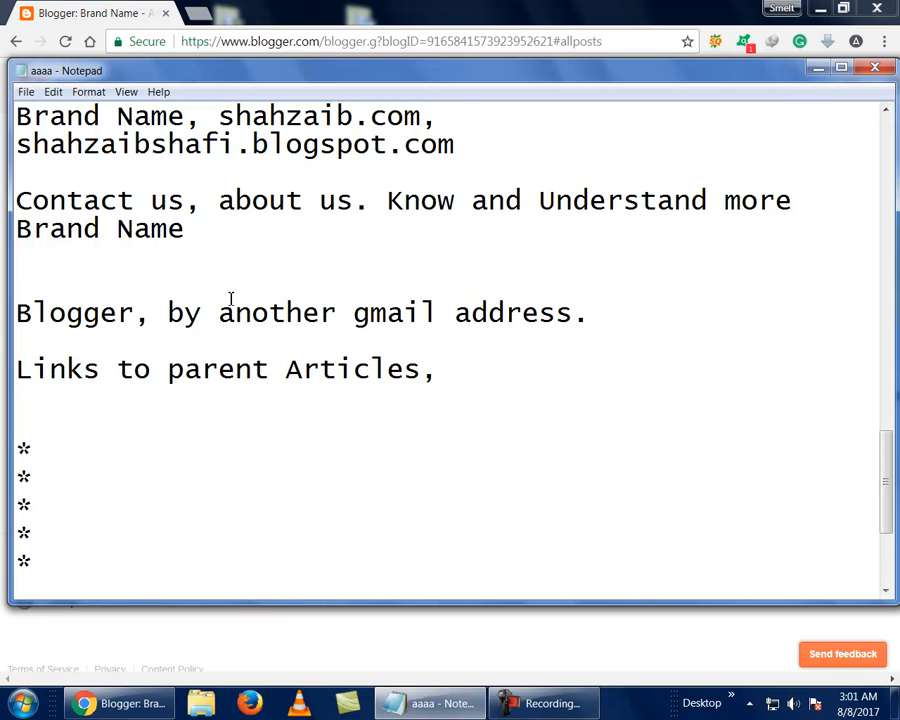
scroll(230, 298, up, 4)
scroll(417, 327, down, 1)
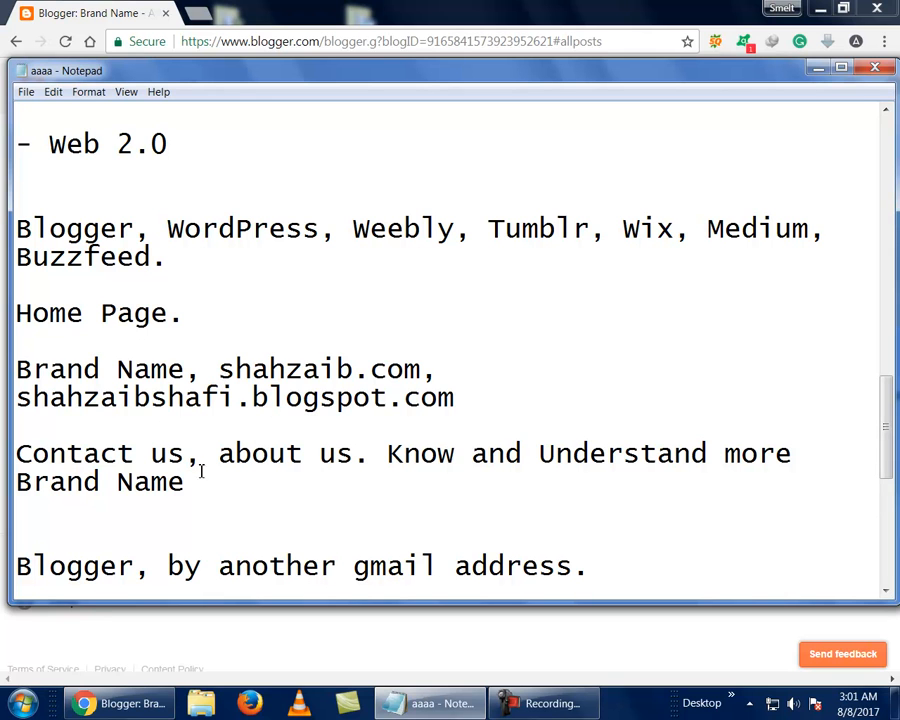
- Insert "2" after "Blogger" in the line about another Gmail address so it reads "Blogger 2"
scroll(225, 367, down, 5)
scroll(225, 367, up, 2)
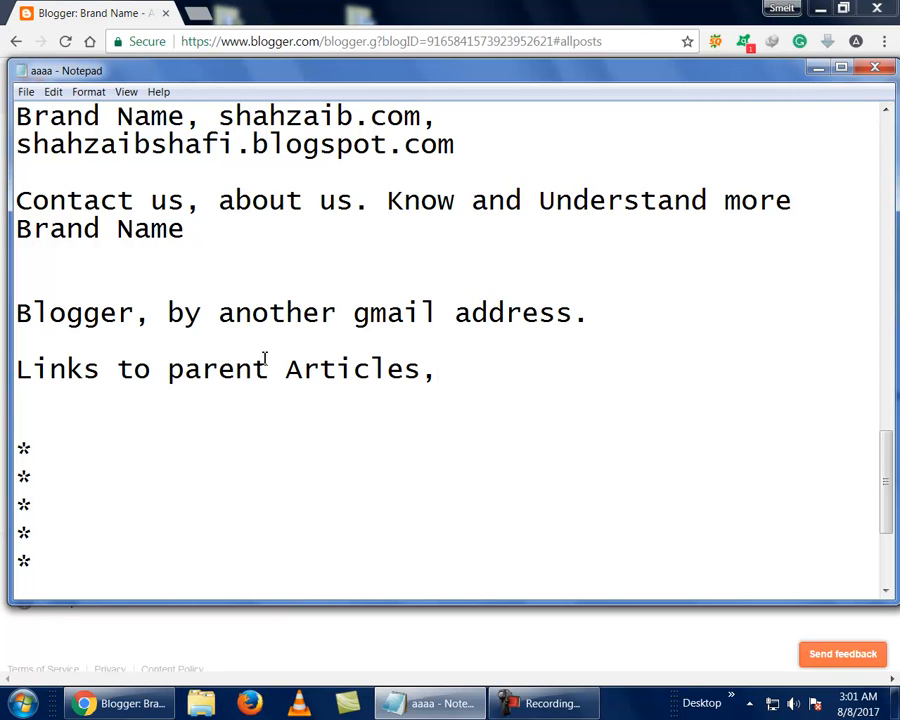
click(140, 312)
text(2)
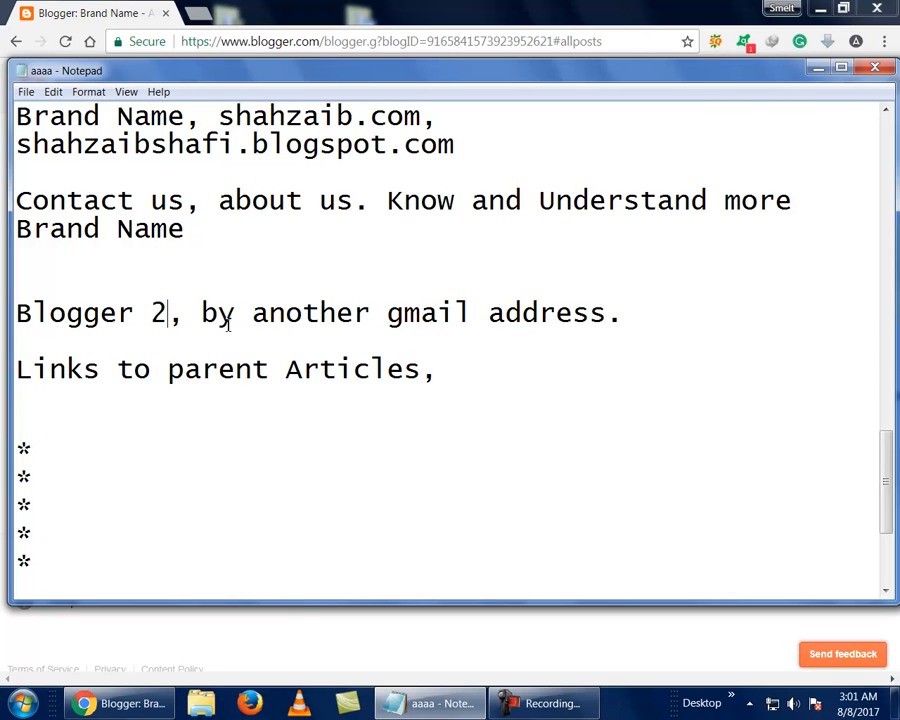
click(456, 367)
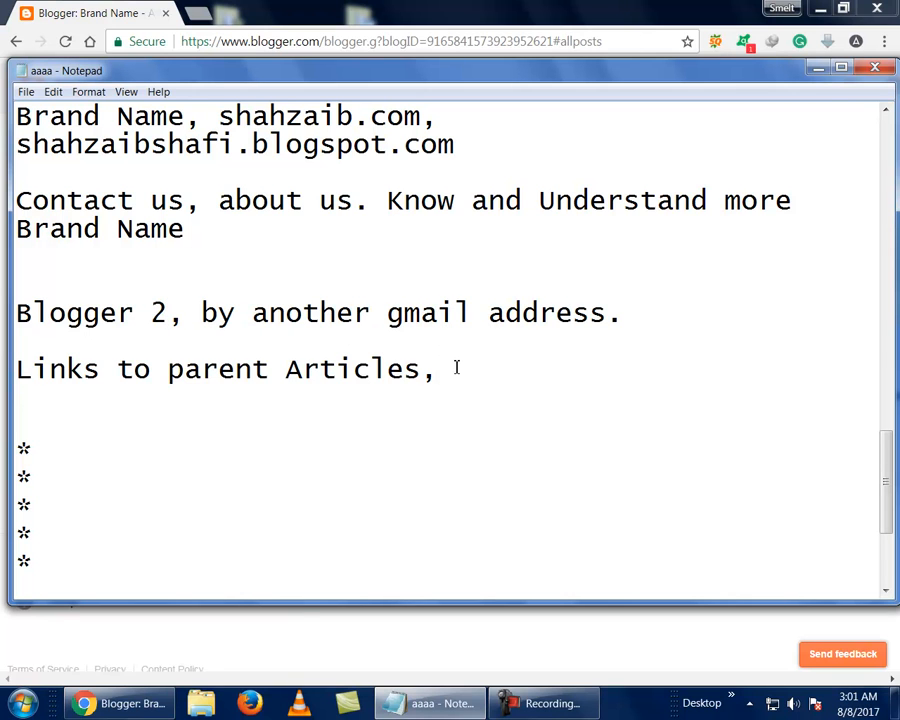